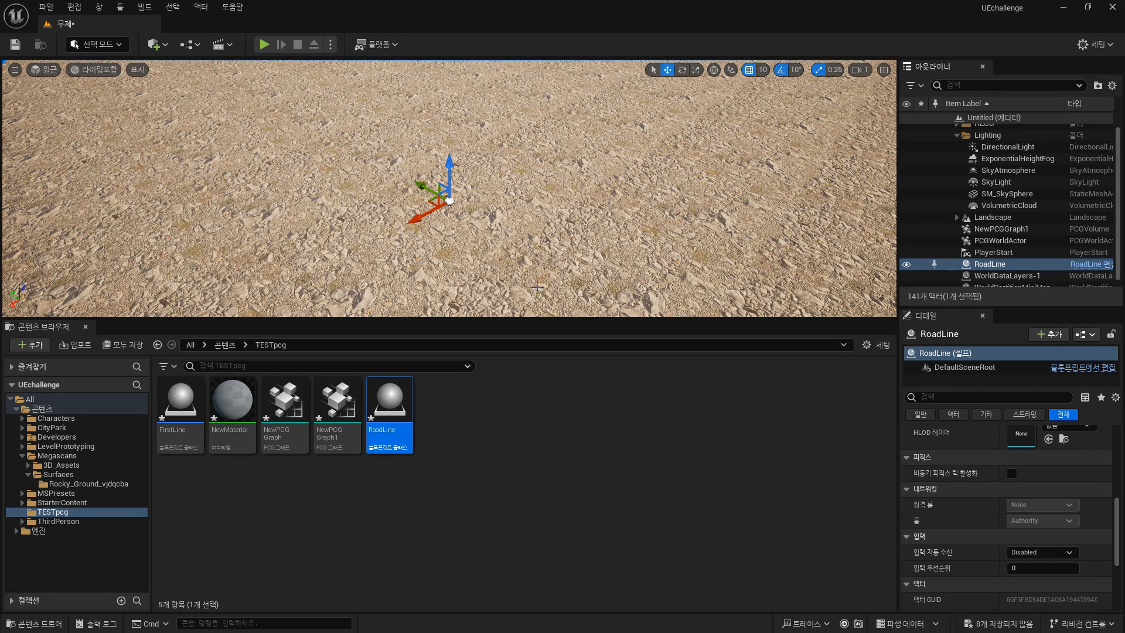
Open the RoadLine blueprint and add a Spline component to it.
{"action": "mouse_move", "coordinate": [389, 414]}
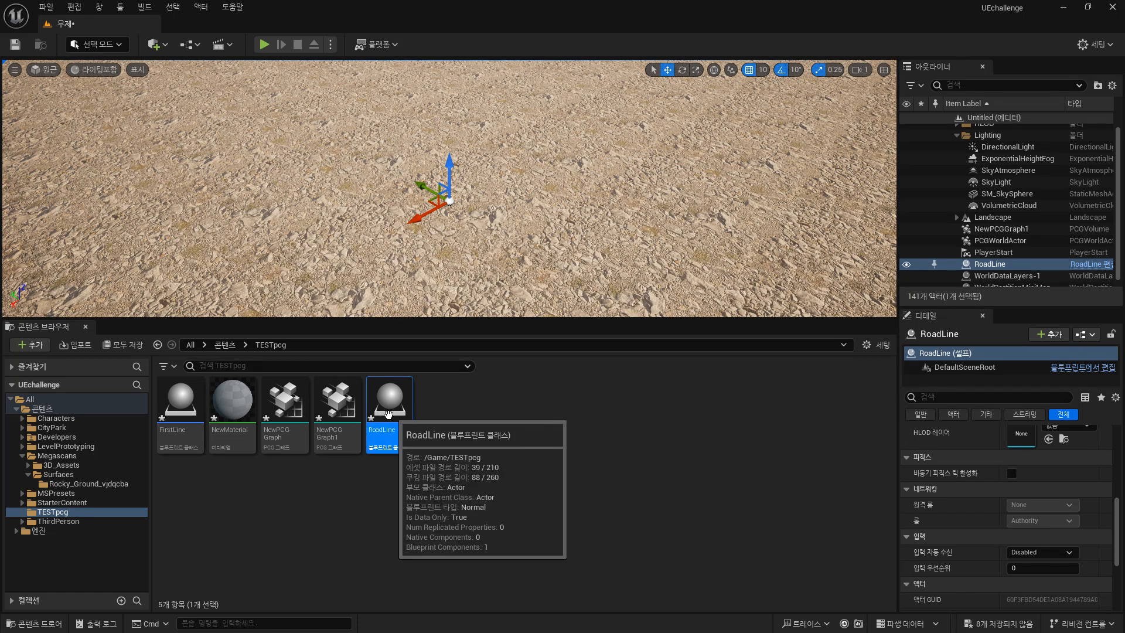
{"action": "double_click", "coordinate": [389, 413]}
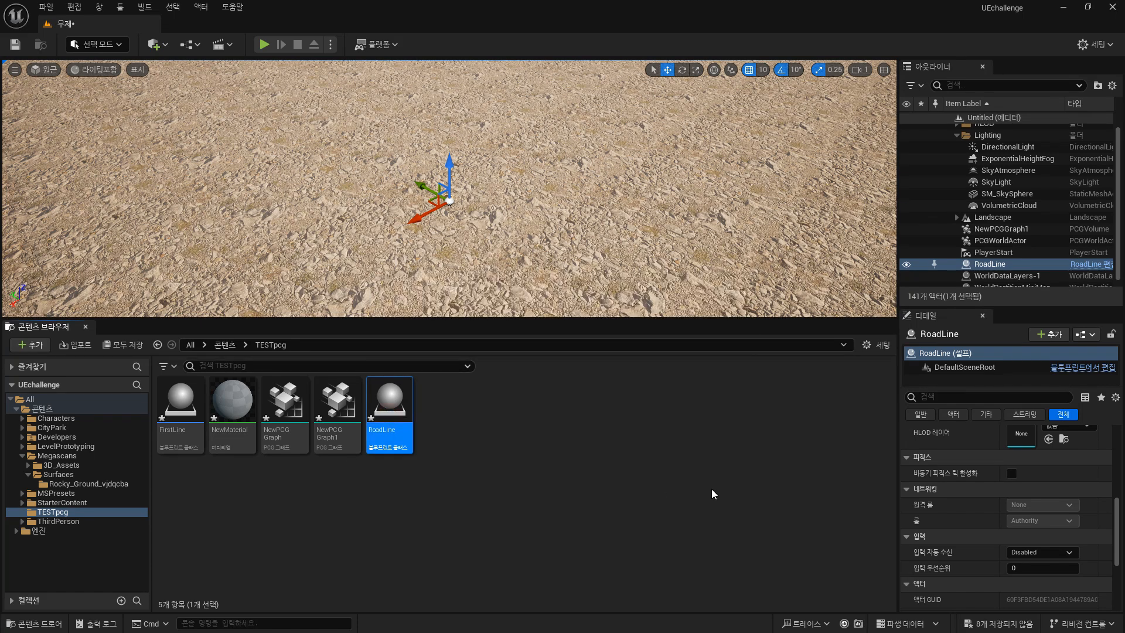
{"action": "left_click", "coordinate": [150, 159]}
{"action": "type", "text": "s"}
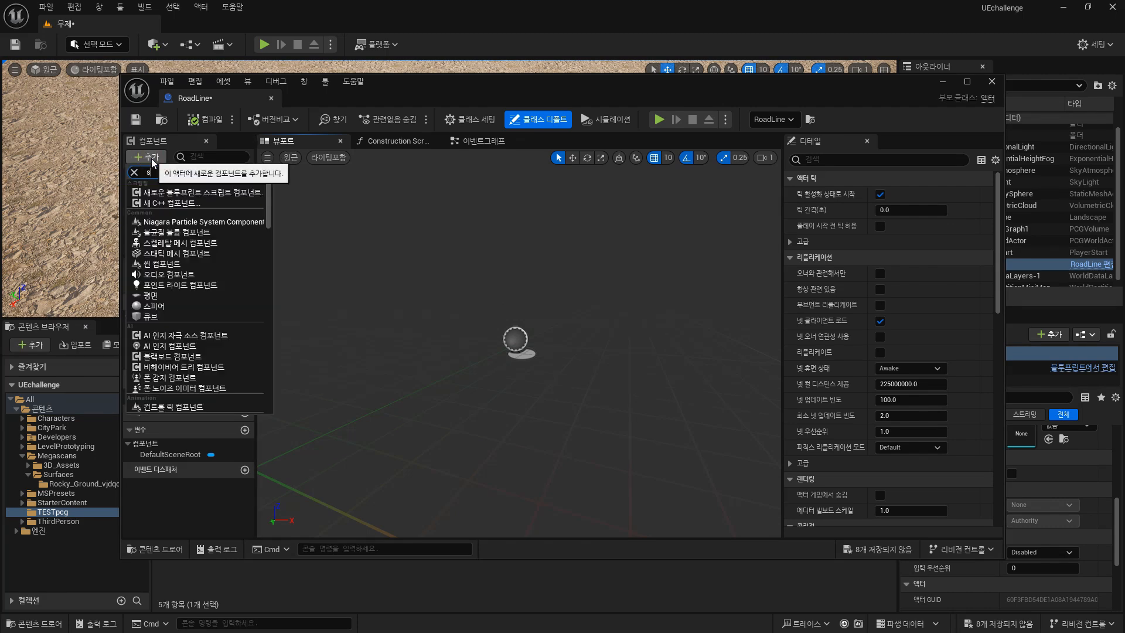
{"action": "type", "text": "plin"}
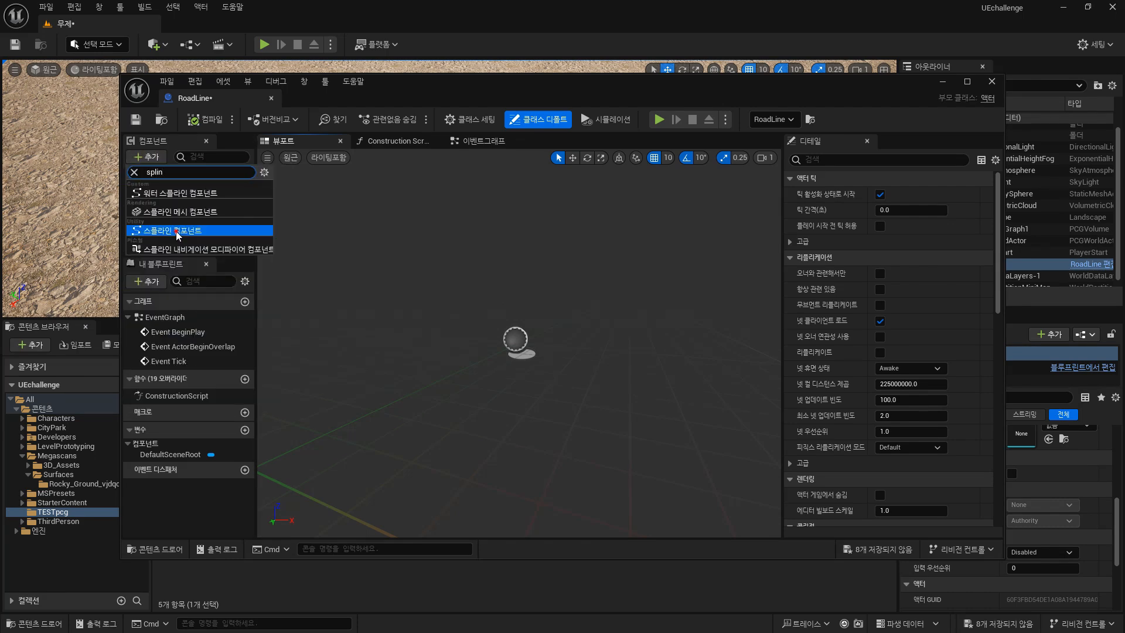
{"action": "left_click", "coordinate": [178, 232]}
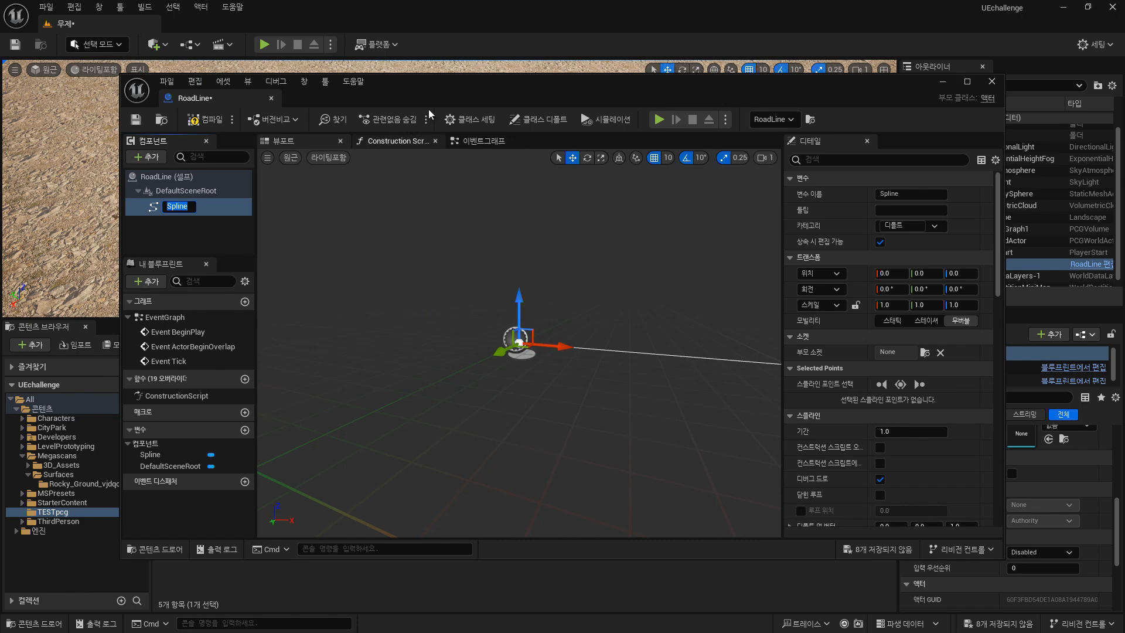
Maximize the RoadLine blueprint editor window.
{"action": "left_click_drag", "start_coordinate": [428, 106], "coordinate": [630, 96]}
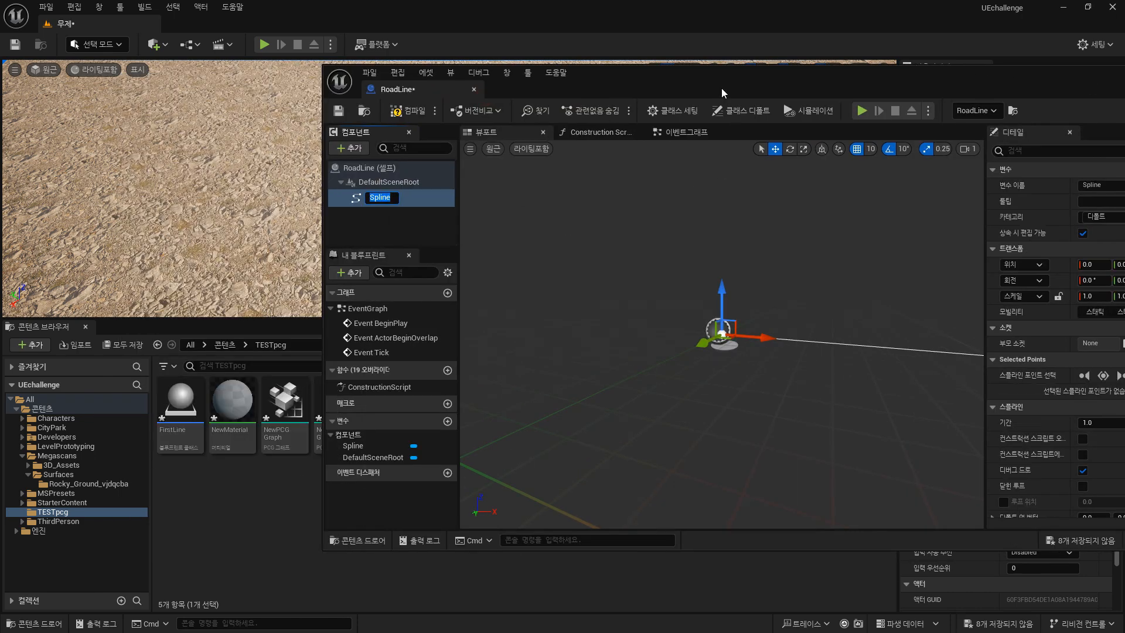
{"action": "left_click_drag", "start_coordinate": [722, 88], "coordinate": [483, 157]}
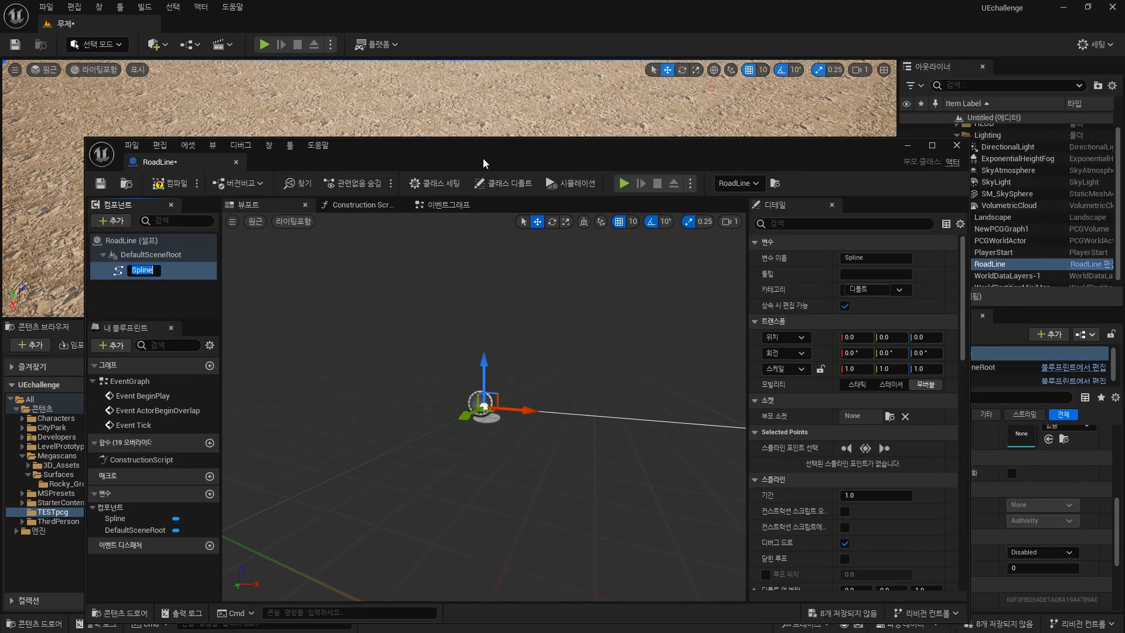
{"action": "double_click", "coordinate": [549, 152]}
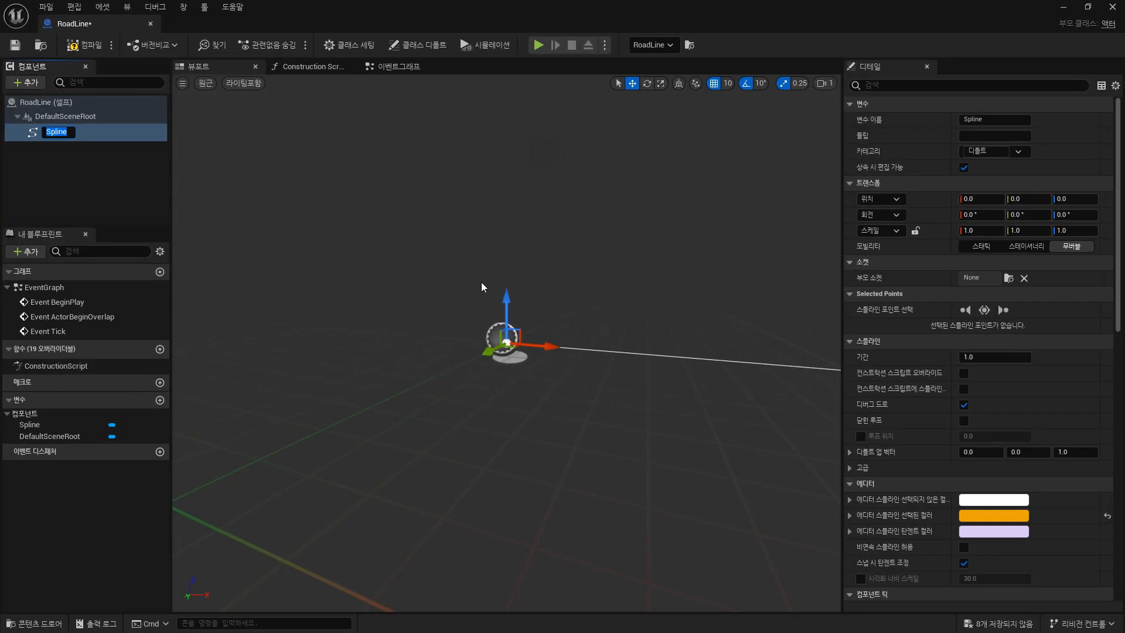
Select the Spline component and enable its visualize width scale option found by searching the details for width.
{"action": "left_click", "coordinate": [98, 183]}
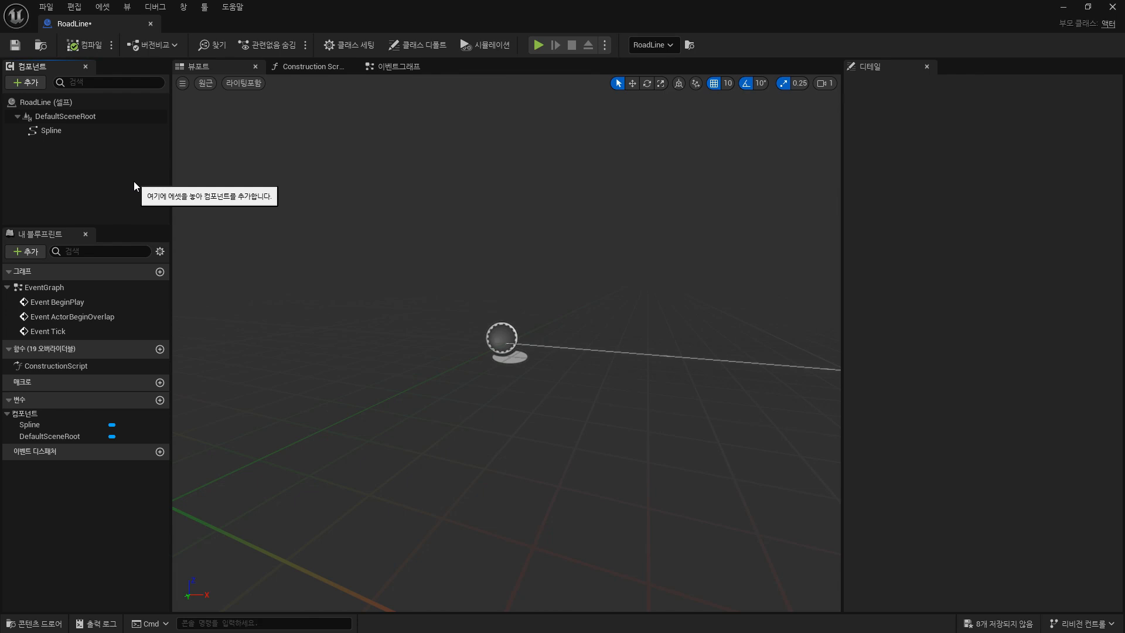
{"action": "left_click", "coordinate": [56, 131]}
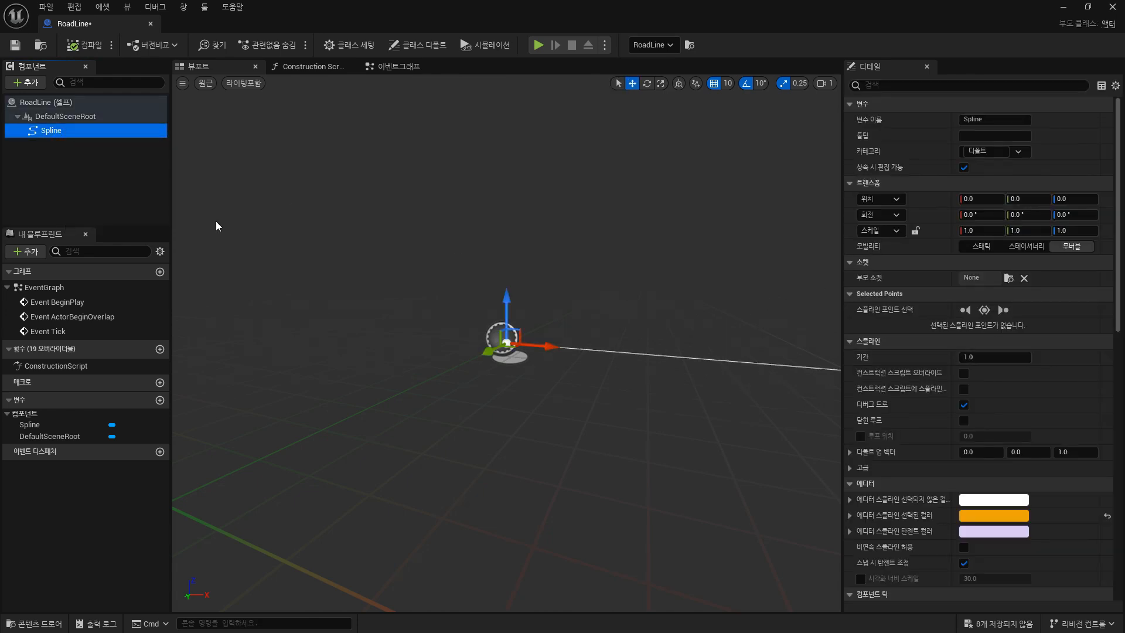
{"action": "left_click", "coordinate": [83, 118]}
{"action": "left_click", "coordinate": [55, 105]}
{"action": "left_click", "coordinate": [55, 129]}
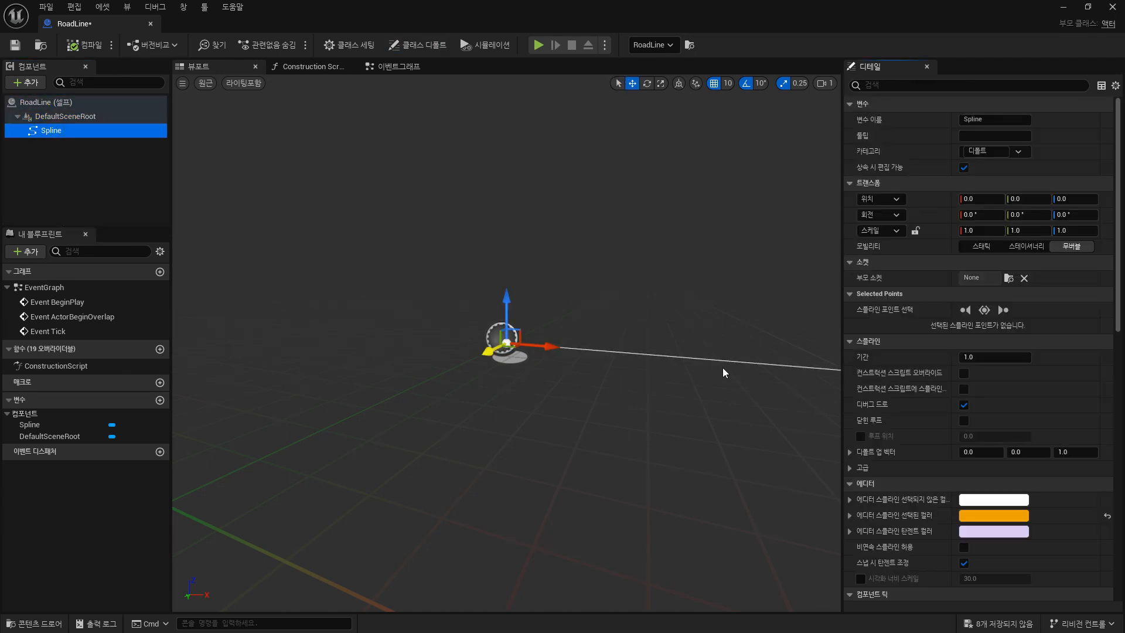
{"action": "left_click", "coordinate": [984, 87]}
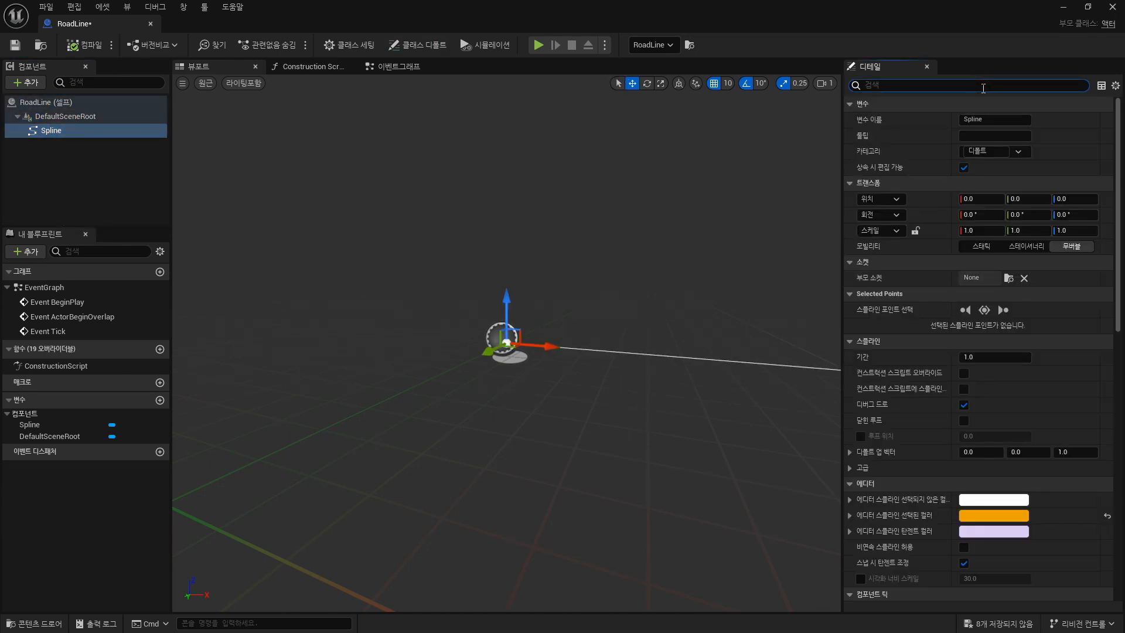
{"action": "type", "text": "쟈"}
{"action": "key", "text": "BackSpace"}
{"action": "key", "text": "BackSpace"}
{"action": "type", "text": "wid"}
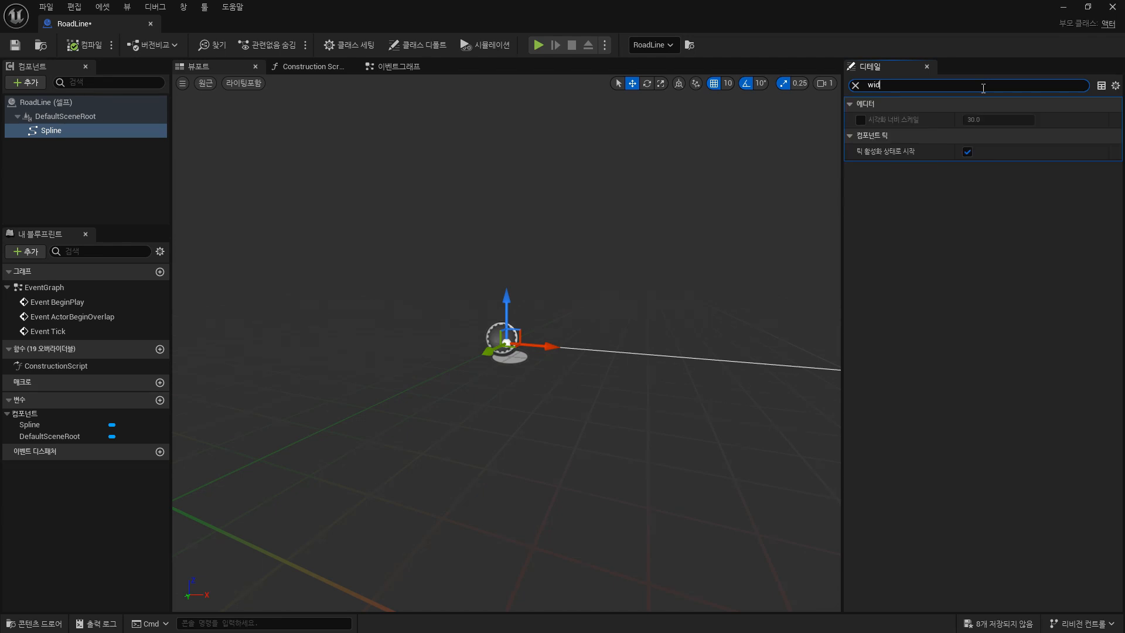
{"action": "type", "text": "th"}
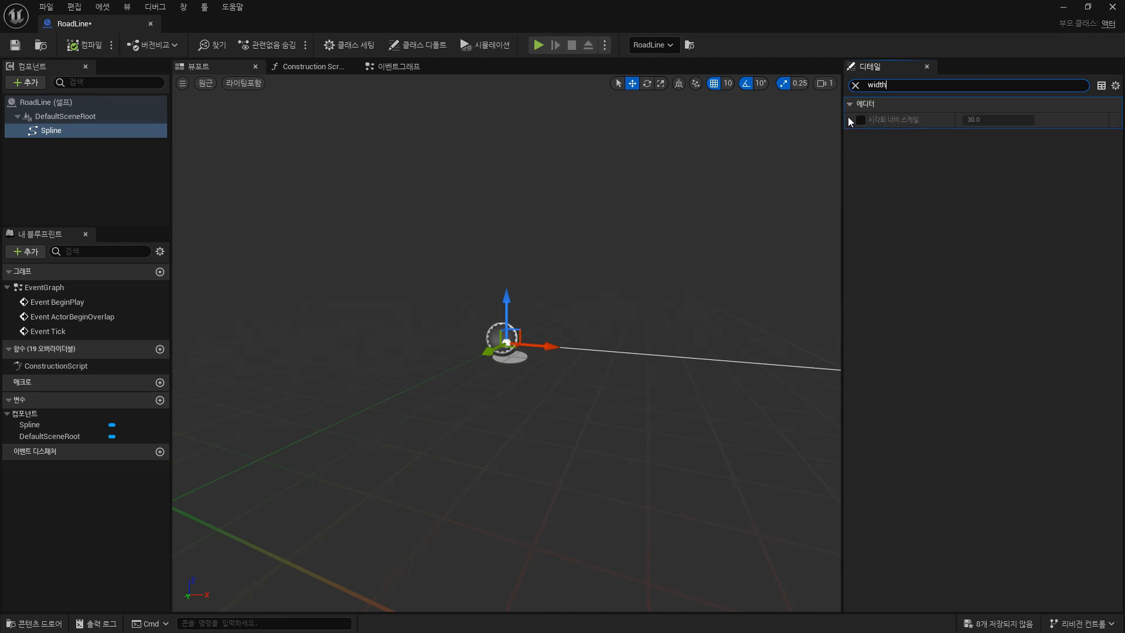
{"action": "left_click", "coordinate": [861, 120]}
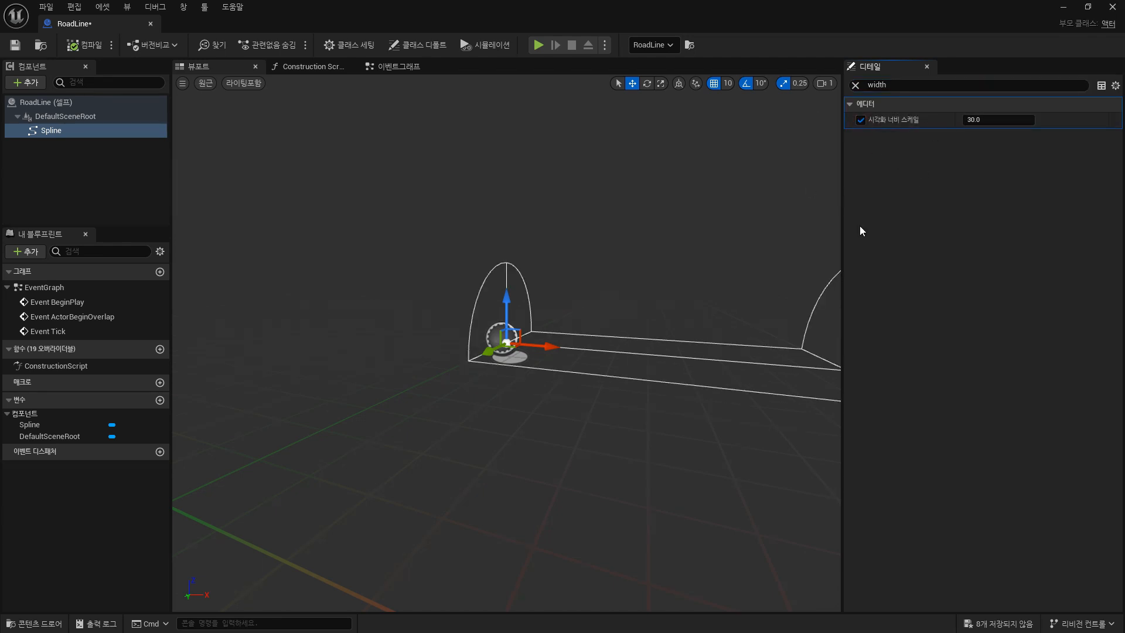
Set the spline's visualize width scale to about 51.22.
{"action": "right_click_drag", "start_coordinate": [659, 252], "coordinate": [694, 265]}
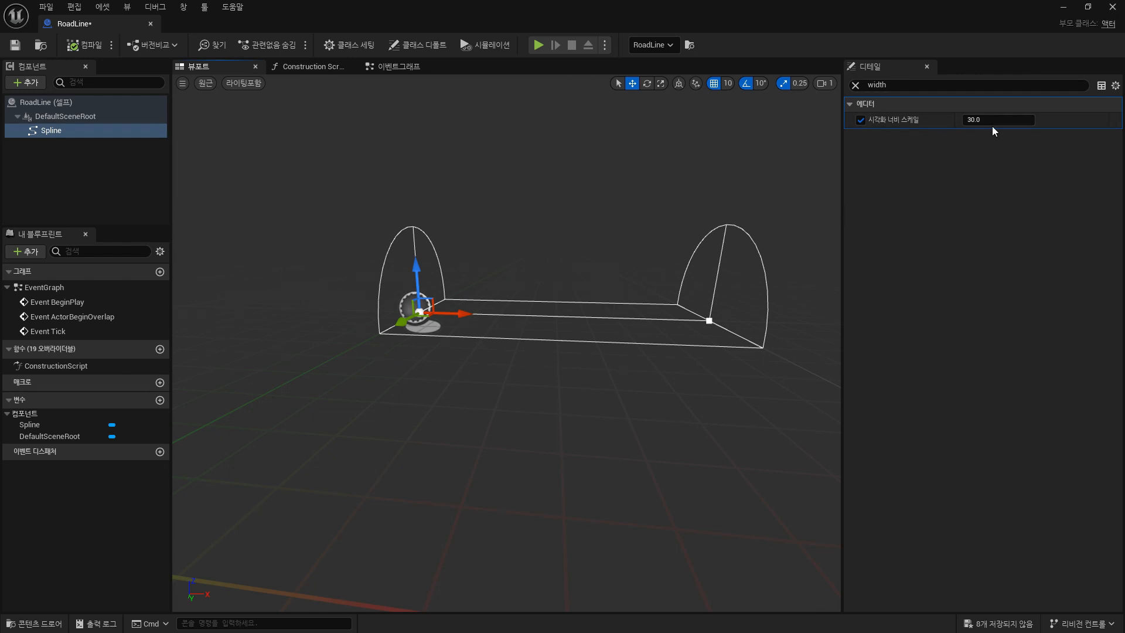
{"action": "left_click_drag", "start_coordinate": [991, 120], "coordinate": [1027, 119]}
{"action": "scroll", "coordinate": [606, 209], "scroll_direction": "down", "scroll_amount": 9}
{"action": "scroll", "coordinate": [551, 321], "scroll_direction": "up", "scroll_amount": 4}
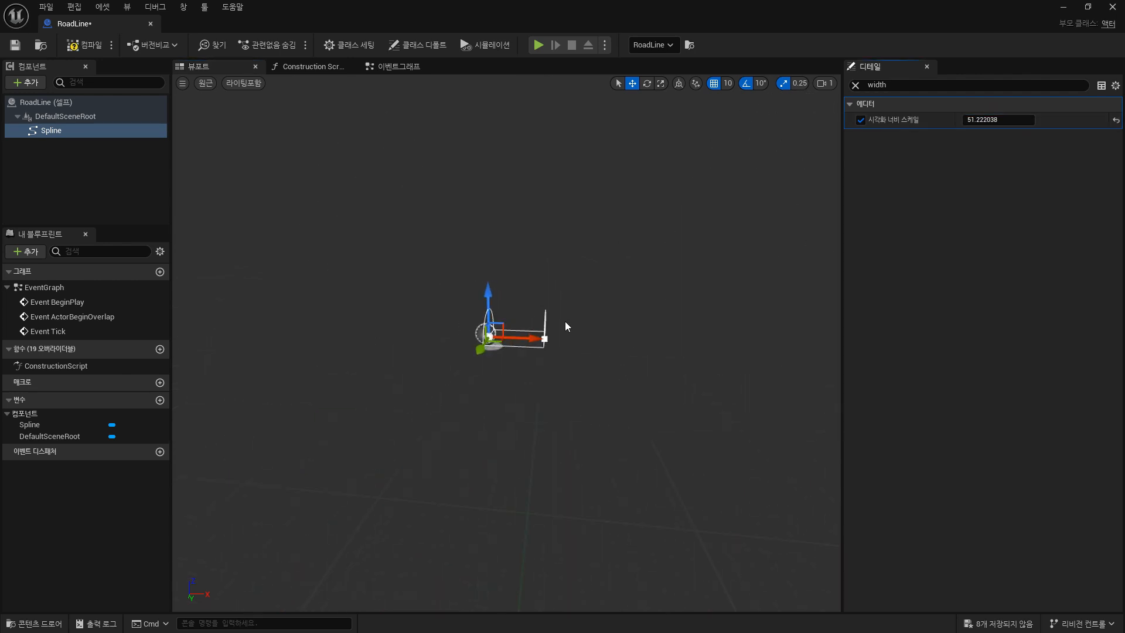
{"action": "scroll", "coordinate": [565, 321], "scroll_direction": "up", "scroll_amount": 5}
{"action": "mouse_move", "coordinate": [646, 248]}
{"action": "left_mouse_down", "text": "alt"}
{"action": "mouse_move", "coordinate": [622, 279]}
{"action": "mouse_move", "coordinate": [645, 248]}
{"action": "left_mouse_up", "text": "alt"}
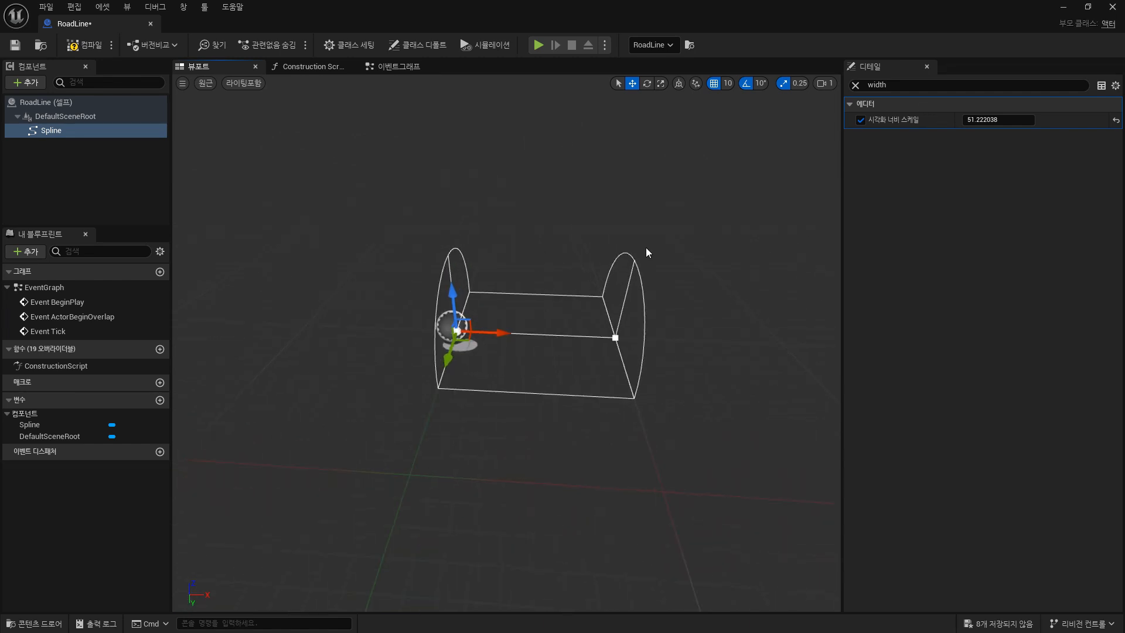
Compile and save the RoadLine blueprint, then close its editor tab.
{"action": "left_click", "coordinate": [85, 47]}
{"action": "left_click", "coordinate": [15, 44]}
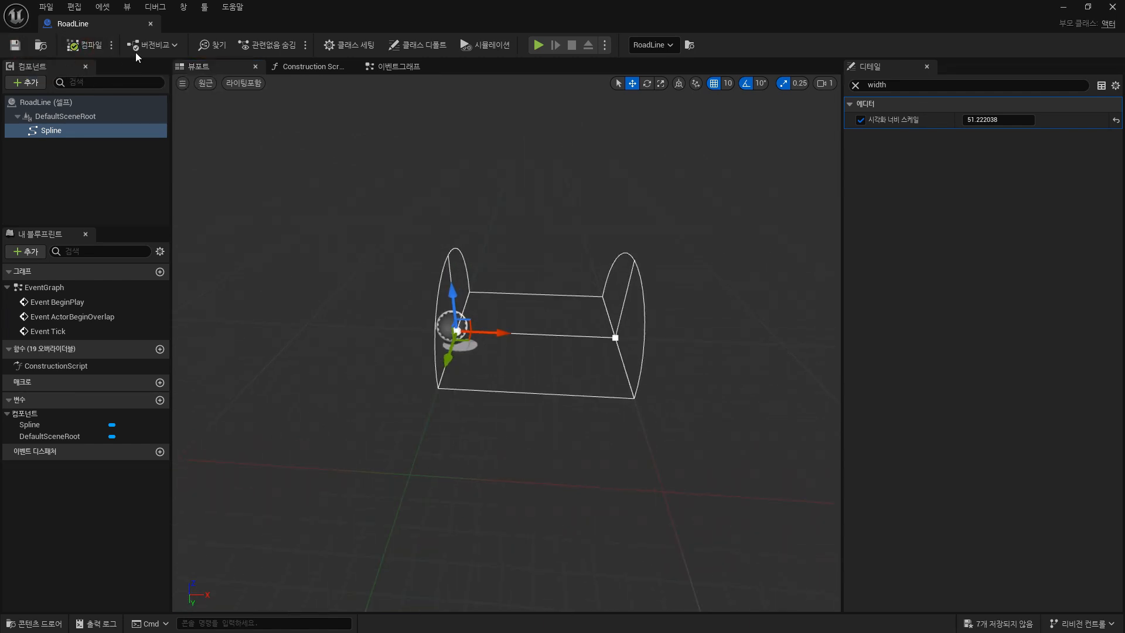
{"action": "left_click", "coordinate": [151, 24]}
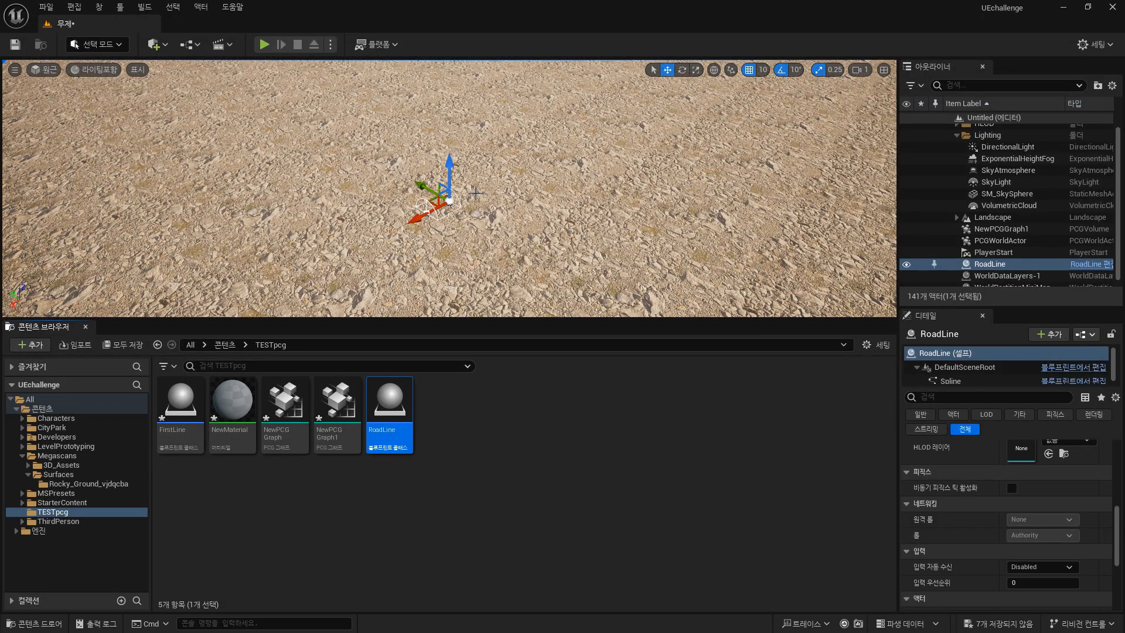
Focus the level viewport on the placed RoadLine actor and inspect the surrounding scene.
{"action": "key", "text": "f"}
{"action": "right_click_drag", "start_coordinate": [544, 212], "coordinate": [519, 196]}
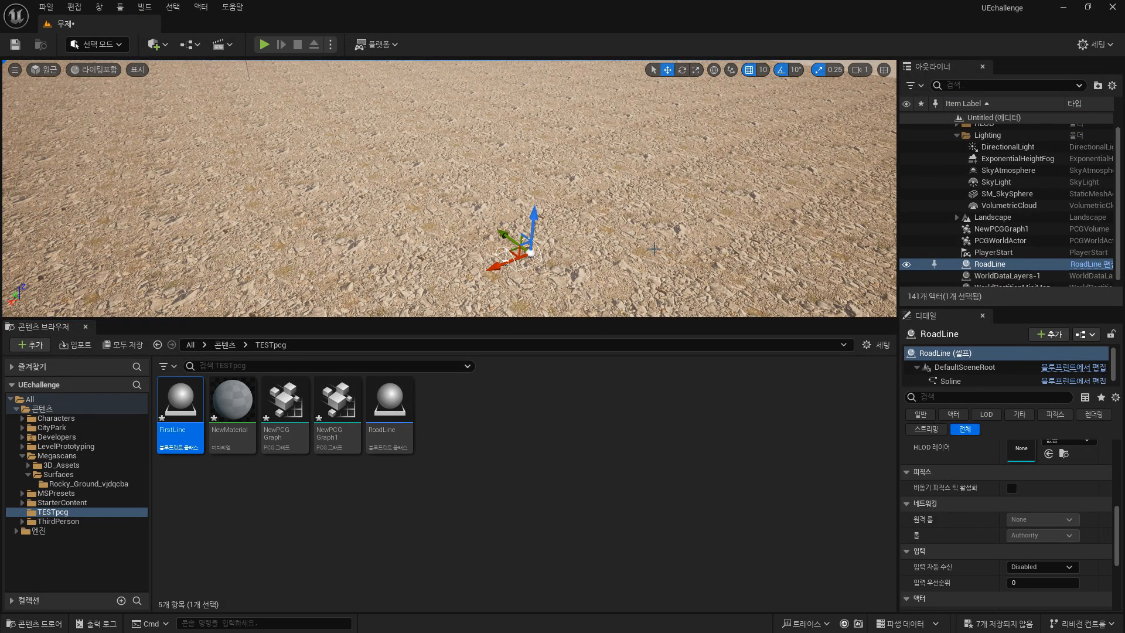
{"action": "left_click", "coordinate": [1001, 254]}
{"action": "double_click", "coordinate": [991, 265]}
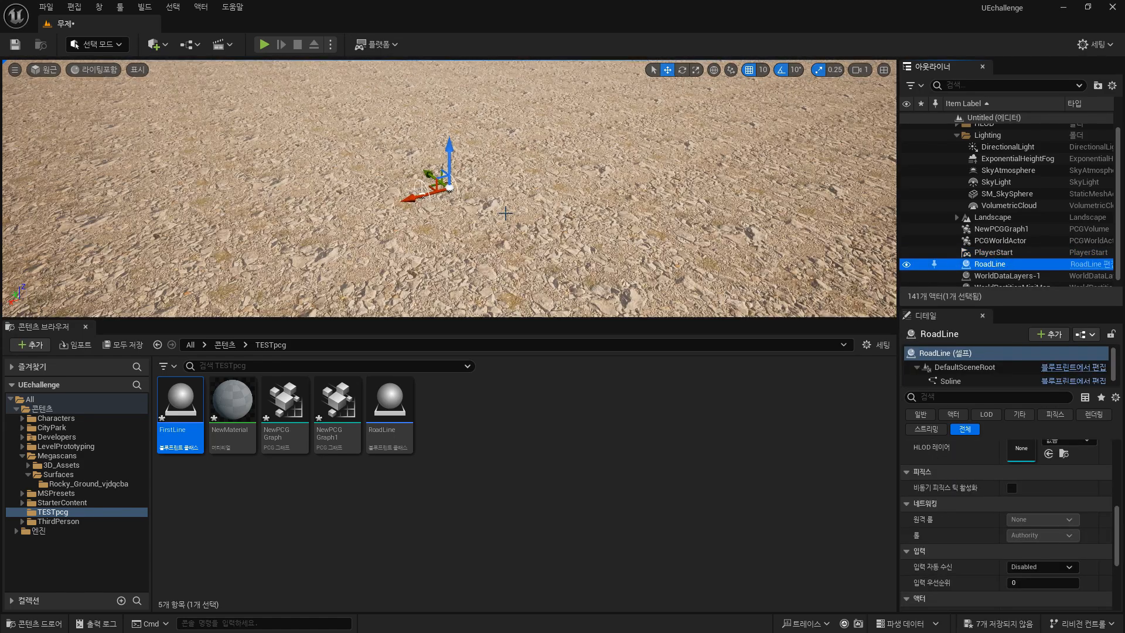
{"action": "scroll", "coordinate": [506, 214], "scroll_direction": "down", "scroll_amount": 5}
{"action": "left_click_drag", "start_coordinate": [506, 214], "coordinate": [758, 168], "text": "alt"}
{"action": "left_click", "coordinate": [542, 124]}
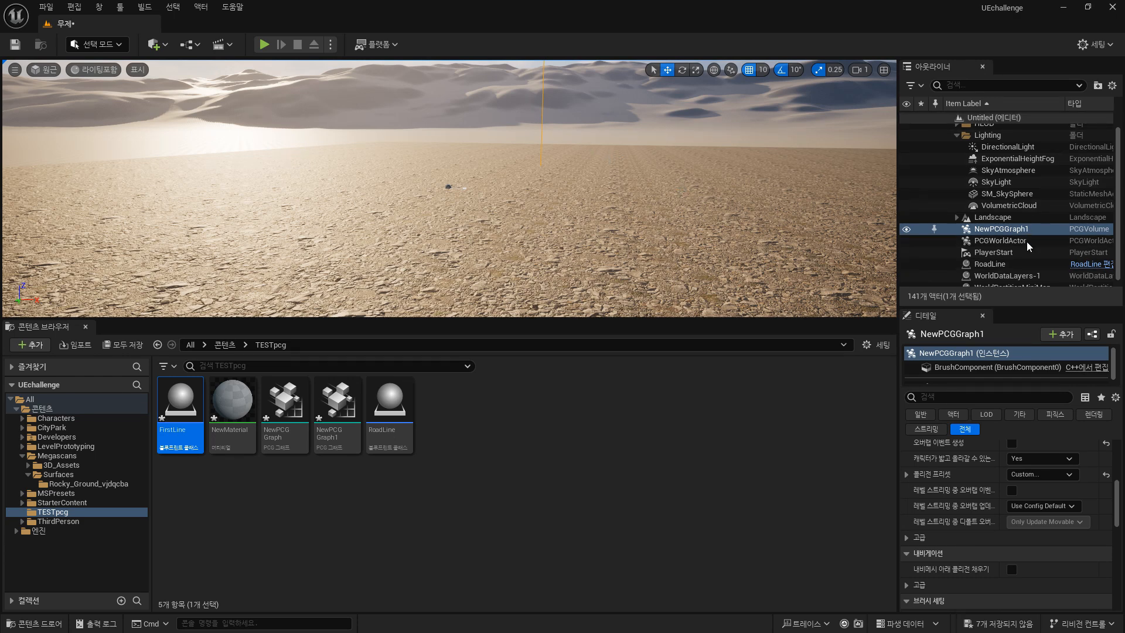
Inspect the PCGWorldActor and NewPCGGraph1 volume in the outliner.
{"action": "scroll", "coordinate": [1025, 246], "scroll_direction": "down", "scroll_amount": 1}
{"action": "left_click", "coordinate": [1000, 234]}
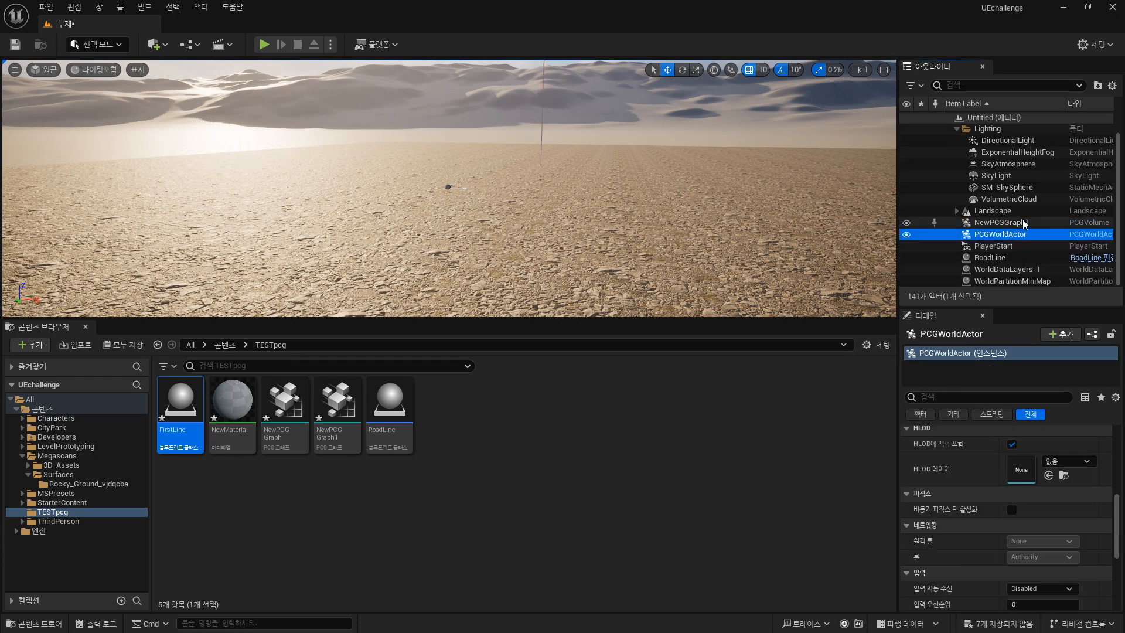
{"action": "left_click", "coordinate": [1001, 222]}
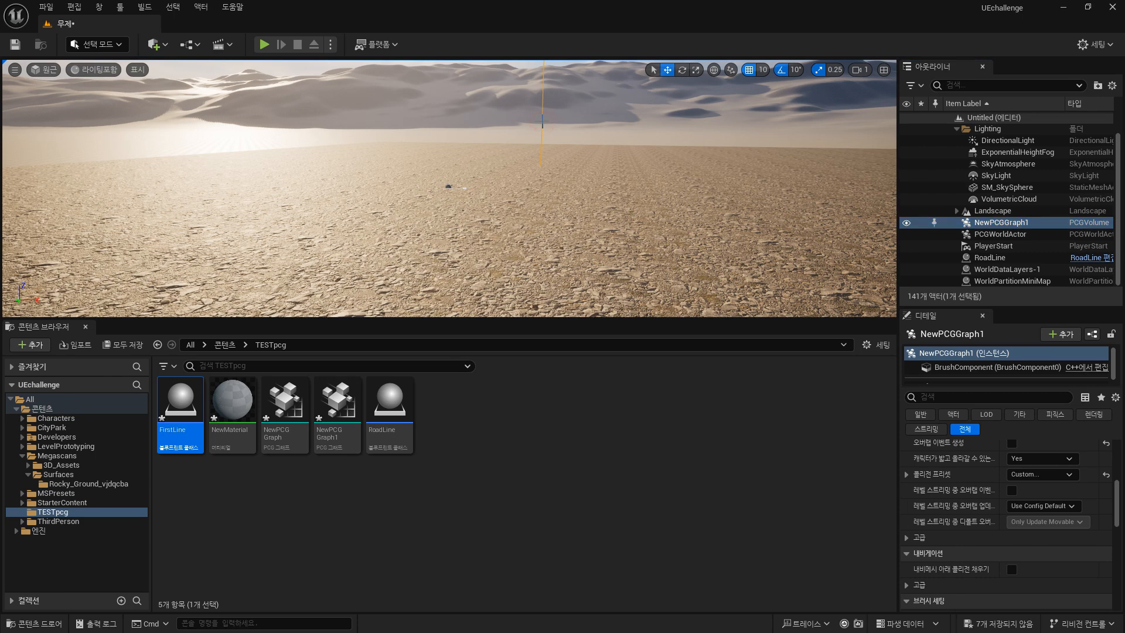
{"action": "left_click", "coordinate": [997, 223]}
Open the NewPCGGraph1 graph asset and move its editor window off to another screen.
{"action": "double_click", "coordinate": [346, 413]}
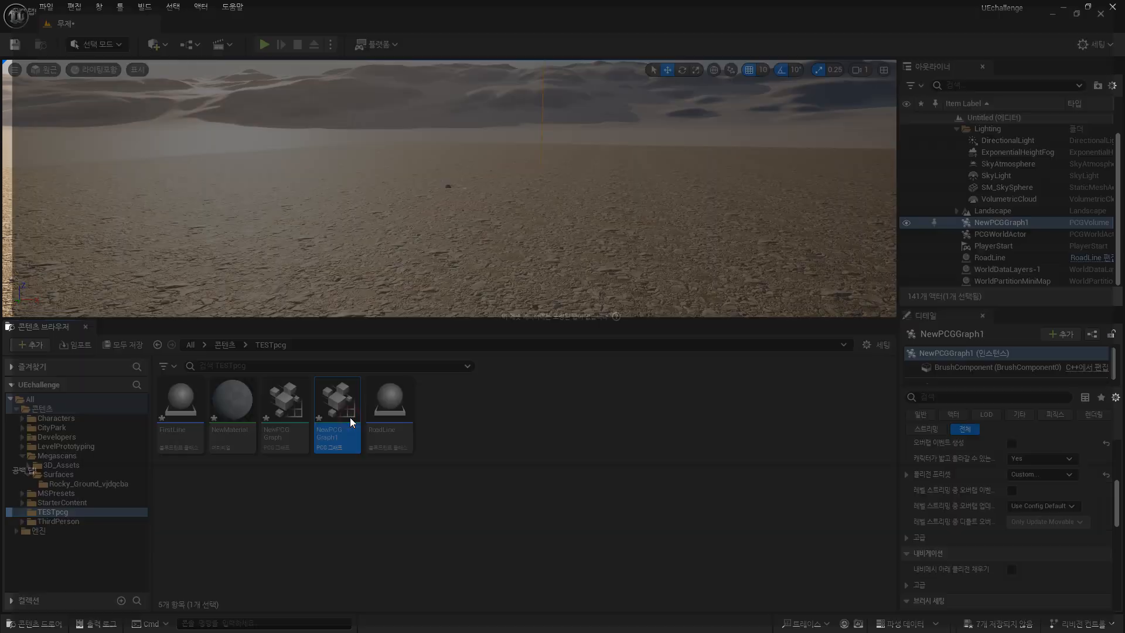
{"action": "left_click_drag", "start_coordinate": [610, 13], "coordinate": [1124, 234]}
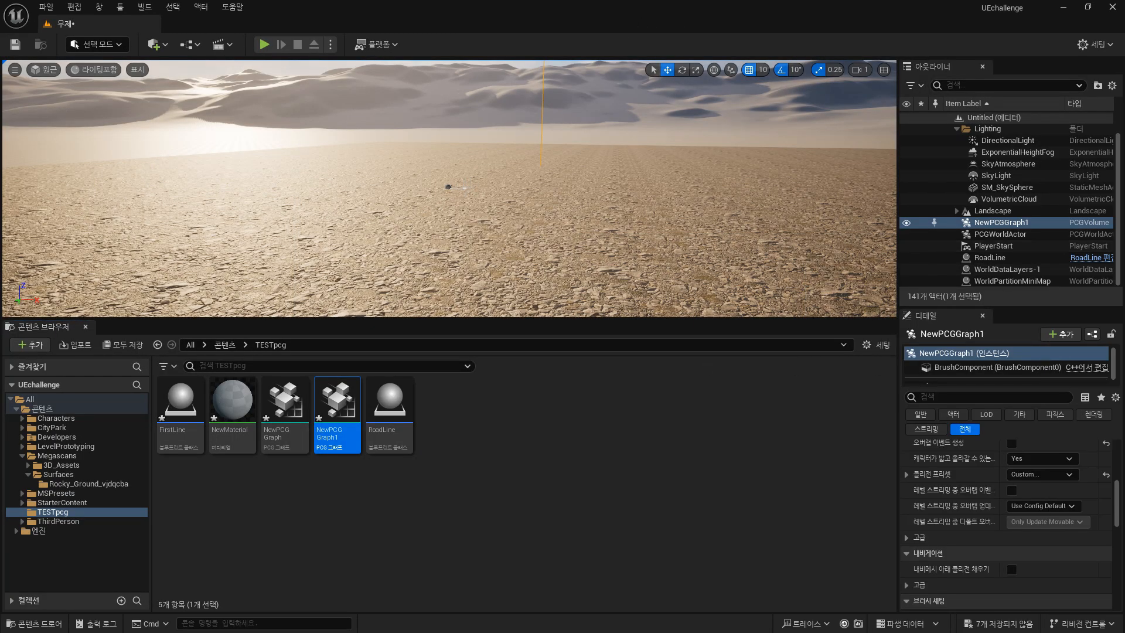
Locate the RoadLine actor through the outliner and focus the viewport on it.
{"action": "left_click", "coordinate": [465, 188]}
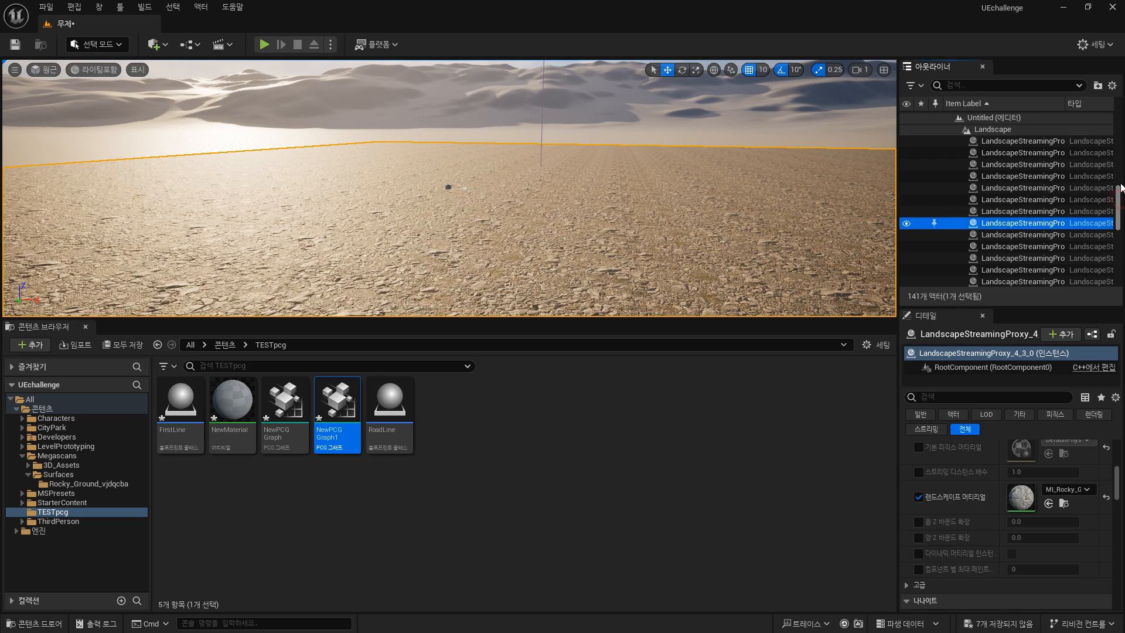
{"action": "scroll", "coordinate": [1120, 204], "scroll_direction": "up", "scroll_amount": 15}
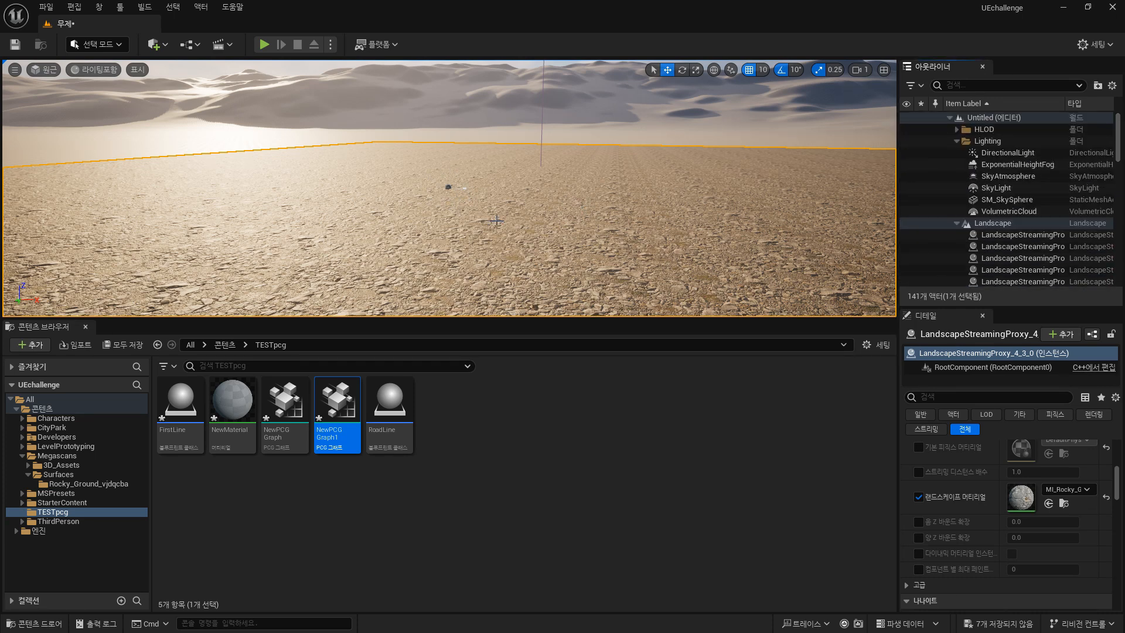
{"action": "left_click", "coordinate": [958, 223]}
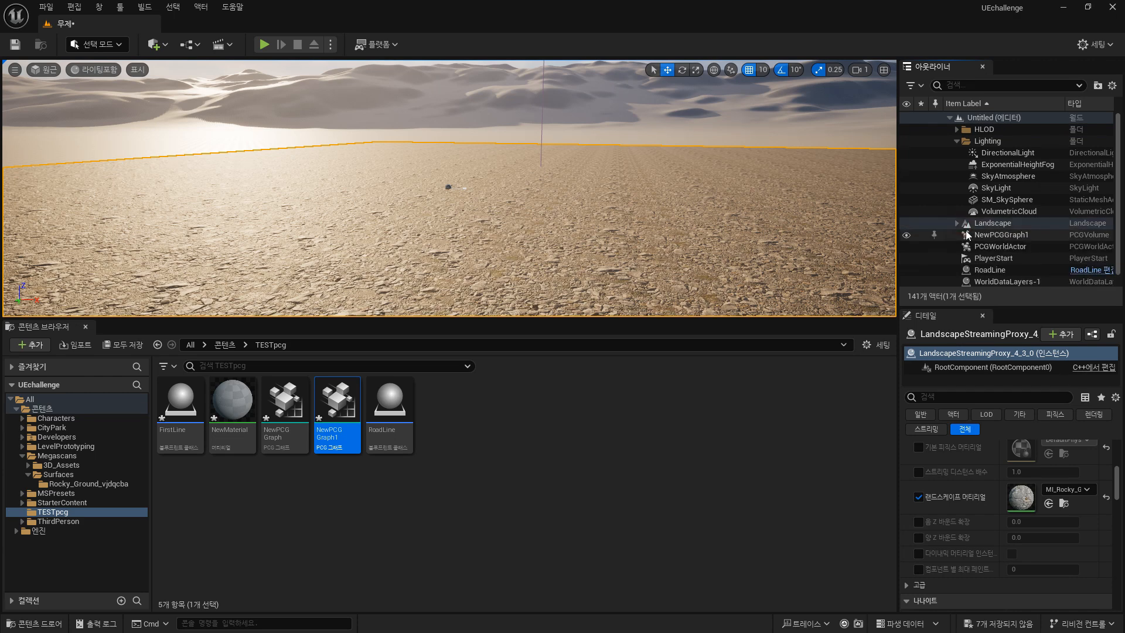
{"action": "left_click", "coordinate": [1022, 247]}
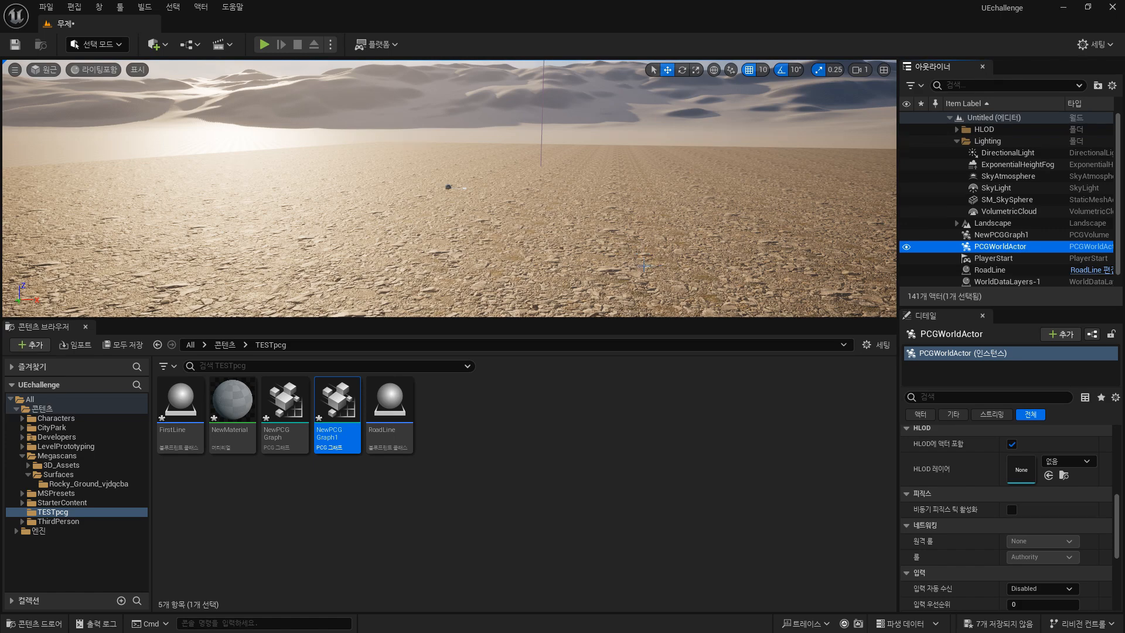
{"action": "left_click", "coordinate": [996, 260]}
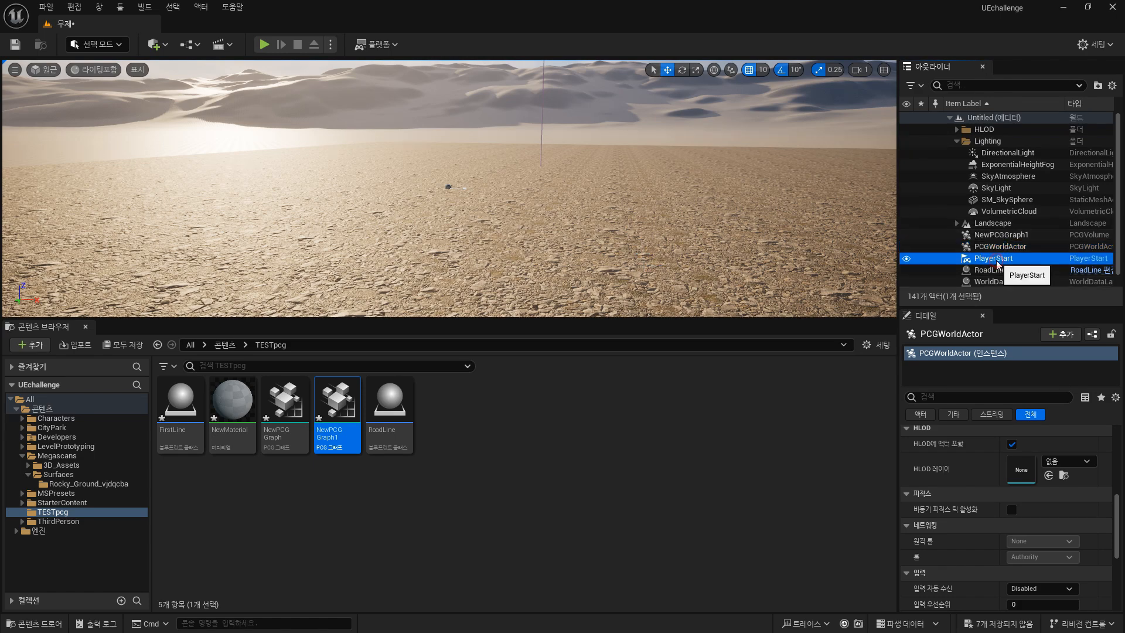
{"action": "double_click", "coordinate": [990, 270]}
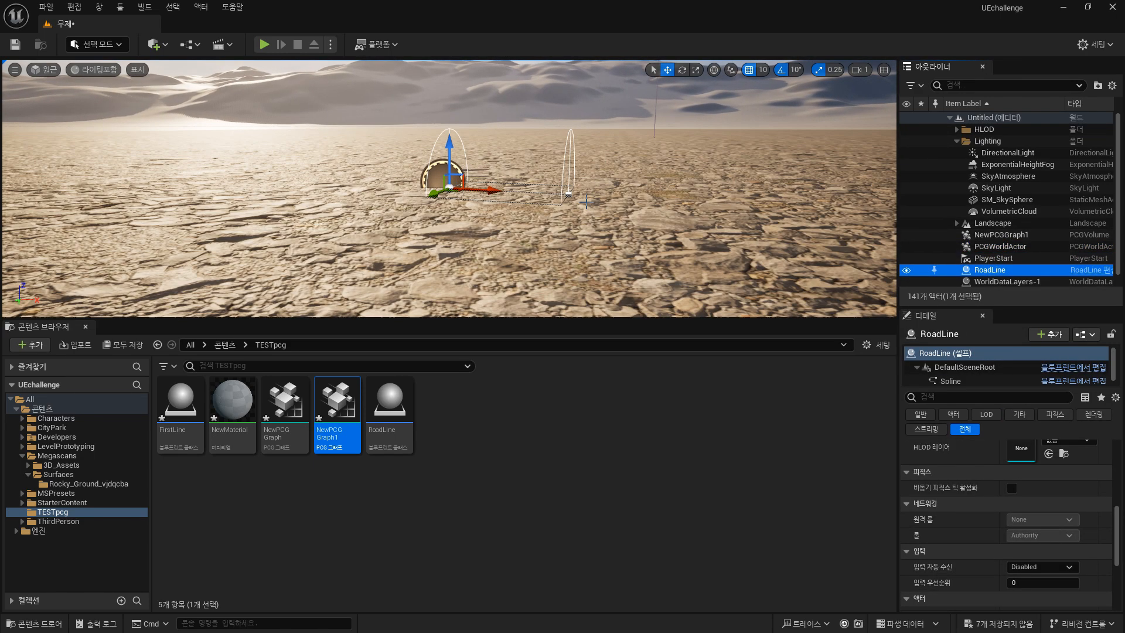
Select the end point of the RoadLine spline and drag it outward to lengthen the spline.
{"action": "left_click_drag", "start_coordinate": [586, 202], "coordinate": [527, 241], "text": "alt"}
{"action": "right_click_drag", "start_coordinate": [528, 240], "coordinate": [581, 226]}
{"action": "left_click", "coordinate": [499, 203]}
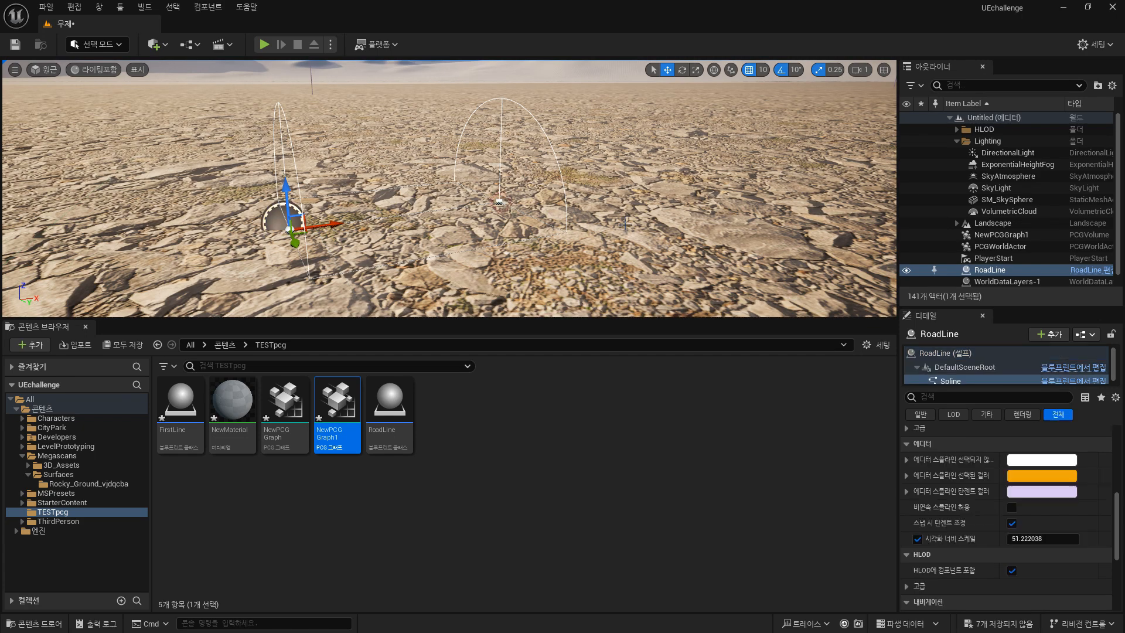
{"action": "left_click", "coordinate": [501, 201]}
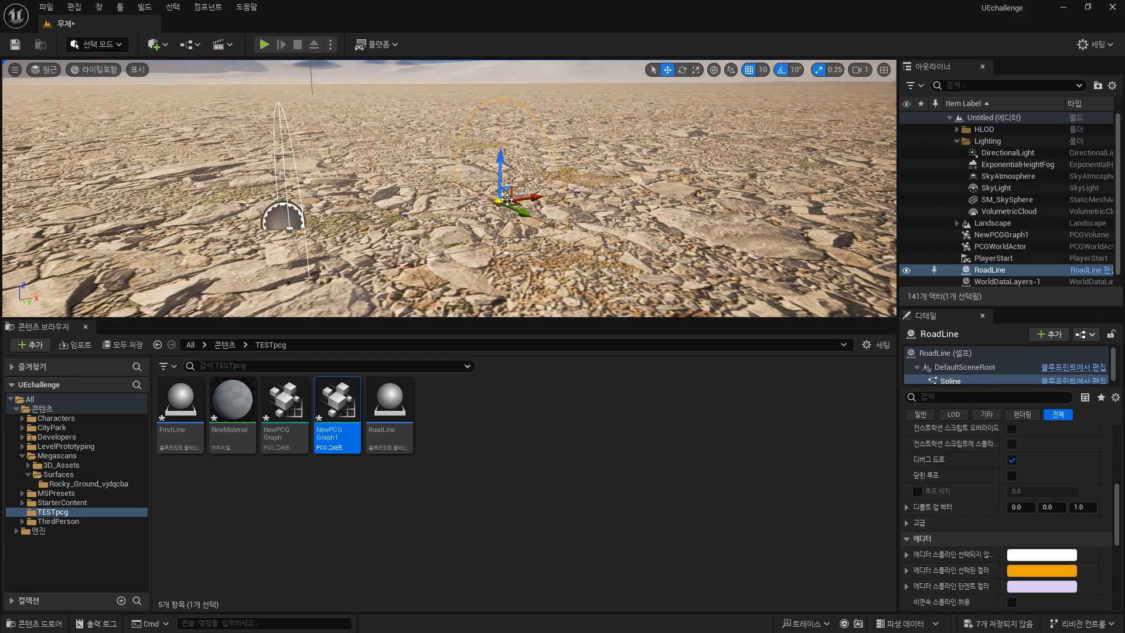
{"action": "left_click_drag", "start_coordinate": [538, 197], "coordinate": [773, 163]}
{"action": "scroll", "coordinate": [782, 147], "scroll_direction": "down", "scroll_amount": 8}
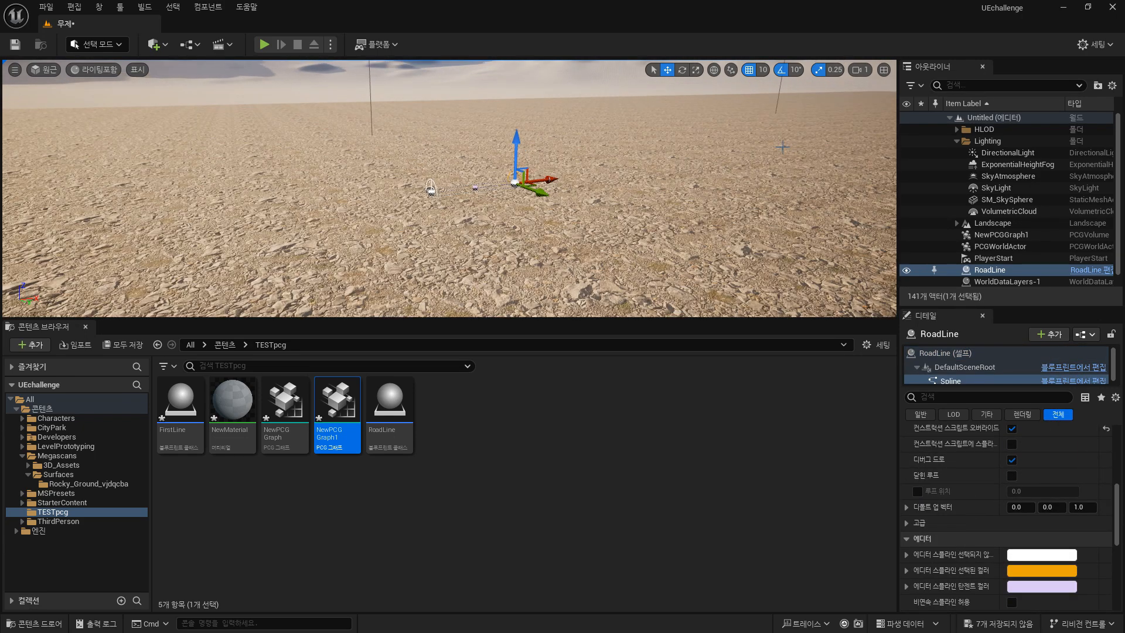
{"action": "scroll", "coordinate": [782, 146], "scroll_direction": "down", "scroll_amount": 2}
{"action": "left_click_drag", "start_coordinate": [593, 192], "coordinate": [507, 246], "text": "alt"}
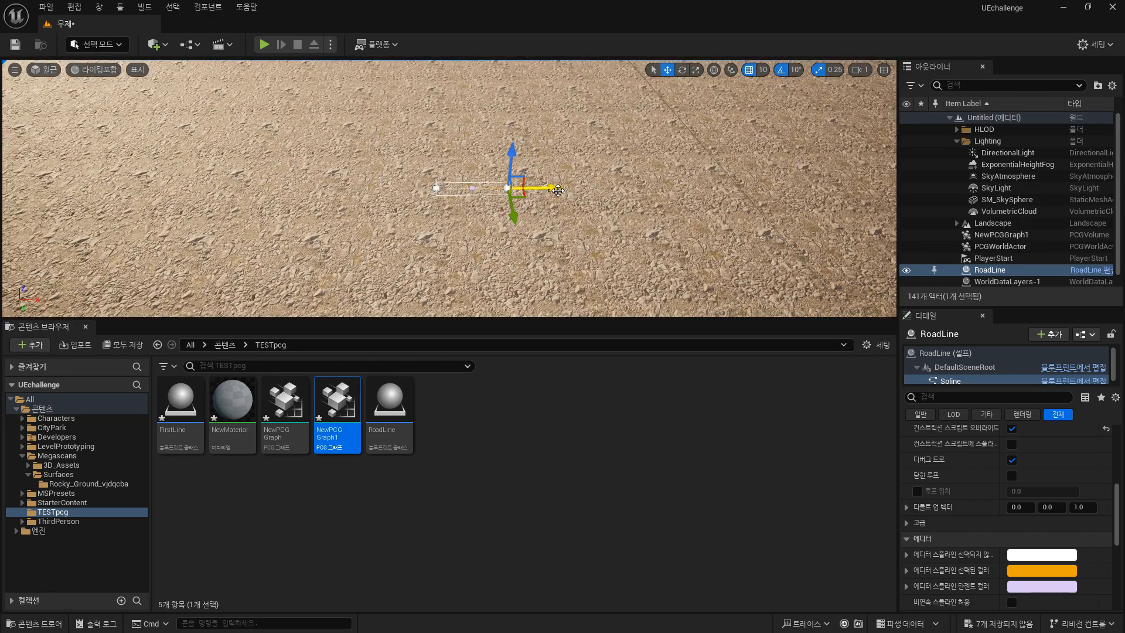
Extend the RoadLine spline with new points dragged out from its end point.
{"action": "left_click_drag", "start_coordinate": [558, 190], "coordinate": [661, 190]}
{"action": "right_click_drag", "start_coordinate": [661, 190], "coordinate": [747, 146]}
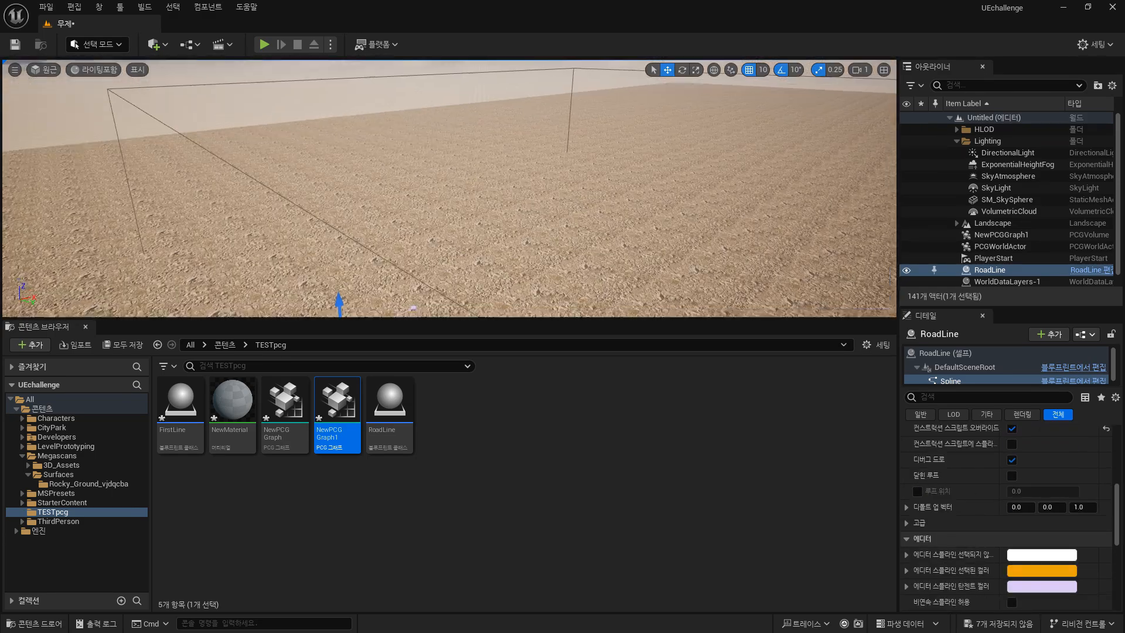
{"action": "right_click_drag", "start_coordinate": [527, 208], "coordinate": [527, 221]}
{"action": "left_click_drag", "start_coordinate": [389, 287], "coordinate": [618, 225]}
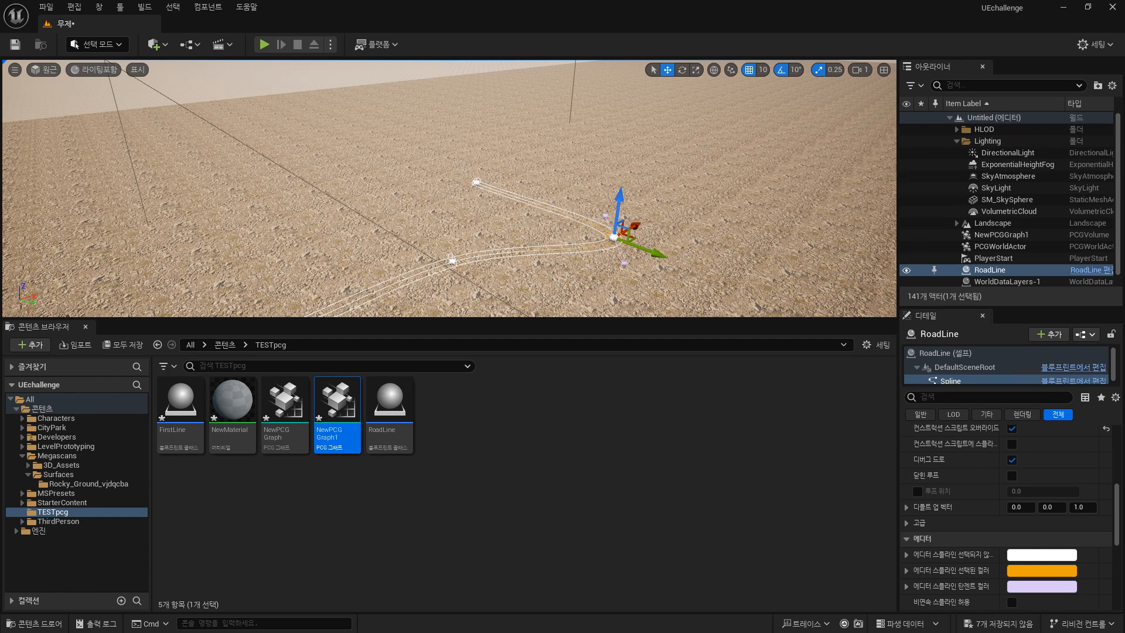
Reshape the road spline into a winding curve by adding and dragging its points.
{"action": "left_click", "coordinate": [477, 182]}
{"action": "left_click_drag", "start_coordinate": [499, 171], "coordinate": [747, 185]}
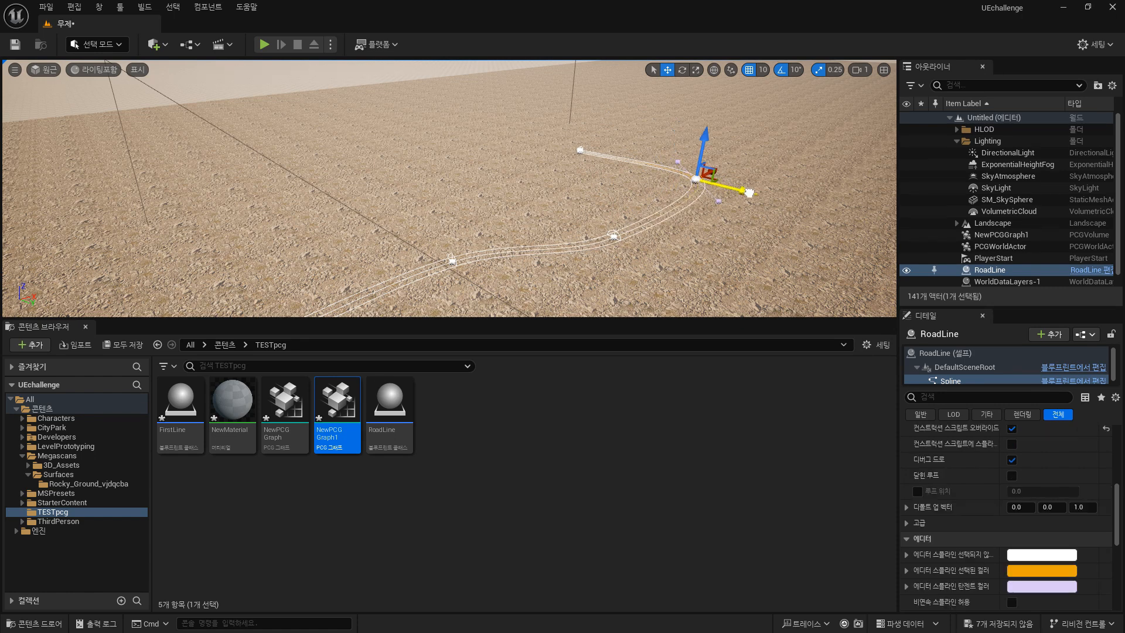
{"action": "left_click", "coordinate": [580, 152]}
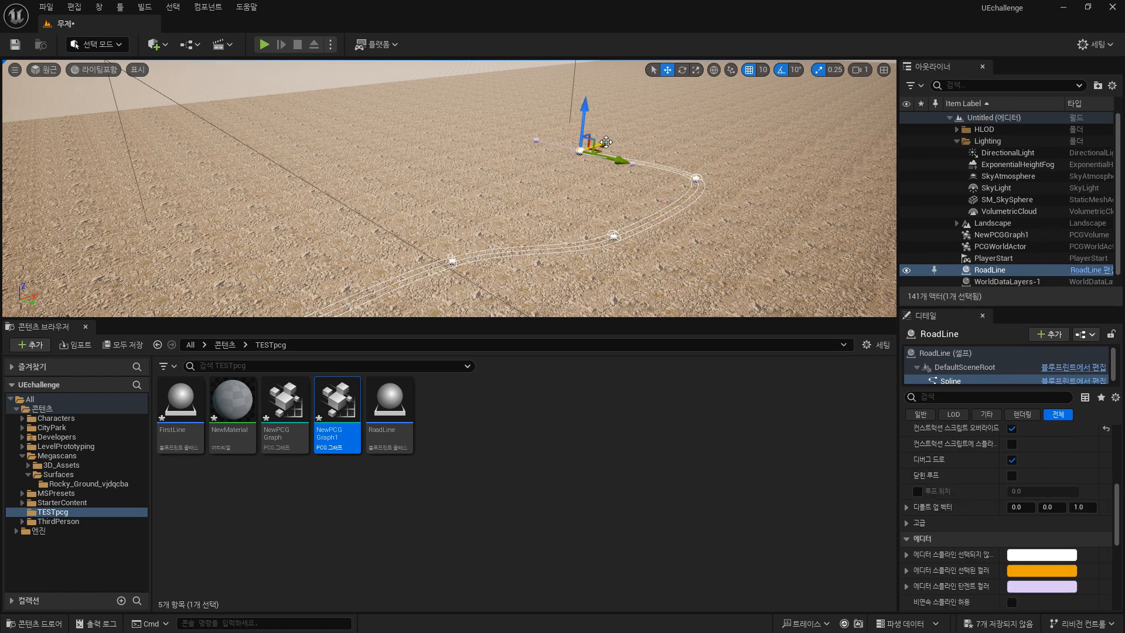
{"action": "left_click_drag", "start_coordinate": [599, 136], "coordinate": [697, 101]}
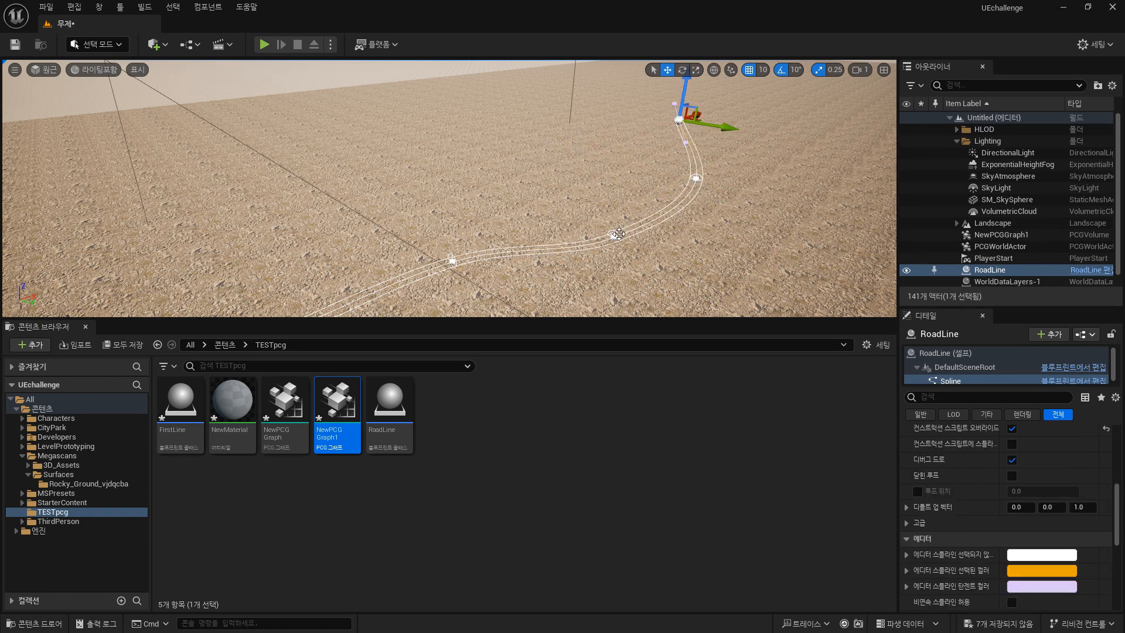
{"action": "left_click", "coordinate": [613, 235]}
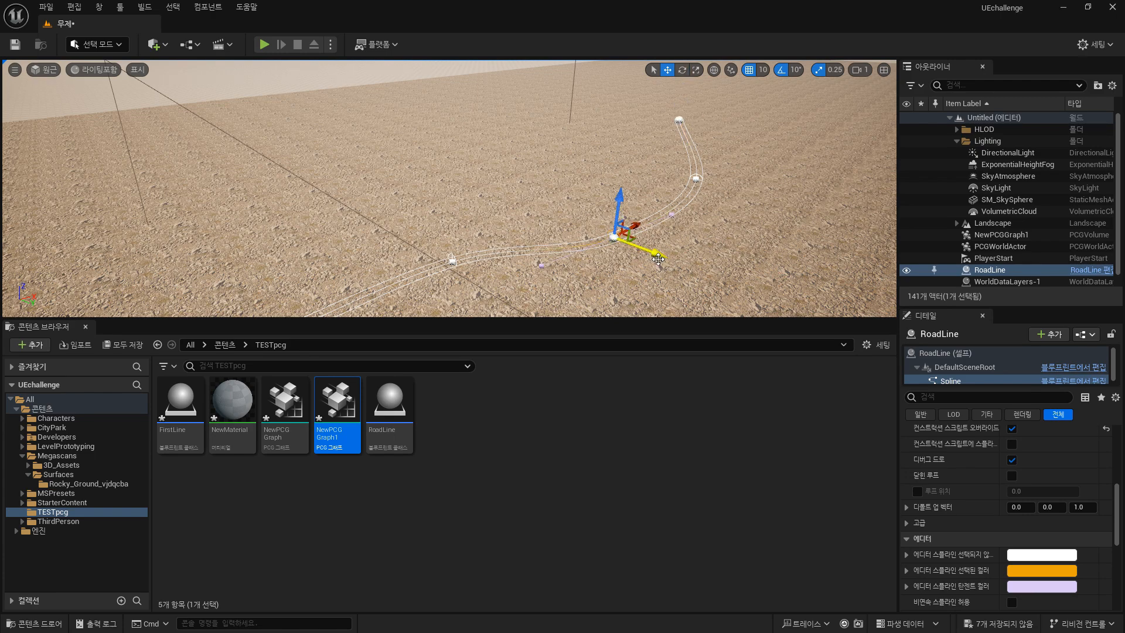
{"action": "left_click_drag", "start_coordinate": [653, 252], "coordinate": [478, 188]}
{"action": "scroll", "coordinate": [1011, 594], "scroll_direction": "up", "scroll_amount": 5}
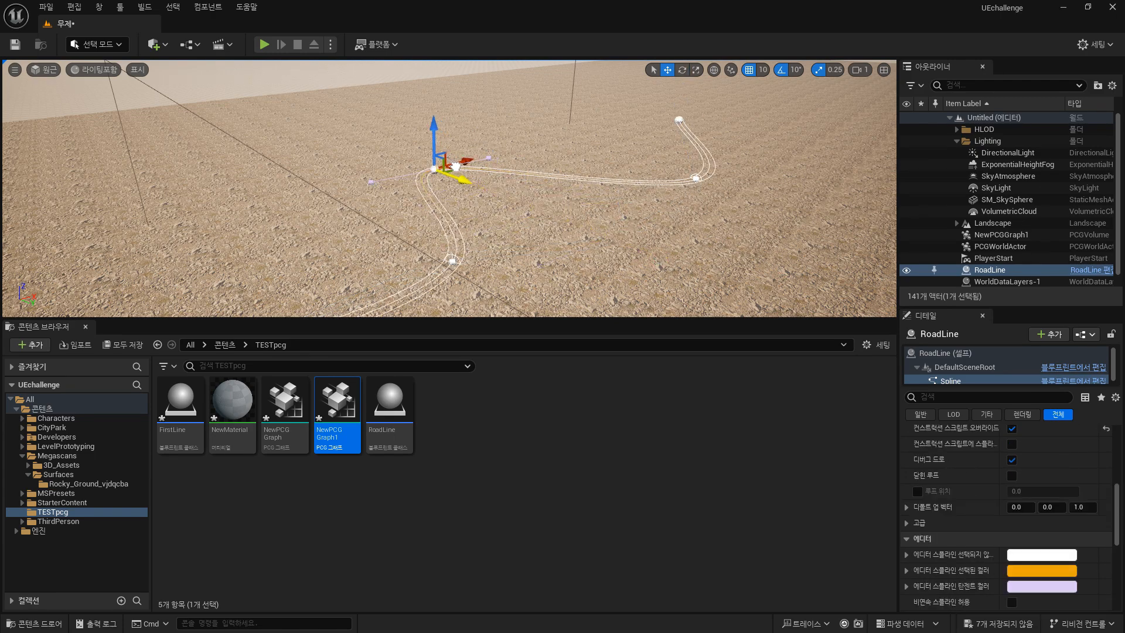
{"action": "mouse_move", "coordinate": [509, 216]}
{"action": "right_mouse_down"}
{"action": "mouse_move", "coordinate": [556, 181]}
{"action": "mouse_move", "coordinate": [539, 246]}
{"action": "mouse_move", "coordinate": [440, 234]}
{"action": "mouse_move", "coordinate": [509, 216]}
{"action": "right_mouse_up"}
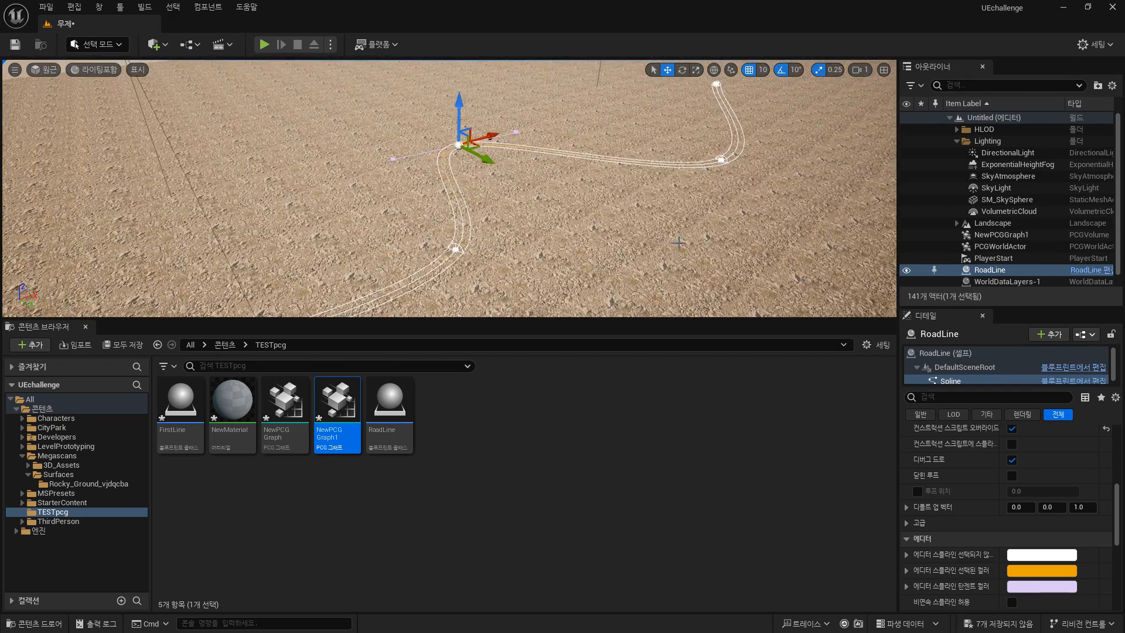
{"action": "scroll", "coordinate": [695, 254], "scroll_direction": "down", "scroll_amount": 2}
{"action": "right_click_drag", "start_coordinate": [770, 235], "coordinate": [674, 190]}
{"action": "scroll", "coordinate": [771, 235], "scroll_direction": "down", "scroll_amount": 4}
{"action": "right_click_drag", "start_coordinate": [770, 235], "coordinate": [787, 238]}
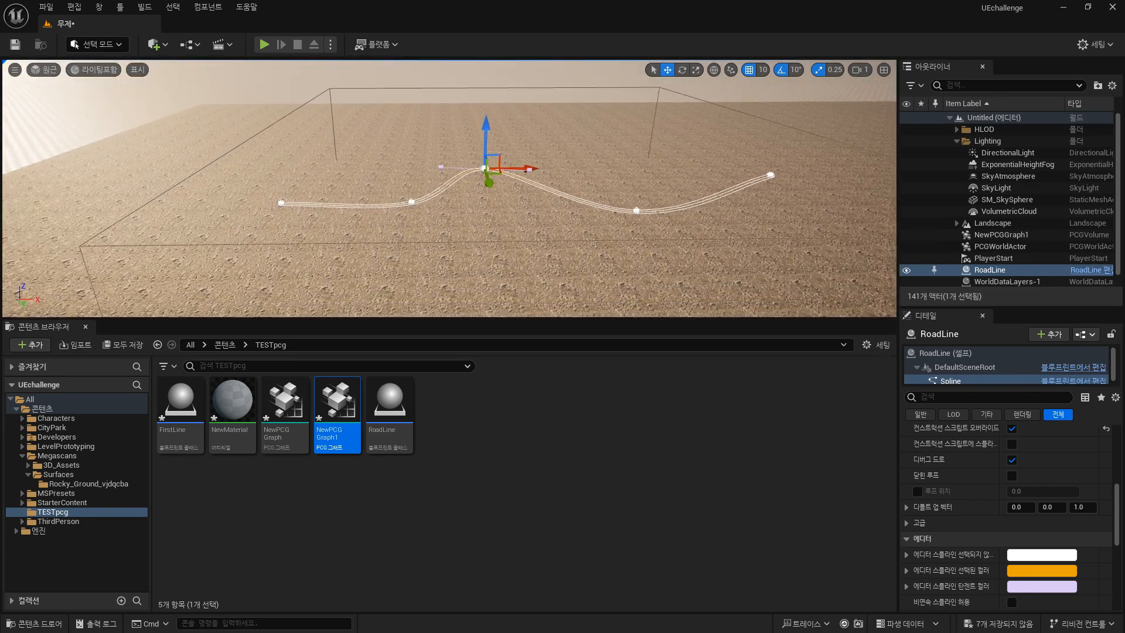
{"action": "scroll", "coordinate": [670, 157], "scroll_direction": "down", "scroll_amount": 2}
{"action": "right_click_drag", "start_coordinate": [670, 157], "coordinate": [680, 114]}
Bring back the NewPCGGraph1 editor window and add a Get Spline Data node to the graph.
{"action": "left_click_drag", "start_coordinate": [1124, 264], "coordinate": [925, 163]}
{"action": "right_click_drag", "start_coordinate": [461, 182], "coordinate": [493, 210]}
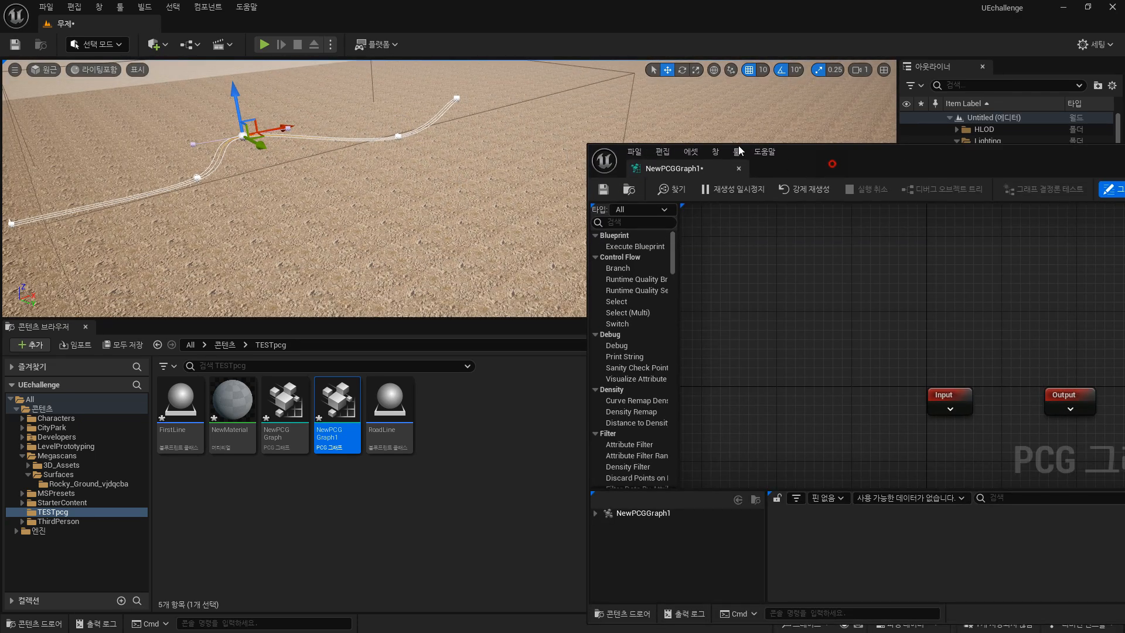
{"action": "left_click_drag", "start_coordinate": [740, 151], "coordinate": [365, 94]}
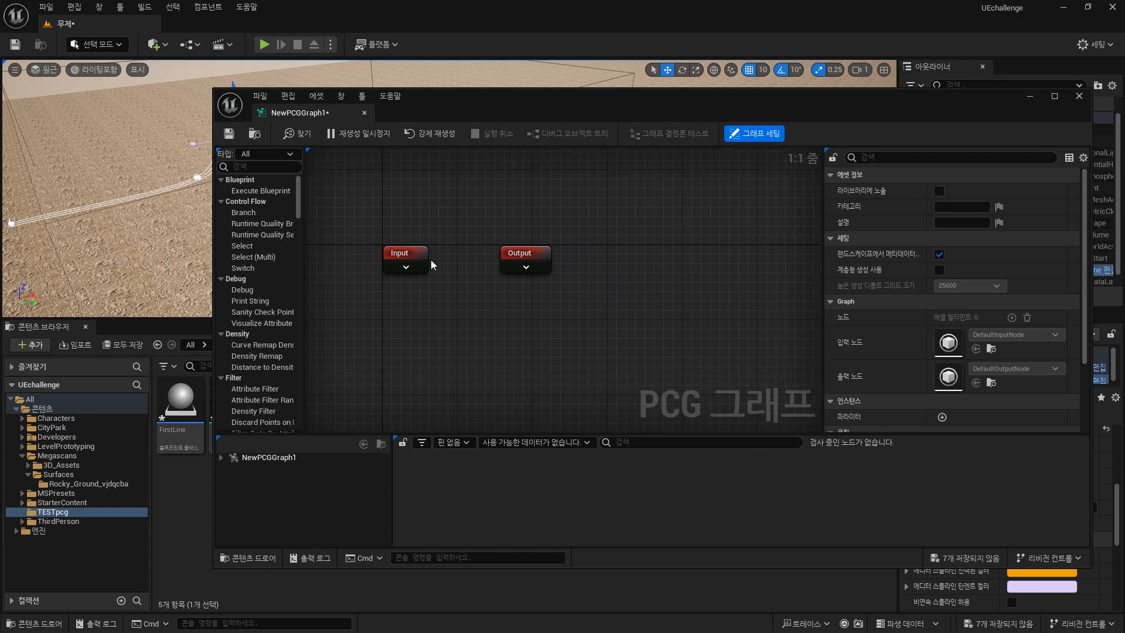
{"action": "right_click_drag", "start_coordinate": [393, 333], "coordinate": [473, 328]}
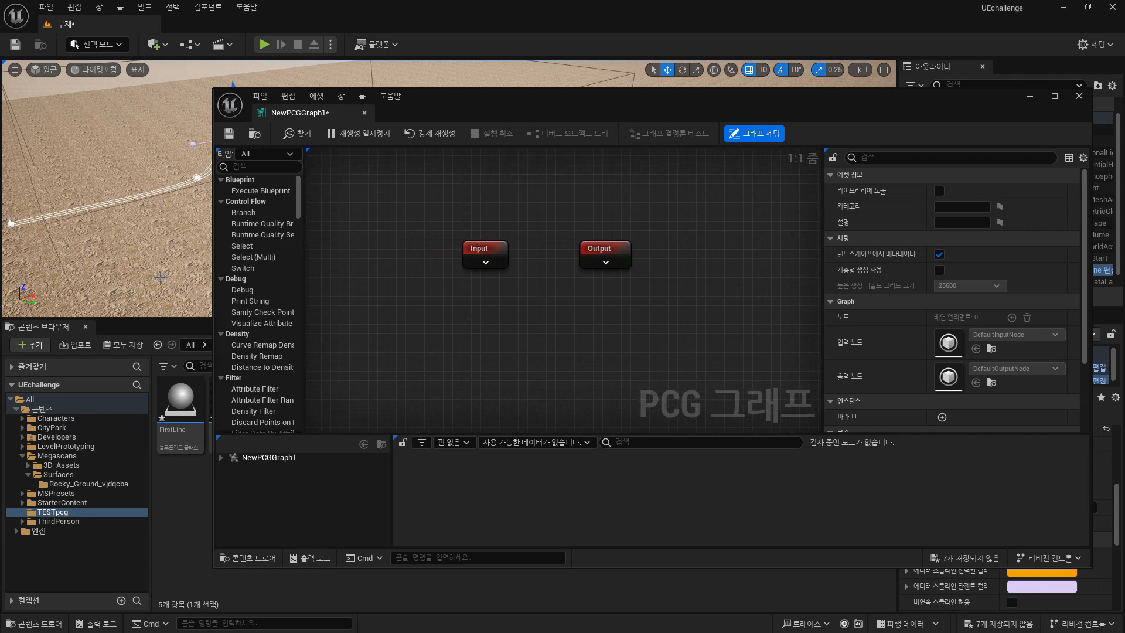
{"action": "left_click_drag", "start_coordinate": [497, 111], "coordinate": [511, 182]}
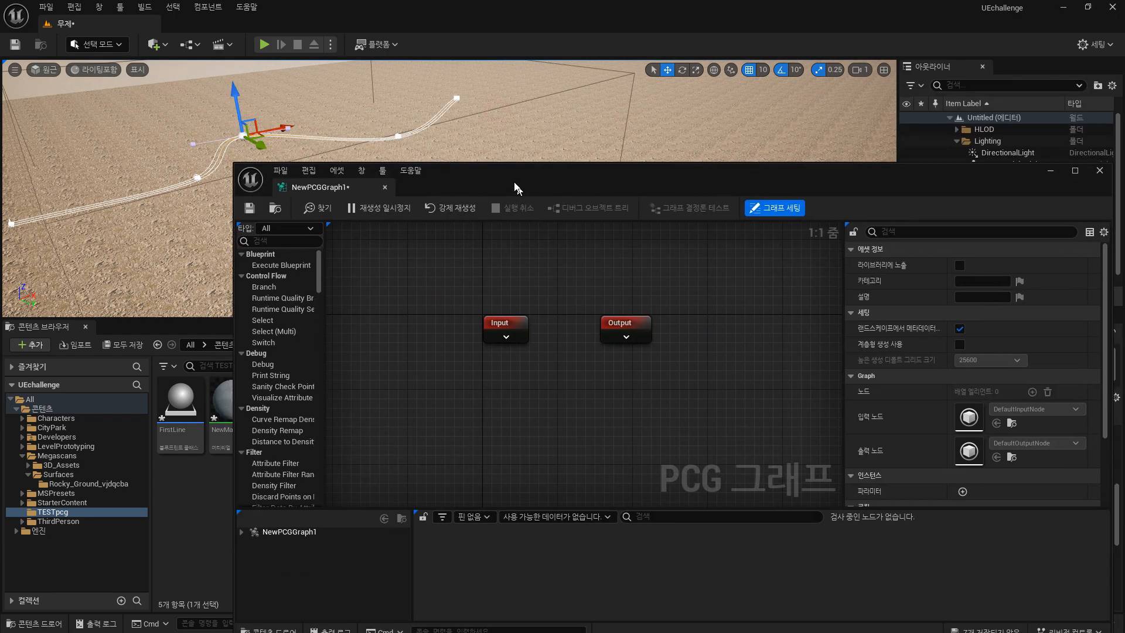
{"action": "right_click_drag", "start_coordinate": [560, 282], "coordinate": [584, 261]}
{"action": "right_click", "coordinate": [465, 371]}
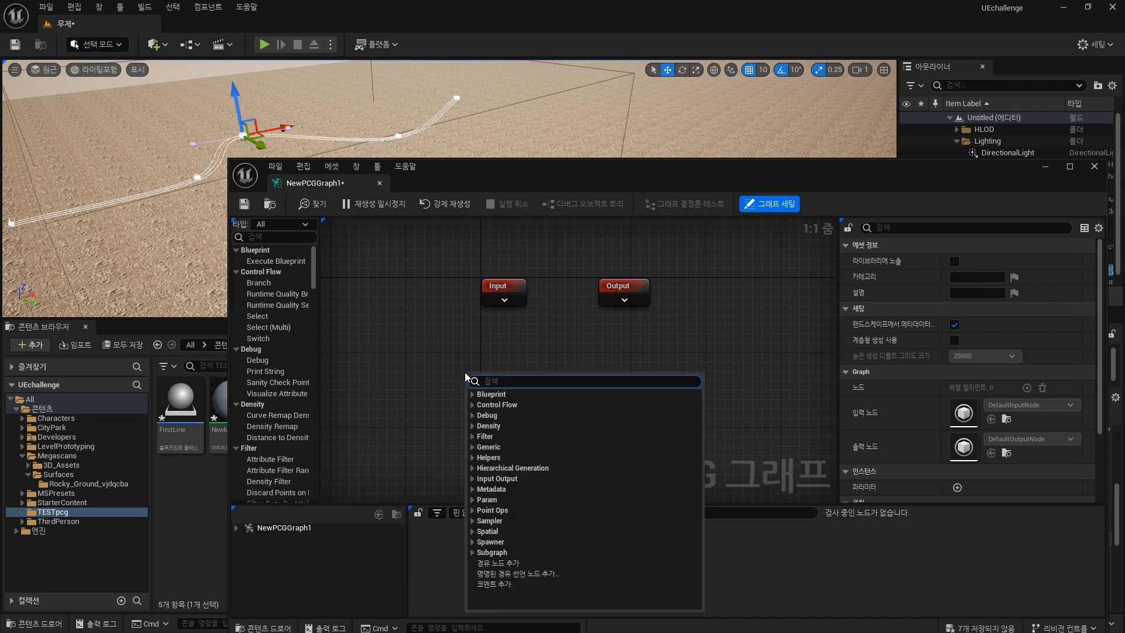
{"action": "type", "text": "get spline"}
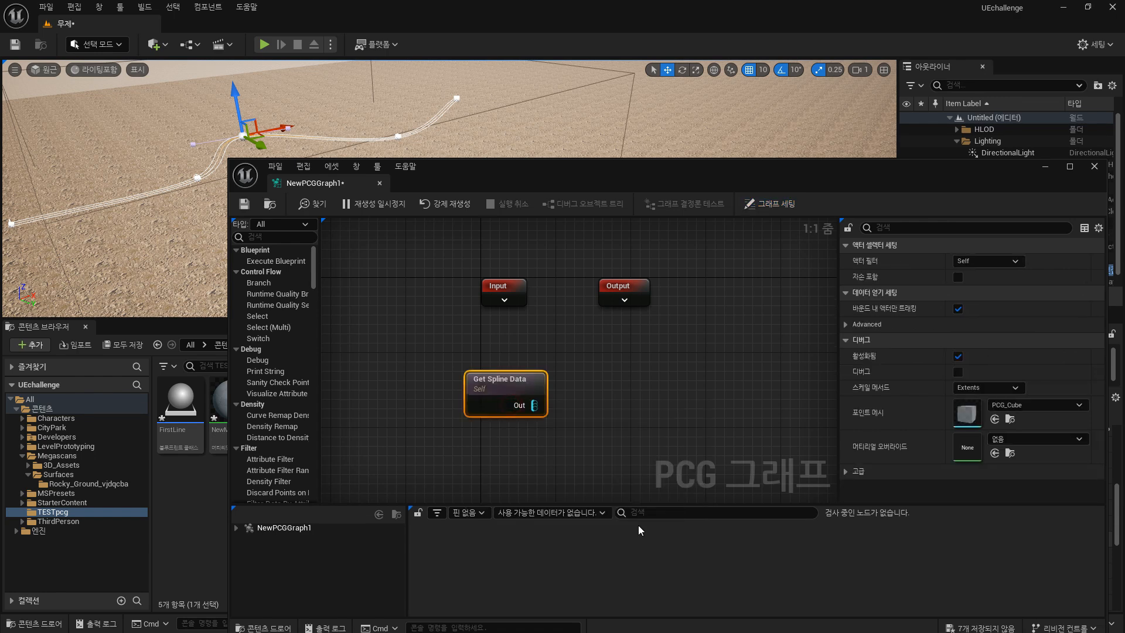
{"action": "left_click", "coordinate": [510, 405]}
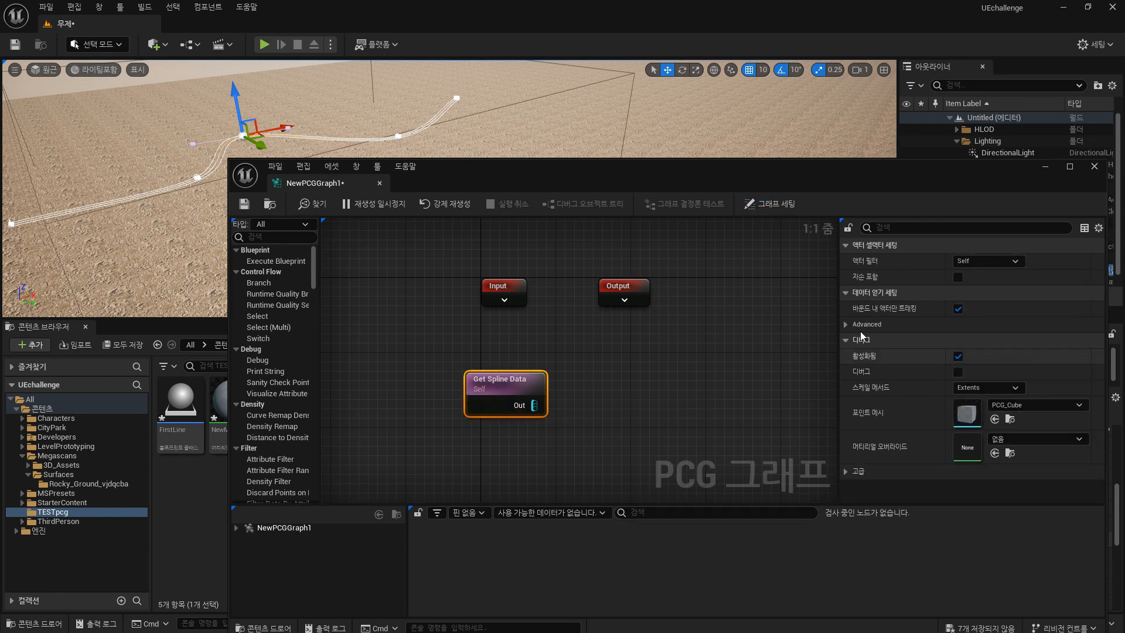
Configure the Get Spline Data node to search All World Actors, select By Class, and use the RoadLine class.
{"action": "left_click", "coordinate": [1013, 263]}
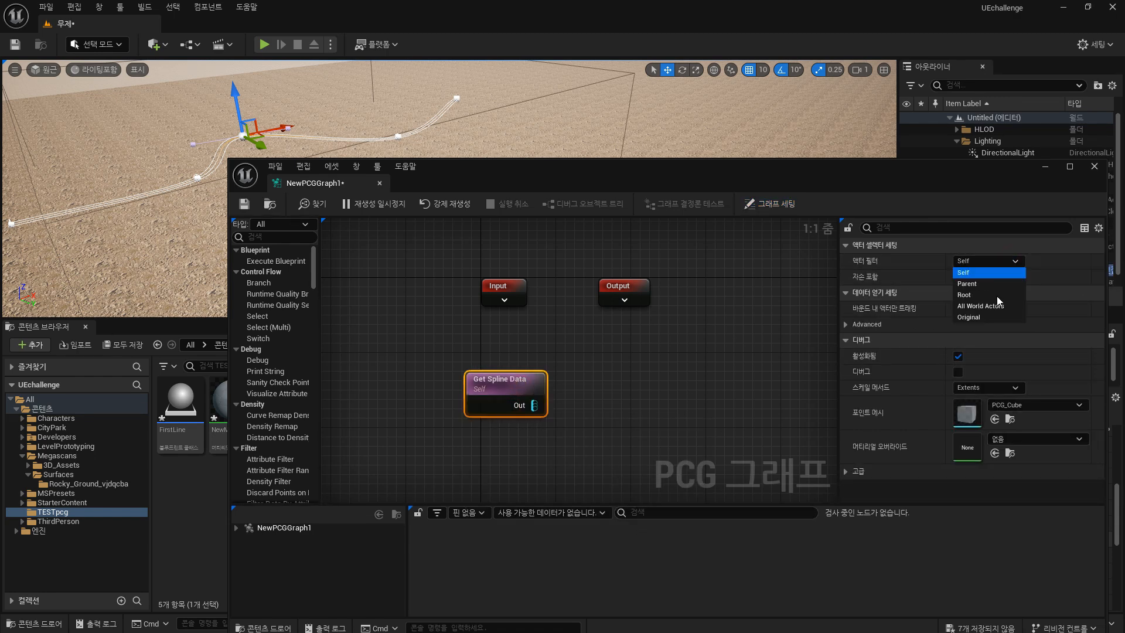
{"action": "left_click", "coordinate": [999, 307]}
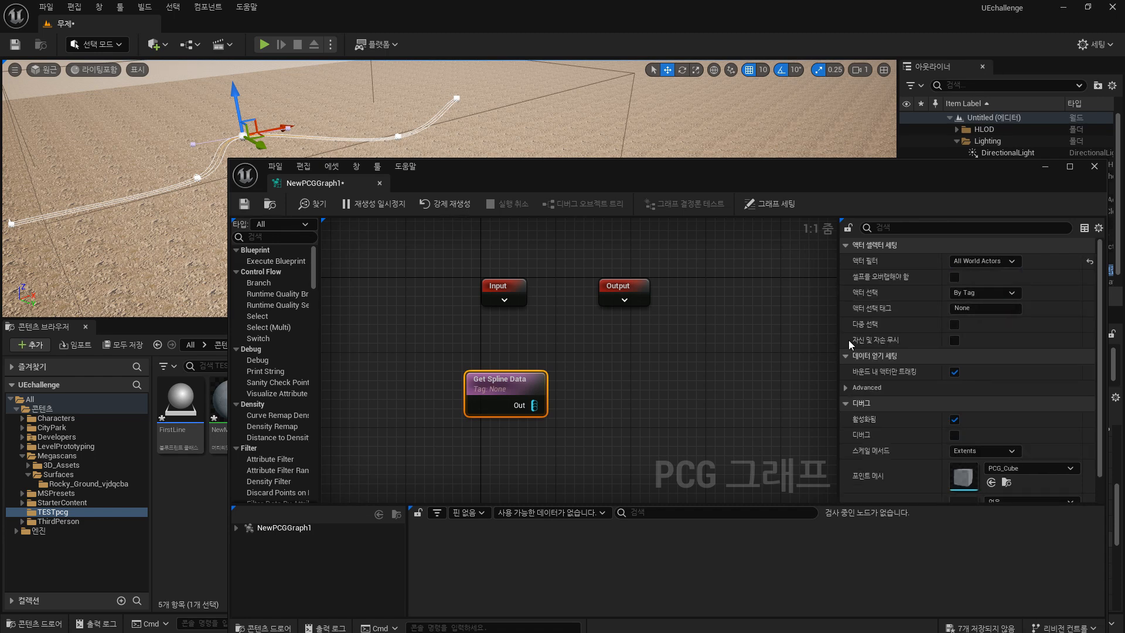
{"action": "left_click", "coordinate": [995, 293]}
{"action": "left_click", "coordinate": [976, 316]}
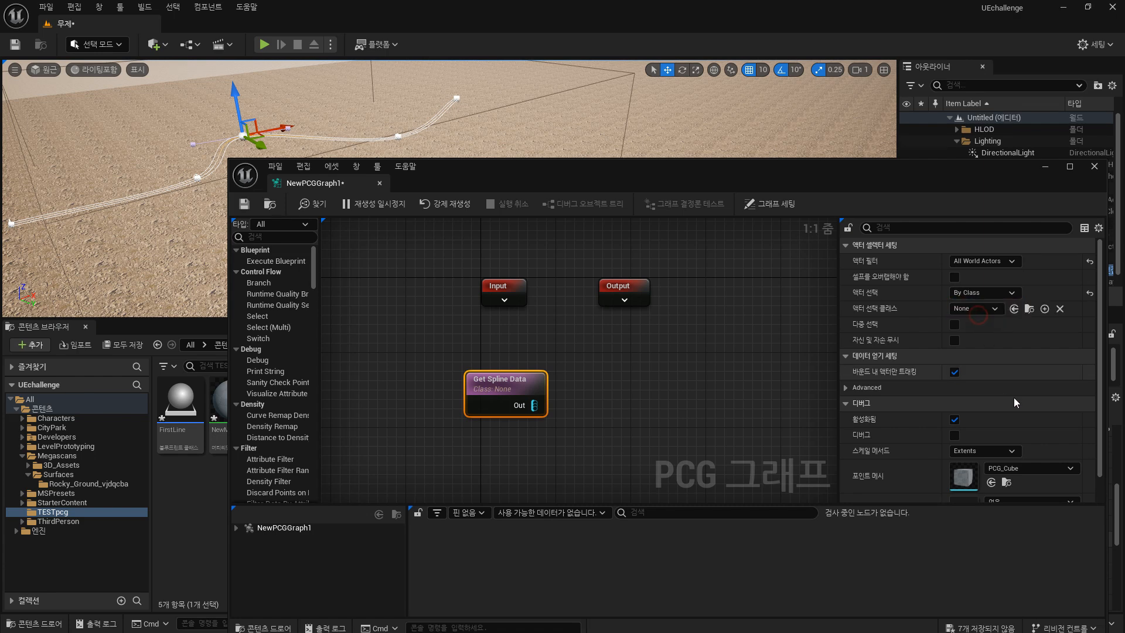
{"action": "left_click_drag", "start_coordinate": [703, 183], "coordinate": [654, 126]}
{"action": "left_click", "coordinate": [931, 255]}
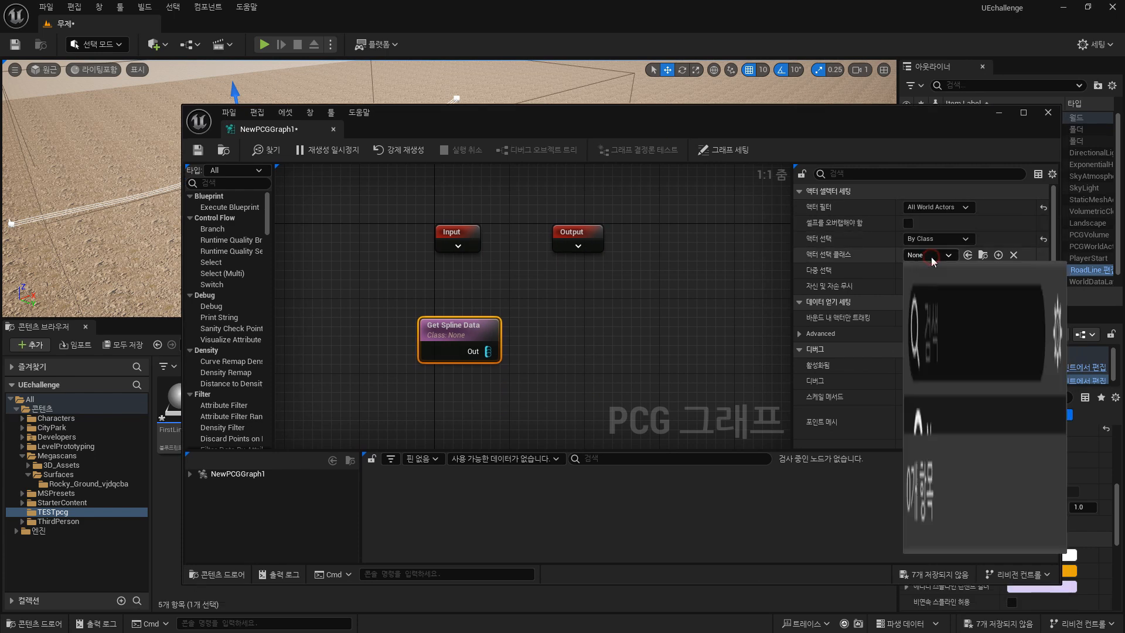
{"action": "type", "text": "road"}
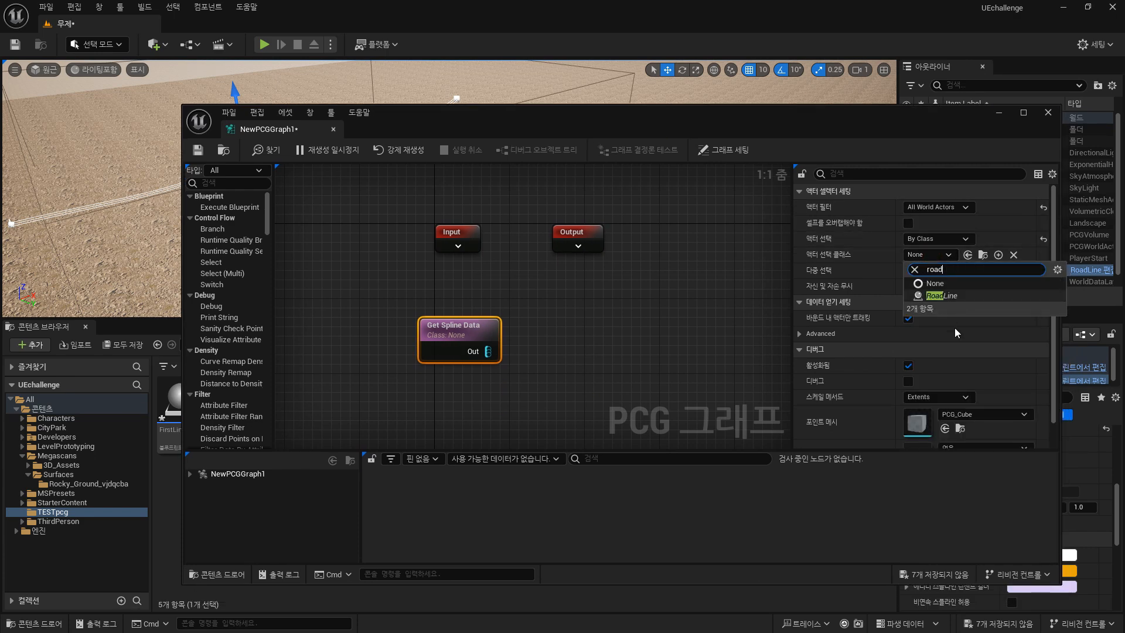
{"action": "left_click", "coordinate": [941, 296]}
Add a Spline Sampler node from the Get Spline Data output and position it in the graph.
{"action": "left_click_drag", "start_coordinate": [512, 132], "coordinate": [528, 297]}
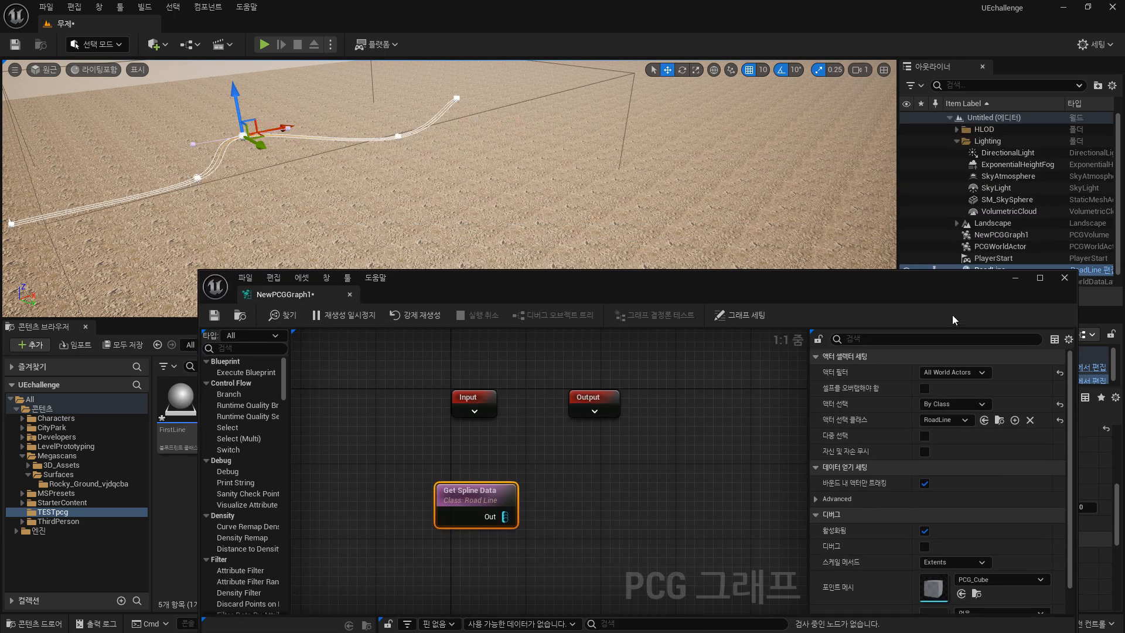
{"action": "left_click_drag", "start_coordinate": [923, 299], "coordinate": [791, 333]}
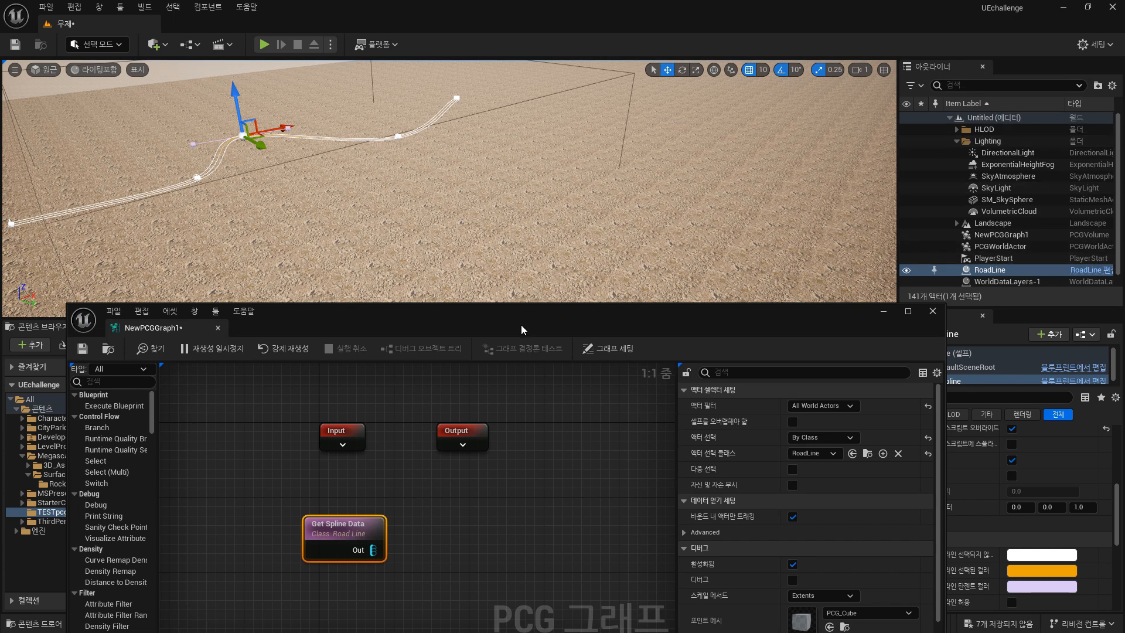
{"action": "left_click_drag", "start_coordinate": [523, 330], "coordinate": [631, 206]}
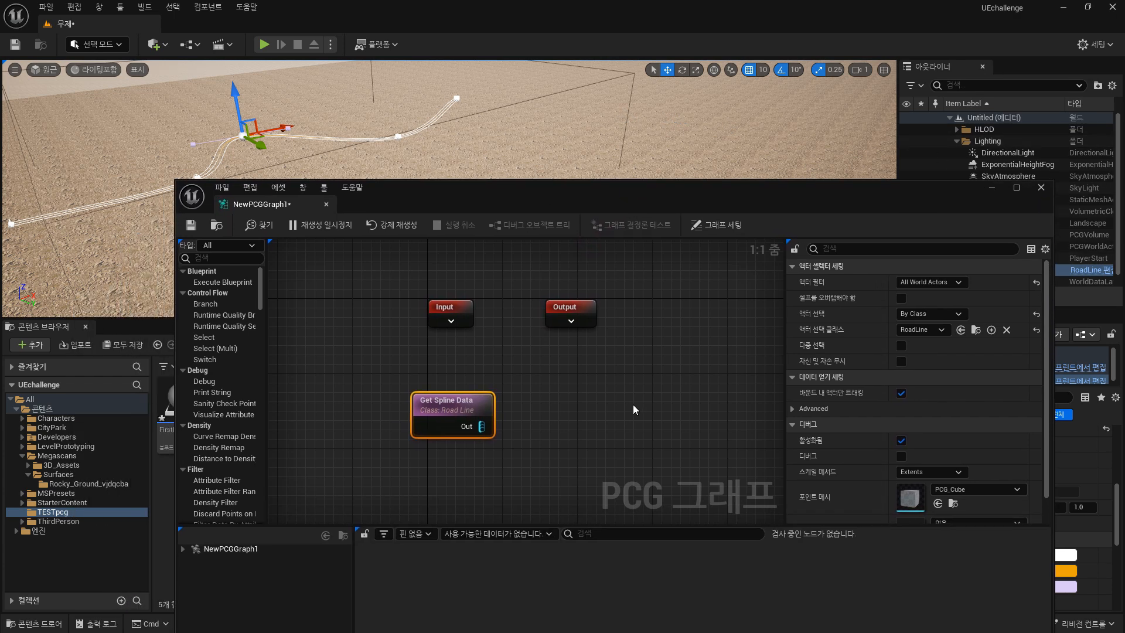
{"action": "right_click_drag", "start_coordinate": [633, 409], "coordinate": [608, 383]}
{"action": "left_click_drag", "start_coordinate": [461, 400], "coordinate": [512, 394]}
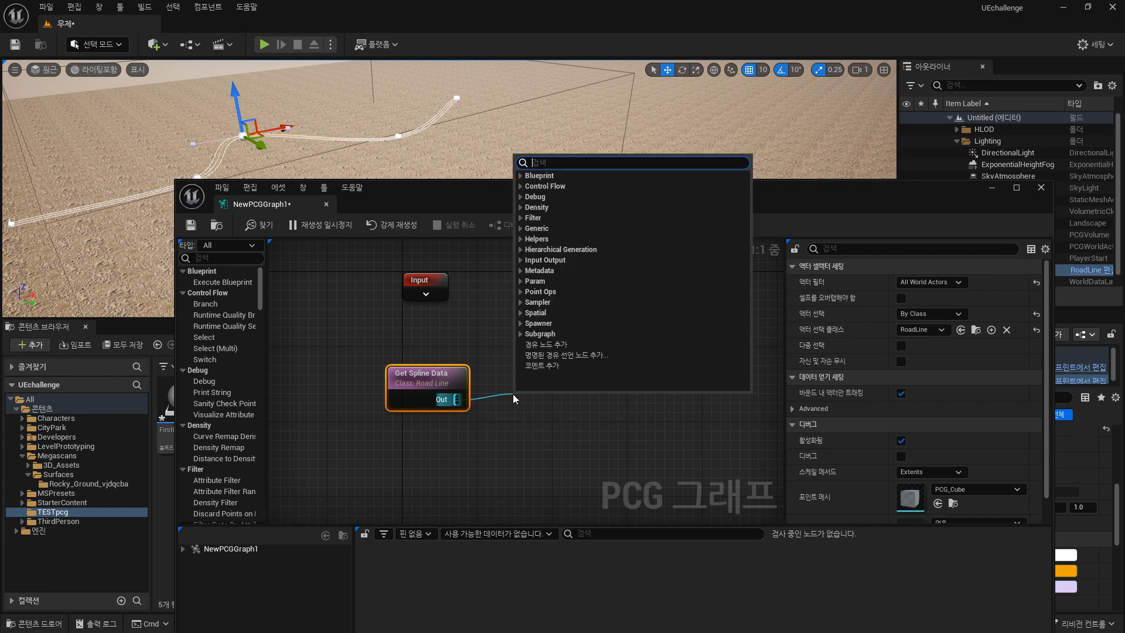
{"action": "type", "text": "sampl"}
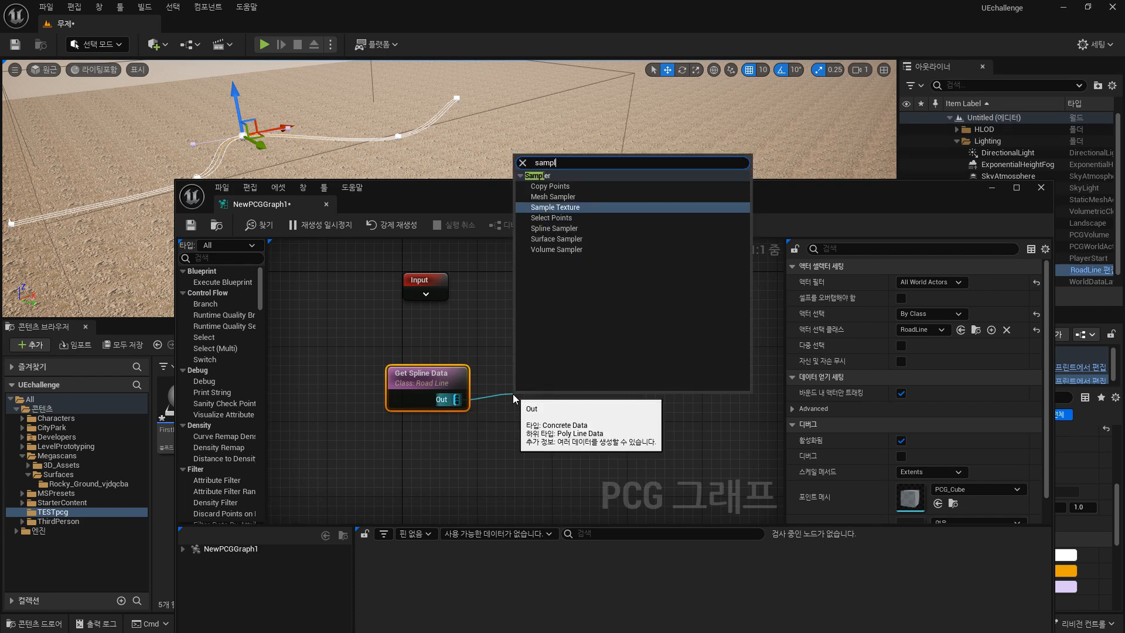
{"action": "left_click", "coordinate": [573, 231]}
{"action": "right_click_drag", "start_coordinate": [529, 374], "coordinate": [467, 398]}
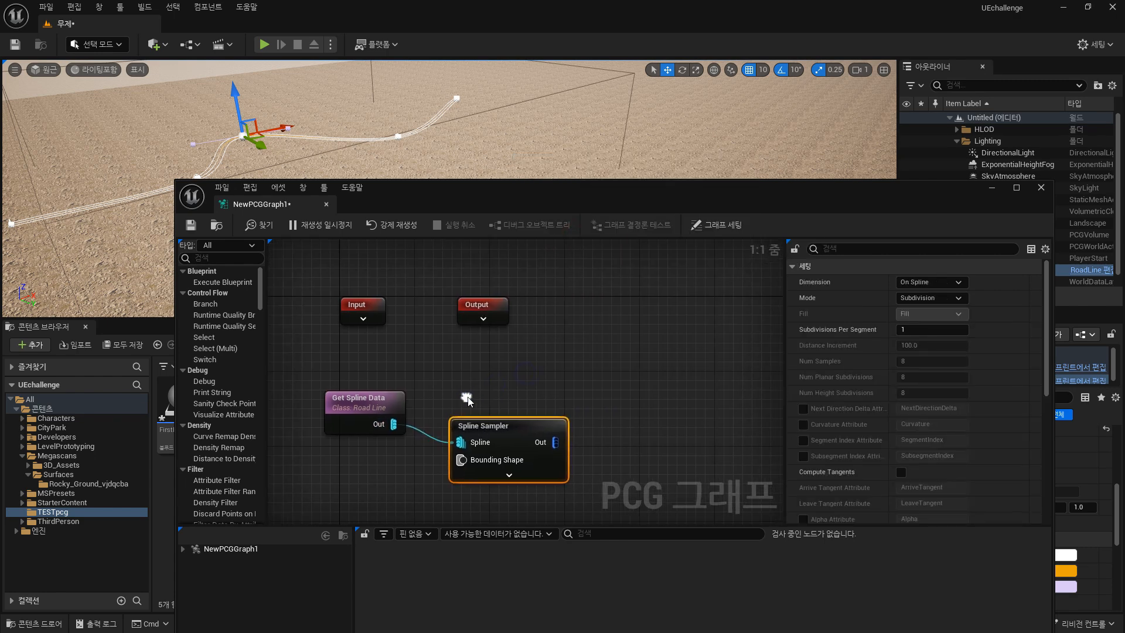
{"action": "left_click_drag", "start_coordinate": [521, 430], "coordinate": [542, 403]}
{"action": "left_click", "coordinate": [953, 288]}
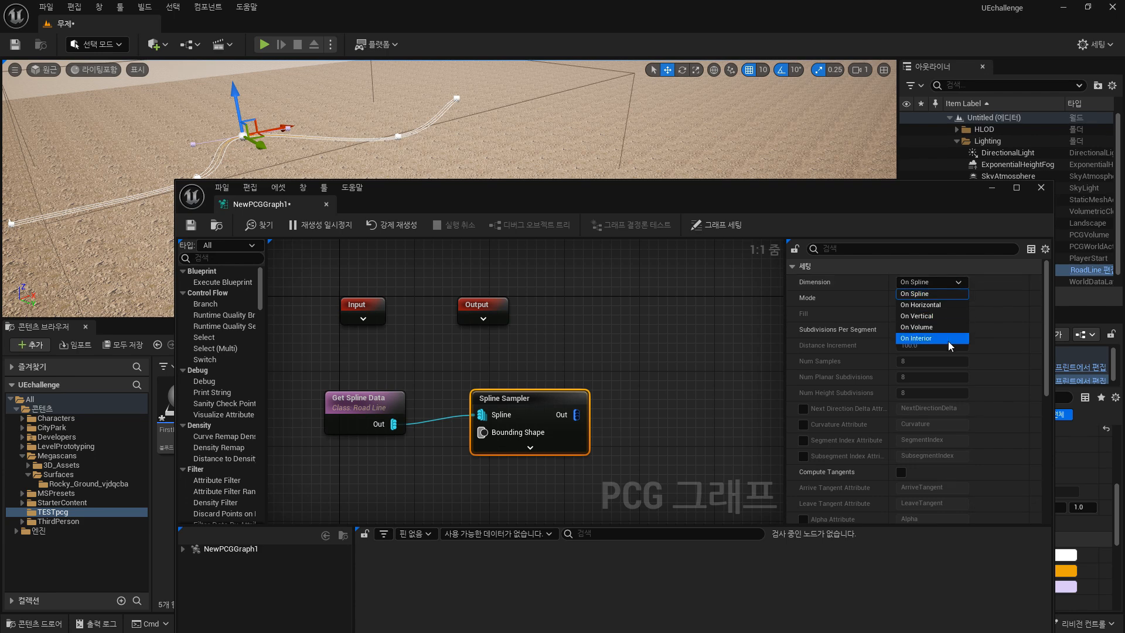
{"action": "left_click", "coordinate": [948, 341]}
{"action": "left_click", "coordinate": [716, 339]}
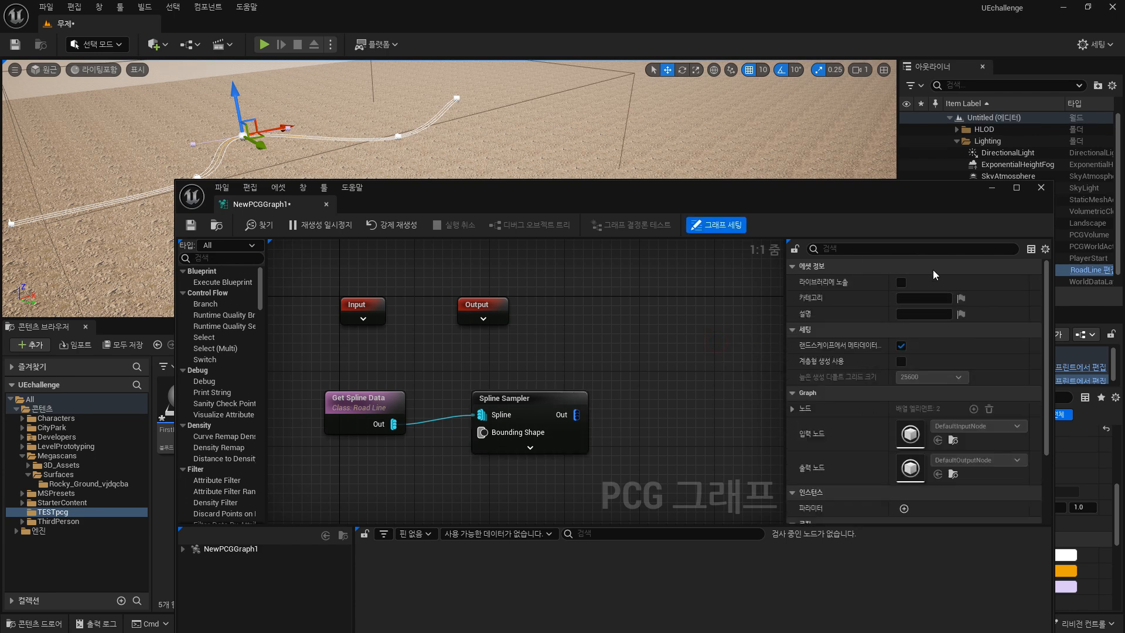
Select the Spline Sampler node and set its Mode to Distance, keeping Dimension On Spline.
{"action": "left_click_drag", "start_coordinate": [573, 404], "coordinate": [564, 414]}
{"action": "left_click", "coordinate": [938, 283]}
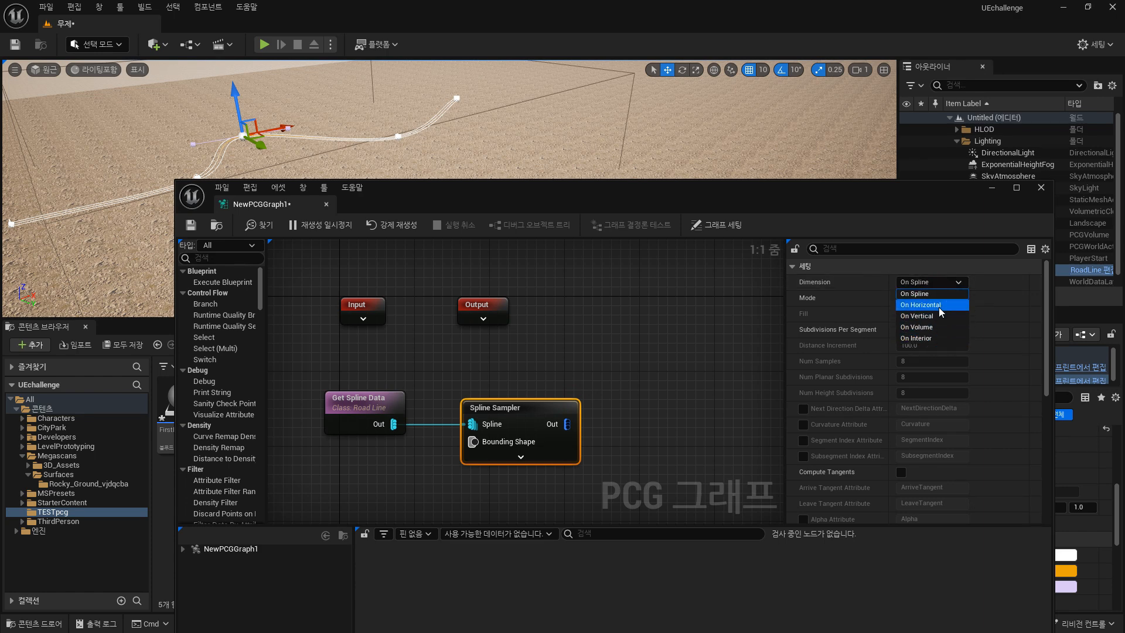
{"action": "left_click", "coordinate": [932, 294]}
{"action": "left_click", "coordinate": [929, 298]}
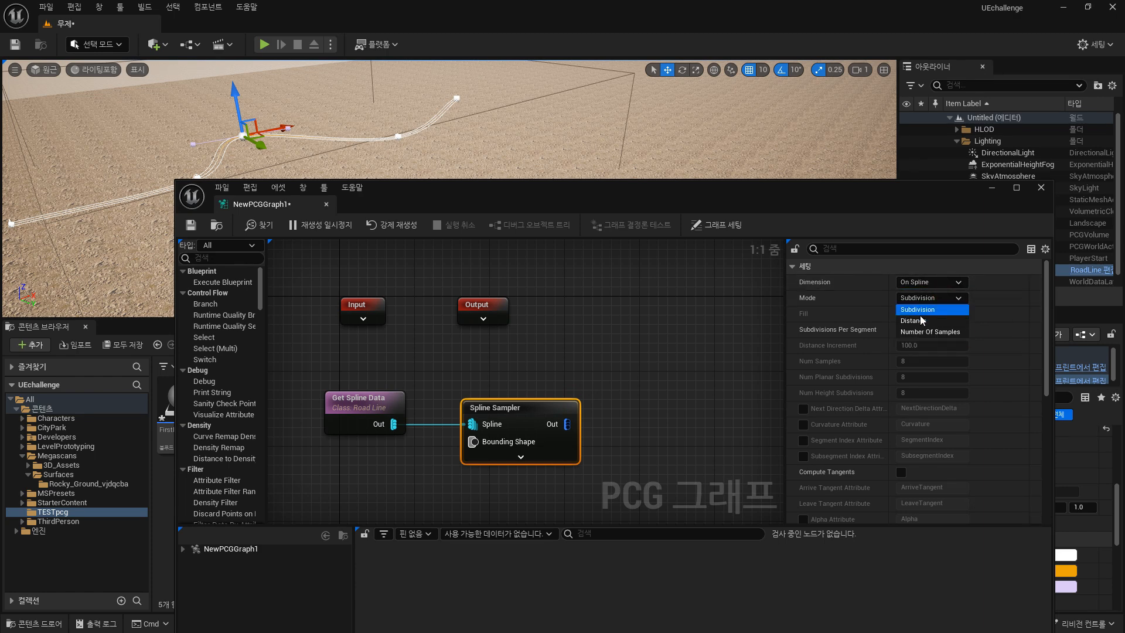
{"action": "left_click", "coordinate": [922, 320]}
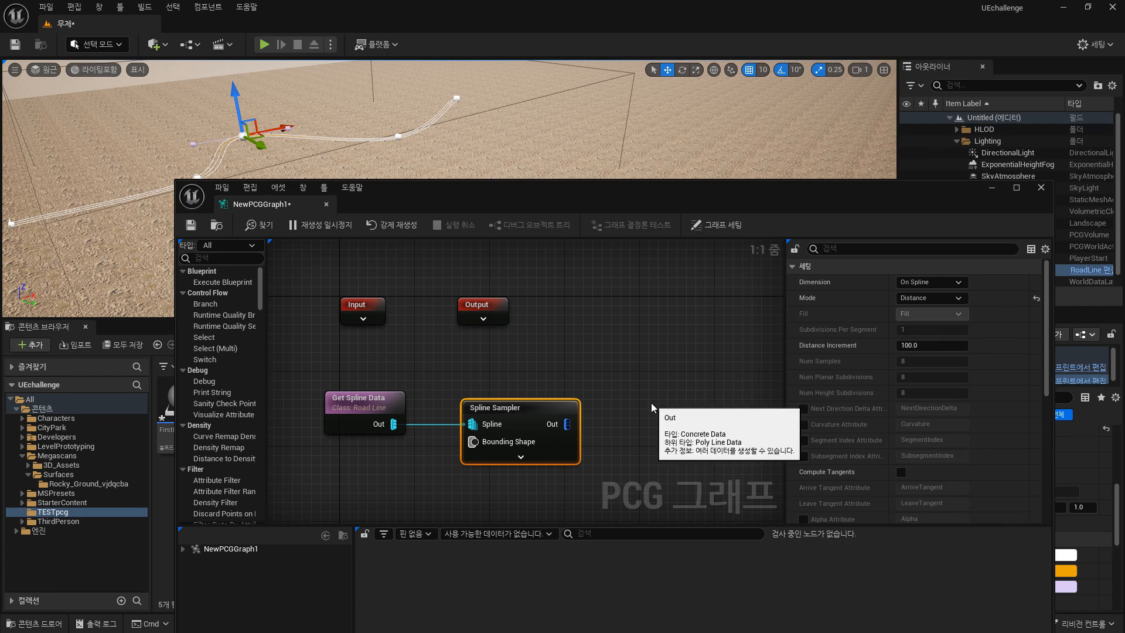
Set the Spline Sampler's scaling method to Relative, point scale to about 3.56, and enable Debug.
{"action": "scroll", "coordinate": [990, 357], "scroll_direction": "down", "scroll_amount": 10}
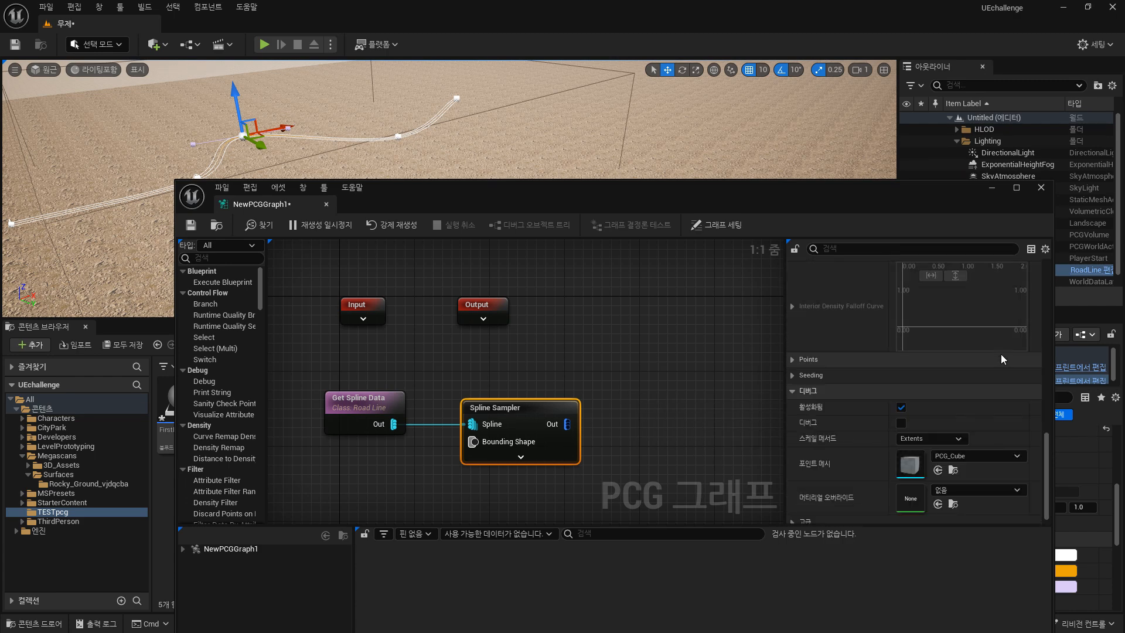
{"action": "left_click", "coordinate": [929, 431]}
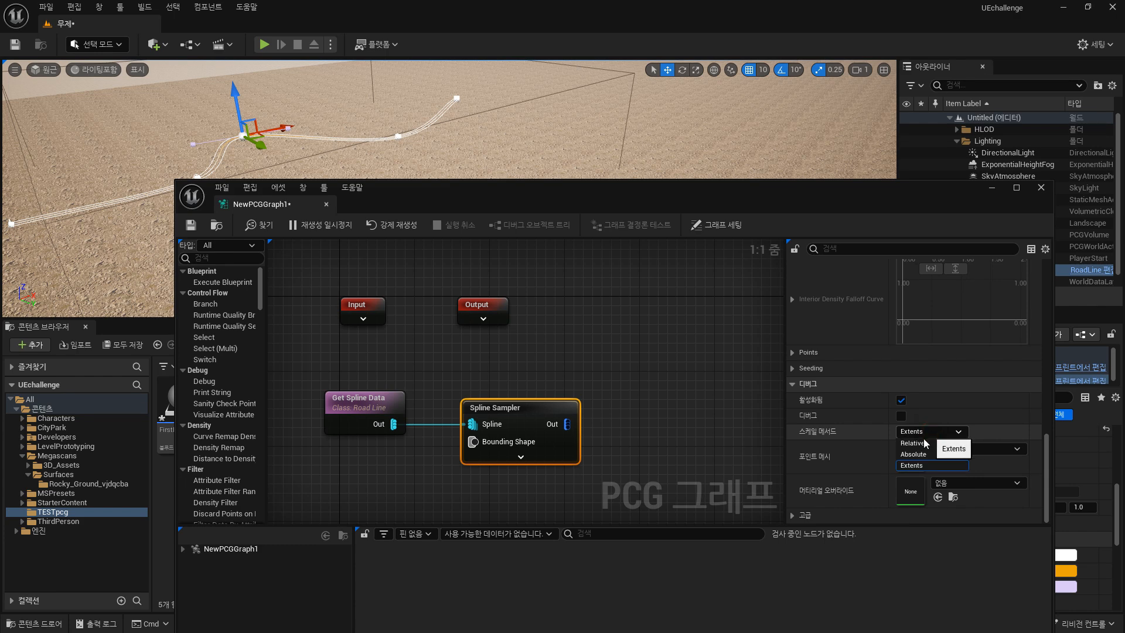
{"action": "left_click", "coordinate": [914, 444]}
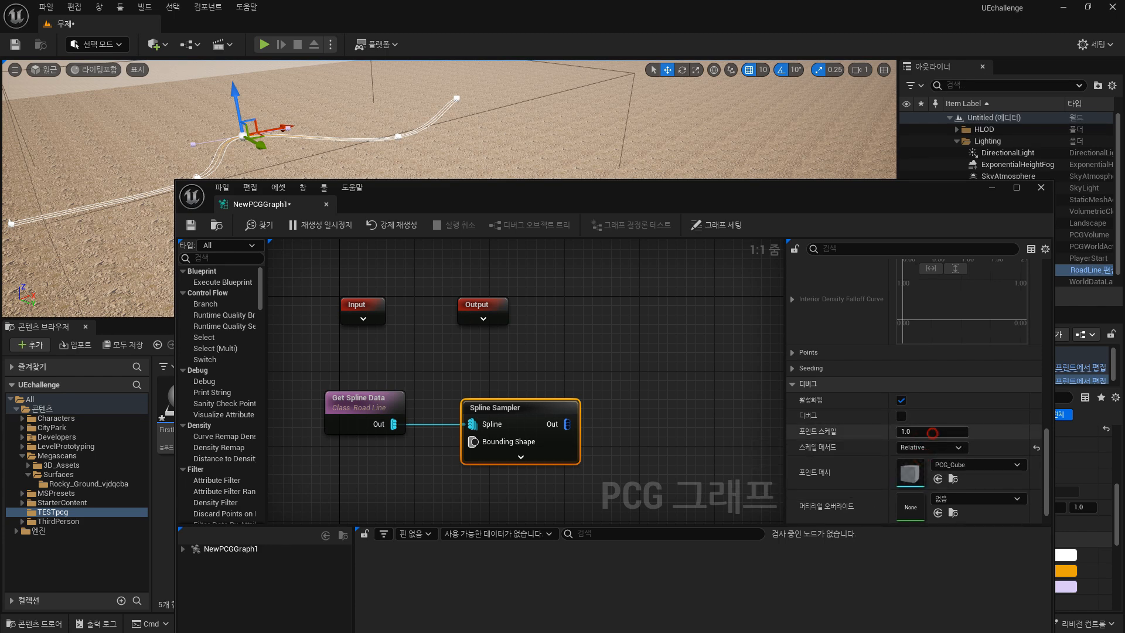
{"action": "left_click_drag", "start_coordinate": [932, 432], "coordinate": [956, 432]}
{"action": "left_click", "coordinate": [901, 416]}
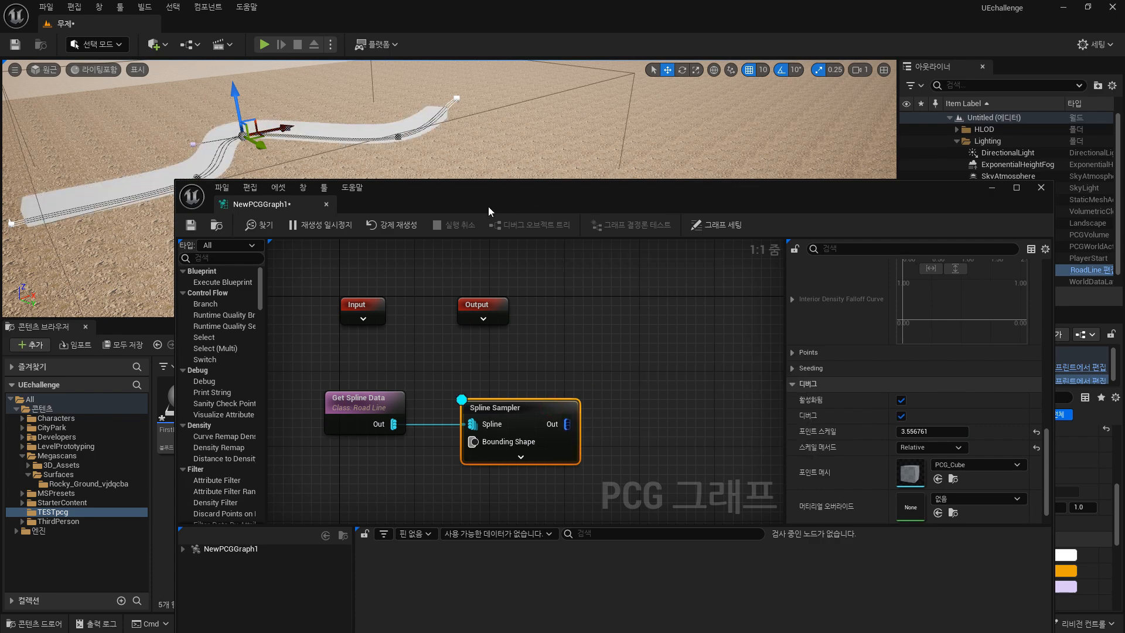
Reduce the Spline Sampler's debug point scale to about 1.82.
{"action": "left_click_drag", "start_coordinate": [488, 208], "coordinate": [576, 255]}
{"action": "right_click_drag", "start_coordinate": [562, 181], "coordinate": [476, 186]}
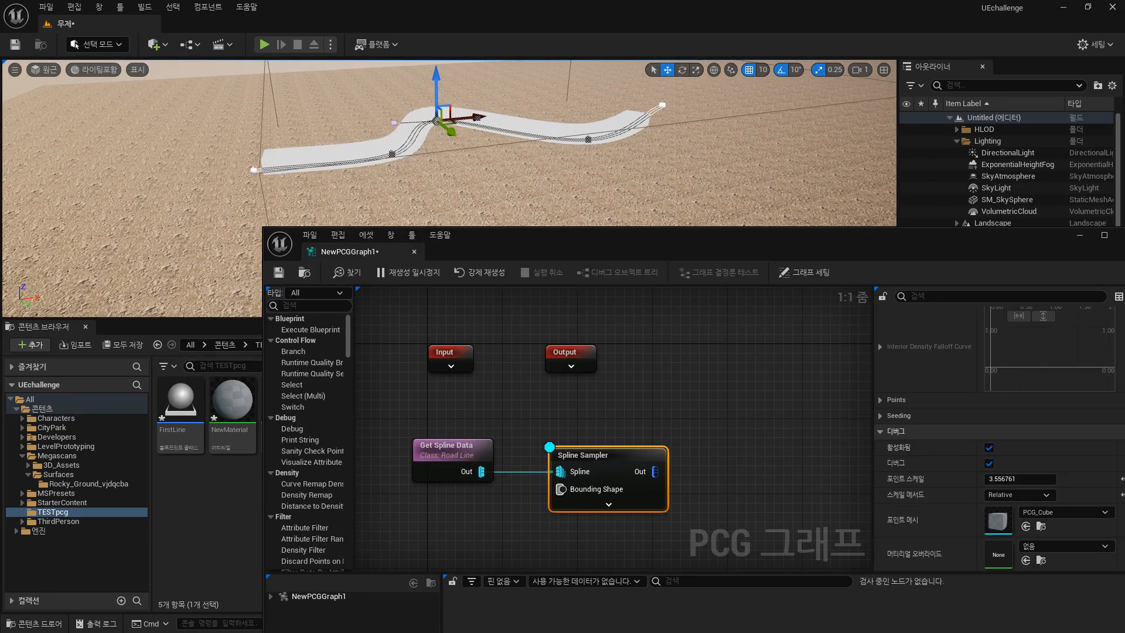
{"action": "key", "text": "w"}
{"action": "mouse_move", "coordinate": [430, 137]}
{"action": "right_mouse_down"}
{"action": "mouse_move", "coordinate": [418, 135]}
{"action": "mouse_move", "coordinate": [430, 137]}
{"action": "right_mouse_up"}
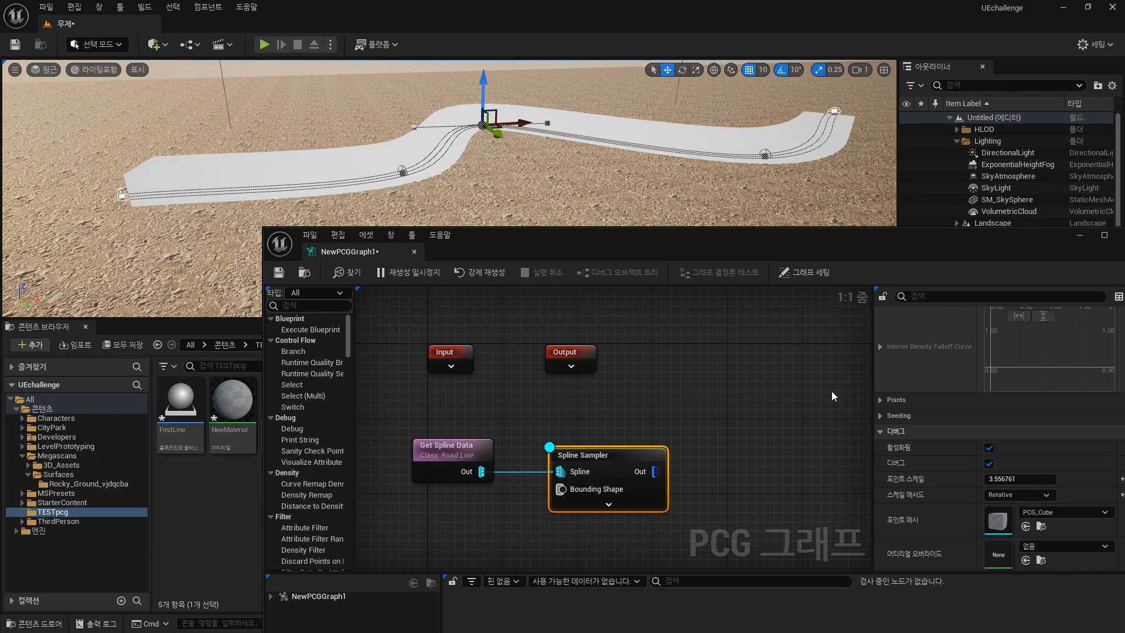
{"action": "left_click_drag", "start_coordinate": [650, 255], "coordinate": [500, 264]}
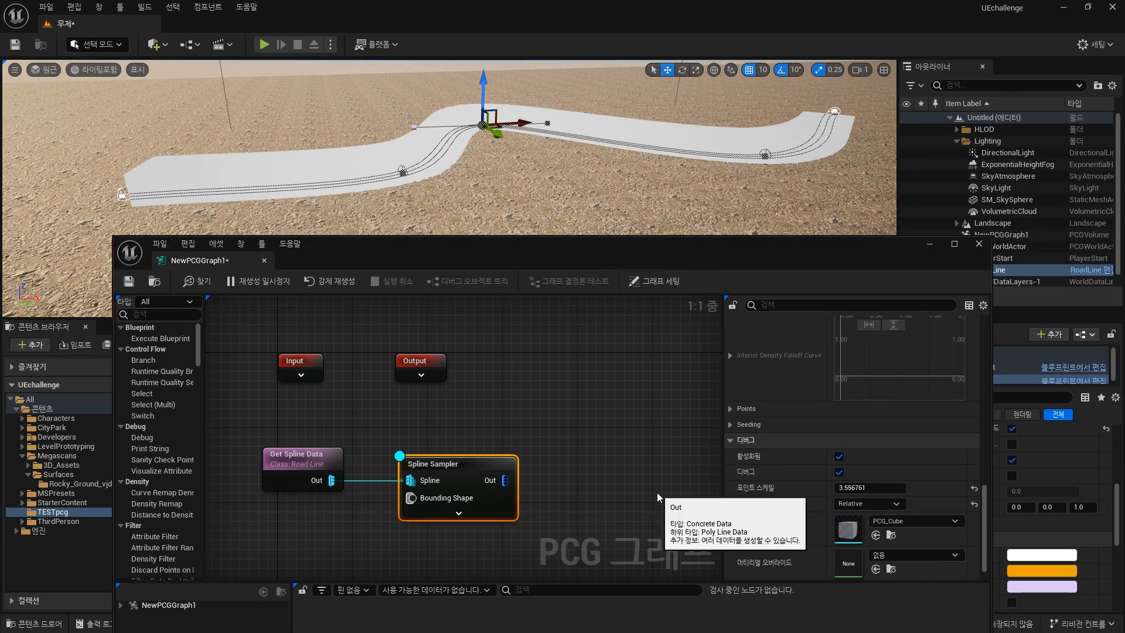
{"action": "left_click_drag", "start_coordinate": [985, 508], "coordinate": [985, 343]}
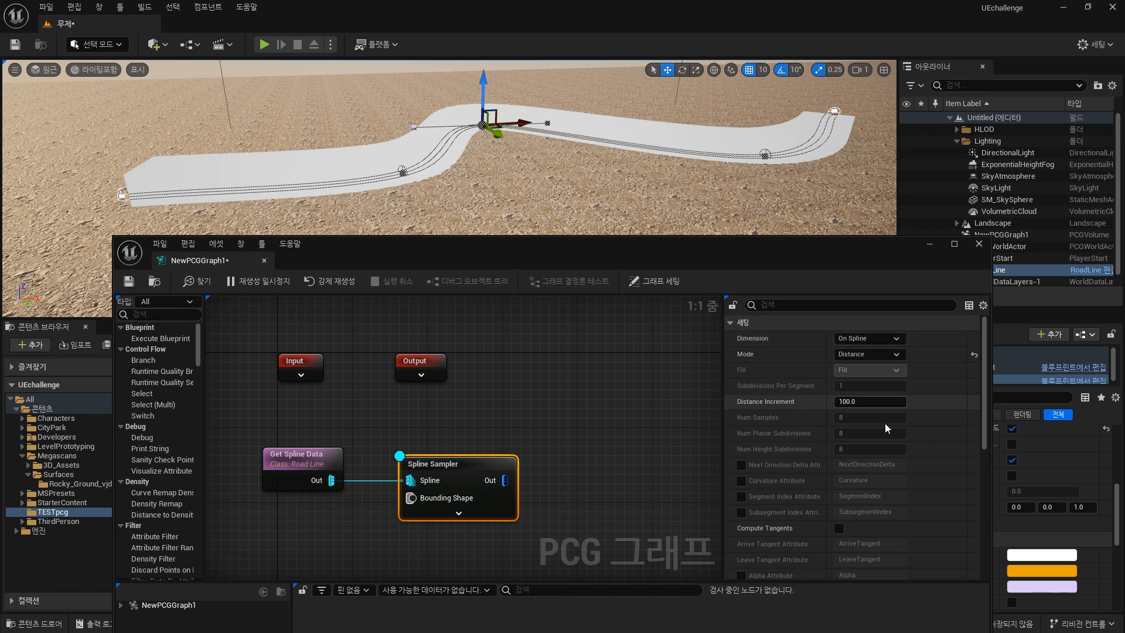
{"action": "left_click_drag", "start_coordinate": [984, 345], "coordinate": [984, 516]}
{"action": "left_click_drag", "start_coordinate": [853, 469], "coordinate": [851, 471]}
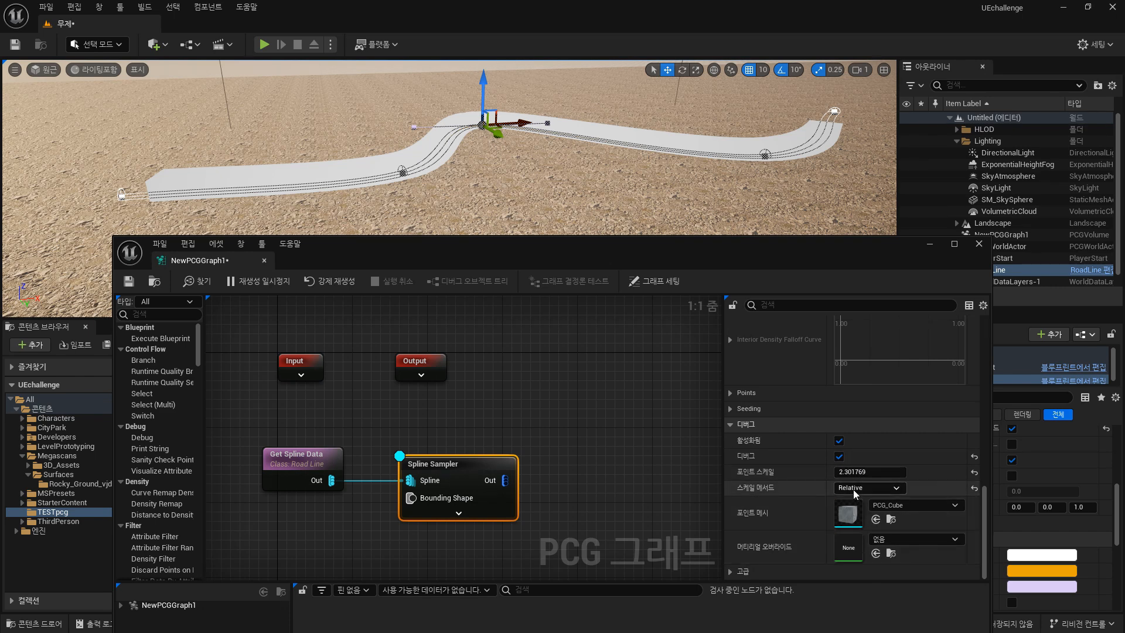
{"action": "left_click_drag", "start_coordinate": [854, 473], "coordinate": [839, 473]}
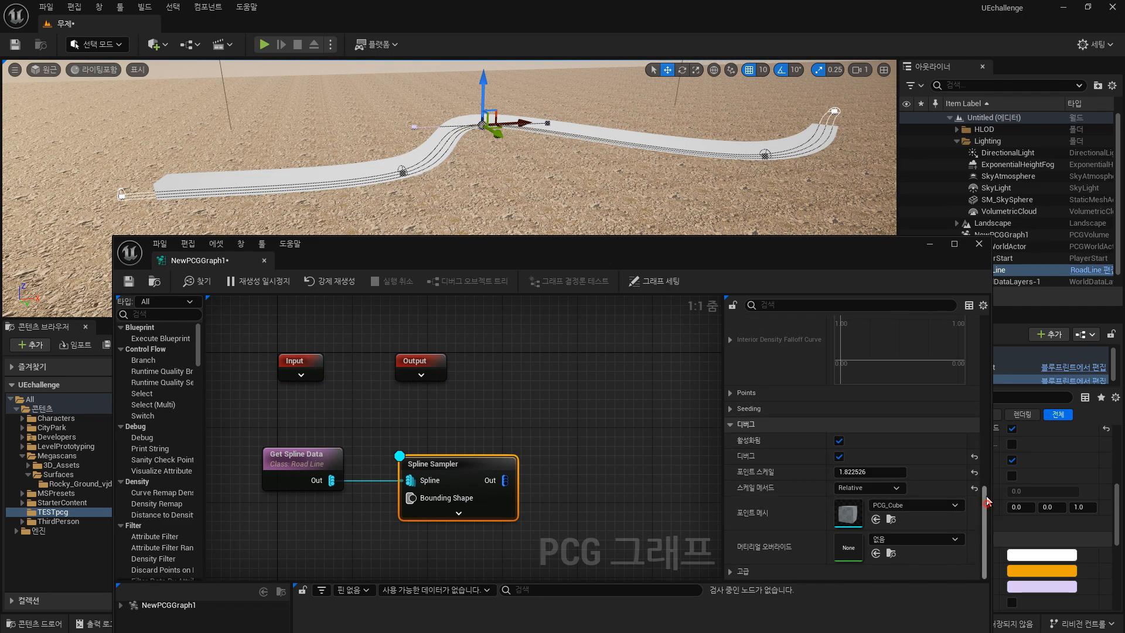
Switch the viewport to Wireframe and back to Lit to inspect the sampled debug points.
{"action": "left_click_drag", "start_coordinate": [985, 506], "coordinate": [985, 480]}
{"action": "right_click_drag", "start_coordinate": [561, 150], "coordinate": [567, 141]}
{"action": "left_click_drag", "start_coordinate": [567, 141], "coordinate": [569, 183], "text": "alt"}
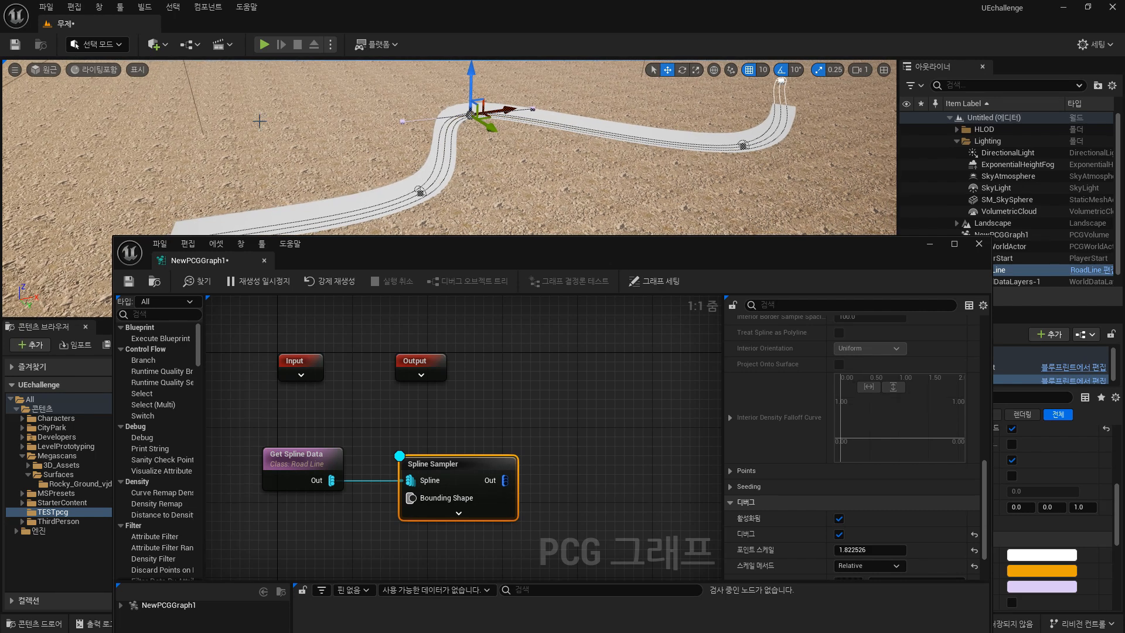
{"action": "left_click", "coordinate": [99, 70]}
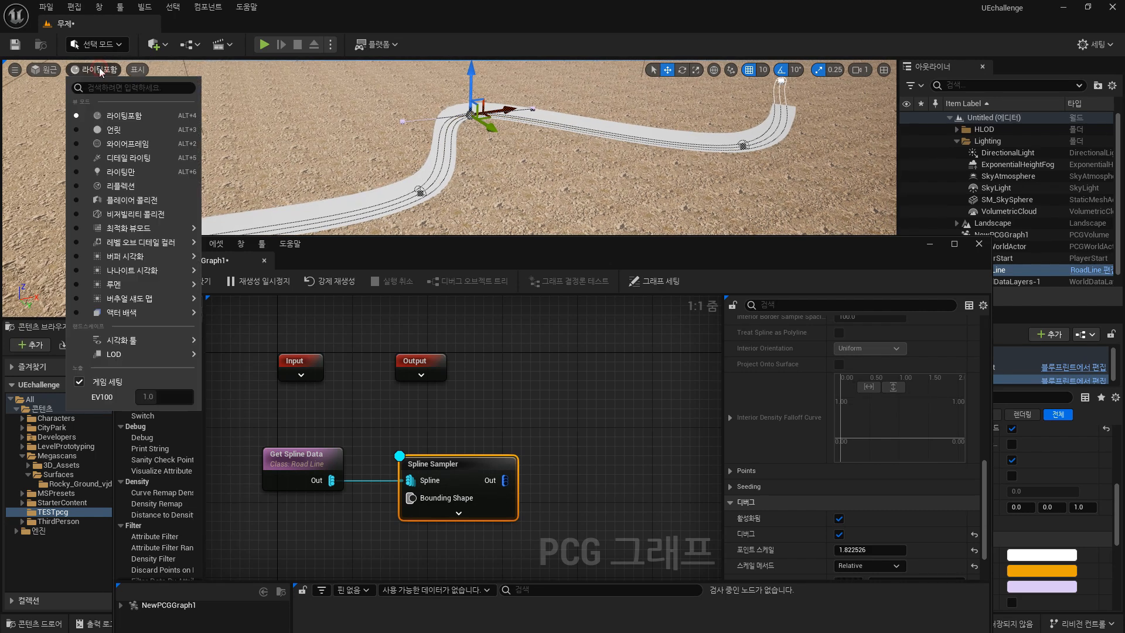
{"action": "left_click", "coordinate": [127, 143]}
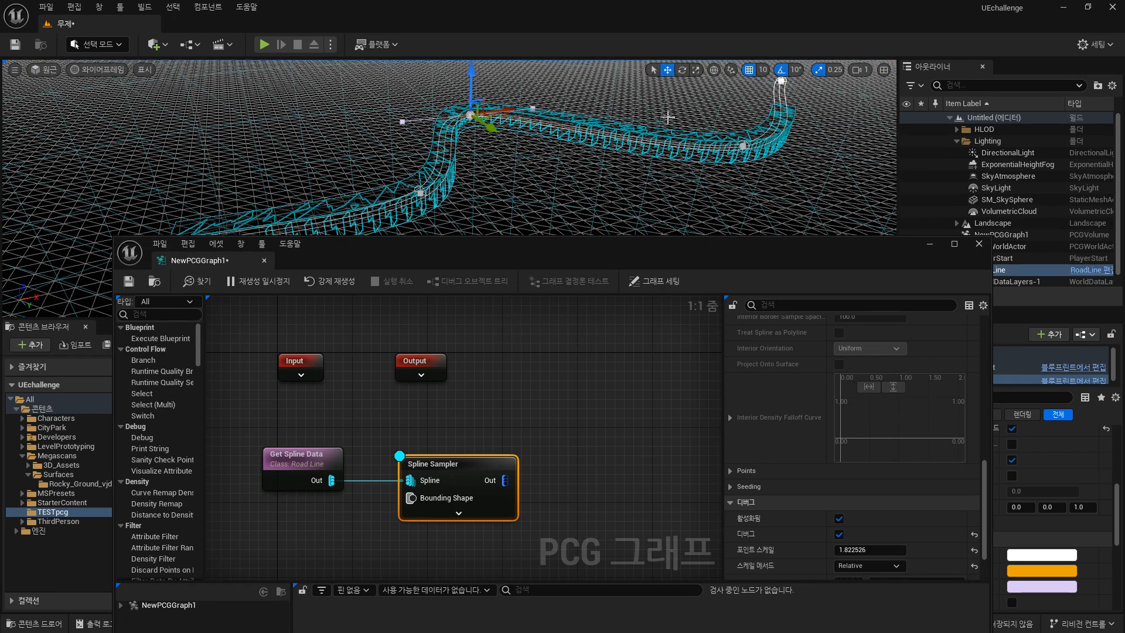
{"action": "left_click", "coordinate": [102, 71]}
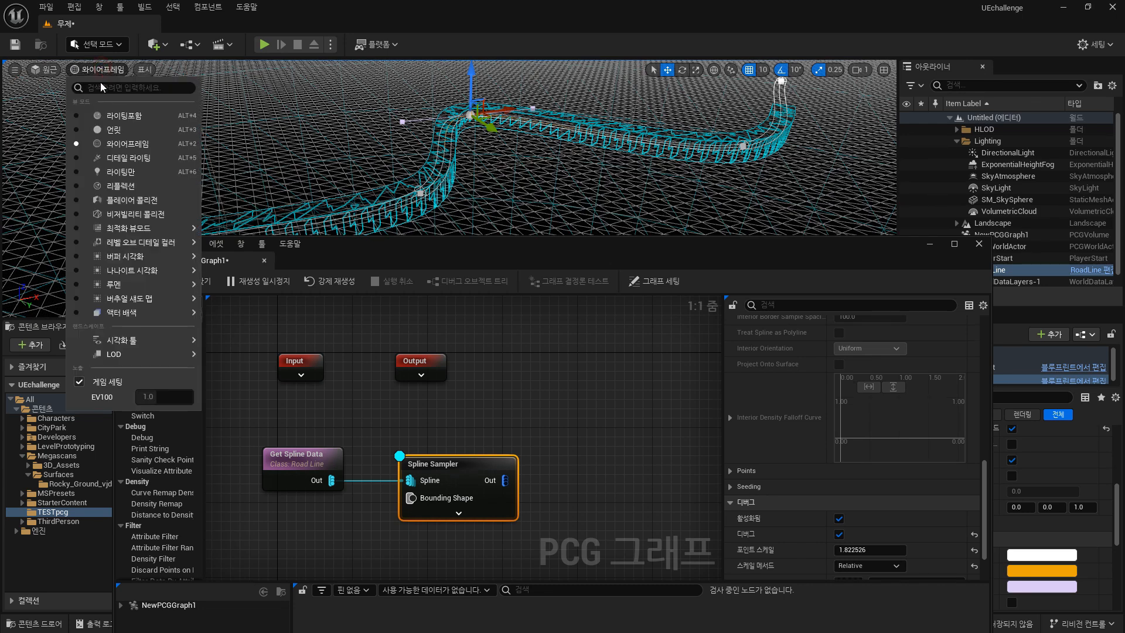
{"action": "left_click", "coordinate": [107, 116]}
Experiment with the Distance Increment, trying 10 and 300 before returning it to 100.
{"action": "left_click_drag", "start_coordinate": [498, 258], "coordinate": [504, 279]}
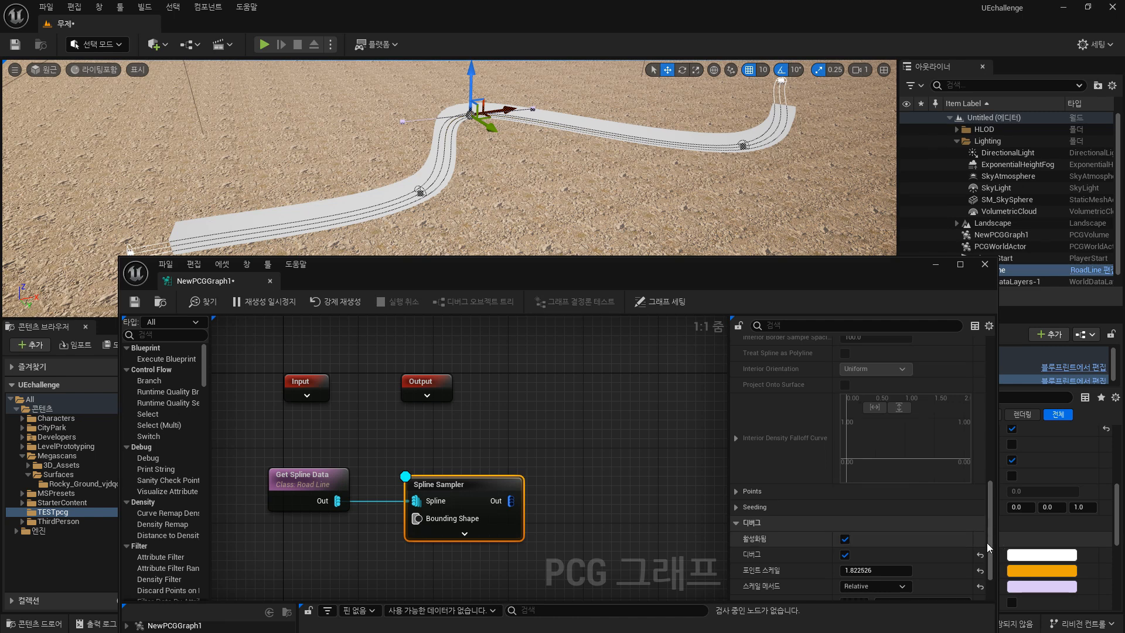
{"action": "scroll", "coordinate": [987, 539], "scroll_direction": "up", "scroll_amount": 10}
{"action": "scroll", "coordinate": [982, 401], "scroll_direction": "up", "scroll_amount": 3}
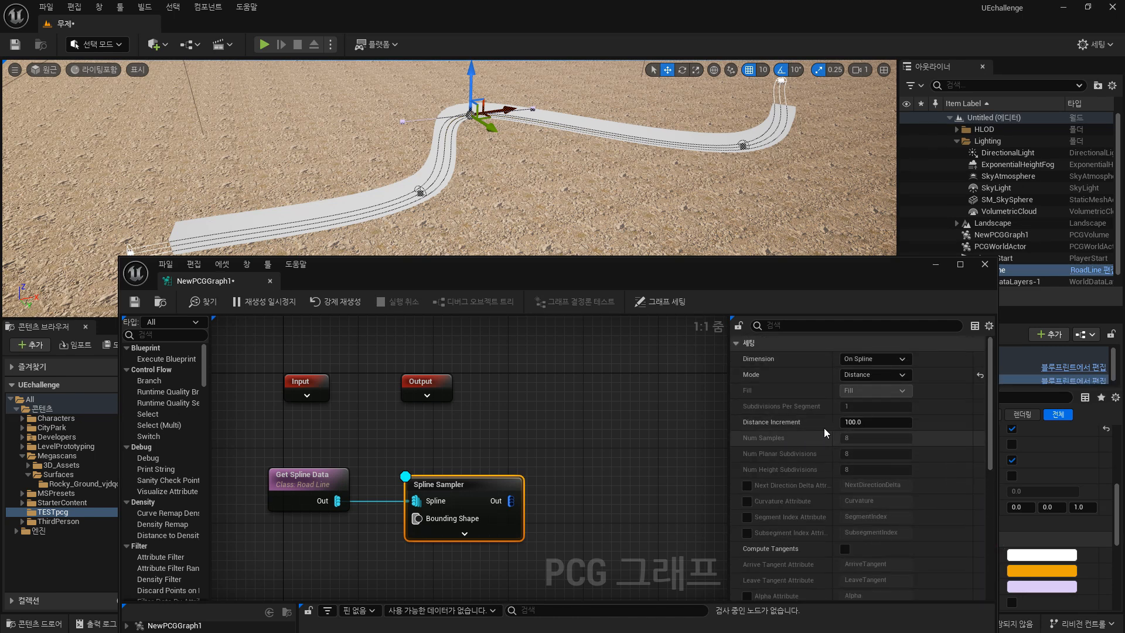
{"action": "left_click", "coordinate": [883, 423]}
{"action": "type", "text": "5"}
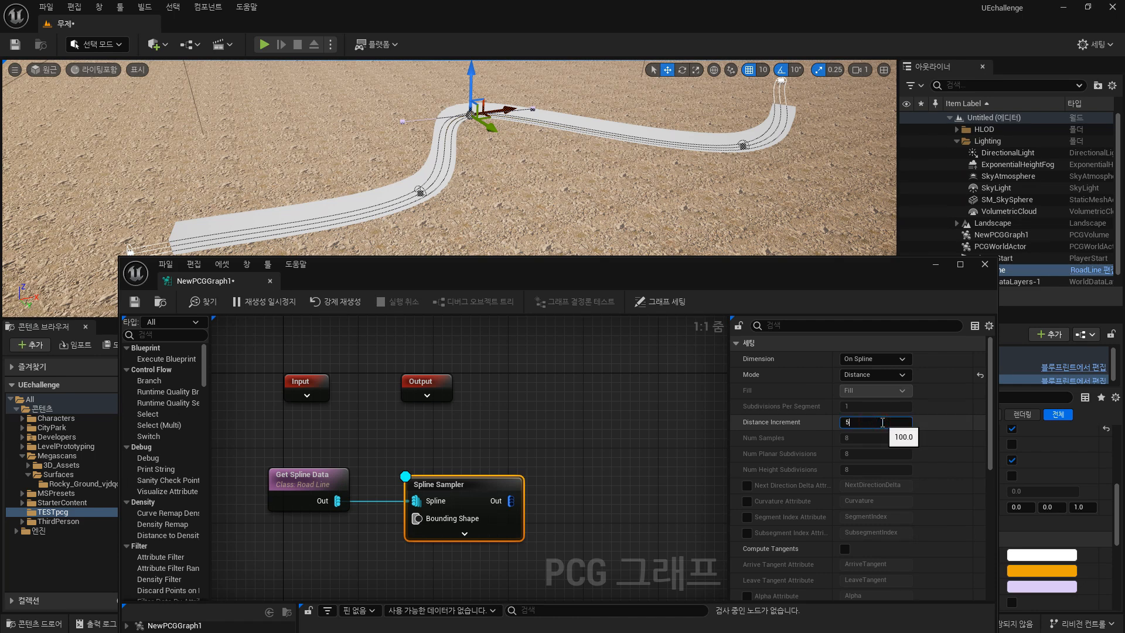
{"action": "type", "text": "0"}
{"action": "key", "text": "Return"}
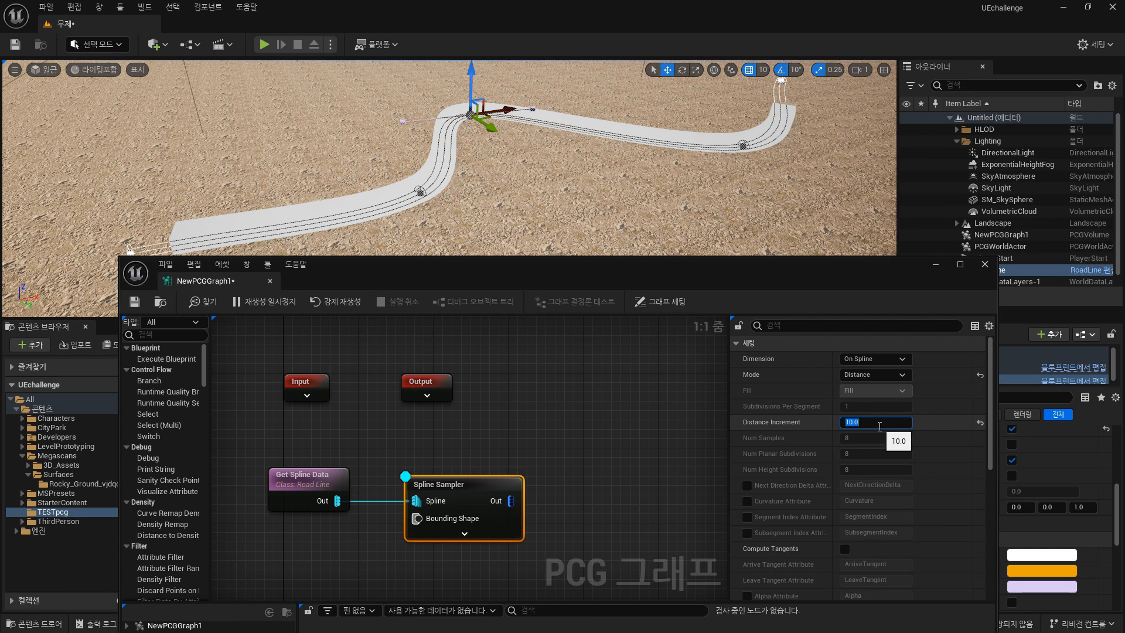
{"action": "key", "text": "Return"}
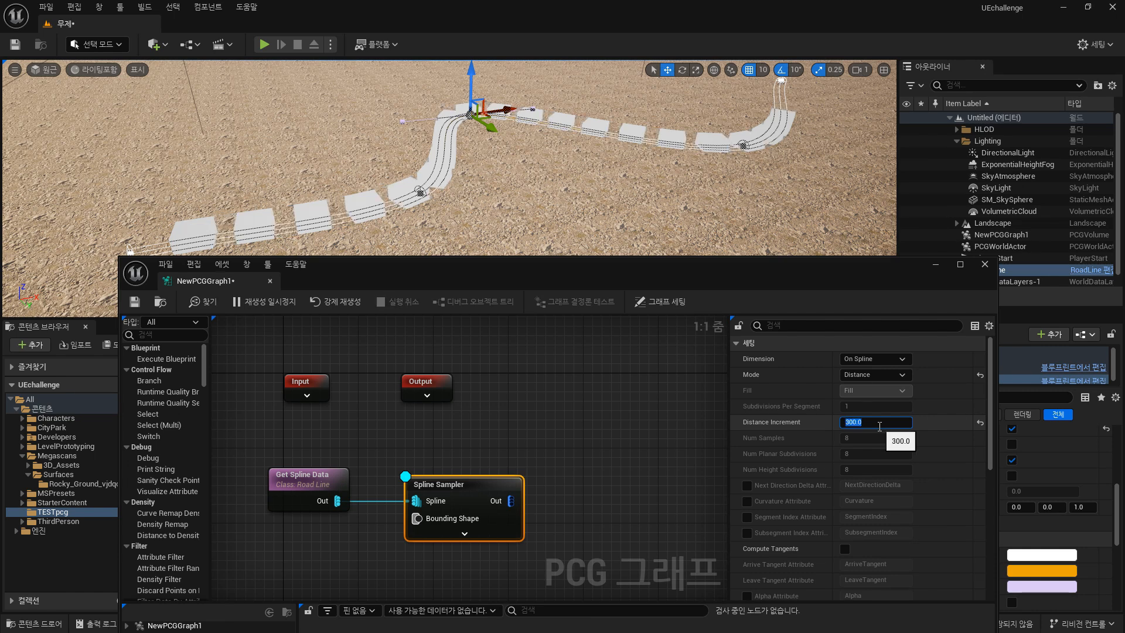
{"action": "type", "text": "100"}
{"action": "key", "text": "Return"}
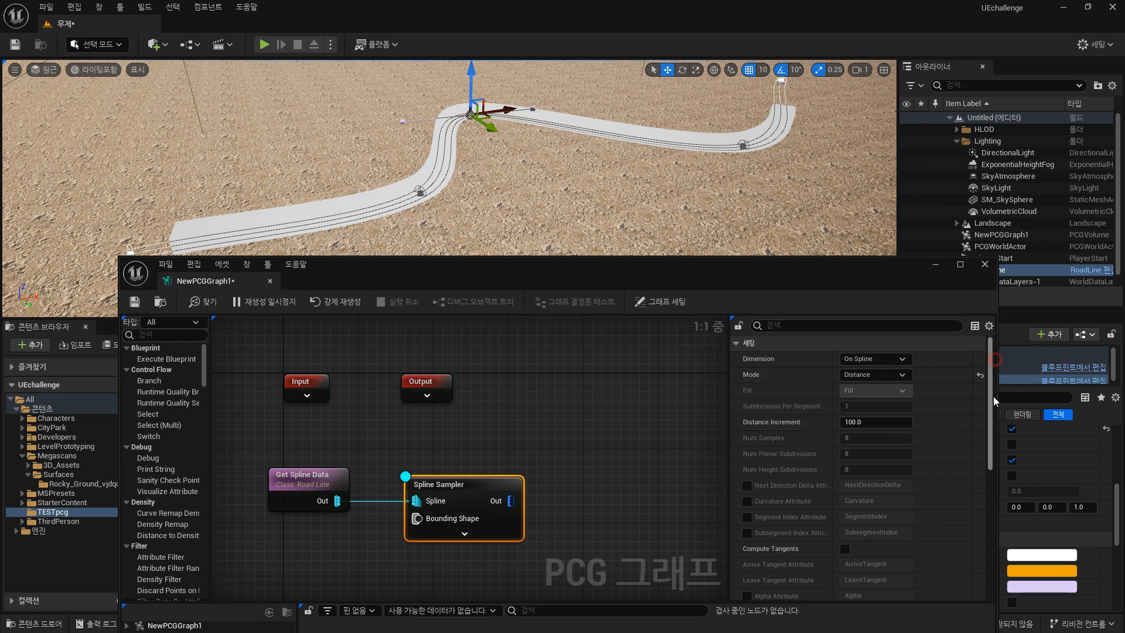
Set the debug point scale to about 1.19.
{"action": "scroll", "coordinate": [994, 429], "scroll_direction": "down", "scroll_amount": 3}
{"action": "left_click_drag", "start_coordinate": [995, 429], "coordinate": [987, 578]}
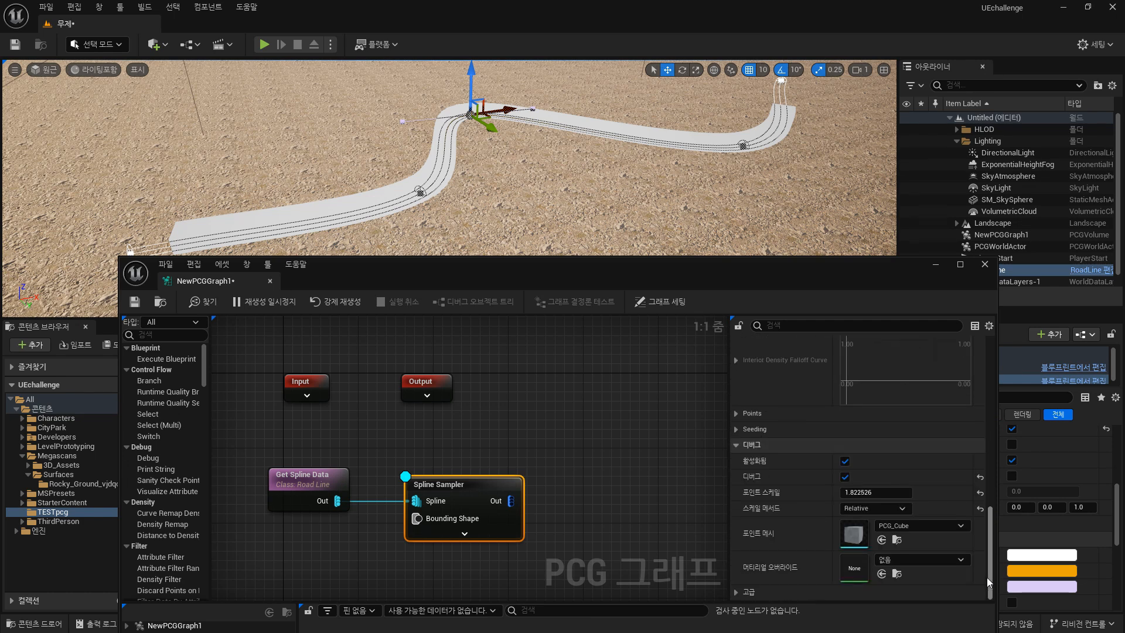
{"action": "mouse_move", "coordinate": [865, 493]}
{"action": "left_mouse_down"}
{"action": "mouse_move", "coordinate": [847, 493]}
{"action": "mouse_move", "coordinate": [865, 492]}
{"action": "mouse_move", "coordinate": [855, 493]}
{"action": "mouse_move", "coordinate": [864, 509]}
{"action": "left_mouse_up"}
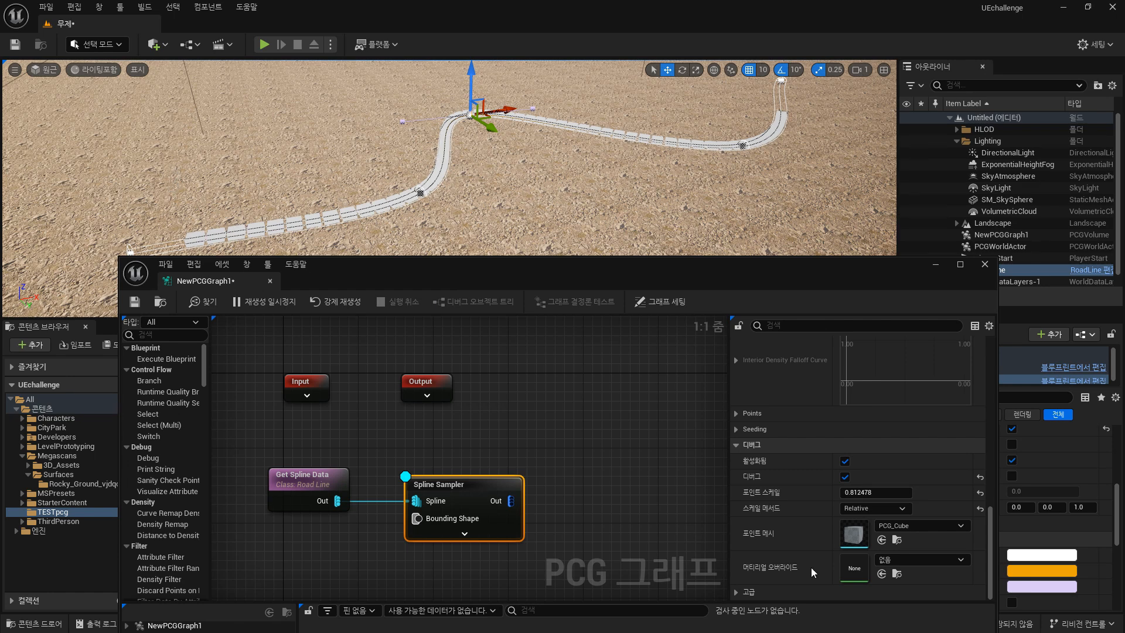
{"action": "mouse_move", "coordinate": [865, 492]}
{"action": "left_mouse_down"}
{"action": "mouse_move", "coordinate": [847, 493]}
{"action": "mouse_move", "coordinate": [879, 493]}
{"action": "left_mouse_up"}
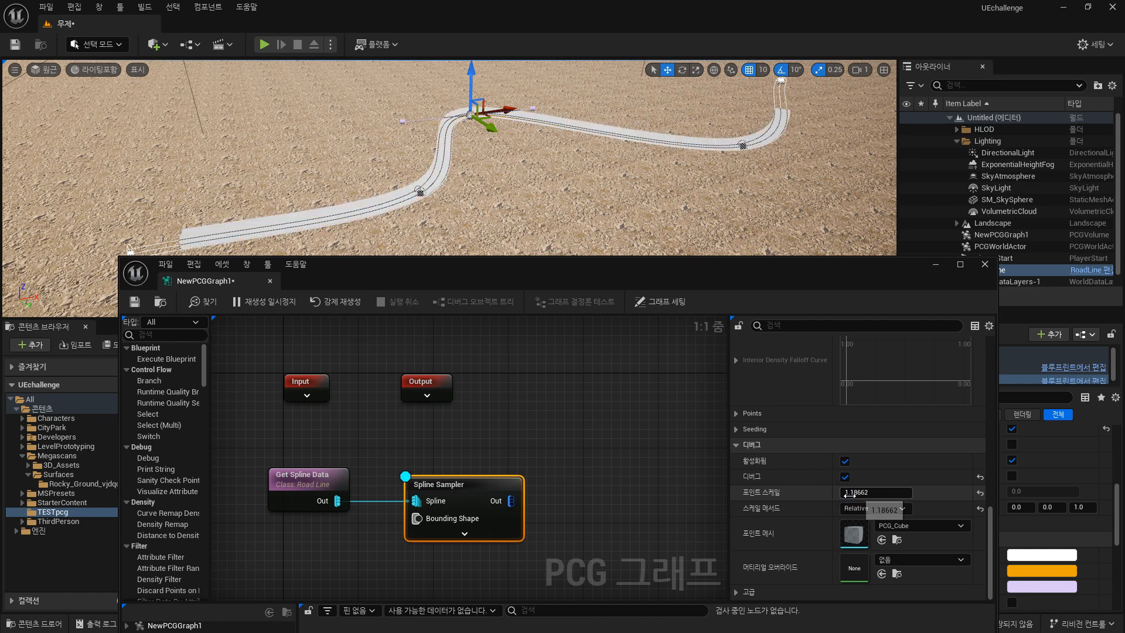
Set the Spline Sampler's Distance Increment to 300.
{"action": "left_click_drag", "start_coordinate": [992, 523], "coordinate": [1015, 346]}
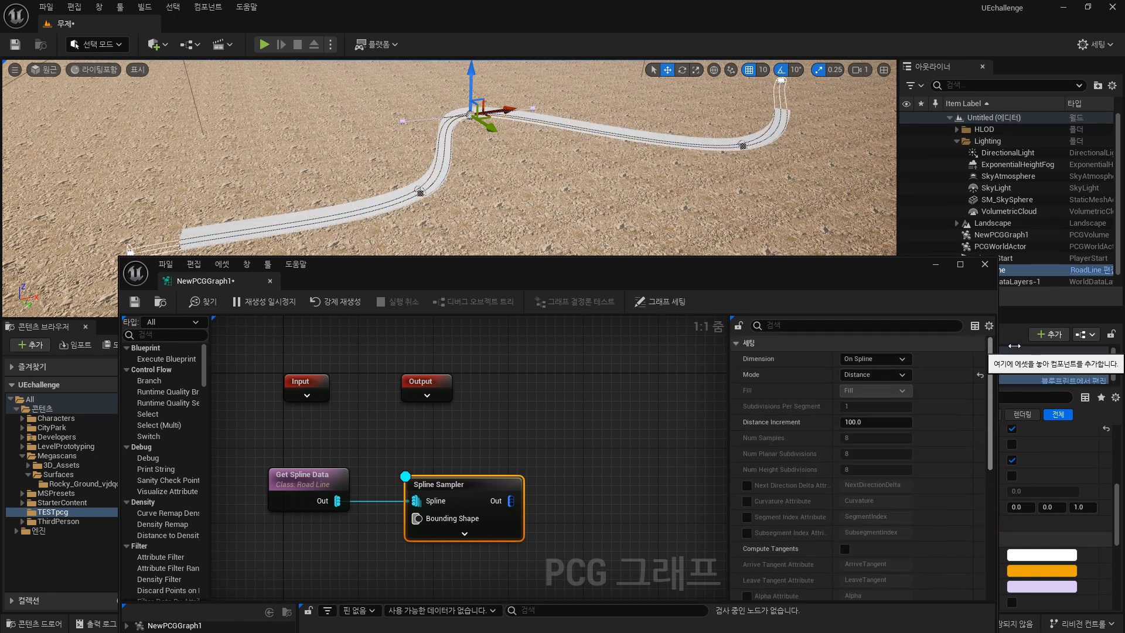
{"action": "left_click", "coordinate": [870, 422]}
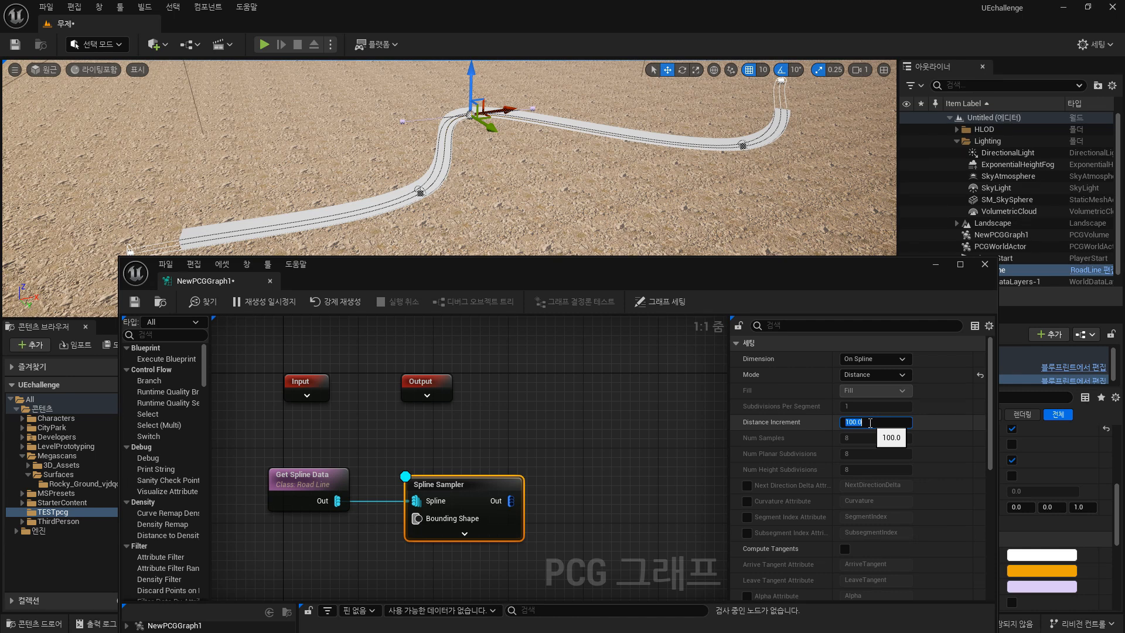
{"action": "key", "text": "Return"}
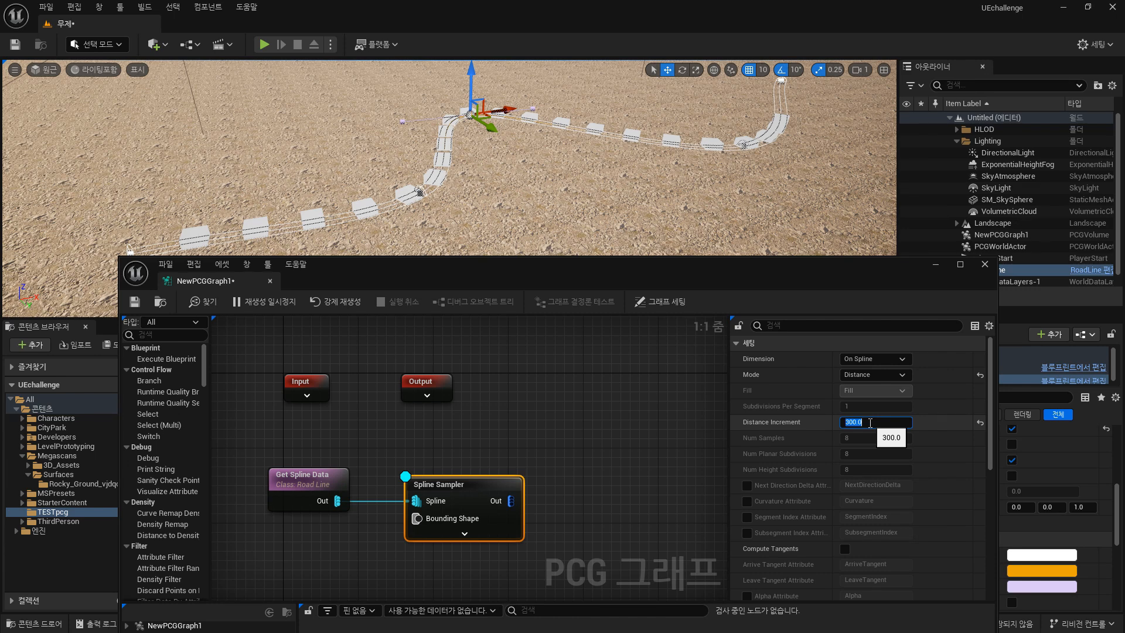
Add a Bounds Modifier node connected to the Spline Sampler's output.
{"action": "right_click_drag", "start_coordinate": [590, 443], "coordinate": [548, 442]}
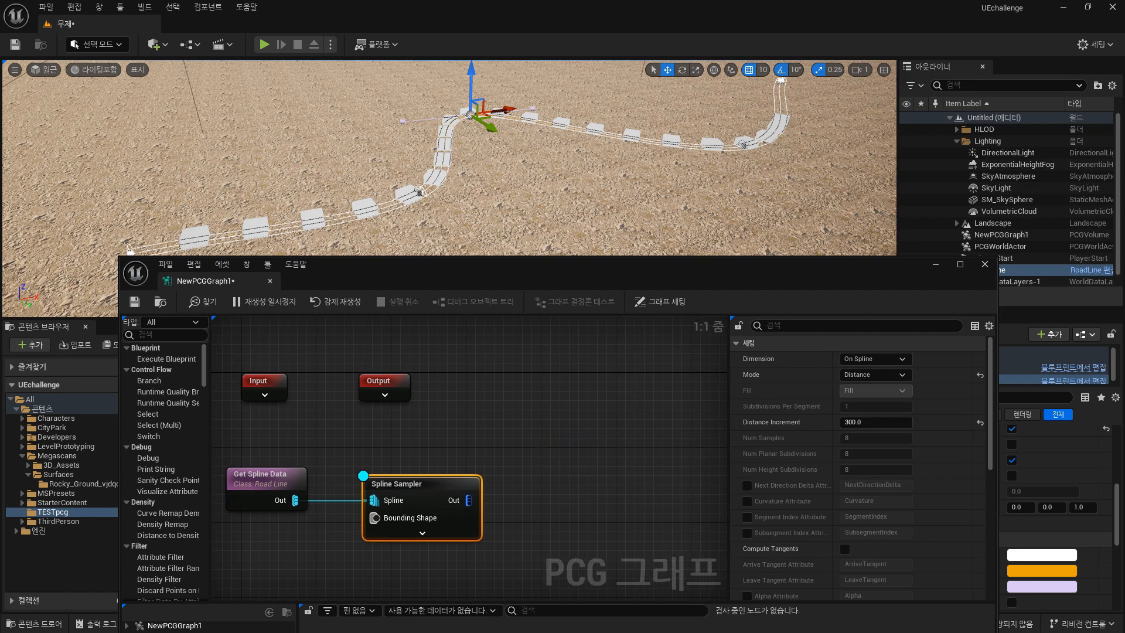
{"action": "right_click_drag", "start_coordinate": [528, 450], "coordinate": [514, 440]}
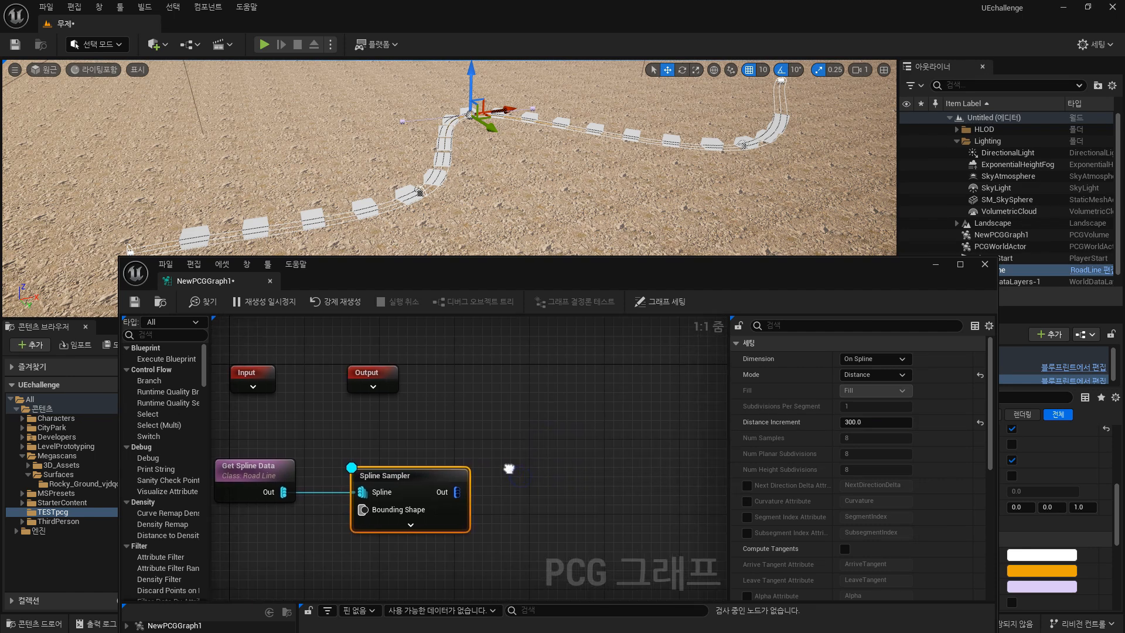
{"action": "left_click_drag", "start_coordinate": [454, 491], "coordinate": [510, 492]}
{"action": "type", "text": "b"}
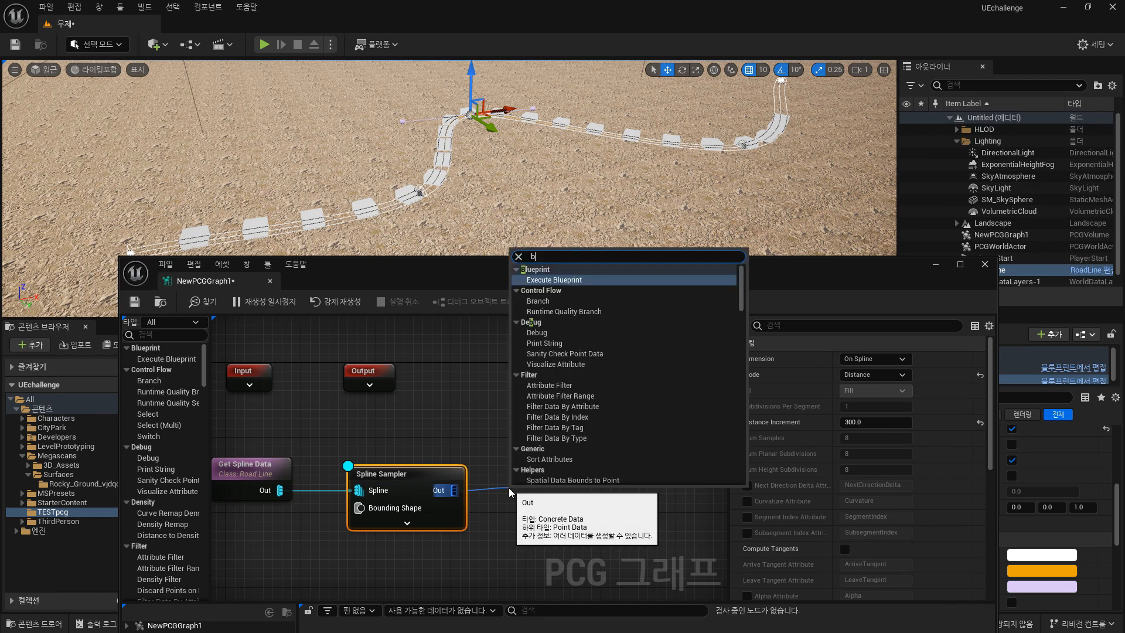
{"action": "type", "text": "oun"}
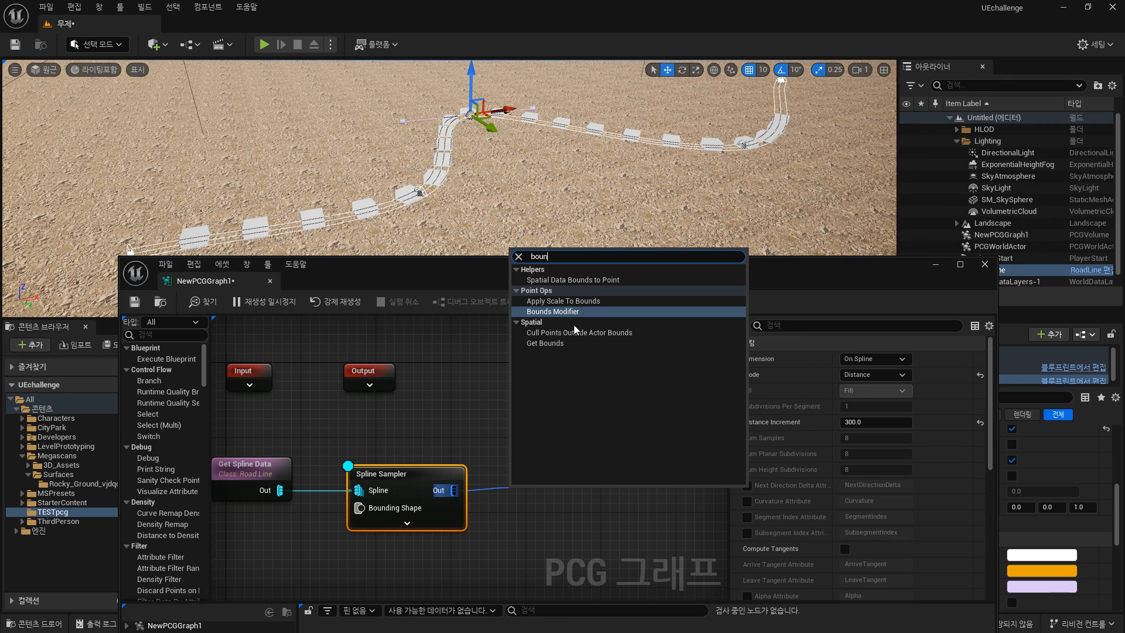
{"action": "left_click", "coordinate": [563, 311]}
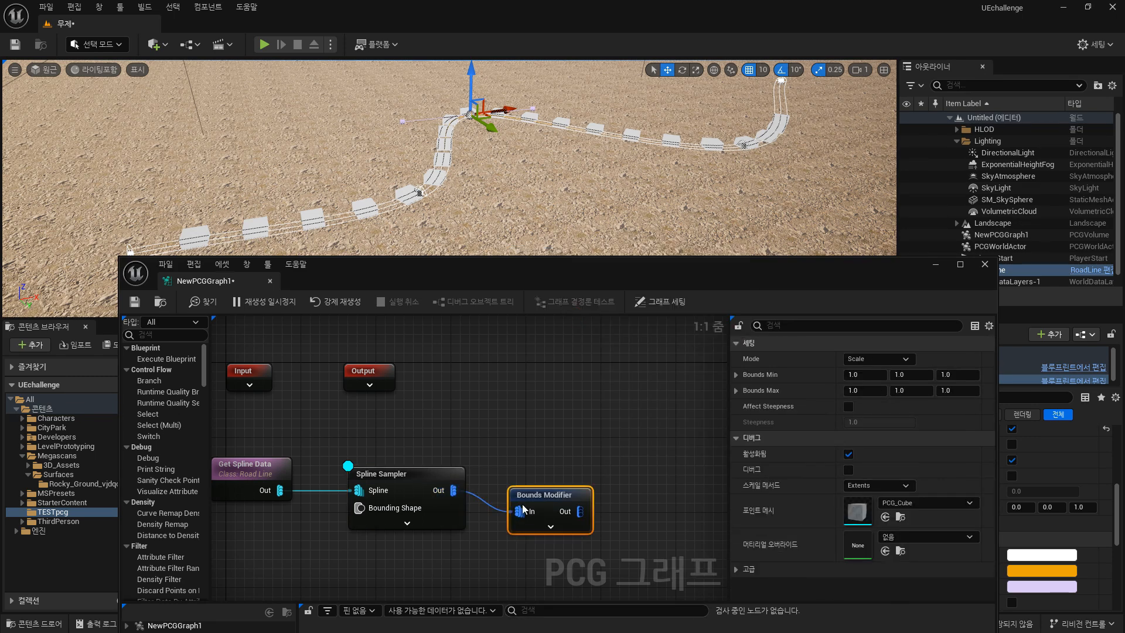
{"action": "left_click", "coordinate": [440, 476]}
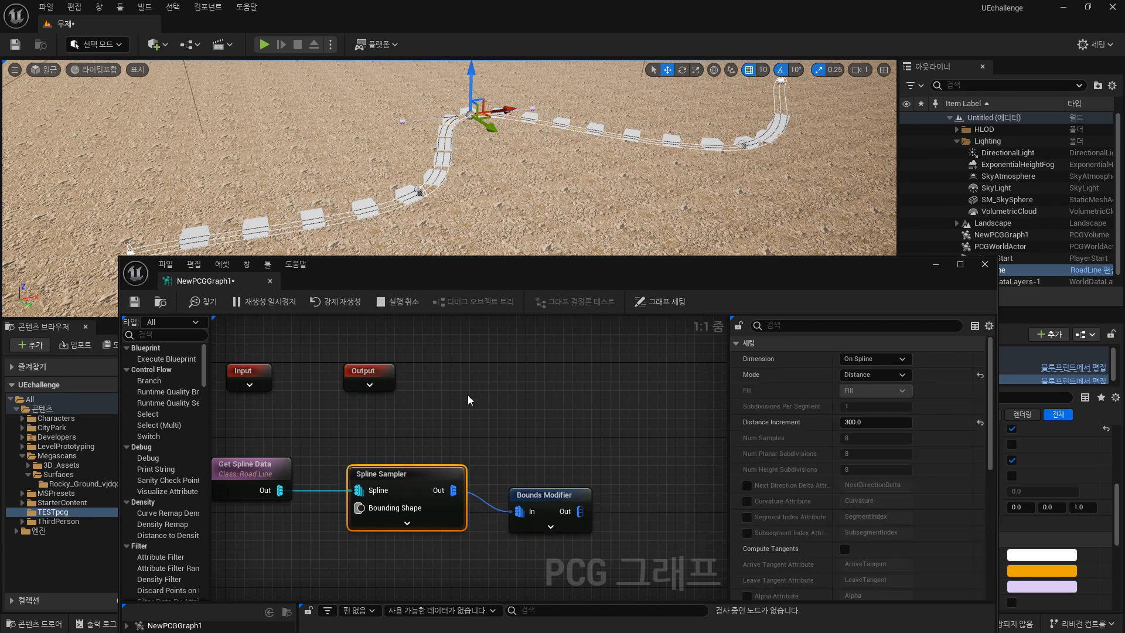
Set the Bounds Modifier's debug scale method to Relative and its point scale to about 0.99.
{"action": "left_click", "coordinate": [546, 503]}
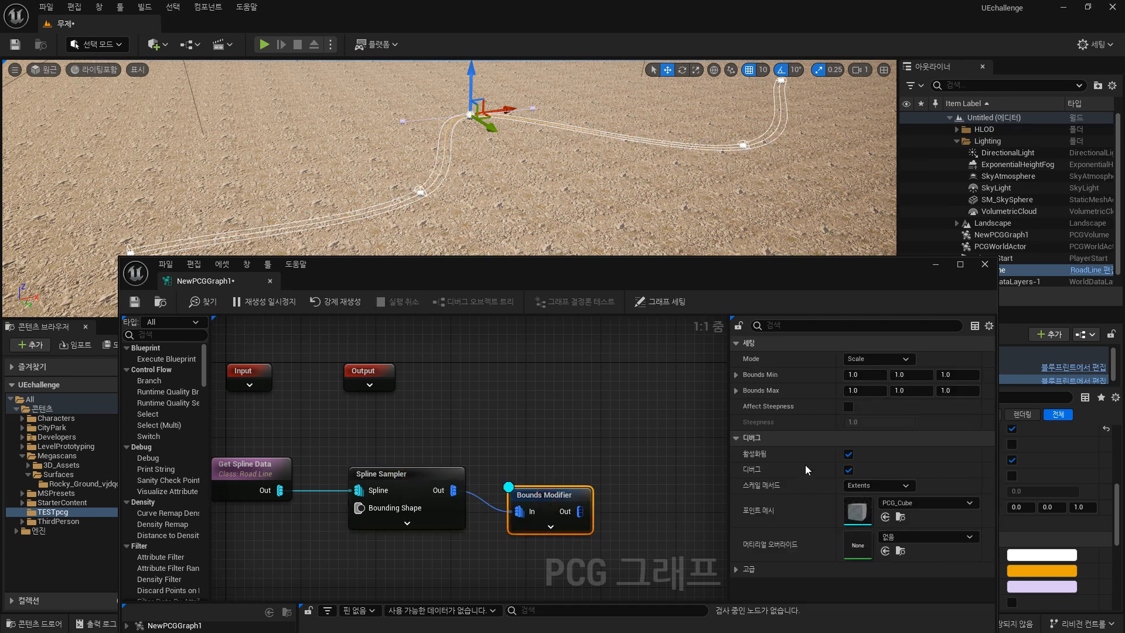
{"action": "left_click", "coordinate": [890, 487]}
{"action": "left_click", "coordinate": [873, 497]}
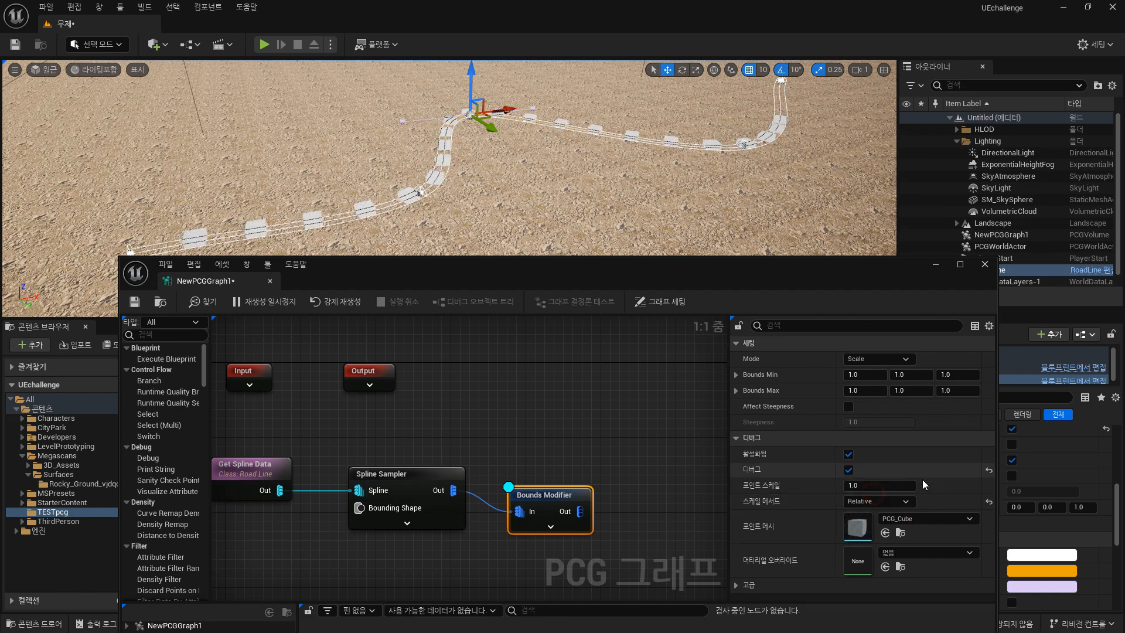
{"action": "left_click_drag", "start_coordinate": [860, 484], "coordinate": [854, 484]}
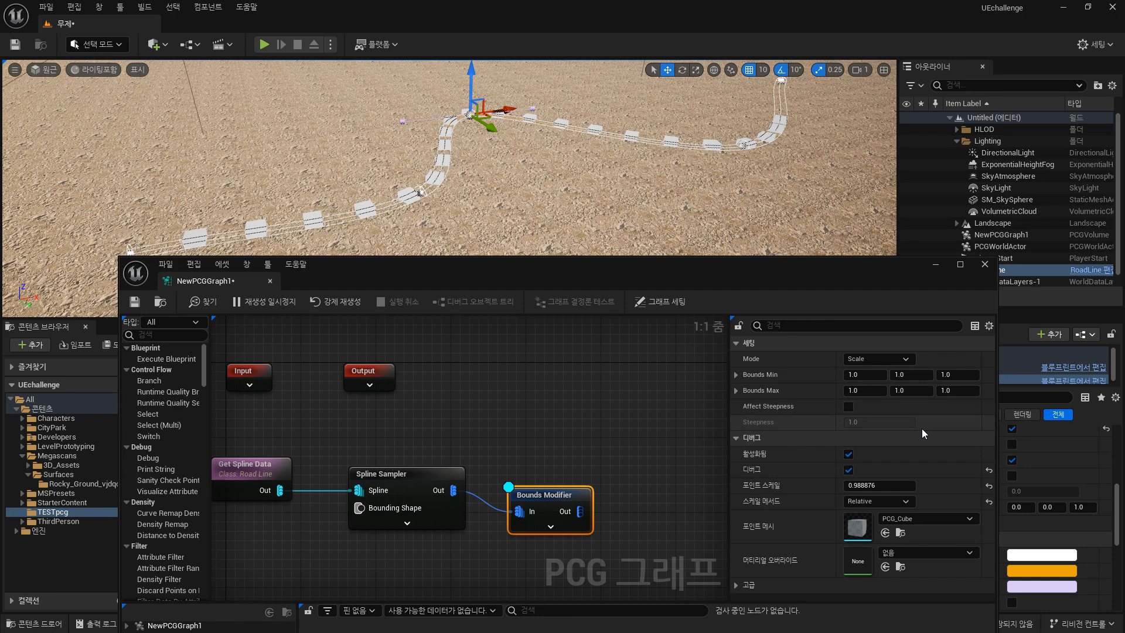
Open the S_Roman_Stone_Floor static mesh from the Megascans 3D_Assets folder and inspect it in the mesh editor.
{"action": "left_click_drag", "start_coordinate": [721, 280], "coordinate": [833, 90]}
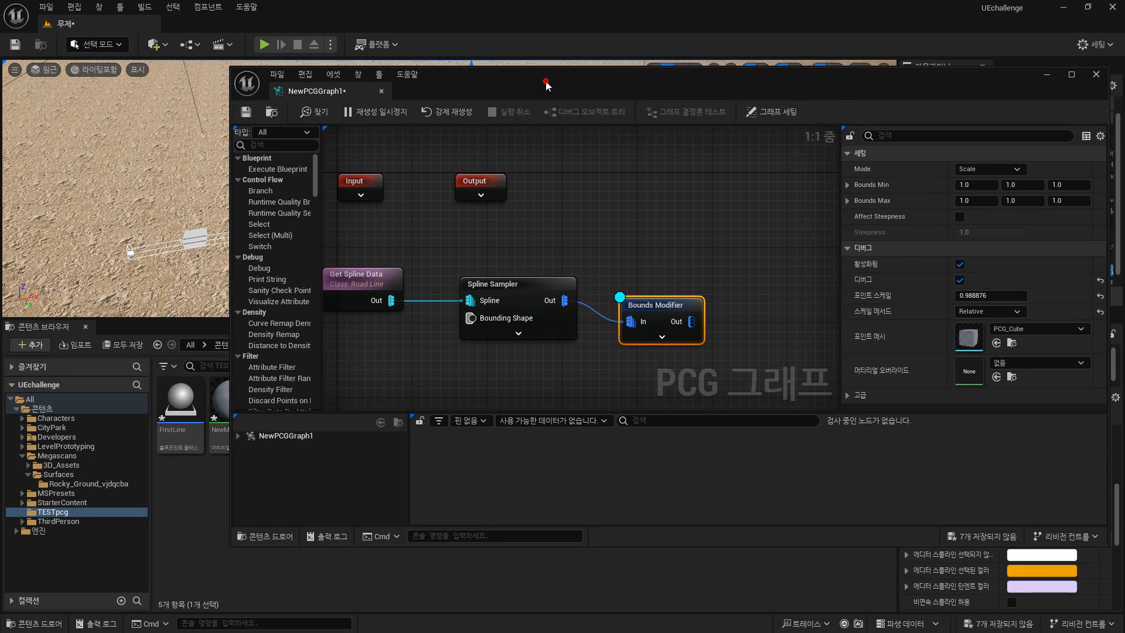
{"action": "left_click_drag", "start_coordinate": [546, 82], "coordinate": [553, 116]}
{"action": "left_click", "coordinate": [553, 52]}
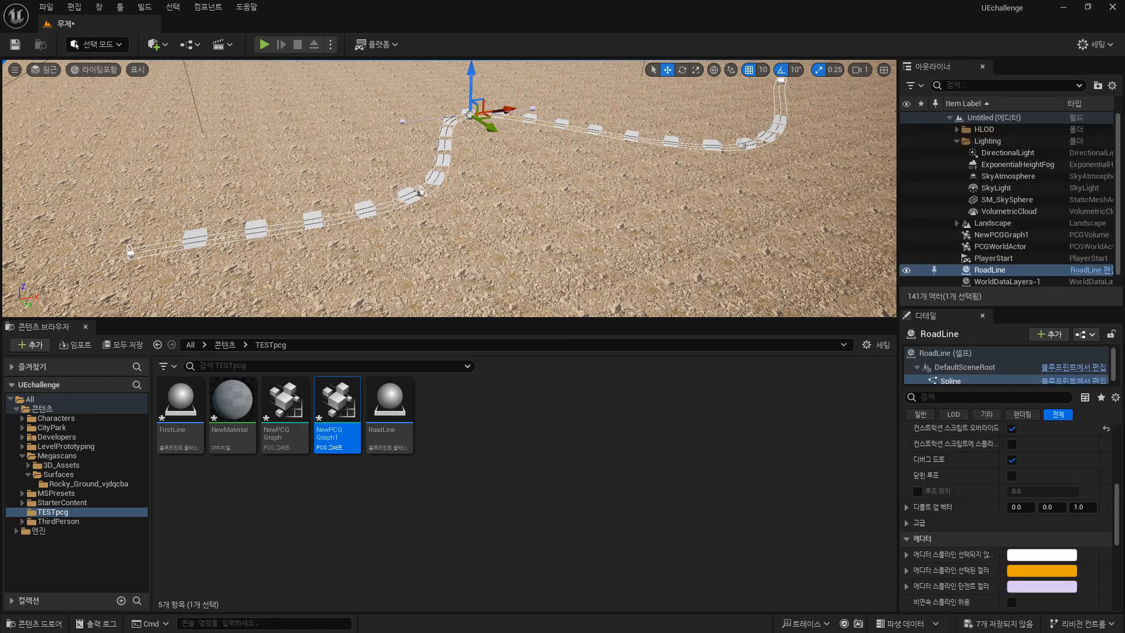
{"action": "left_click", "coordinate": [112, 485]}
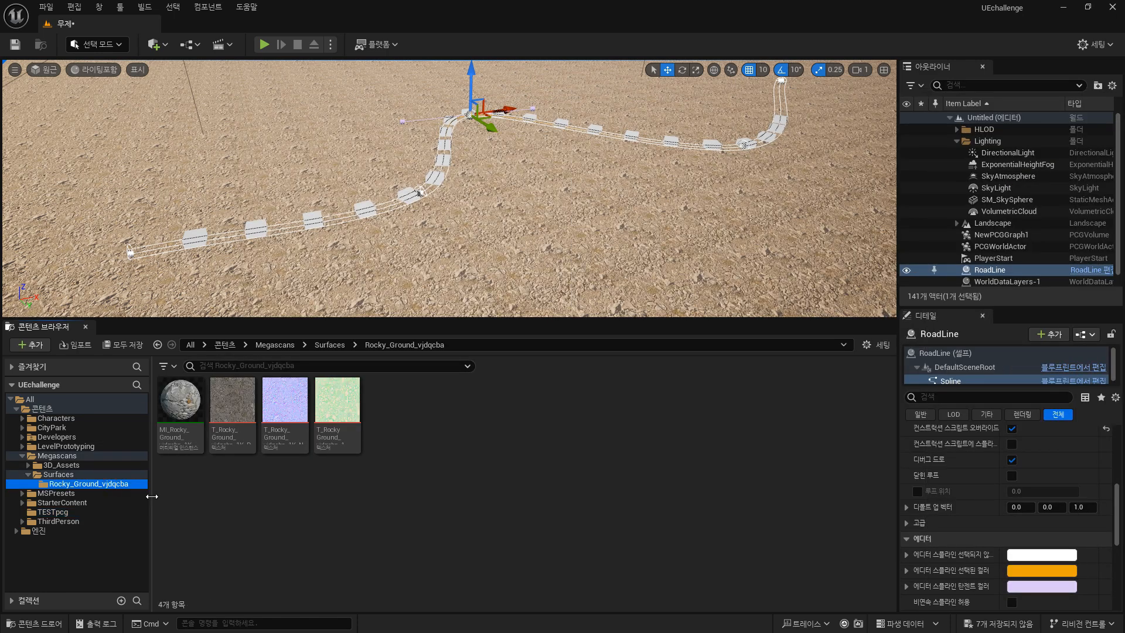
{"action": "double_click", "coordinate": [59, 465]}
{"action": "double_click", "coordinate": [196, 410]}
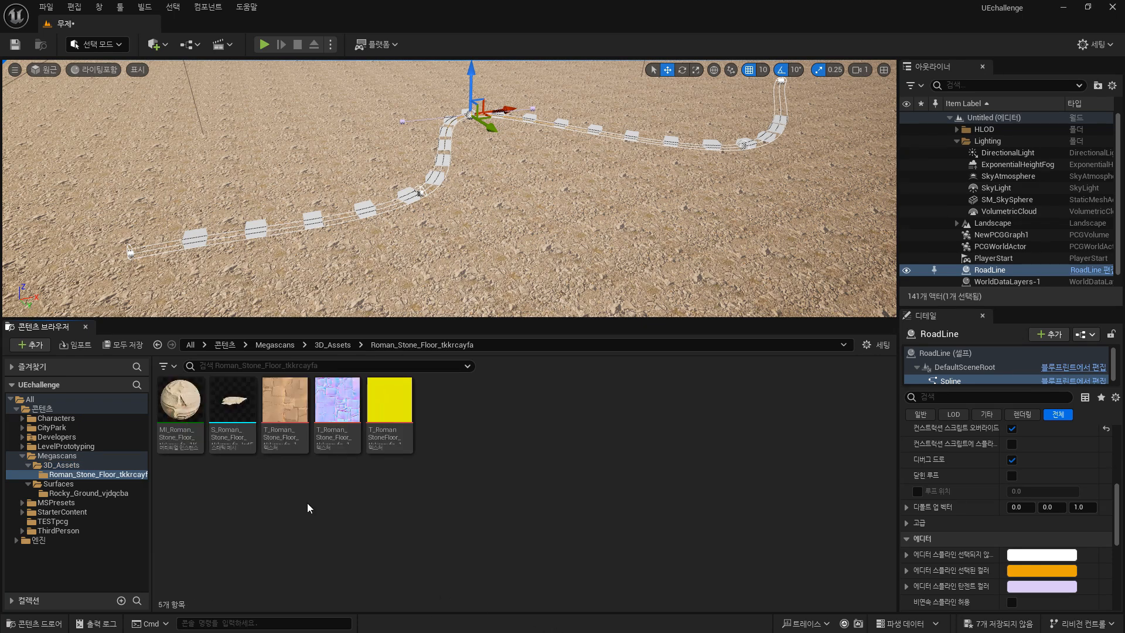
{"action": "left_click", "coordinate": [231, 401]}
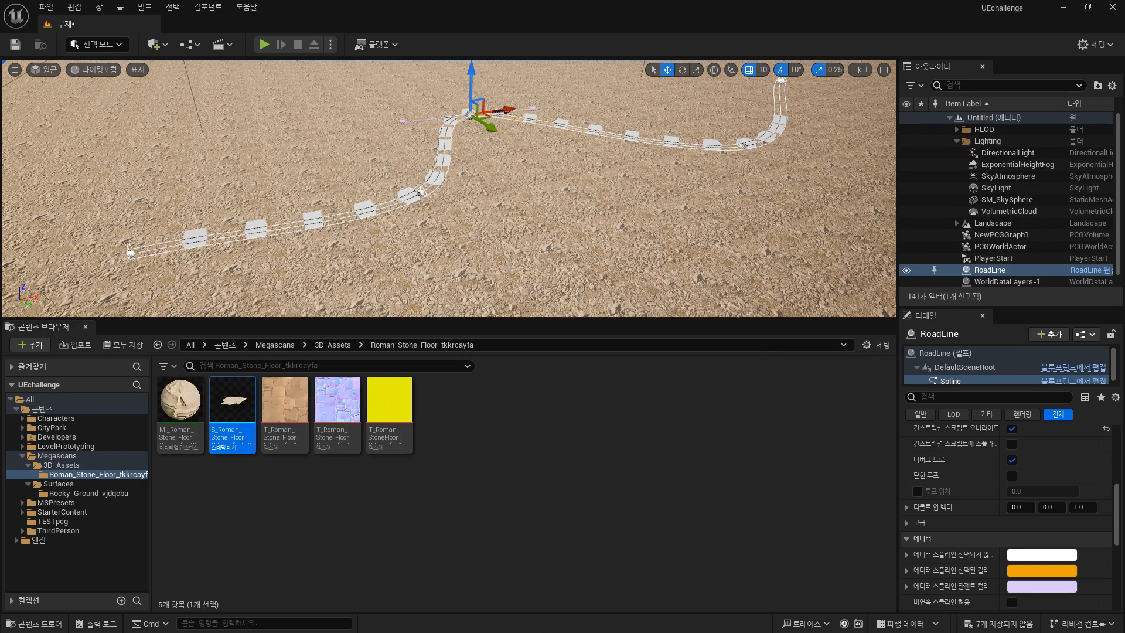
{"action": "left_click_drag", "start_coordinate": [1124, 113], "coordinate": [555, 122]}
{"action": "scroll", "coordinate": [544, 400], "scroll_direction": "up", "scroll_amount": 5}
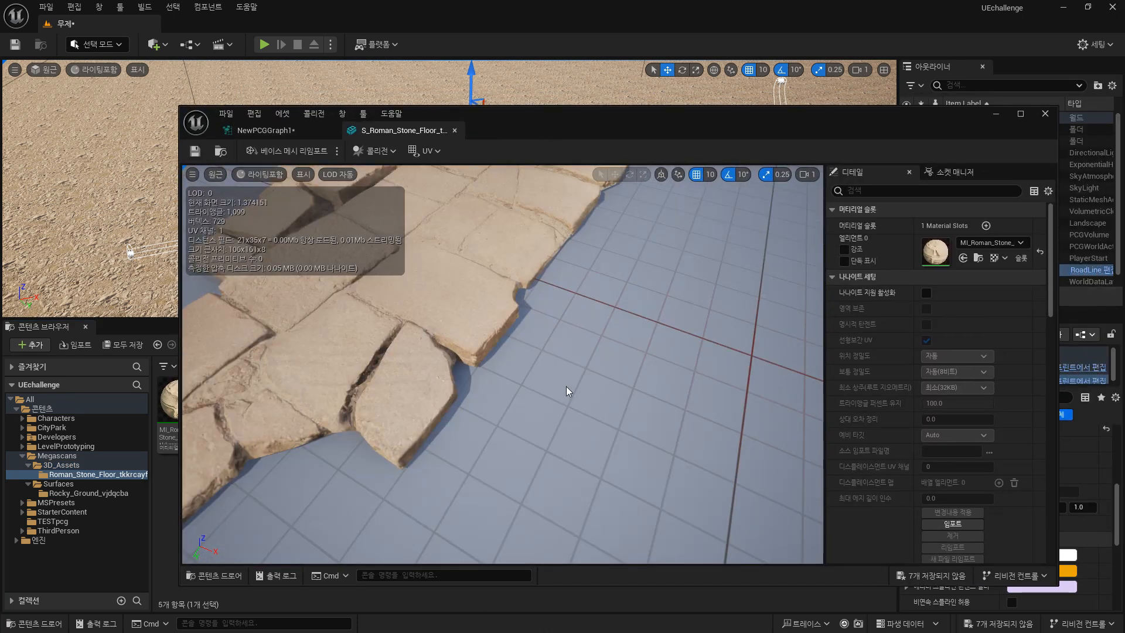
{"action": "scroll", "coordinate": [566, 386], "scroll_direction": "down", "scroll_amount": 6}
{"action": "left_click_drag", "start_coordinate": [564, 384], "coordinate": [534, 384]}
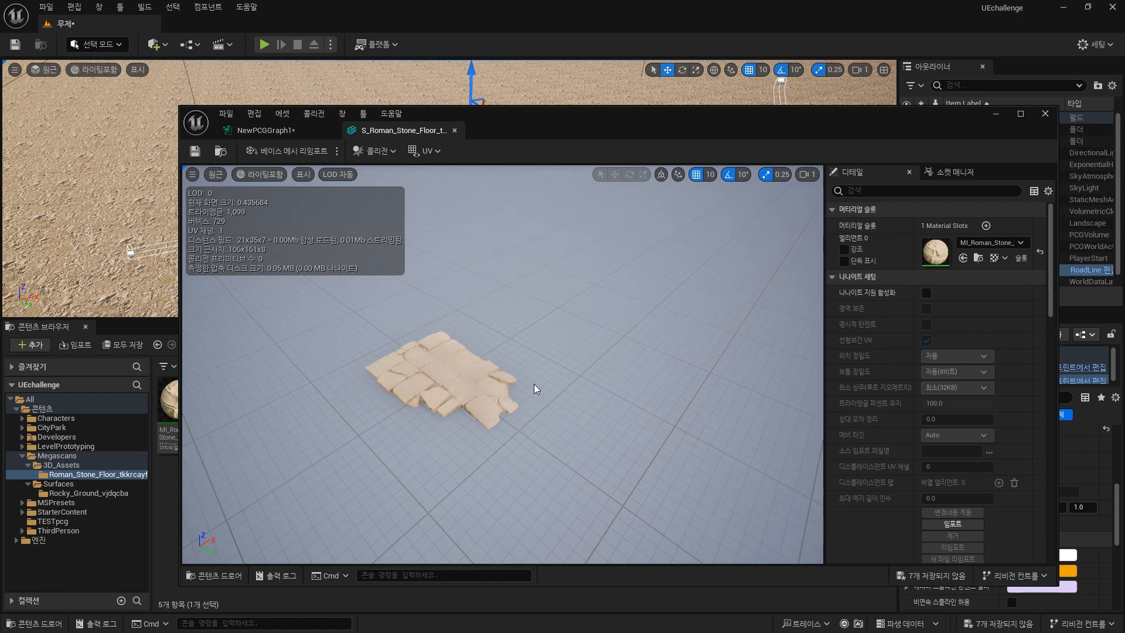
{"action": "left_click_drag", "start_coordinate": [534, 385], "coordinate": [484, 434]}
{"action": "scroll", "coordinate": [473, 435], "scroll_direction": "up", "scroll_amount": 5}
{"action": "scroll", "coordinate": [474, 435], "scroll_direction": "down", "scroll_amount": 3}
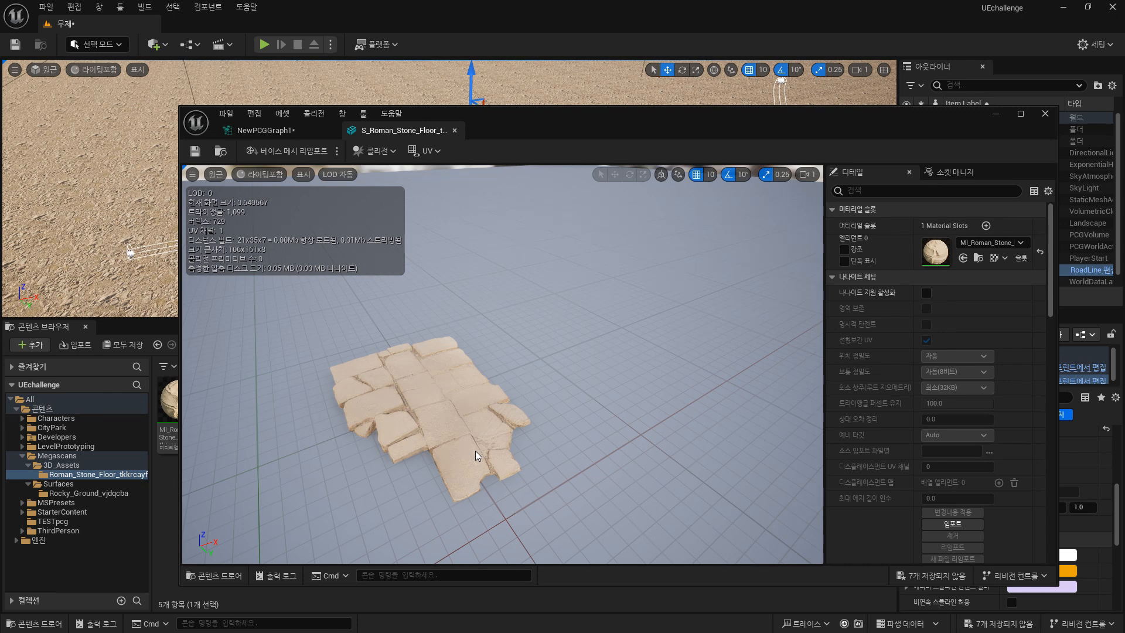
{"action": "left_click", "coordinate": [1043, 112]}
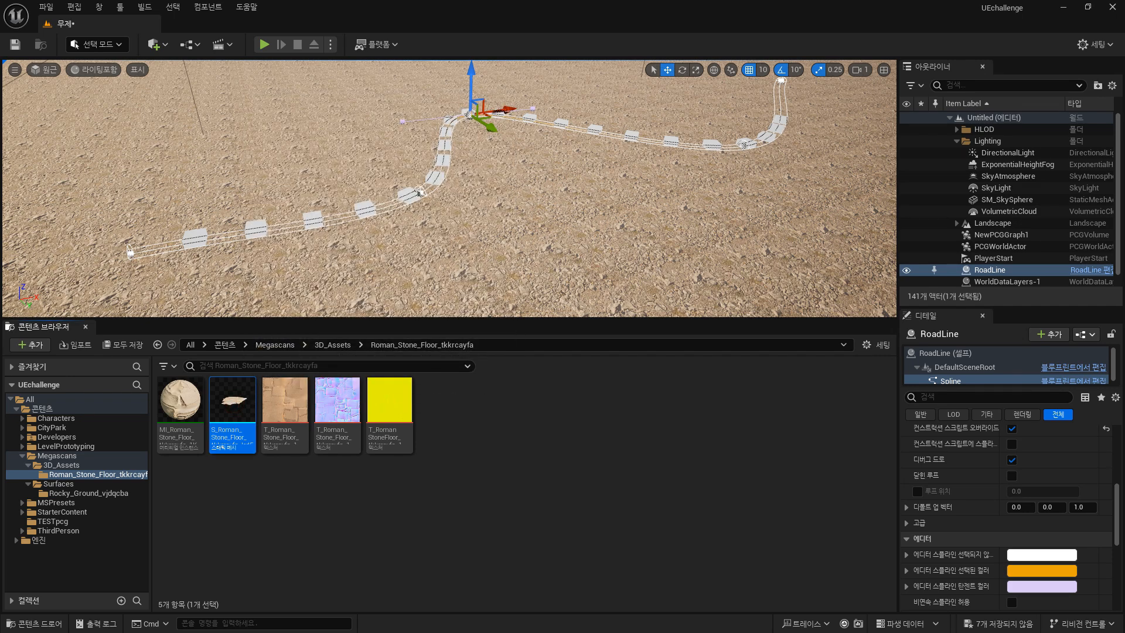
Set the Bounds Modifier's debug point mesh to S_Roman_Stone_Floor from the content browser.
{"action": "left_click", "coordinate": [59, 522]}
{"action": "left_click", "coordinate": [337, 410]}
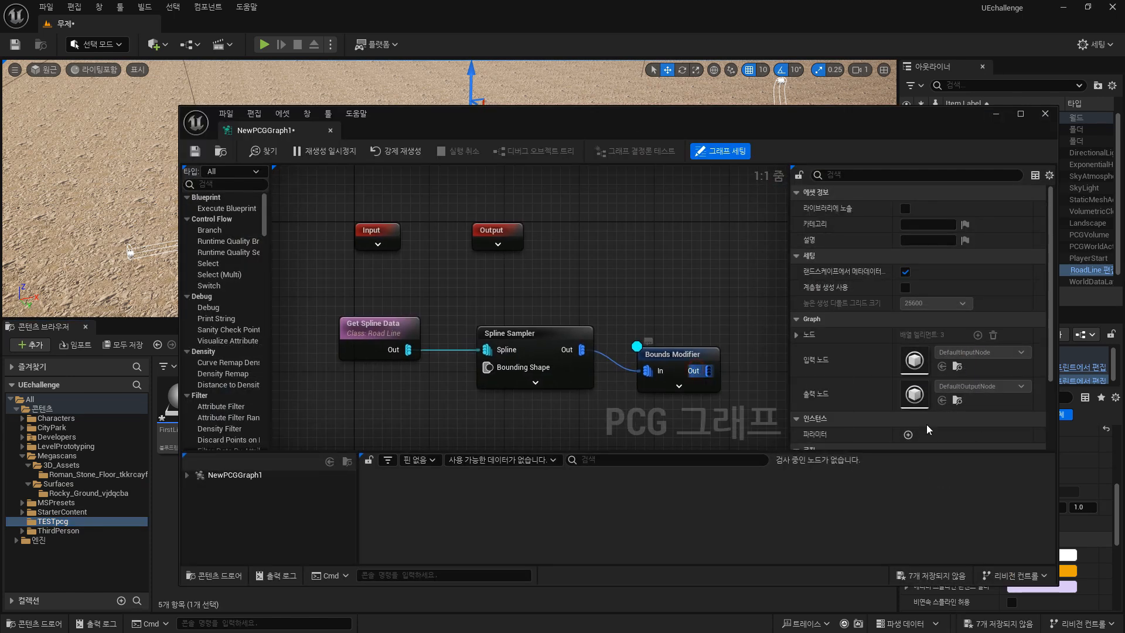
{"action": "left_click", "coordinate": [711, 365]}
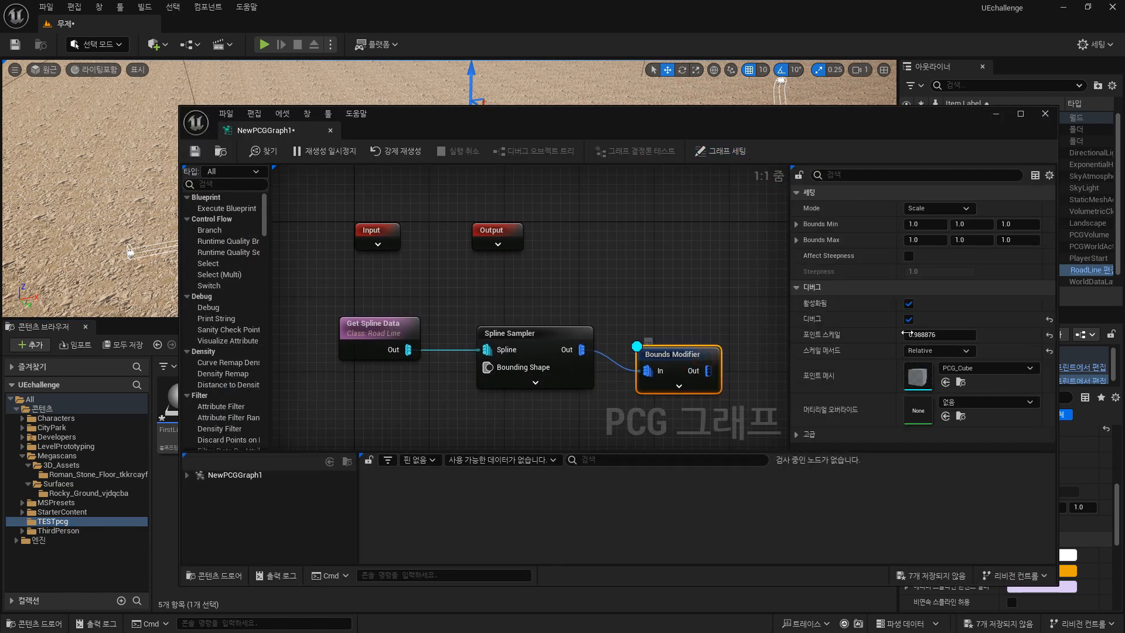
{"action": "left_click", "coordinate": [947, 386]}
{"action": "left_click_drag", "start_coordinate": [682, 125], "coordinate": [1124, 179]}
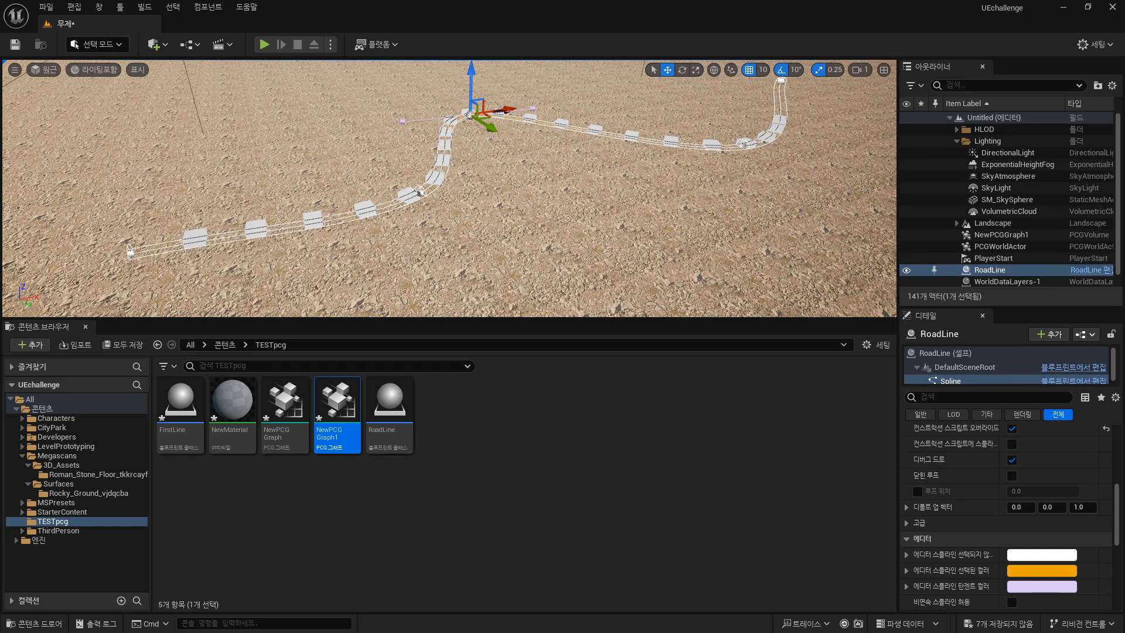
{"action": "left_click", "coordinate": [93, 474]}
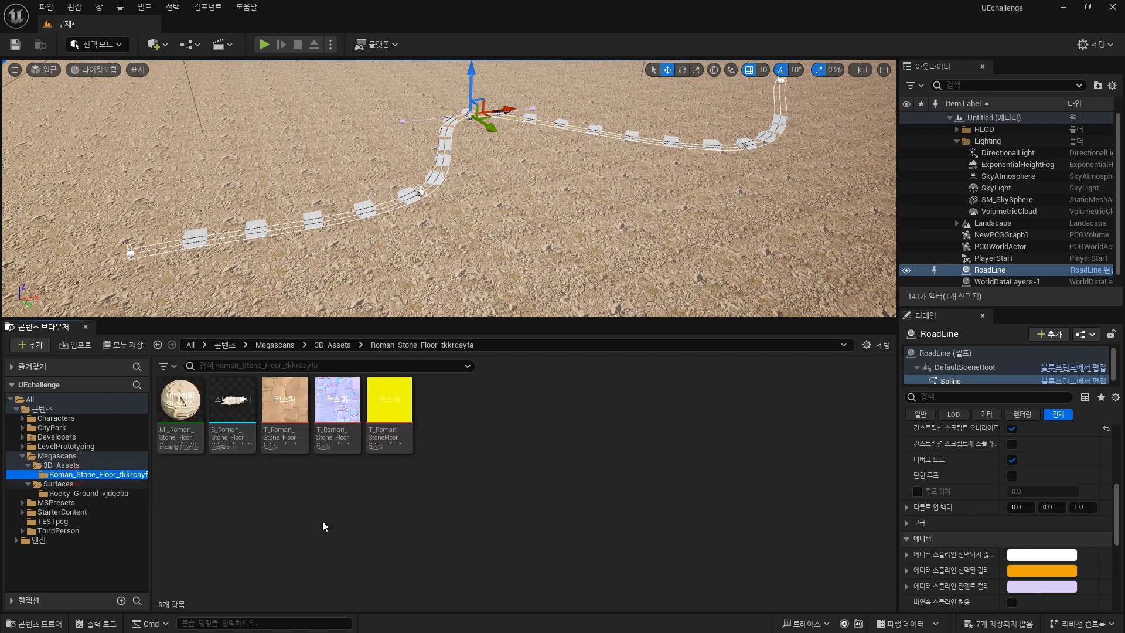
{"action": "left_click", "coordinate": [232, 404]}
{"action": "left_click_drag", "start_coordinate": [1124, 181], "coordinate": [456, 293]}
{"action": "left_click", "coordinate": [869, 397]}
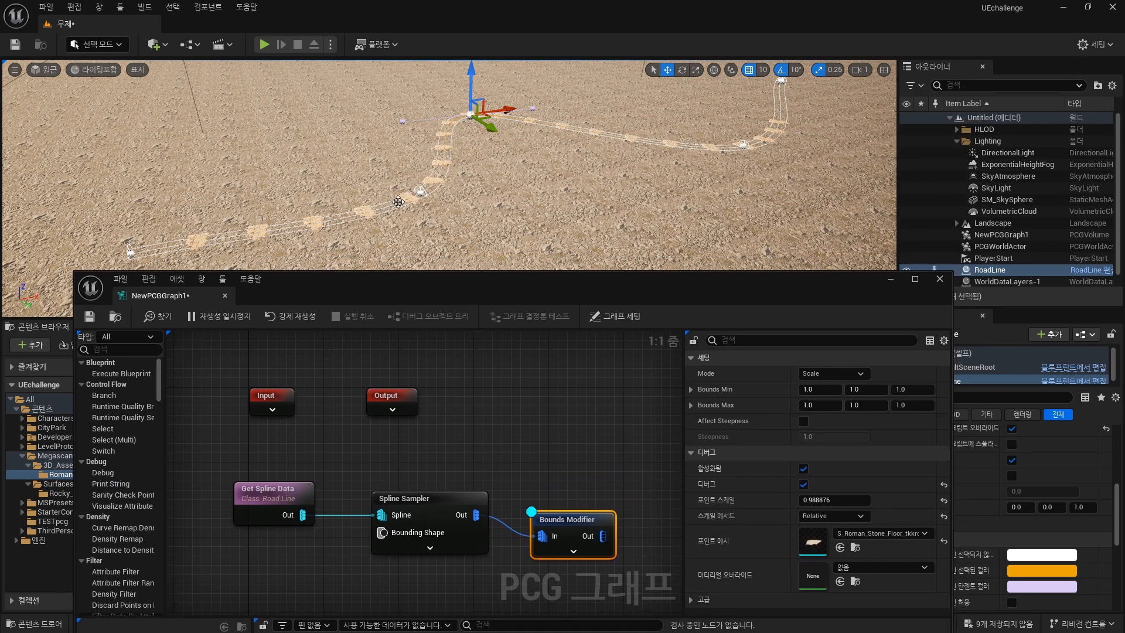
Set the Bounds Modifier's Bounds Min and Bounds Max to 10, 100, 100.
{"action": "right_click_drag", "start_coordinate": [316, 201], "coordinate": [448, 219]}
{"action": "key", "text": "w"}
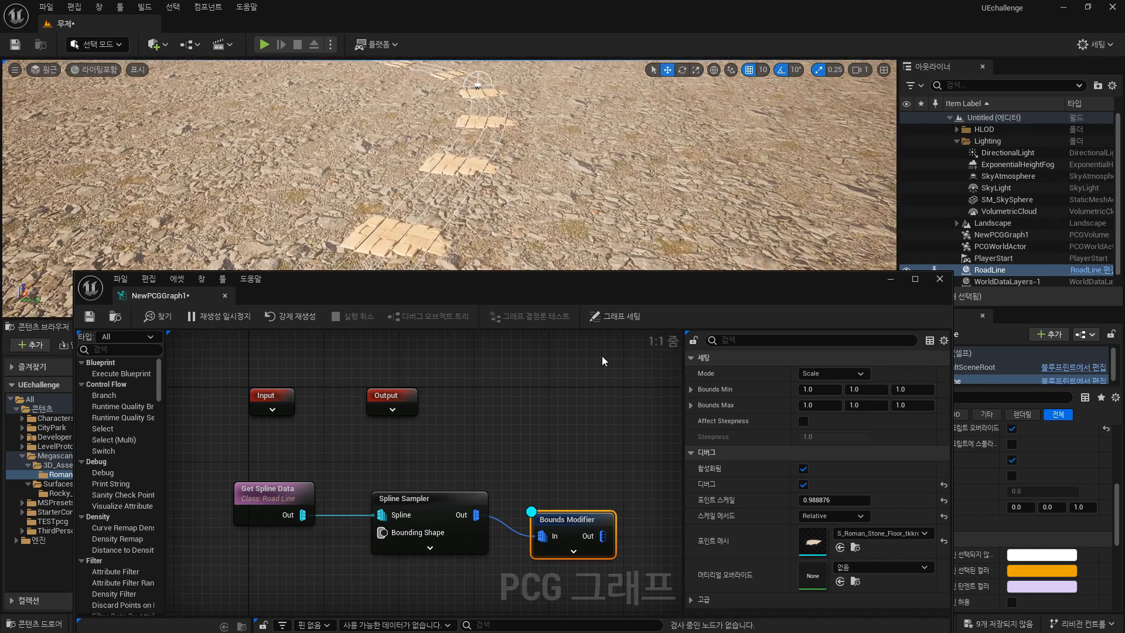
{"action": "right_click_drag", "start_coordinate": [621, 436], "coordinate": [493, 439]}
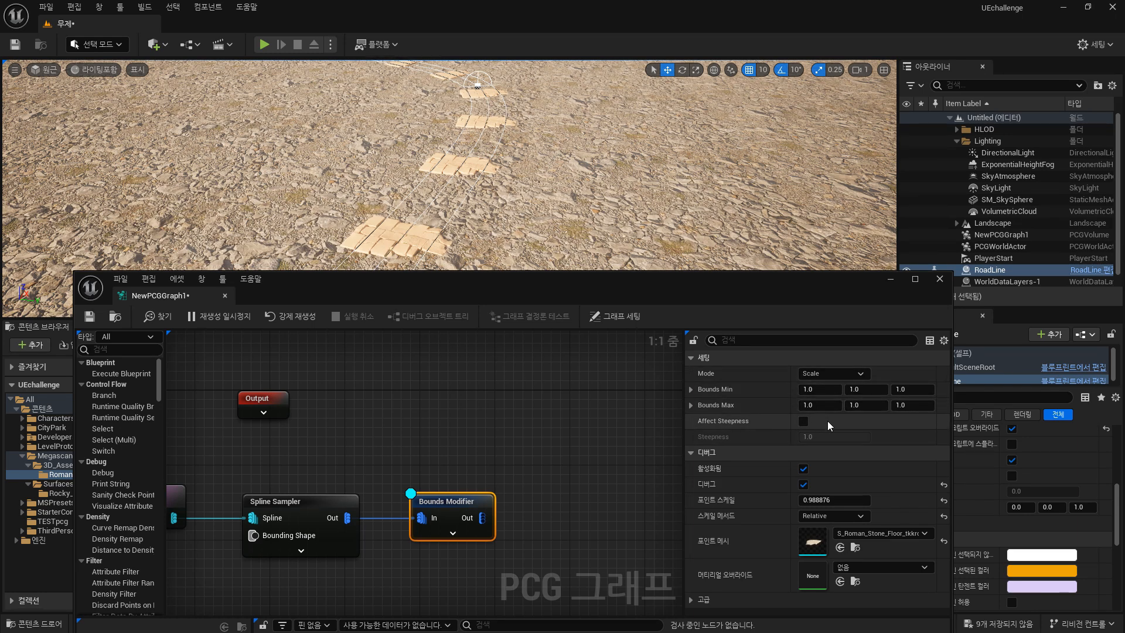
{"action": "left_click", "coordinate": [865, 405]}
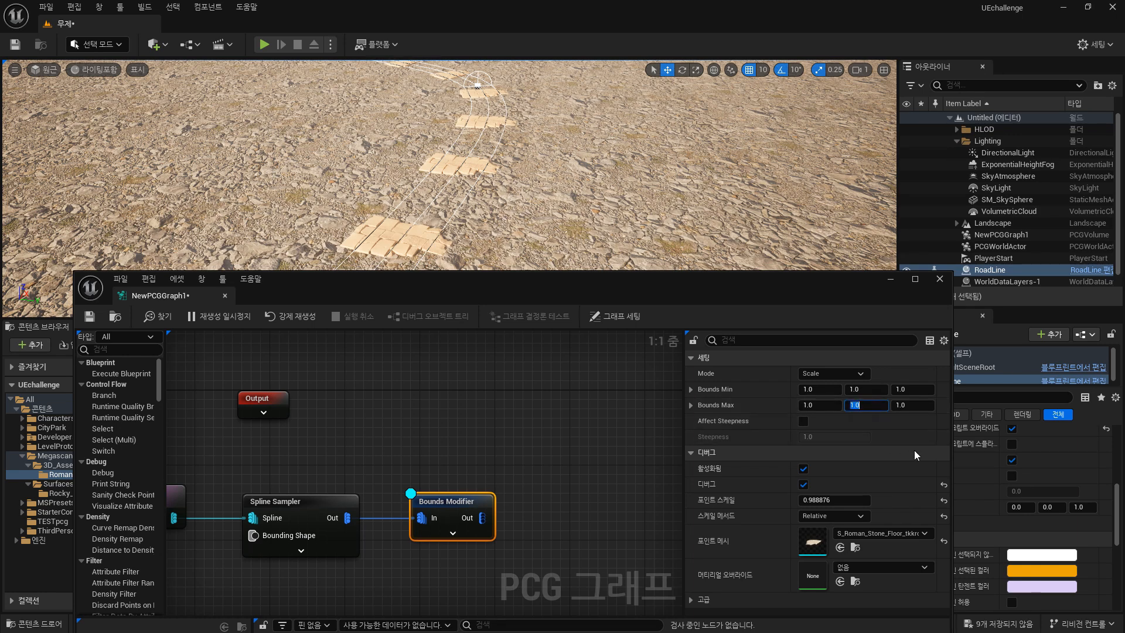
{"action": "type", "text": "100"}
{"action": "left_click", "coordinate": [865, 389]}
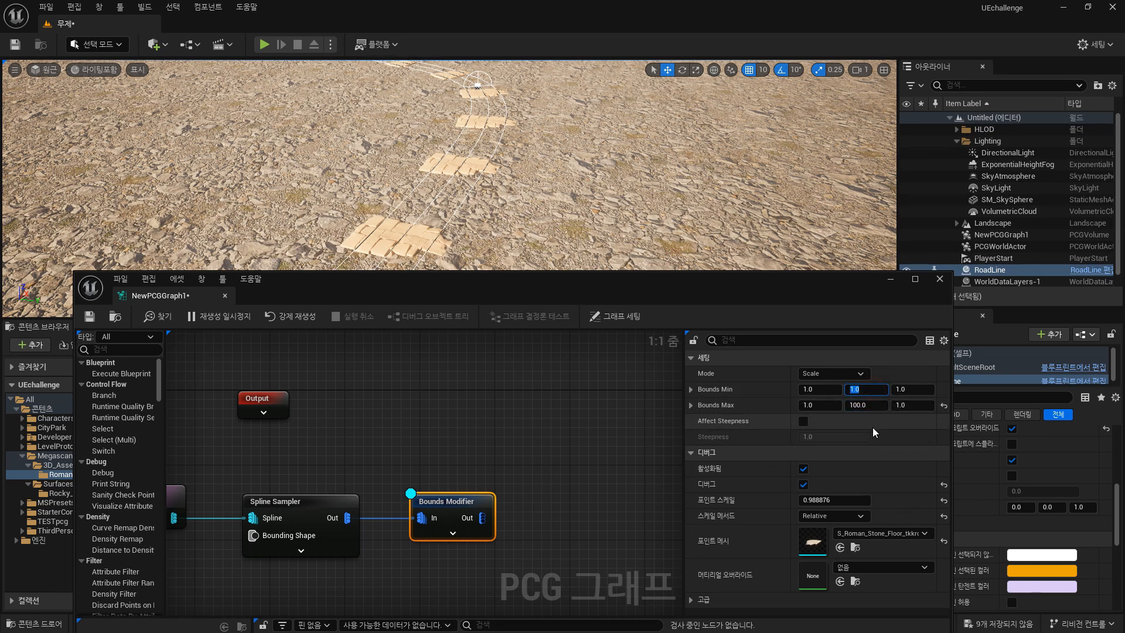
{"action": "type", "text": "100"}
{"action": "key", "text": "Return"}
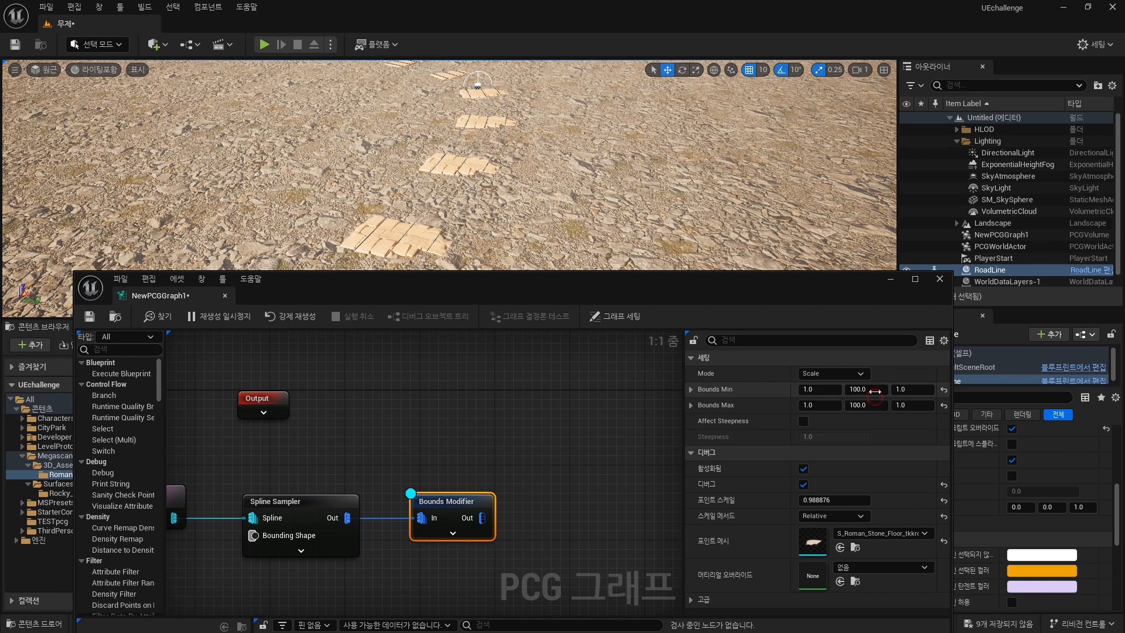
{"action": "left_click", "coordinate": [867, 389]}
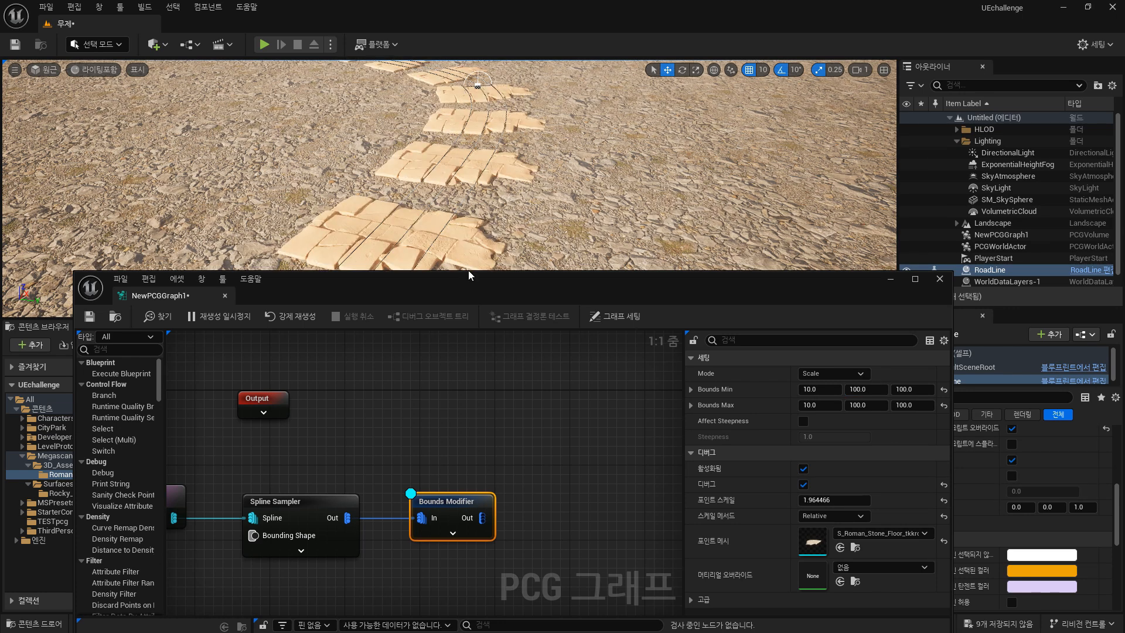
Inspect the stone floor tiles placed along the road spline in the level viewport.
{"action": "left_click_drag", "start_coordinate": [468, 284], "coordinate": [694, 293]}
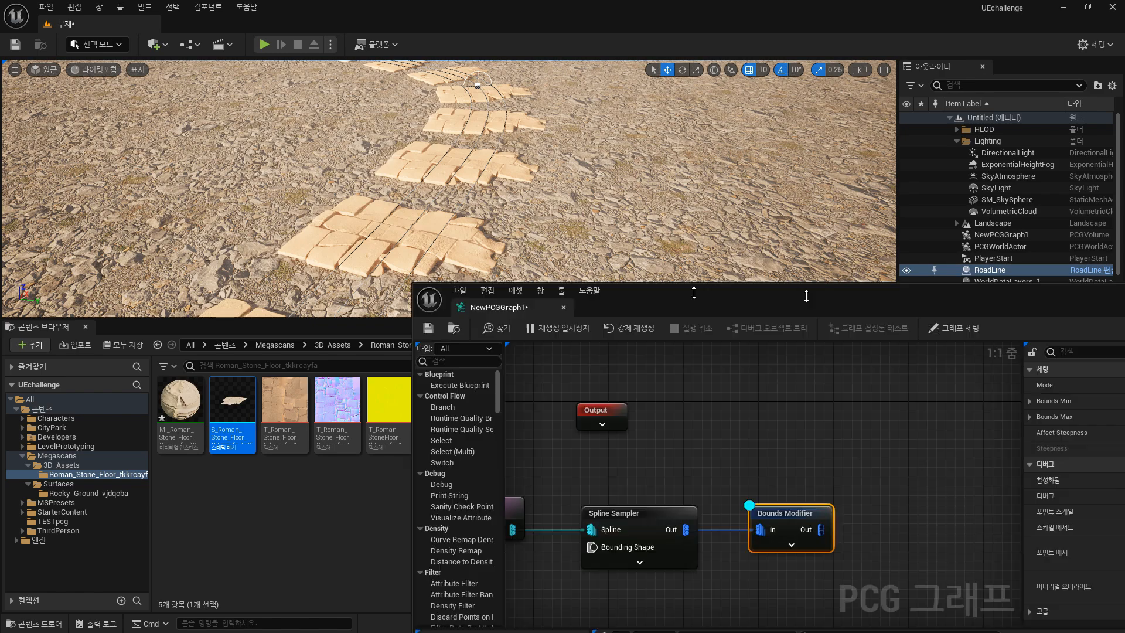
{"action": "left_click_drag", "start_coordinate": [806, 296], "coordinate": [679, 352]}
{"action": "scroll", "coordinate": [428, 167], "scroll_direction": "down", "scroll_amount": 8}
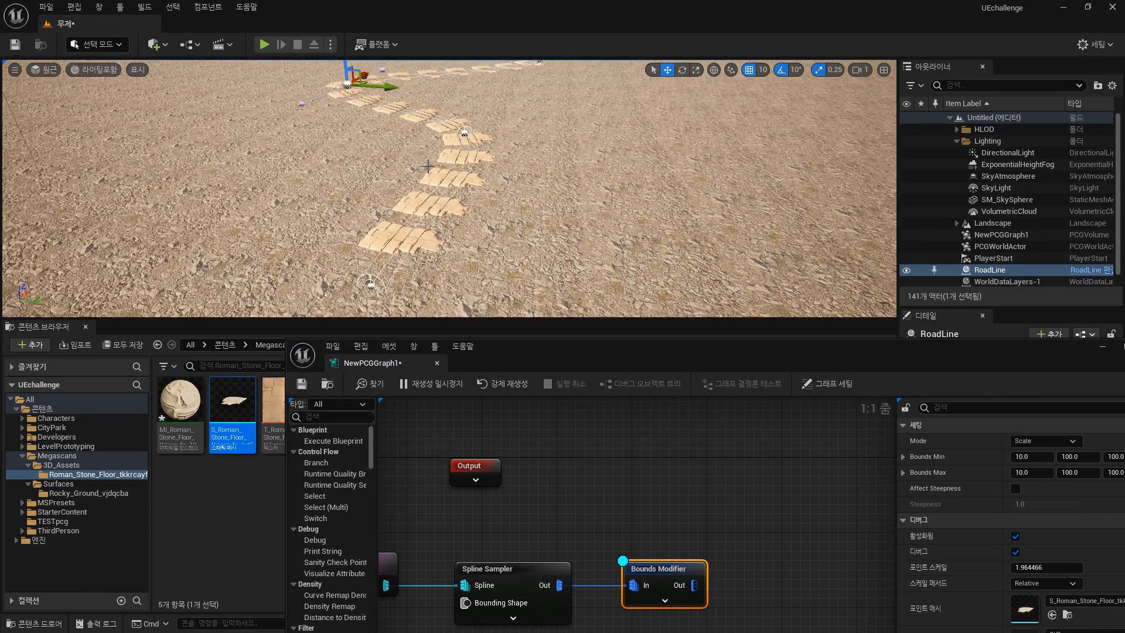
{"action": "scroll", "coordinate": [428, 167], "scroll_direction": "down", "scroll_amount": 2}
{"action": "scroll", "coordinate": [428, 167], "scroll_direction": "up", "scroll_amount": 8}
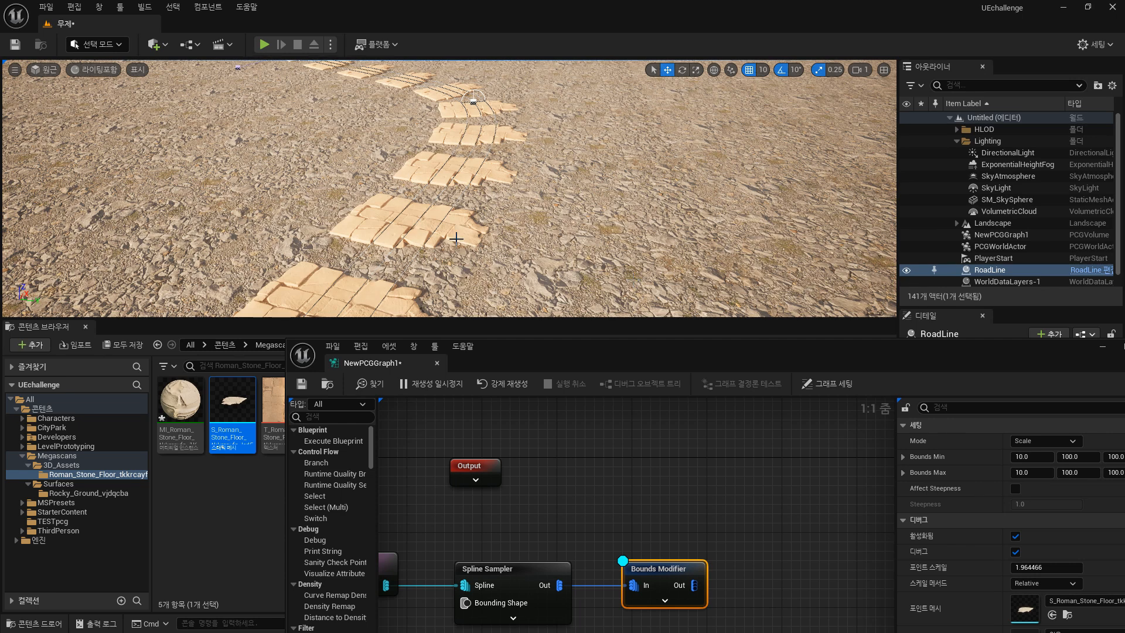
{"action": "right_click_drag", "start_coordinate": [697, 124], "coordinate": [685, 101]}
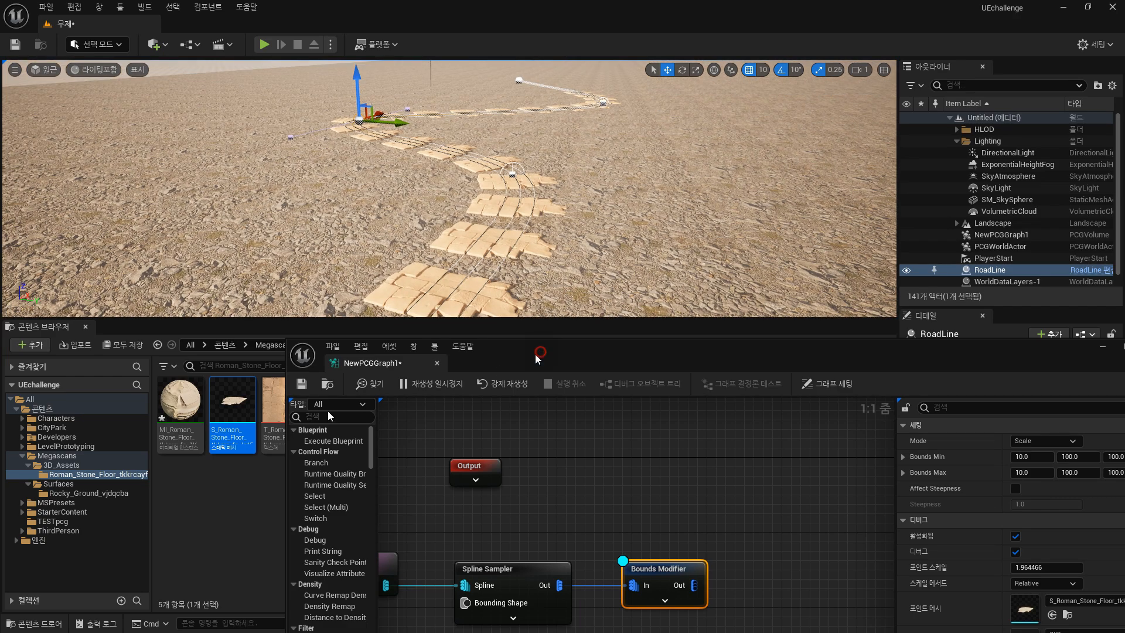
{"action": "left_click_drag", "start_coordinate": [536, 353], "coordinate": [303, 422]}
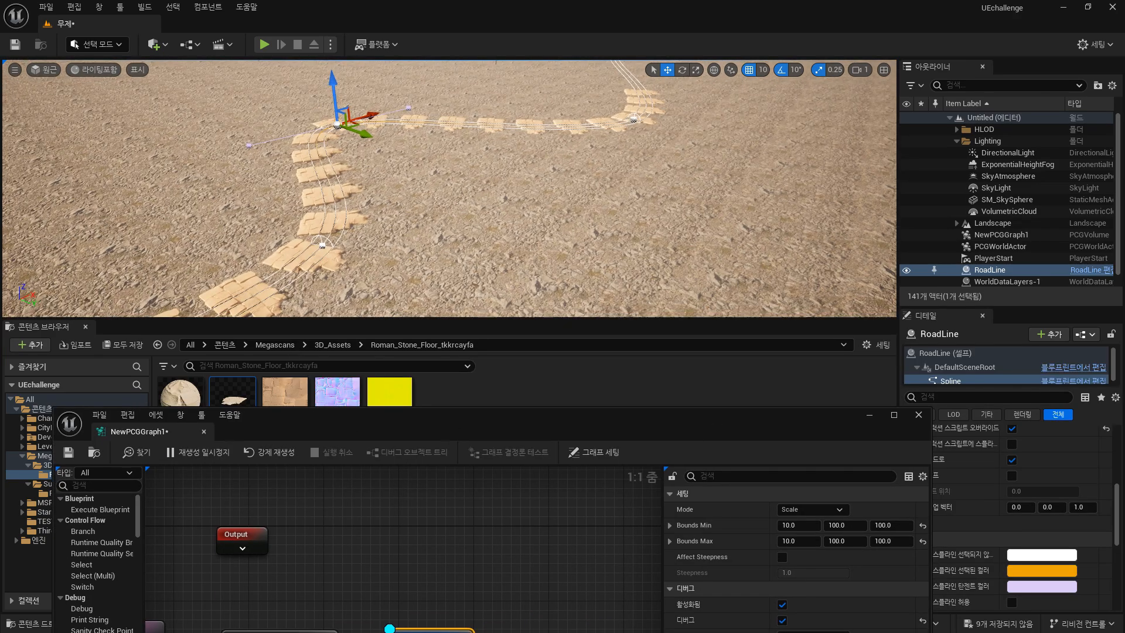
{"action": "mouse_move", "coordinate": [703, 193]}
{"action": "left_mouse_down", "text": "alt"}
{"action": "mouse_move", "coordinate": [621, 185]}
{"action": "mouse_move", "coordinate": [574, 197]}
{"action": "mouse_move", "coordinate": [692, 188]}
{"action": "left_mouse_up", "text": "alt"}
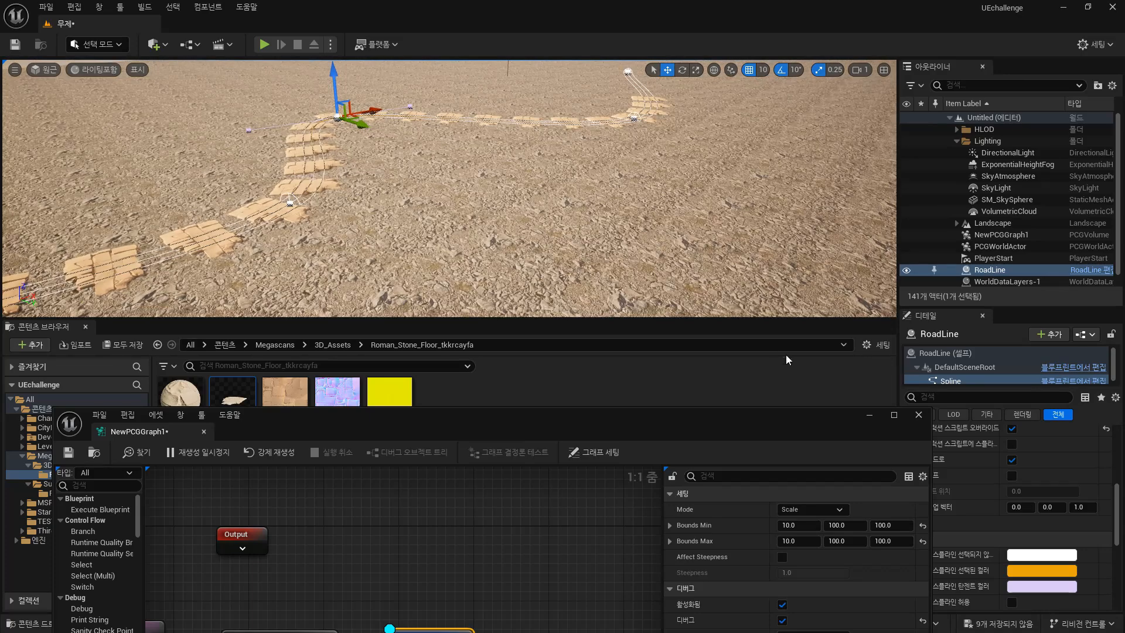
{"action": "left_click_drag", "start_coordinate": [565, 430], "coordinate": [631, 267]}
{"action": "left_click_drag", "start_coordinate": [411, 176], "coordinate": [398, 216], "text": "alt"}
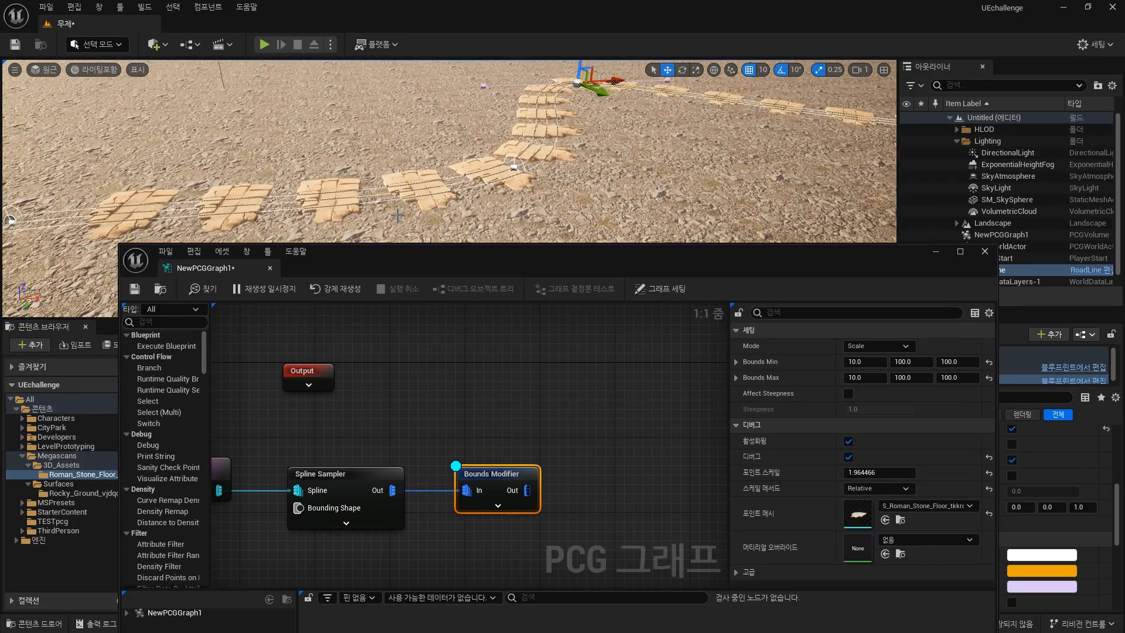
{"action": "scroll", "coordinate": [398, 215], "scroll_direction": "up", "scroll_amount": 4}
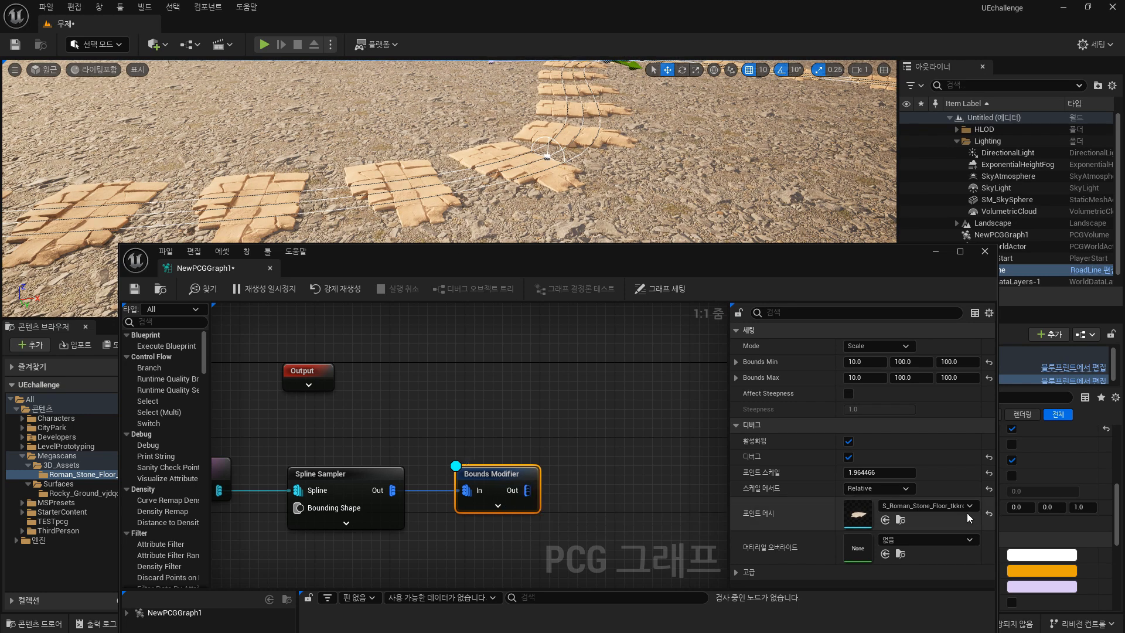
Switch the debug scale method to Absolute and then to Extents.
{"action": "left_click", "coordinate": [897, 489]}
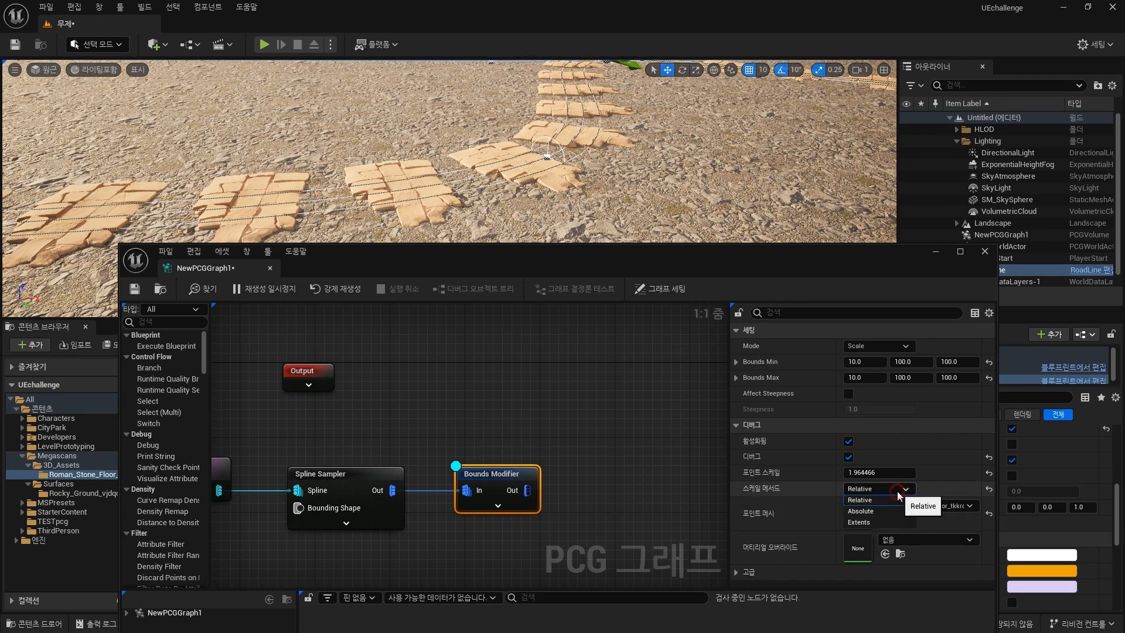
{"action": "left_click", "coordinate": [861, 511]}
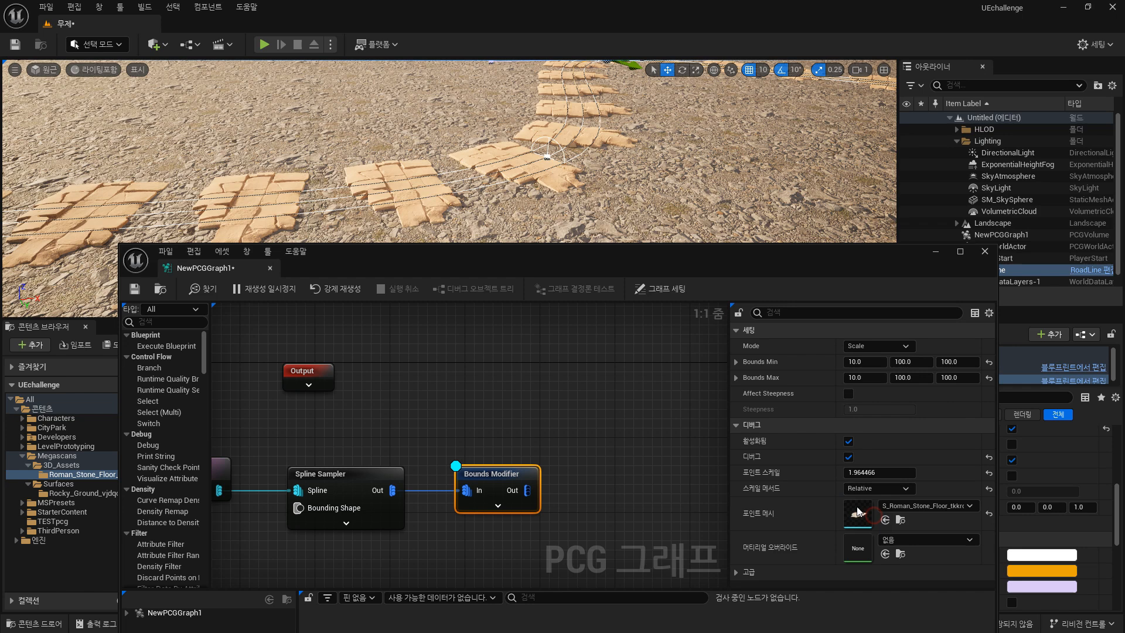
{"action": "left_click", "coordinate": [895, 492]}
{"action": "left_click", "coordinate": [859, 522]}
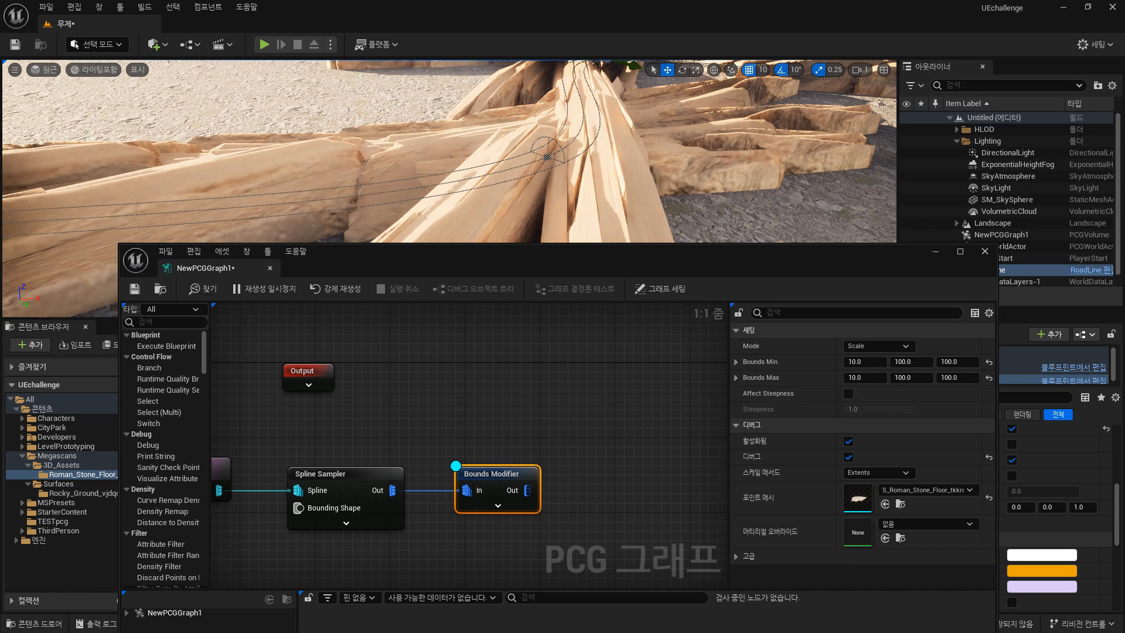
Set the Bounds Modifier's Bounds Min X to 100 and reselect Extents as the debug scale method.
{"action": "type", "text": "100"}
{"action": "key", "text": "Tab"}
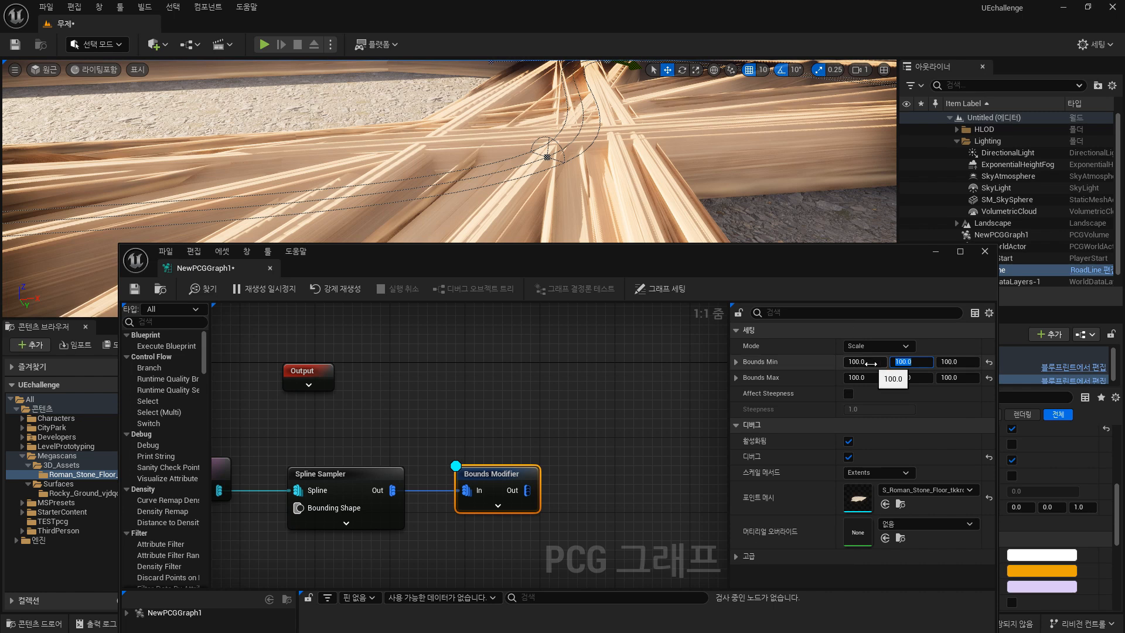
{"action": "left_click", "coordinate": [878, 473]}
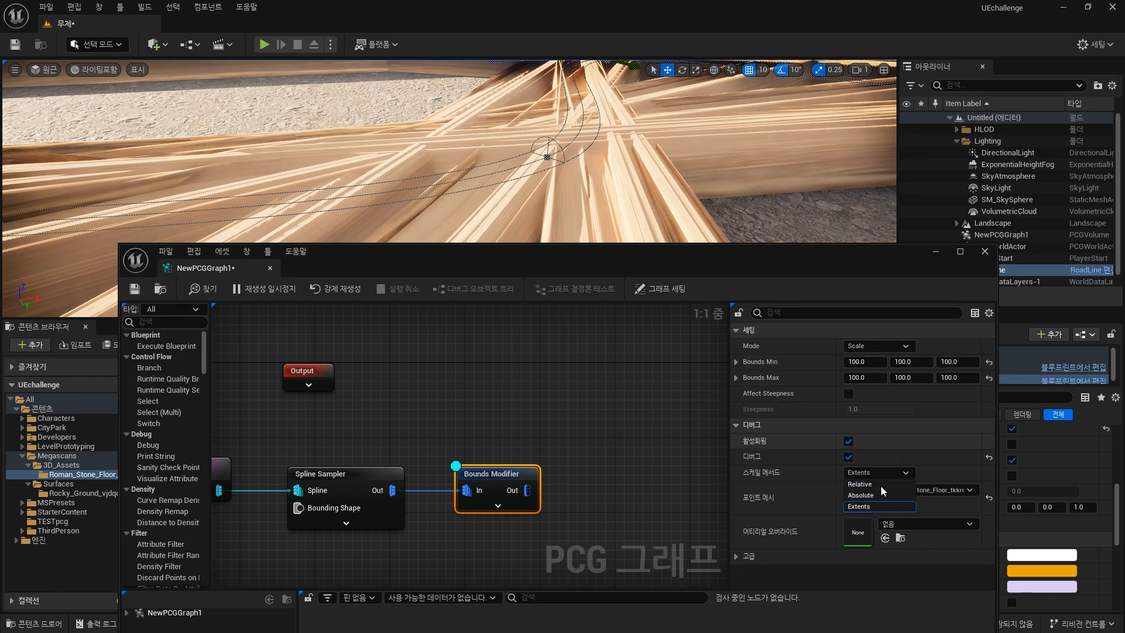
{"action": "left_click", "coordinate": [870, 511]}
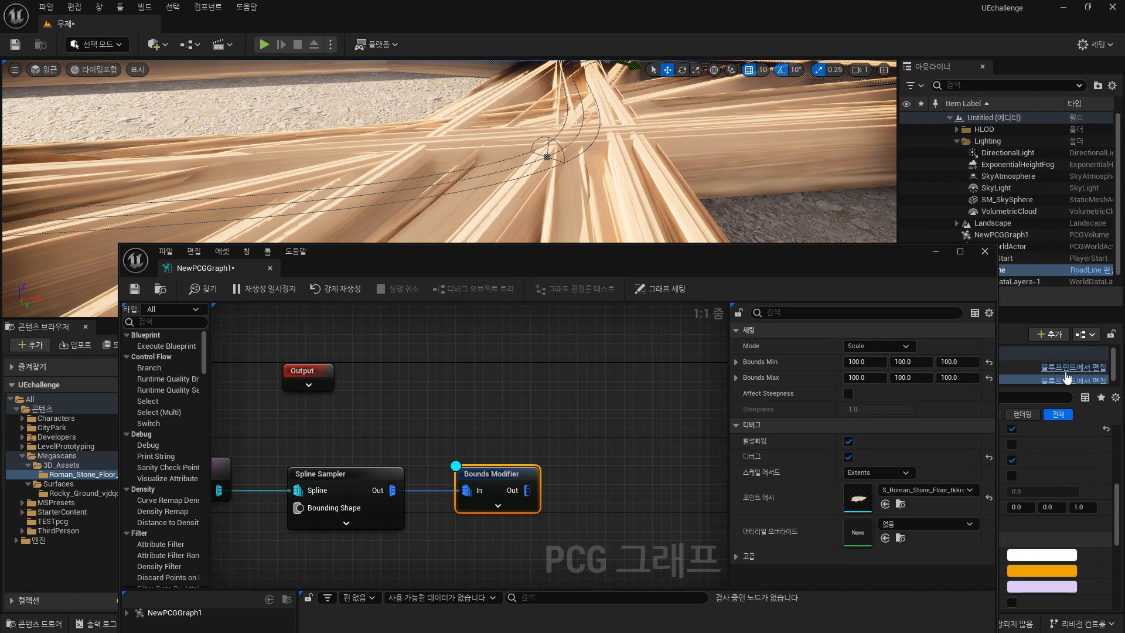
{"action": "right_click_drag", "start_coordinate": [681, 204], "coordinate": [671, 174]}
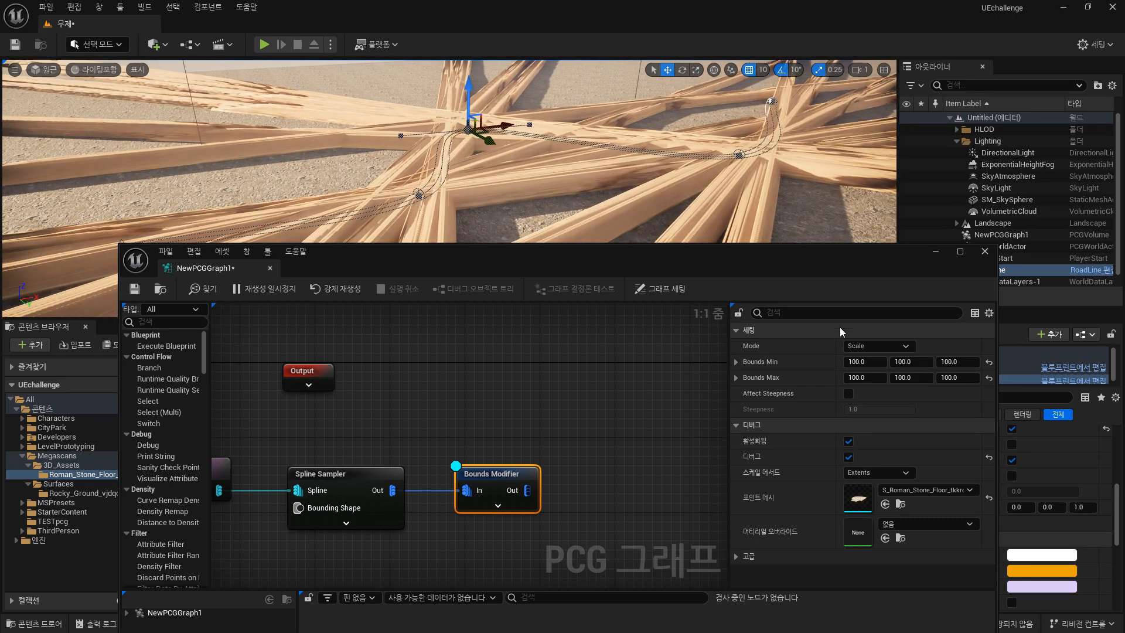
Set the Bounds Min X and Bounds Max X values to 10.
{"action": "left_click", "coordinate": [862, 361]}
{"action": "type", "text": "10"}
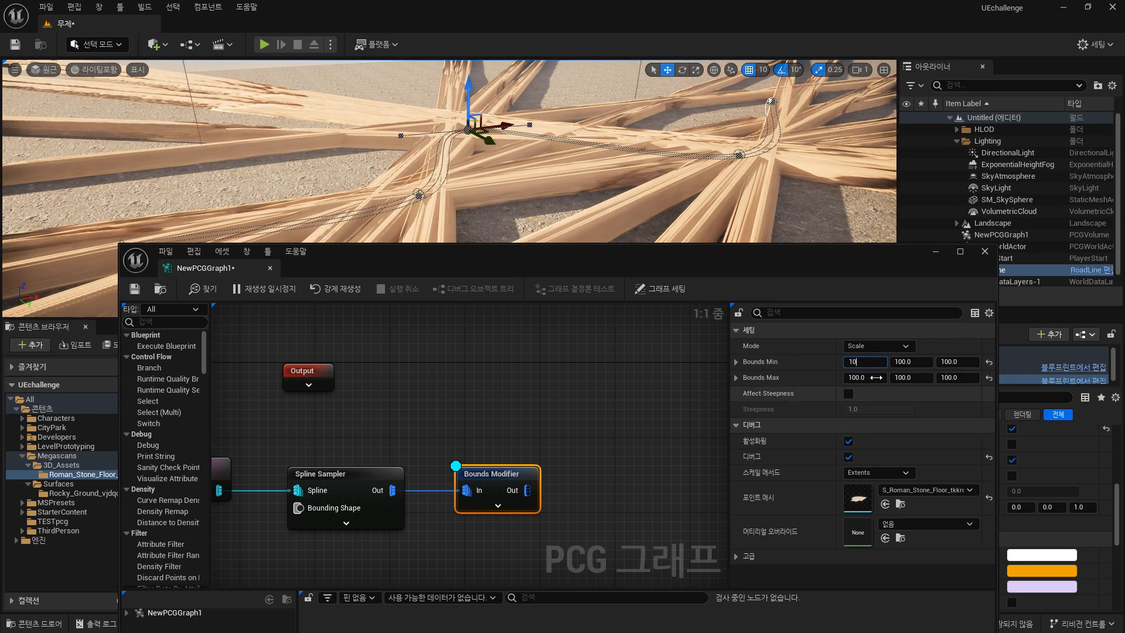
{"action": "left_click", "coordinate": [876, 377]}
{"action": "type", "text": "10"}
Set the Bounds Min X and Bounds Max X values to 1.
{"action": "left_click", "coordinate": [875, 363]}
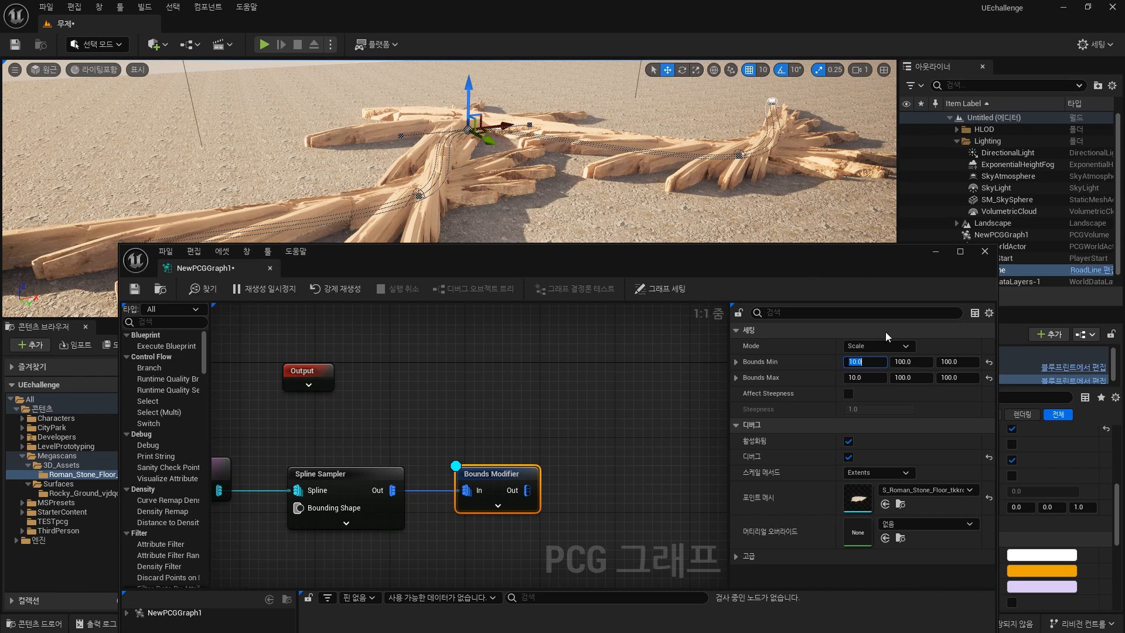
{"action": "type", "text": "1"}
{"action": "left_click", "coordinate": [866, 377]}
{"action": "type", "text": "1"}
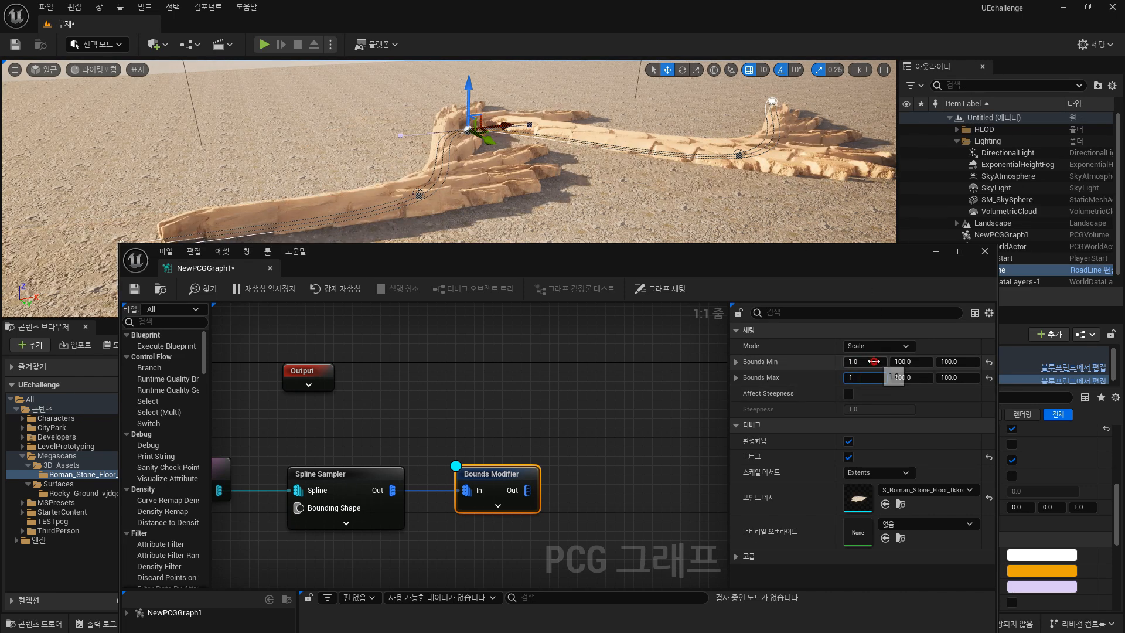
{"action": "left_click", "coordinate": [873, 362]}
{"action": "right_click_drag", "start_coordinate": [534, 169], "coordinate": [505, 179]}
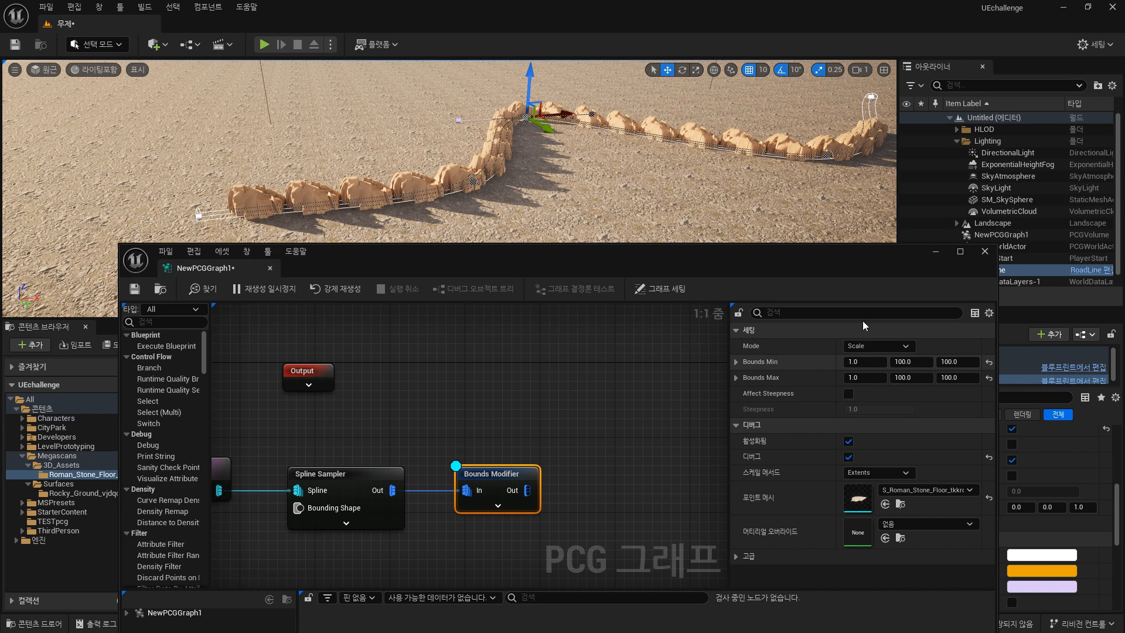
Set the Bounds Min Y and Bounds Max Y values to 1.
{"action": "left_click", "coordinate": [913, 361]}
{"action": "left_click", "coordinate": [919, 378]}
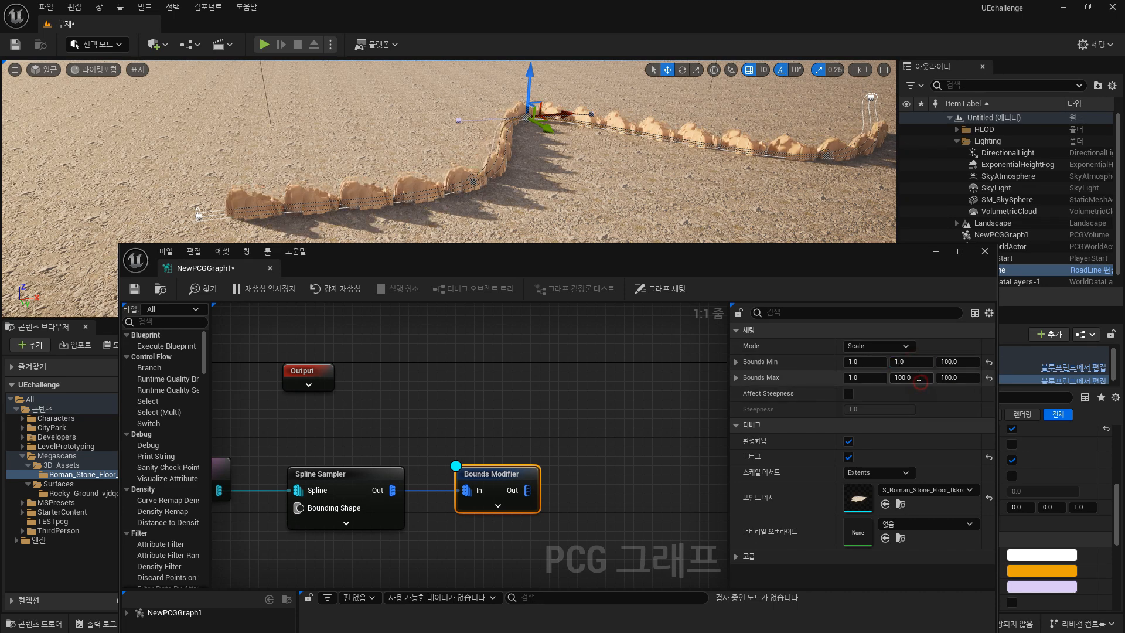
{"action": "type", "text": "1"}
{"action": "key", "text": "Tab"}
{"action": "left_click", "coordinate": [916, 362]}
{"action": "type", "text": "1"}
{"action": "key", "text": "Return"}
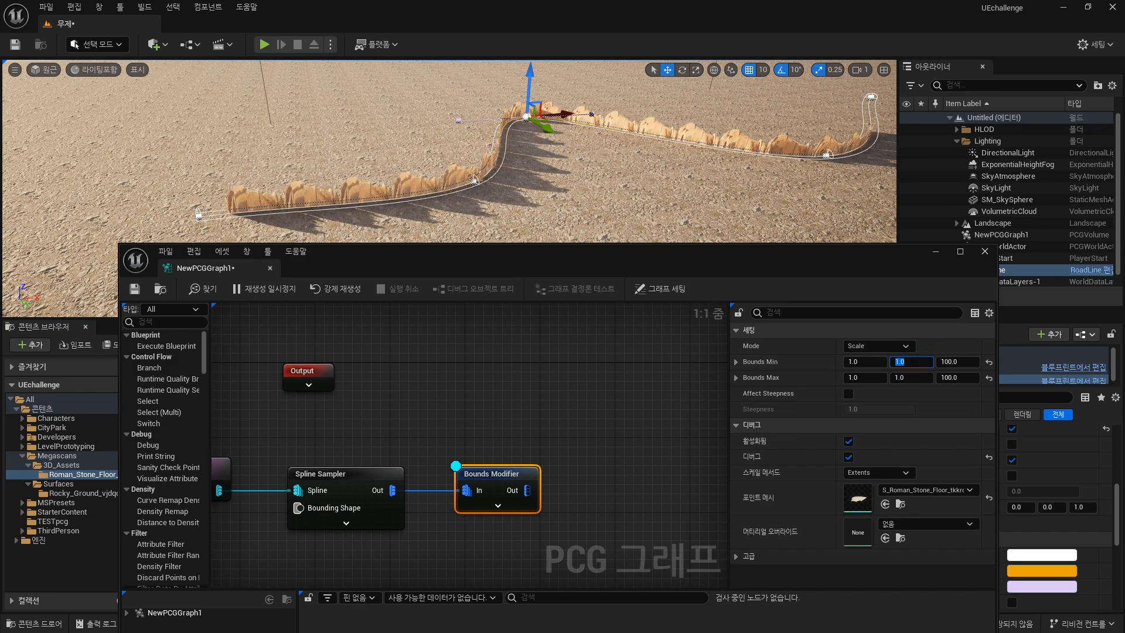
{"action": "left_click_drag", "start_coordinate": [519, 222], "coordinate": [410, 193], "text": "alt"}
{"action": "left_click_drag", "start_coordinate": [363, 152], "coordinate": [503, 207], "text": "alt"}
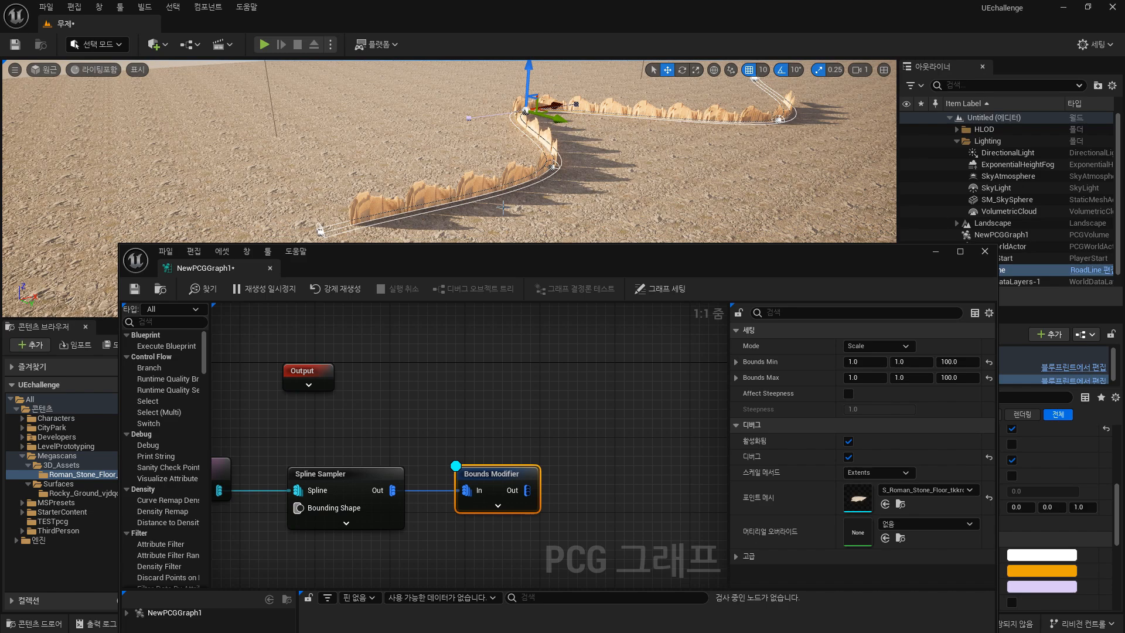
{"action": "left_click_drag", "start_coordinate": [582, 191], "coordinate": [575, 165], "text": "alt"}
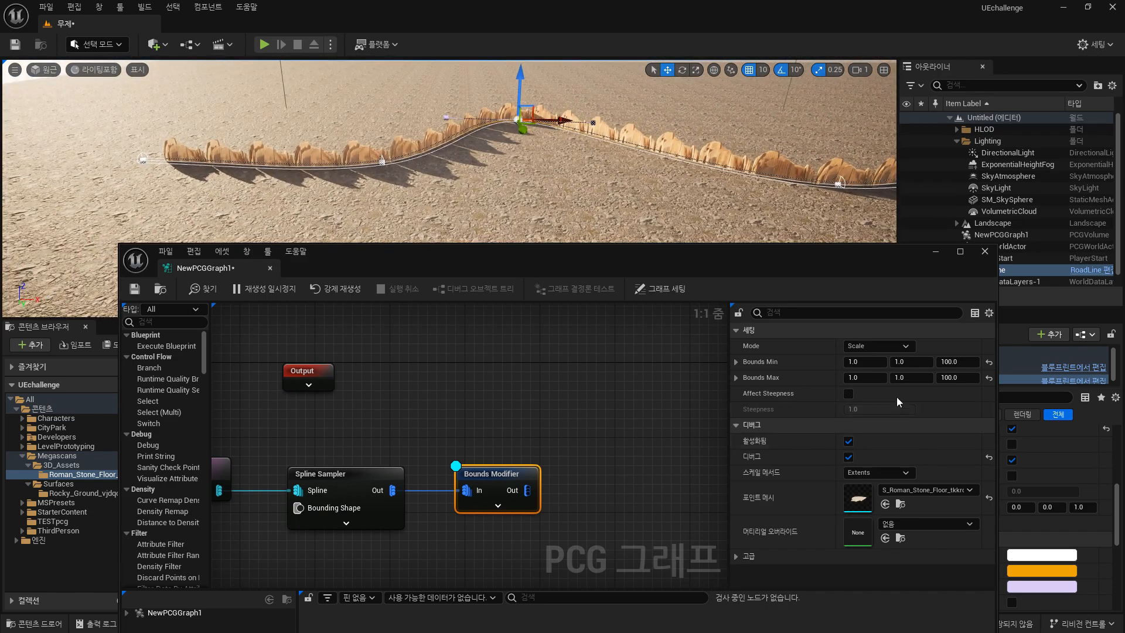
Restore the Bounds Min Y and Bounds Max Y values to 100.
{"action": "left_click", "coordinate": [919, 378]}
{"action": "type", "text": "100"}
{"action": "left_click", "coordinate": [916, 363]}
{"action": "type", "text": "10"}
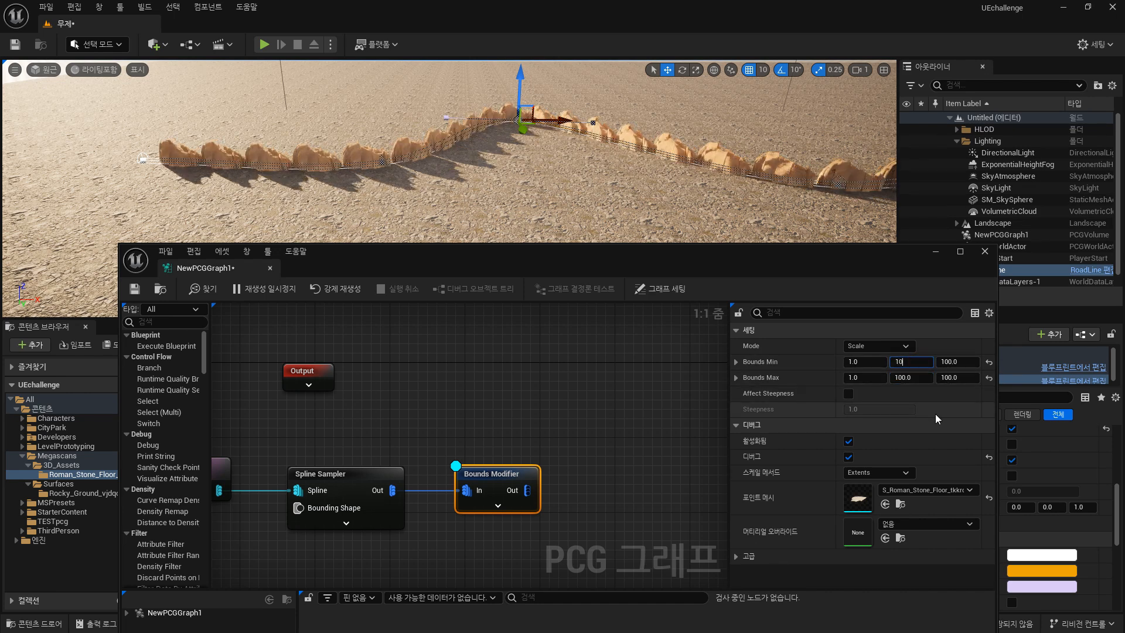
{"action": "type", "text": "0"}
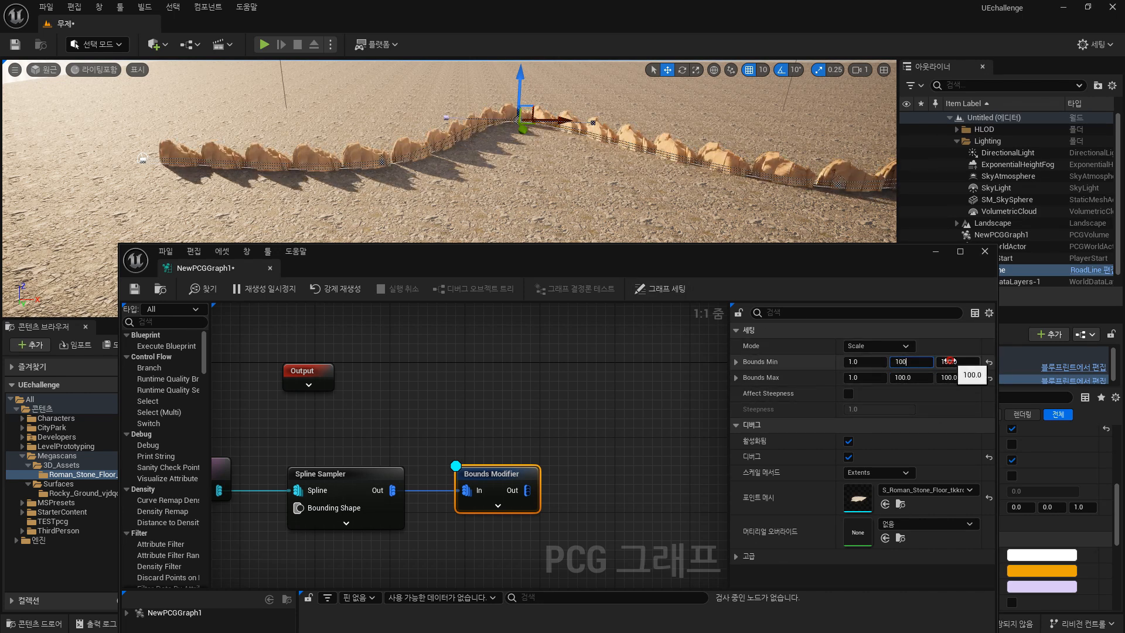
Set the Bounds Min Z and Bounds Max Z values to 1.
{"action": "left_click", "coordinate": [959, 362]}
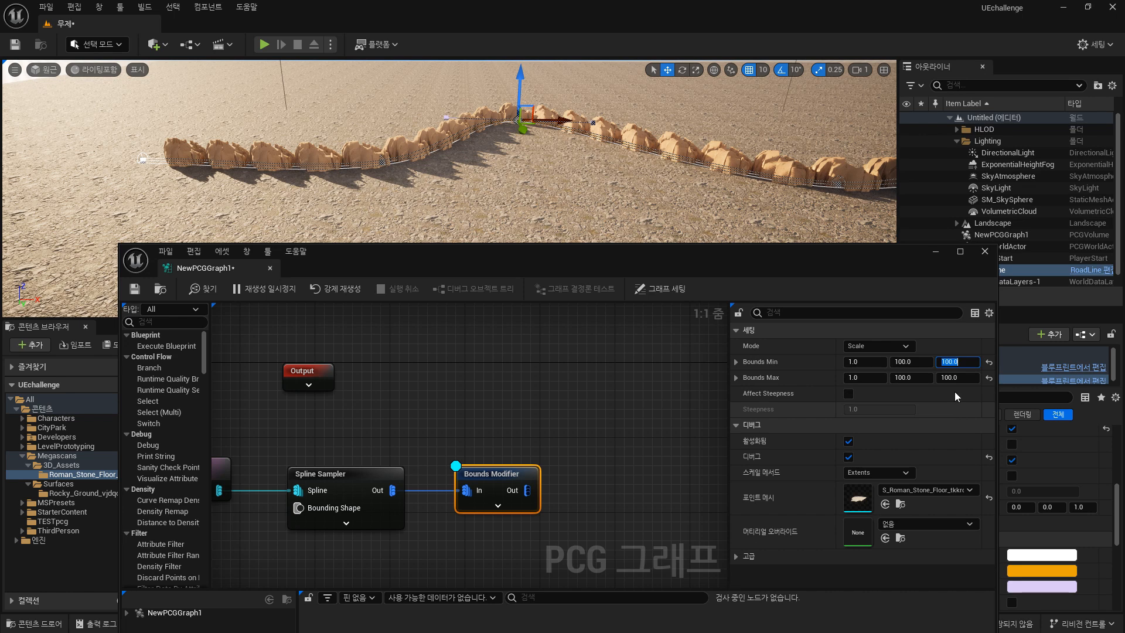
{"action": "type", "text": "10"}
{"action": "left_click", "coordinate": [959, 378]}
{"action": "type", "text": "1"}
{"action": "key", "text": "Return"}
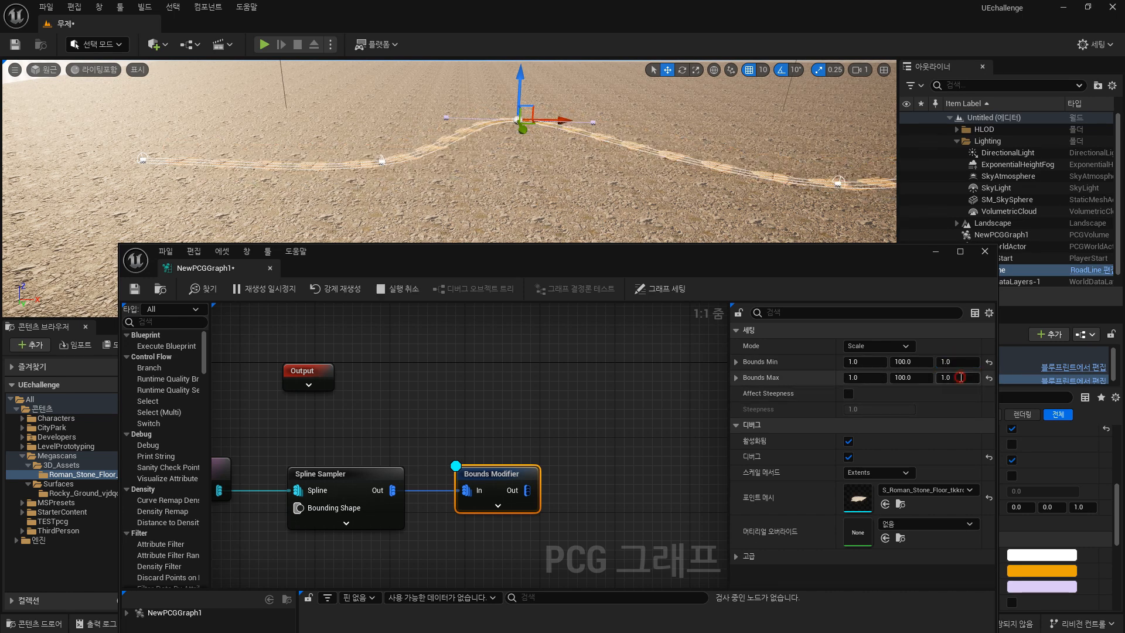
Set the Bounds Min Z and Bounds Max Z values to 10.
{"action": "left_click", "coordinate": [960, 377]}
{"action": "left_click", "coordinate": [959, 363]}
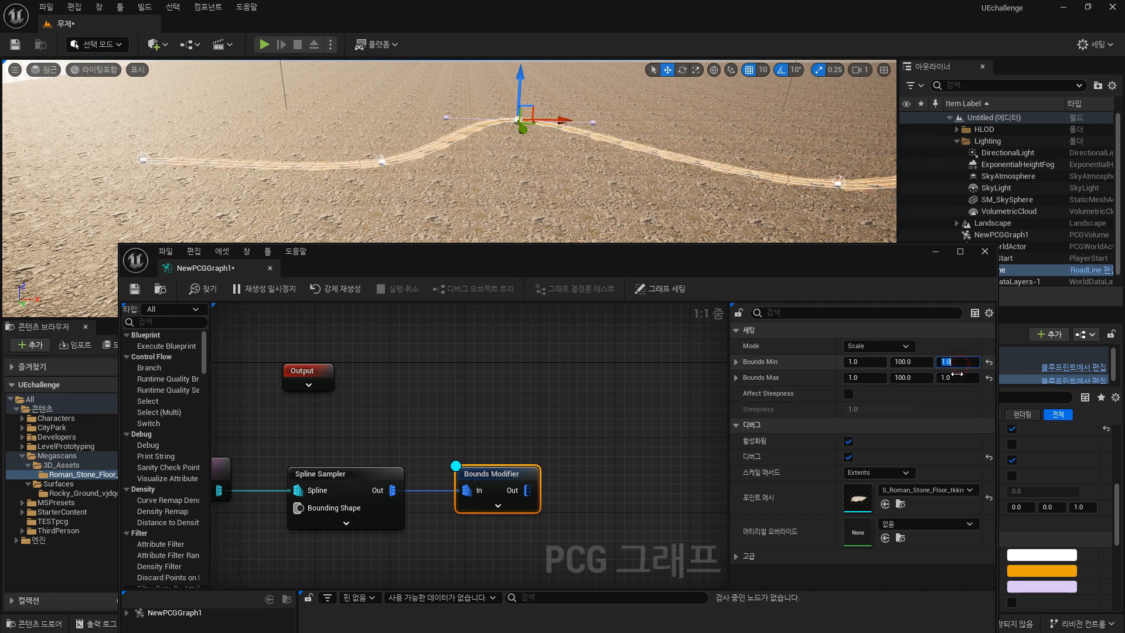
{"action": "type", "text": "10"}
{"action": "left_click", "coordinate": [960, 380]}
{"action": "type", "text": "10"}
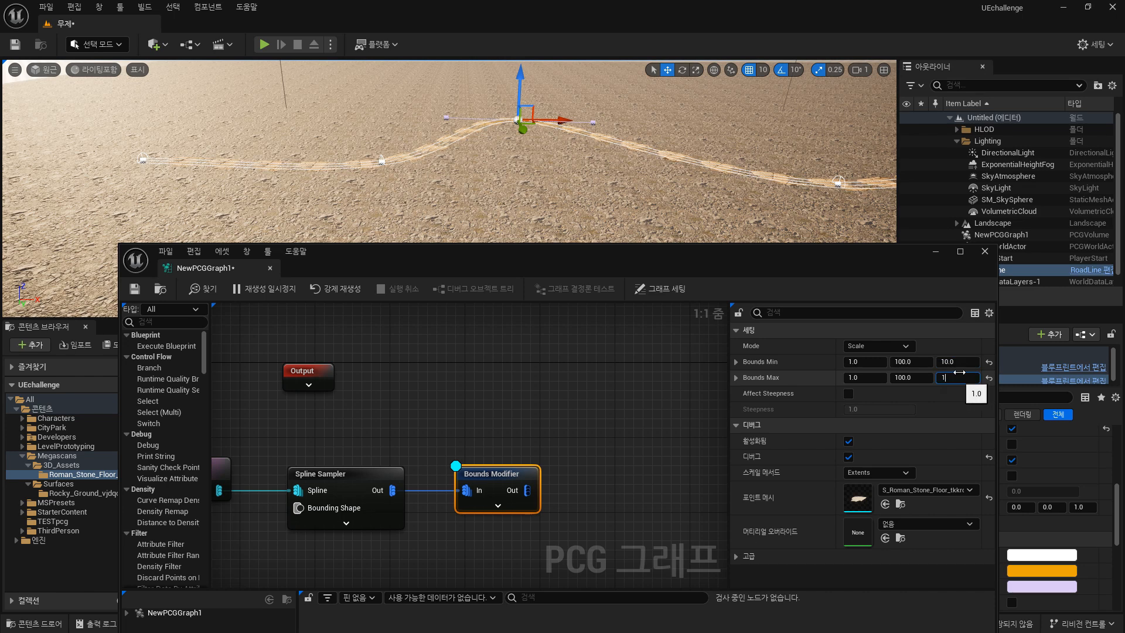
{"action": "left_click", "coordinate": [958, 363]}
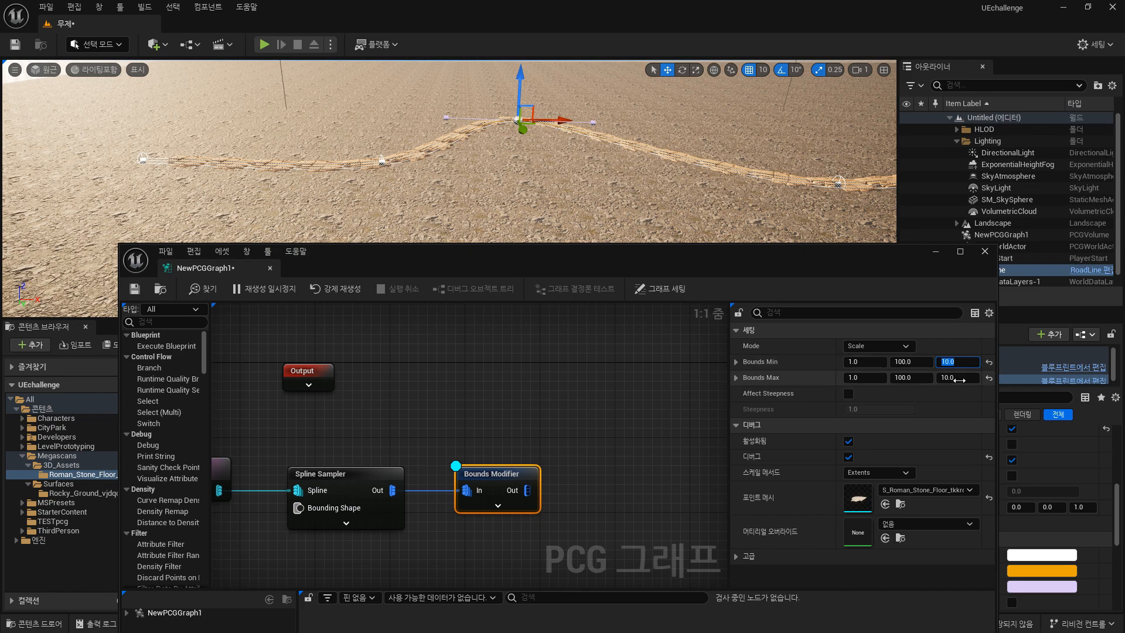
Select a RoadLine spline point and scale it up to widen the stone road around it.
{"action": "right_click_drag", "start_coordinate": [331, 162], "coordinate": [302, 144]}
{"action": "key", "text": "w"}
{"action": "key", "text": "w"}
{"action": "right_click_drag", "start_coordinate": [532, 188], "coordinate": [832, 153]}
{"action": "key", "text": "d"}
{"action": "scroll", "coordinate": [533, 188], "scroll_direction": "down", "scroll_amount": 3}
{"action": "key", "text": "e"}
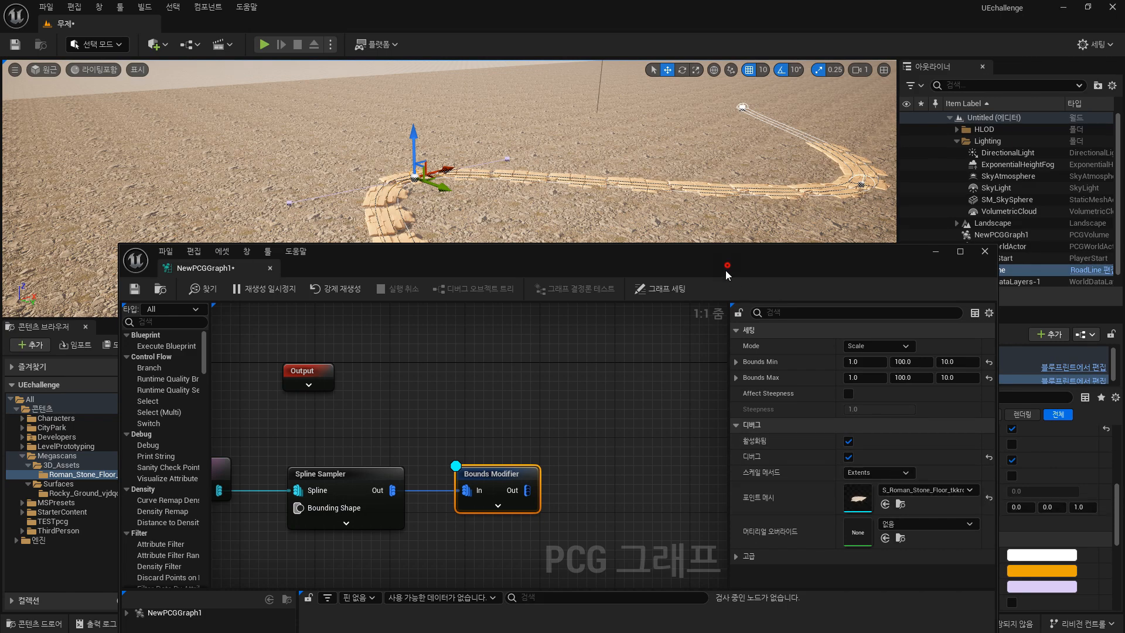
{"action": "left_click_drag", "start_coordinate": [728, 269], "coordinate": [723, 314]}
{"action": "right_click_drag", "start_coordinate": [511, 192], "coordinate": [511, 185]}
{"action": "key", "text": "q"}
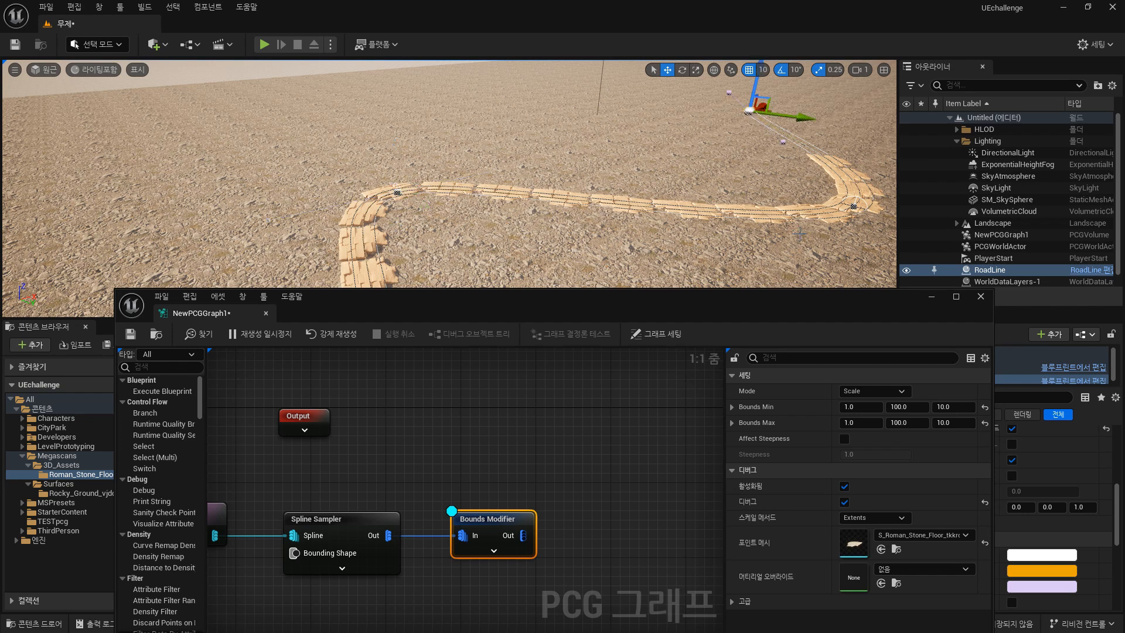
{"action": "left_click", "coordinate": [397, 192]}
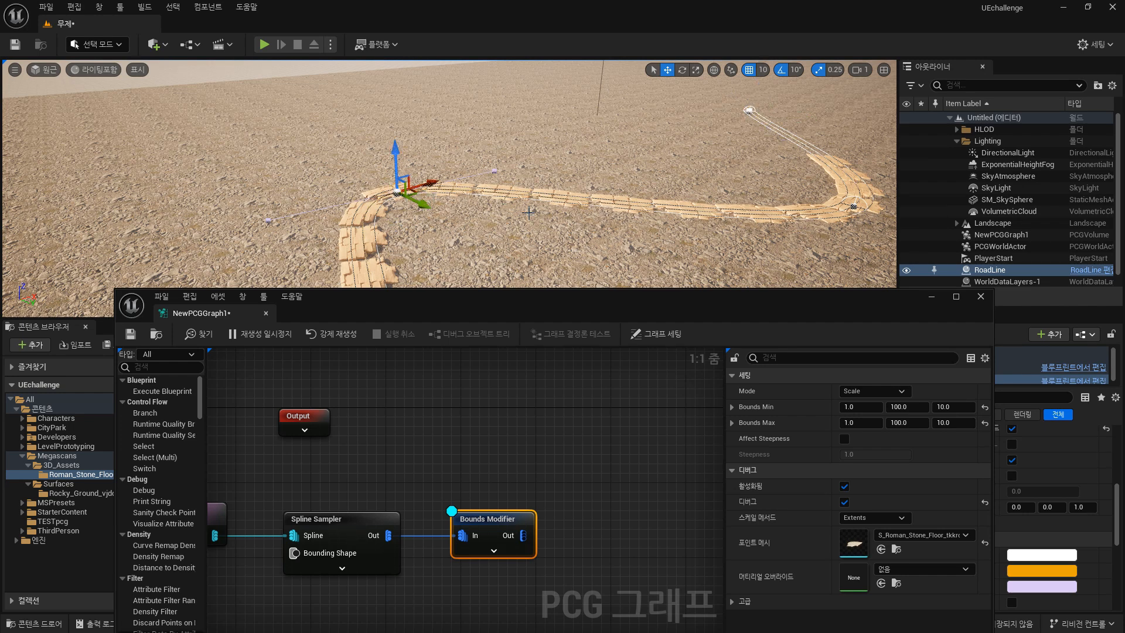
{"action": "key", "text": "r"}
{"action": "left_click_drag", "start_coordinate": [410, 208], "coordinate": [442, 228]}
Try Spline Sampler Distance Increment values of 100 and 50, then restore it to 300.
{"action": "right_click_drag", "start_coordinate": [669, 167], "coordinate": [433, 193]}
{"action": "mouse_move", "coordinate": [553, 239]}
{"action": "right_mouse_down"}
{"action": "mouse_move", "coordinate": [586, 226]}
{"action": "mouse_move", "coordinate": [542, 234]}
{"action": "mouse_move", "coordinate": [552, 239]}
{"action": "right_mouse_up"}
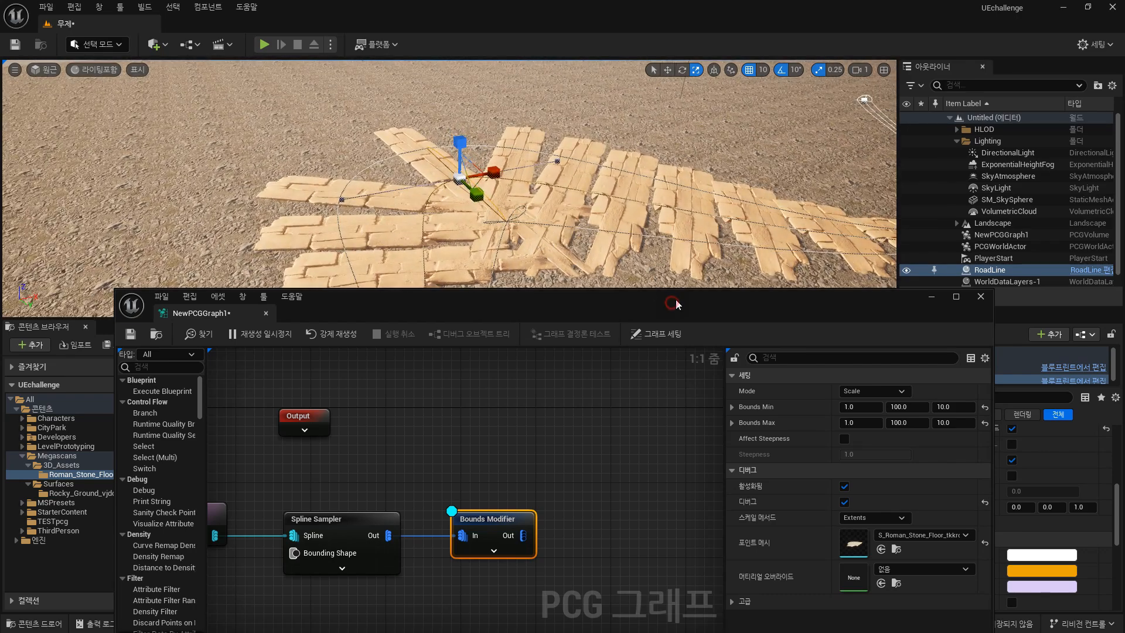
{"action": "left_click_drag", "start_coordinate": [675, 304], "coordinate": [676, 304]}
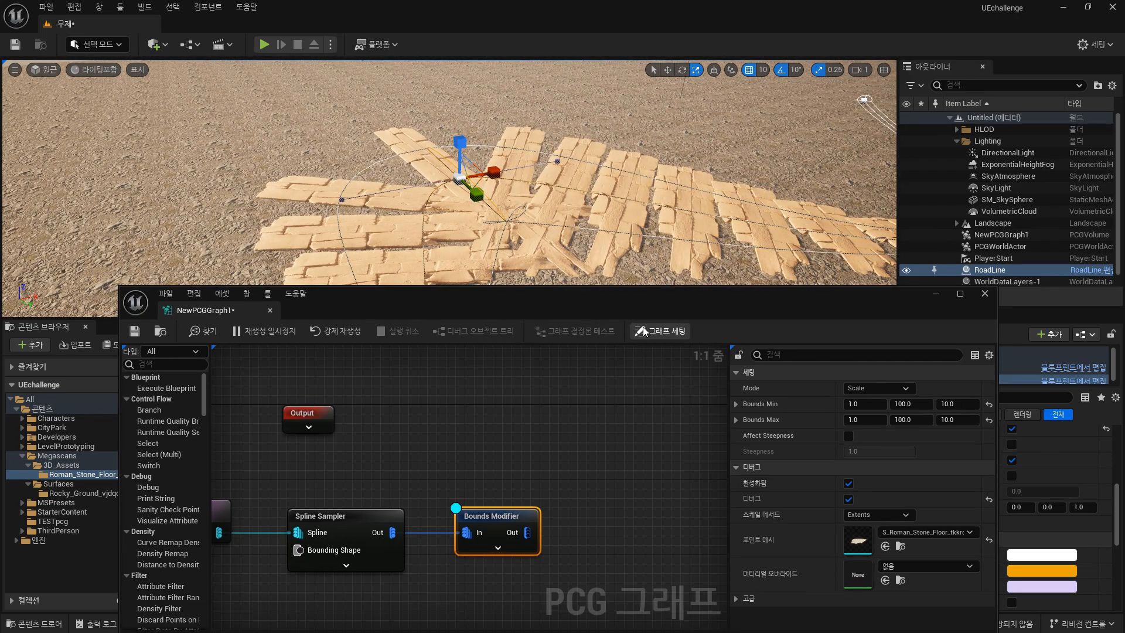
{"action": "left_click_drag", "start_coordinate": [609, 299], "coordinate": [605, 325]}
{"action": "right_click_drag", "start_coordinate": [586, 237], "coordinate": [680, 245]}
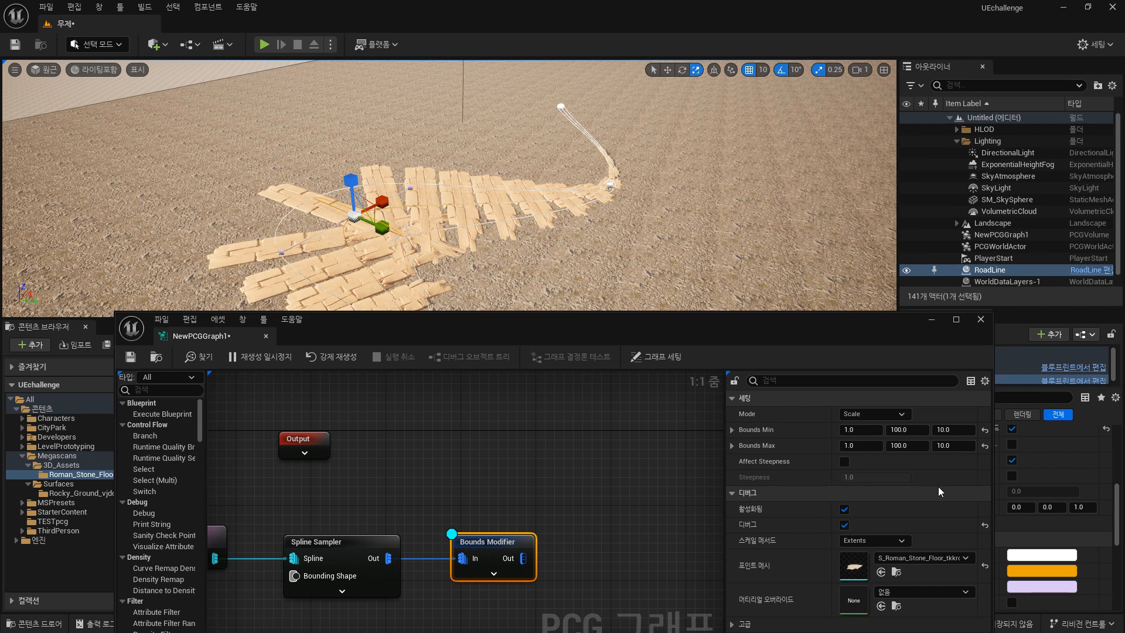
{"action": "left_click", "coordinate": [340, 557]}
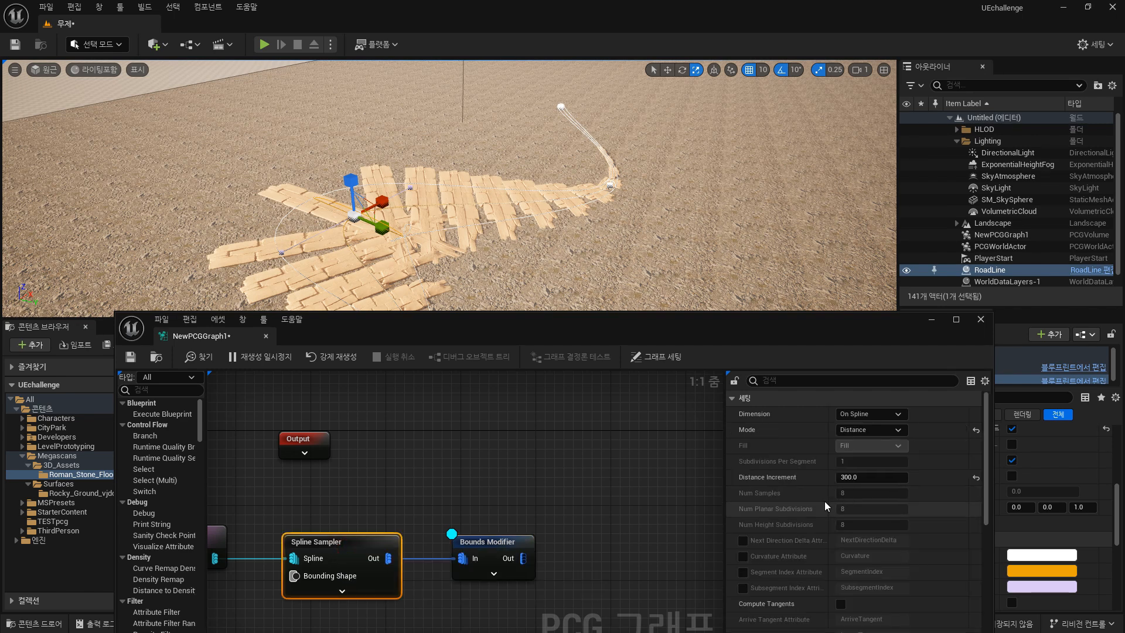
{"action": "left_click", "coordinate": [872, 477]}
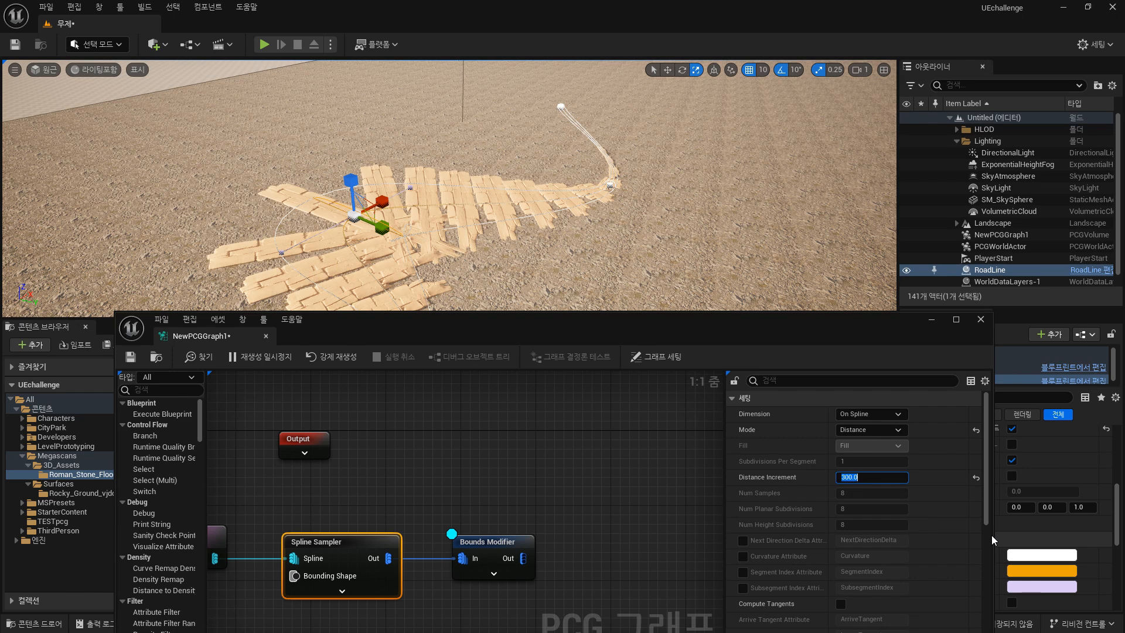
{"action": "type", "text": "100"}
{"action": "key", "text": "Return"}
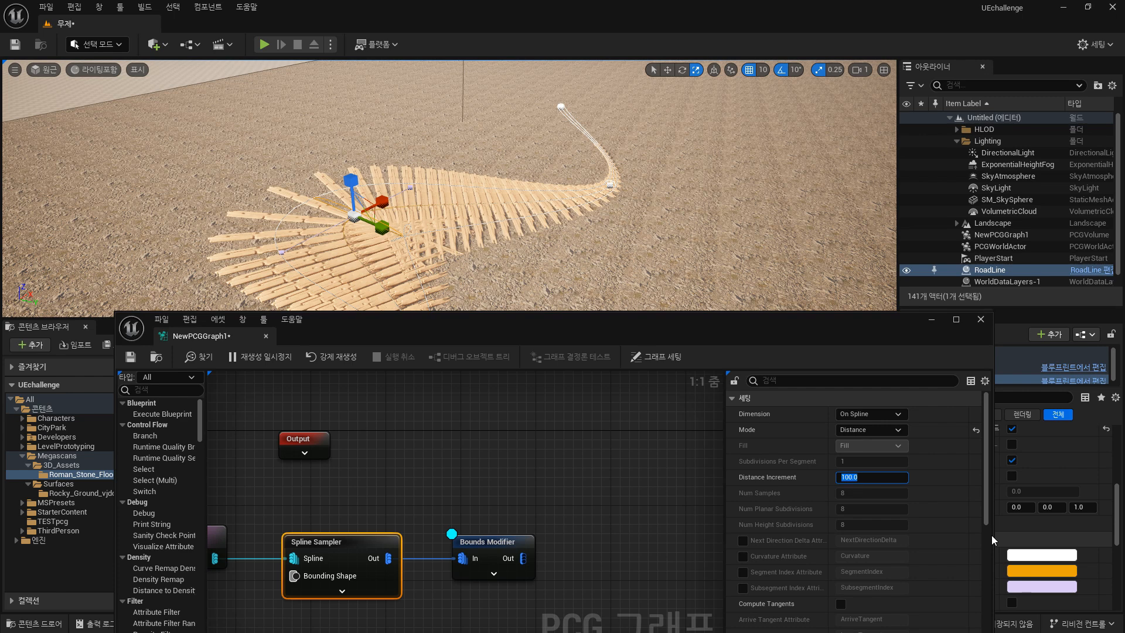
{"action": "type", "text": "50"}
{"action": "key", "text": "Return"}
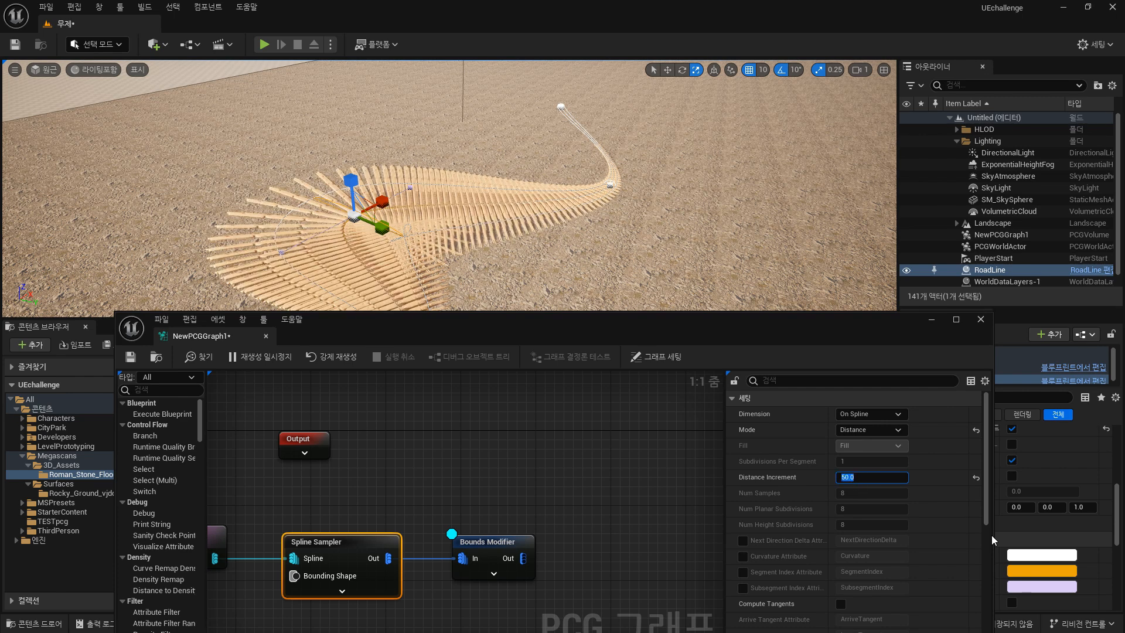
{"action": "type", "text": "300"}
{"action": "key", "text": "Return"}
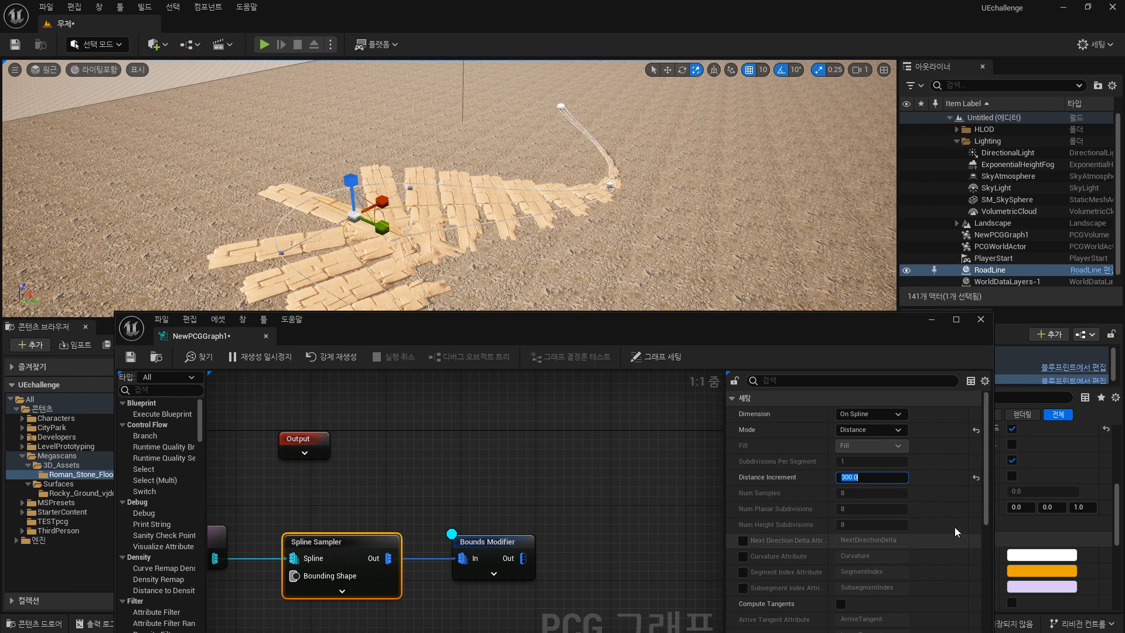
Switch the Bounds Modifier's debug scale method to Absolute.
{"action": "scroll", "coordinate": [954, 463], "scroll_direction": "down", "scroll_amount": 10}
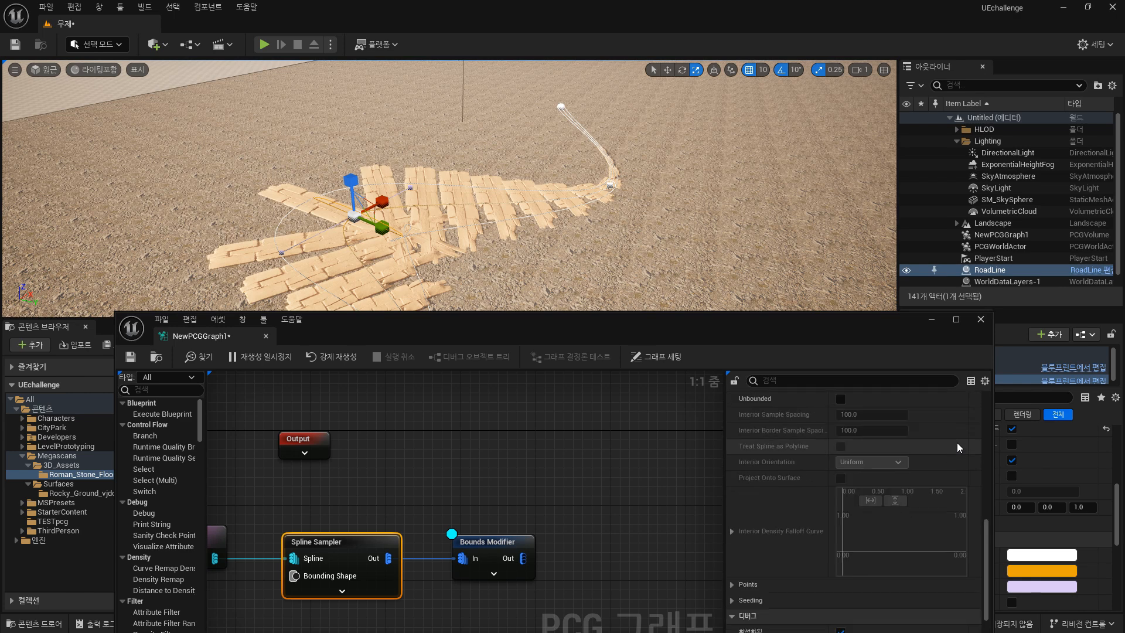
{"action": "left_click", "coordinate": [503, 549]}
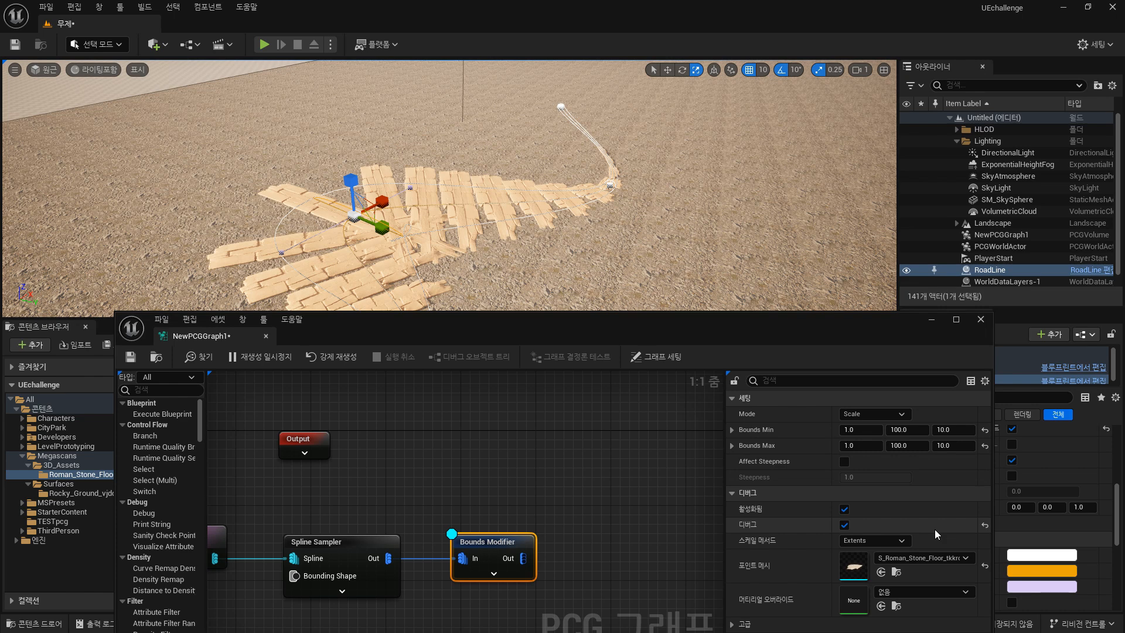
{"action": "left_click", "coordinate": [889, 540]}
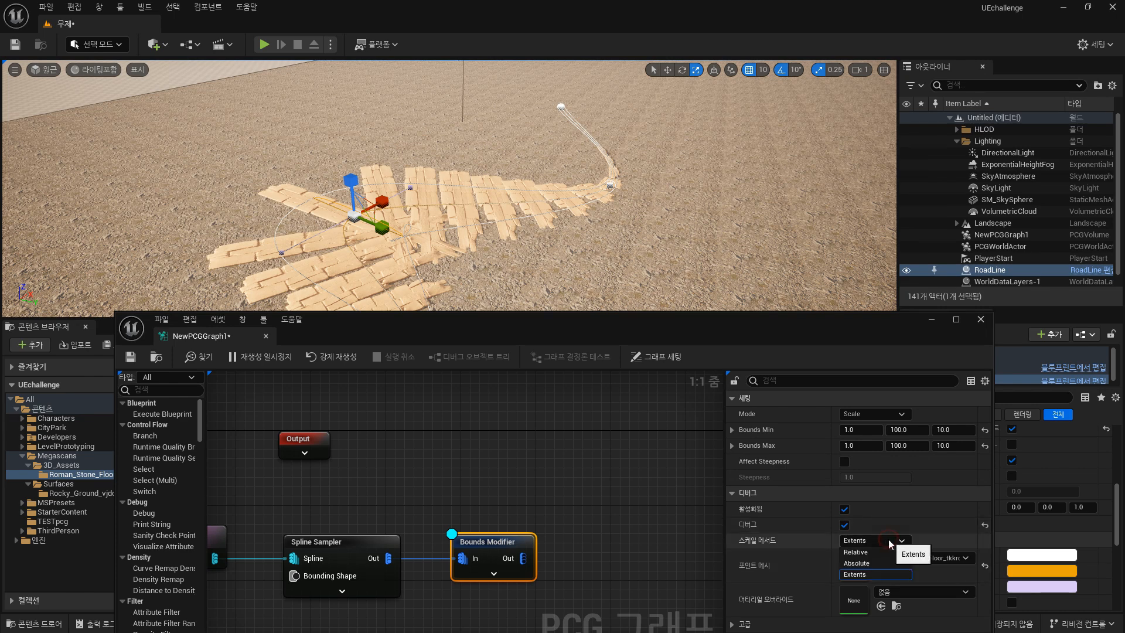
{"action": "left_click", "coordinate": [859, 563]}
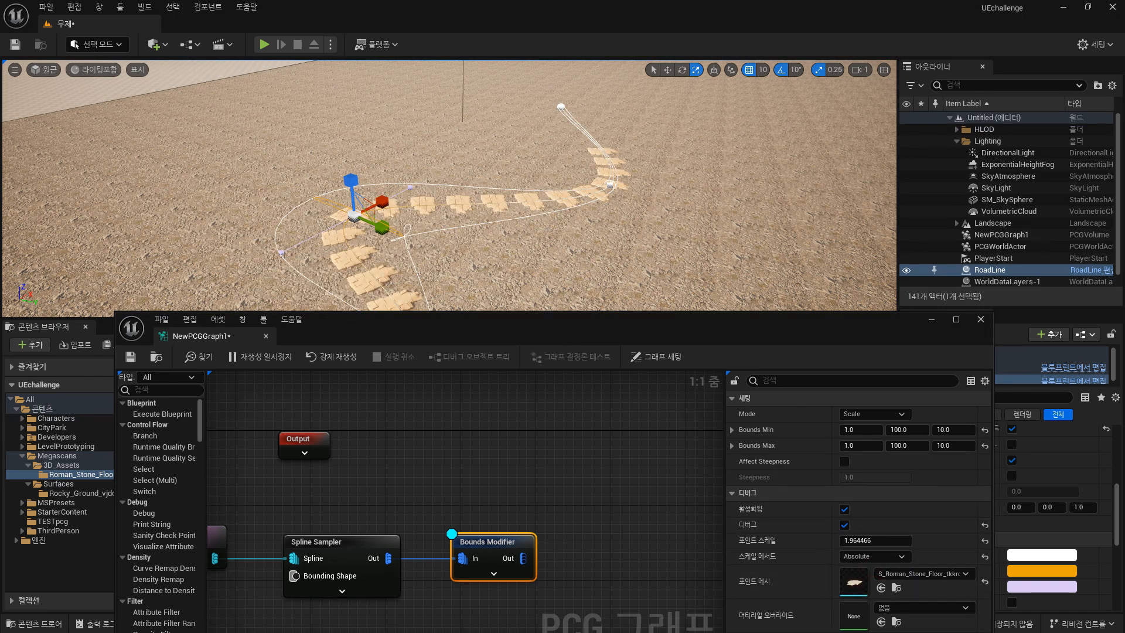
{"action": "right_click_drag", "start_coordinate": [422, 181], "coordinate": [363, 211]}
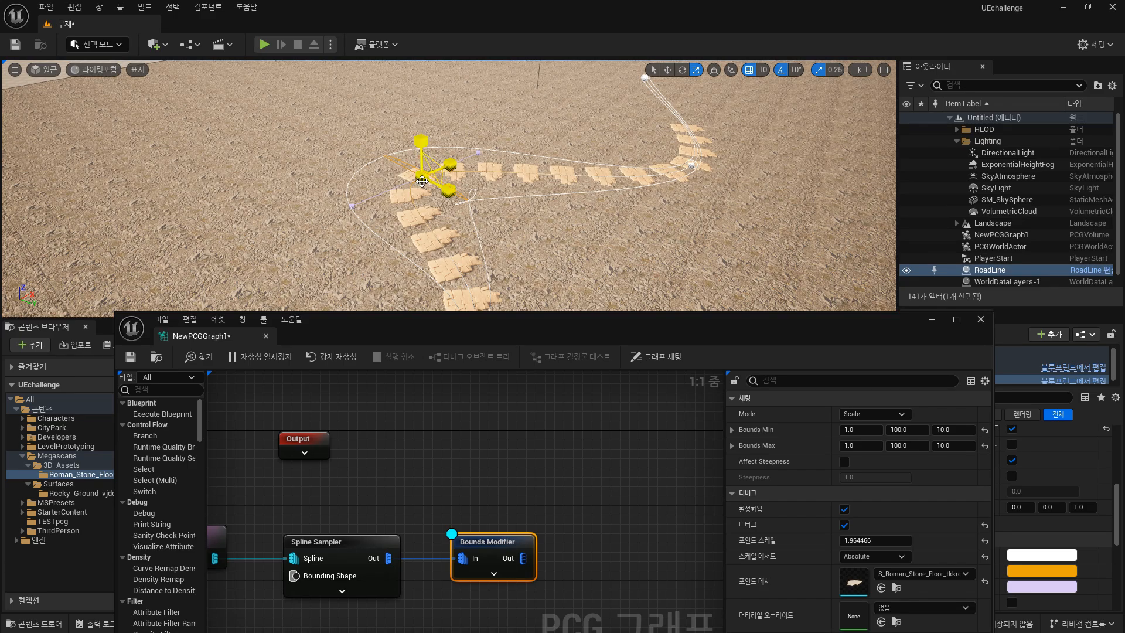
Undo the last scaling of the RoadLine spline point.
{"action": "right_click_drag", "start_coordinate": [680, 206], "coordinate": [644, 176]}
{"action": "left_click_drag", "start_coordinate": [414, 206], "coordinate": [820, 316]}
{"action": "left_click_drag", "start_coordinate": [414, 207], "coordinate": [631, 230]}
{"action": "key", "text": "ctrl+z"}
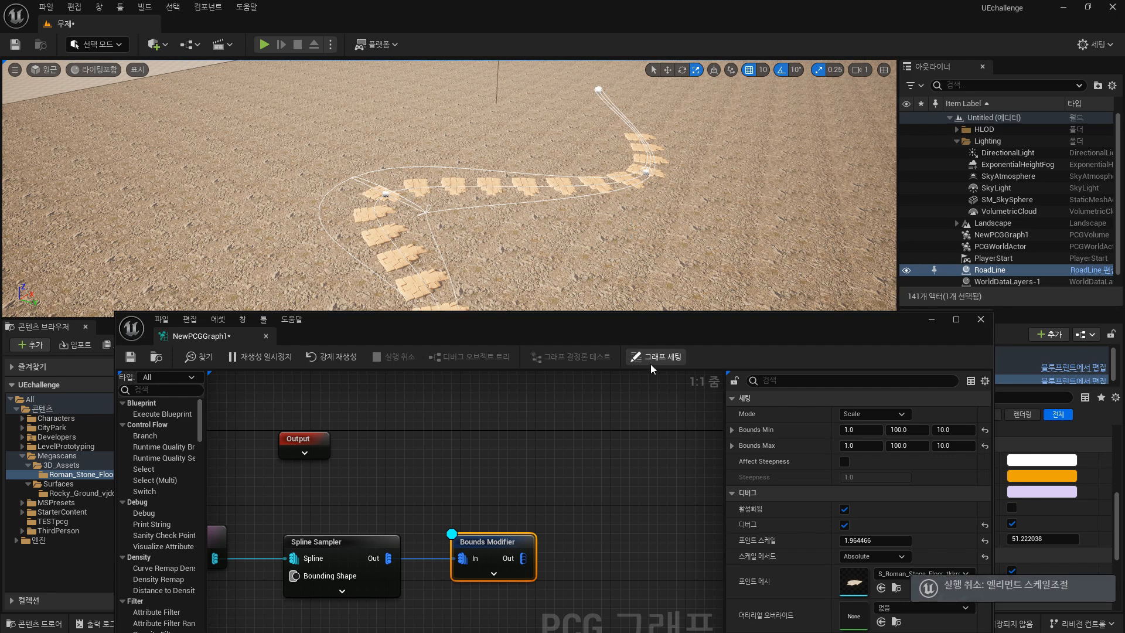
Set the Spline Sampler's Distance Increment to 100, trying 200 first.
{"action": "left_click", "coordinate": [361, 547]}
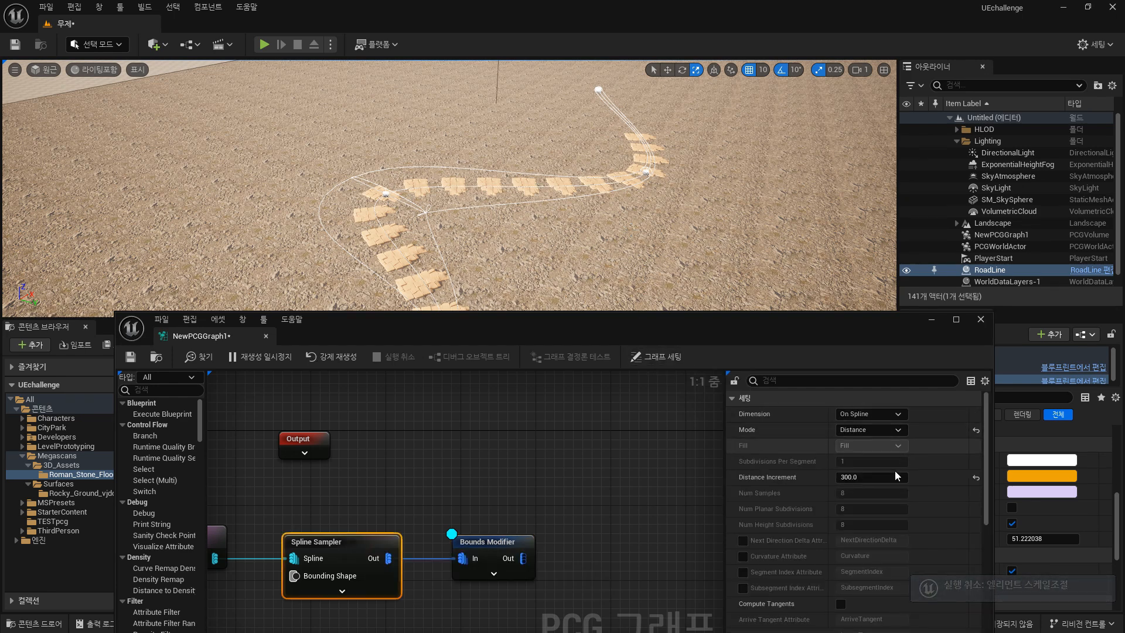
{"action": "left_click", "coordinate": [881, 479]}
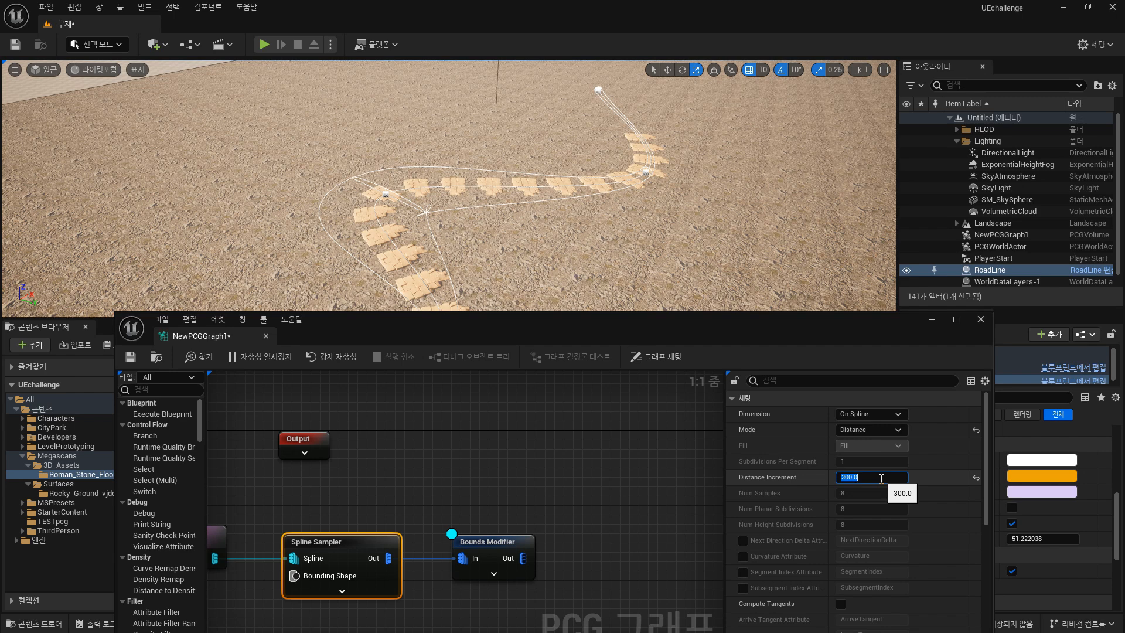
{"action": "type", "text": "200"}
{"action": "key", "text": "Return"}
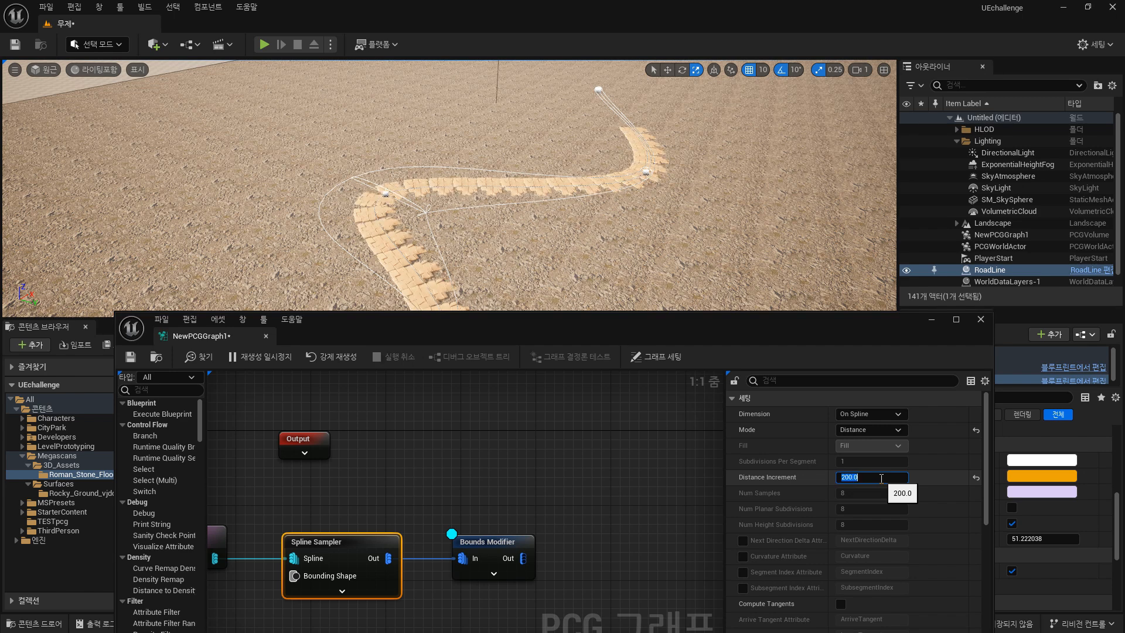
{"action": "type", "text": "100"}
{"action": "key", "text": "Return"}
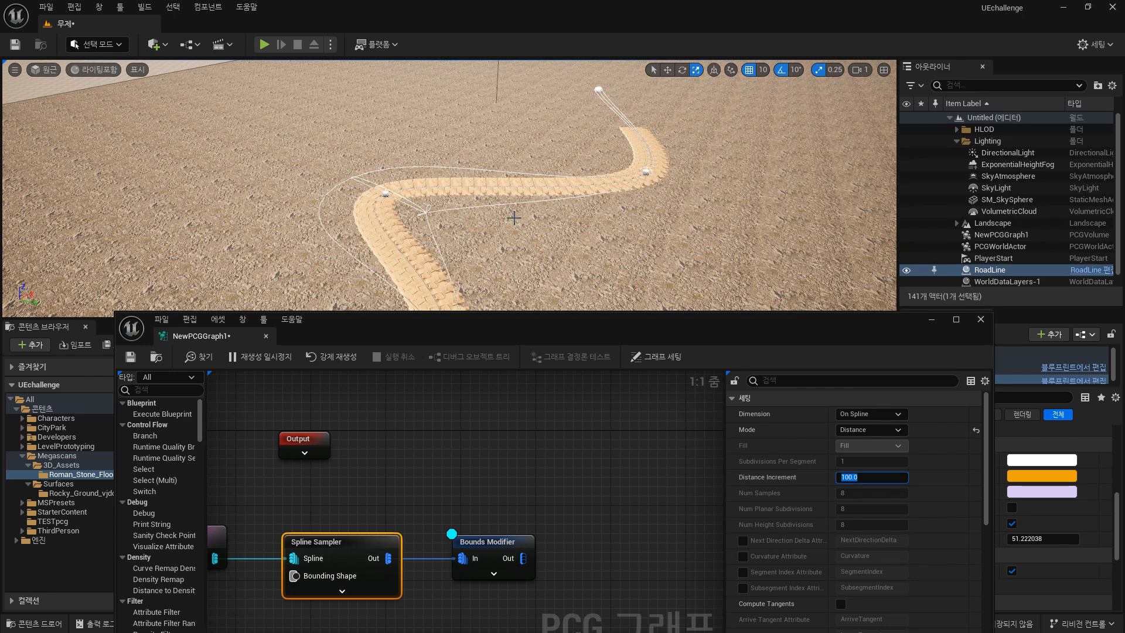
Switch the Bounds Modifier's debug scale method to Relative.
{"action": "left_click", "coordinate": [510, 545]}
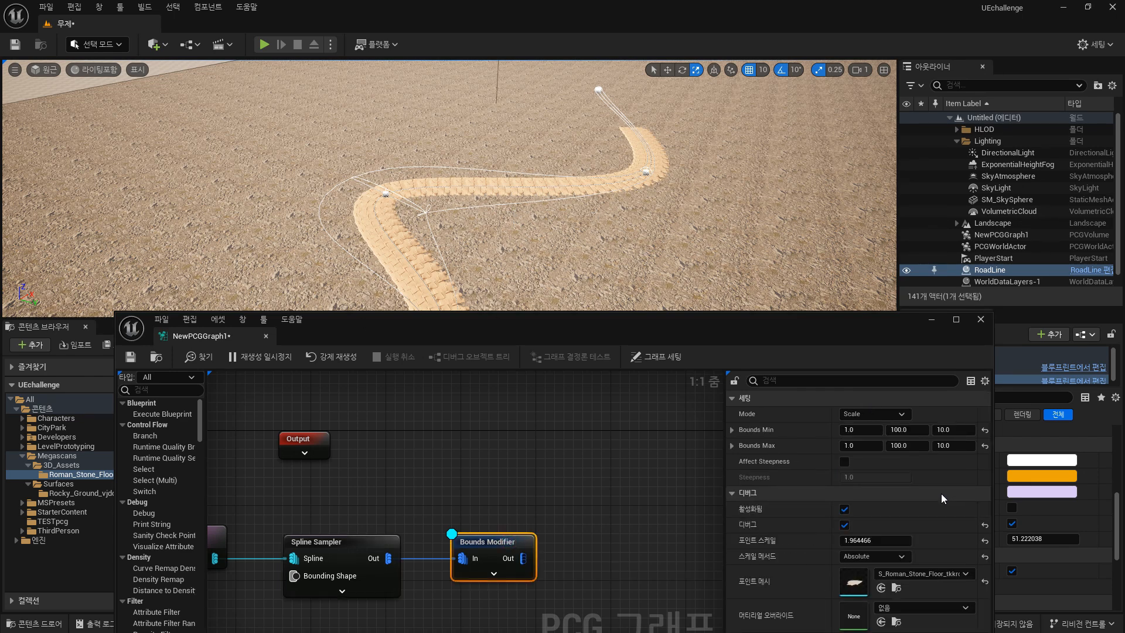
{"action": "left_click", "coordinate": [894, 560]}
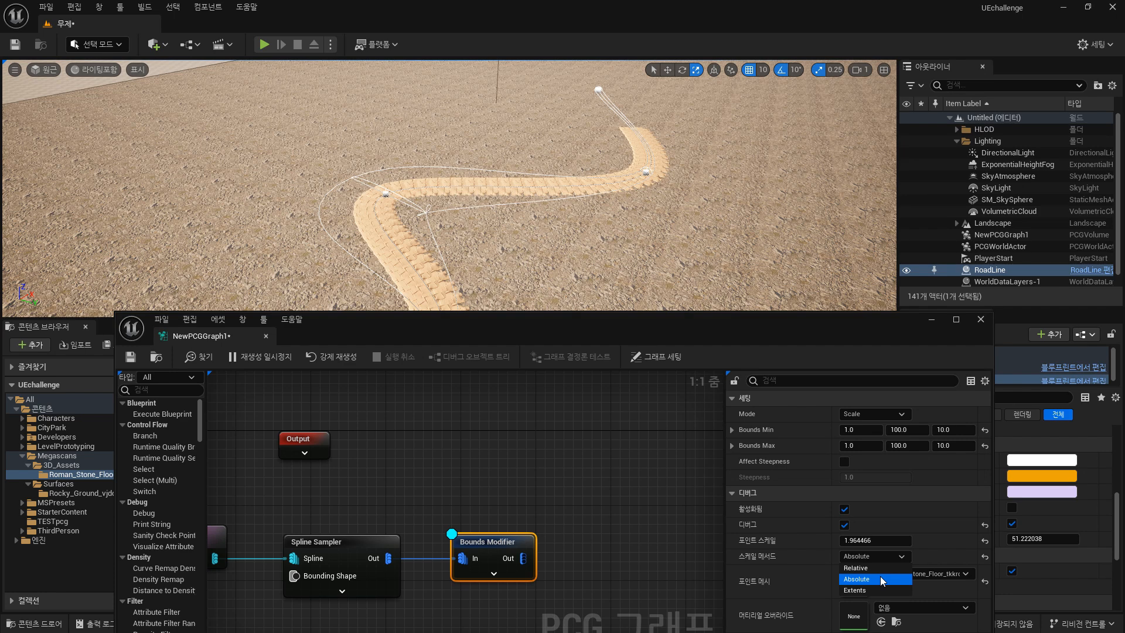
{"action": "left_click", "coordinate": [879, 567]}
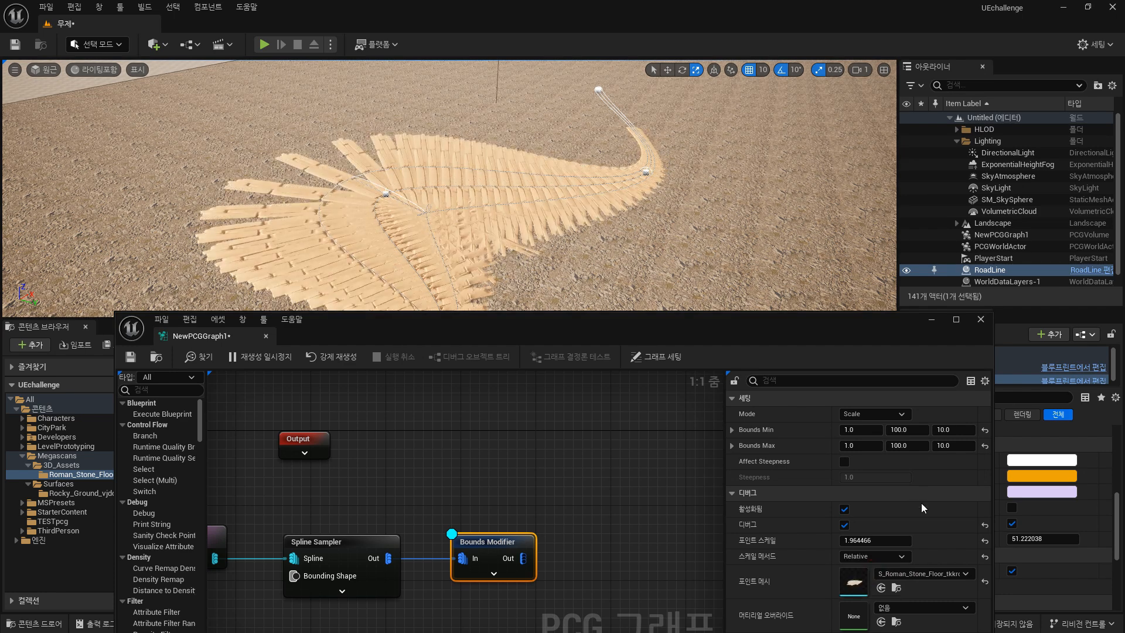
Try lowering the Bounds Modifier's debug point scale to about 0.7.
{"action": "left_click_drag", "start_coordinate": [874, 541], "coordinate": [853, 542]}
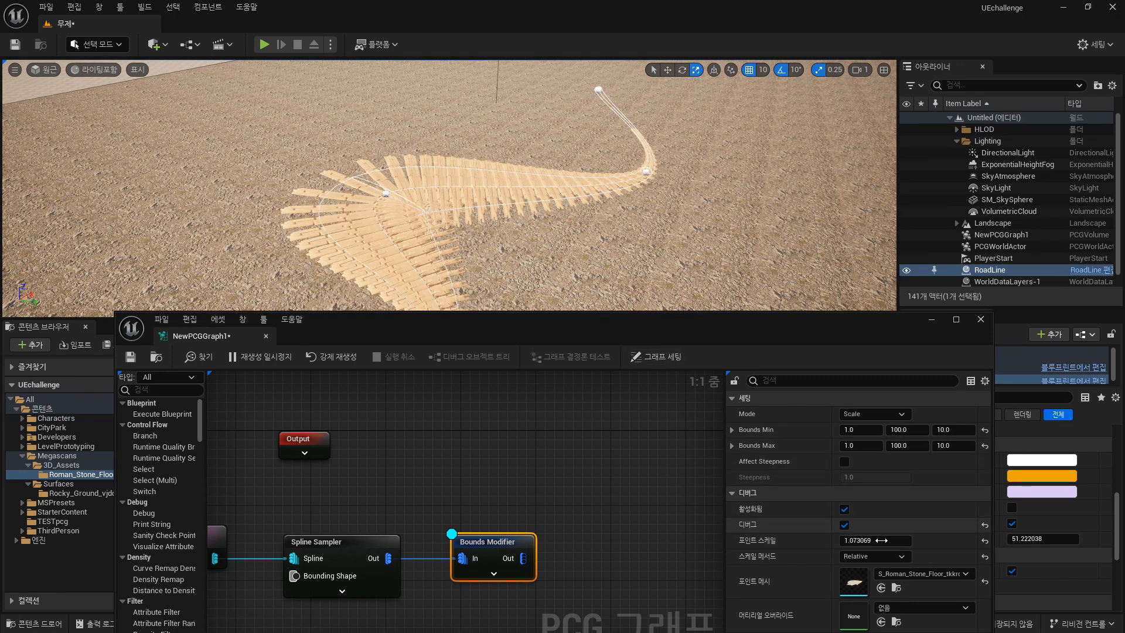
{"action": "left_click", "coordinate": [868, 542]}
{"action": "mouse_move", "coordinate": [868, 541]}
{"action": "left_mouse_down"}
{"action": "mouse_move", "coordinate": [856, 540]}
{"action": "mouse_move", "coordinate": [870, 541]}
{"action": "left_mouse_up"}
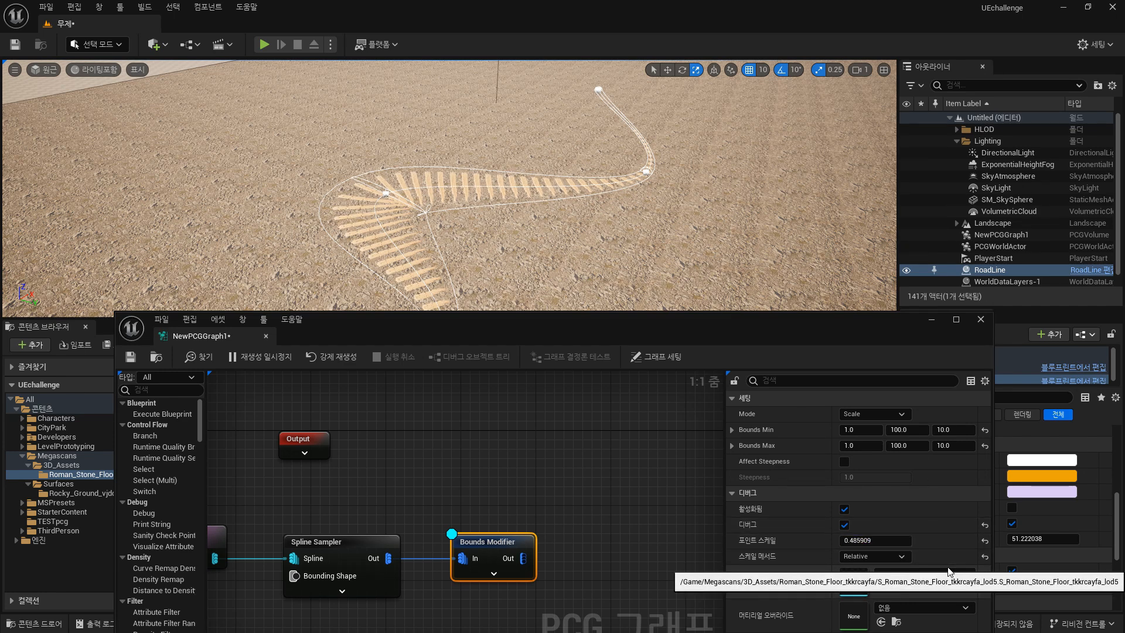
{"action": "left_click", "coordinate": [383, 192]}
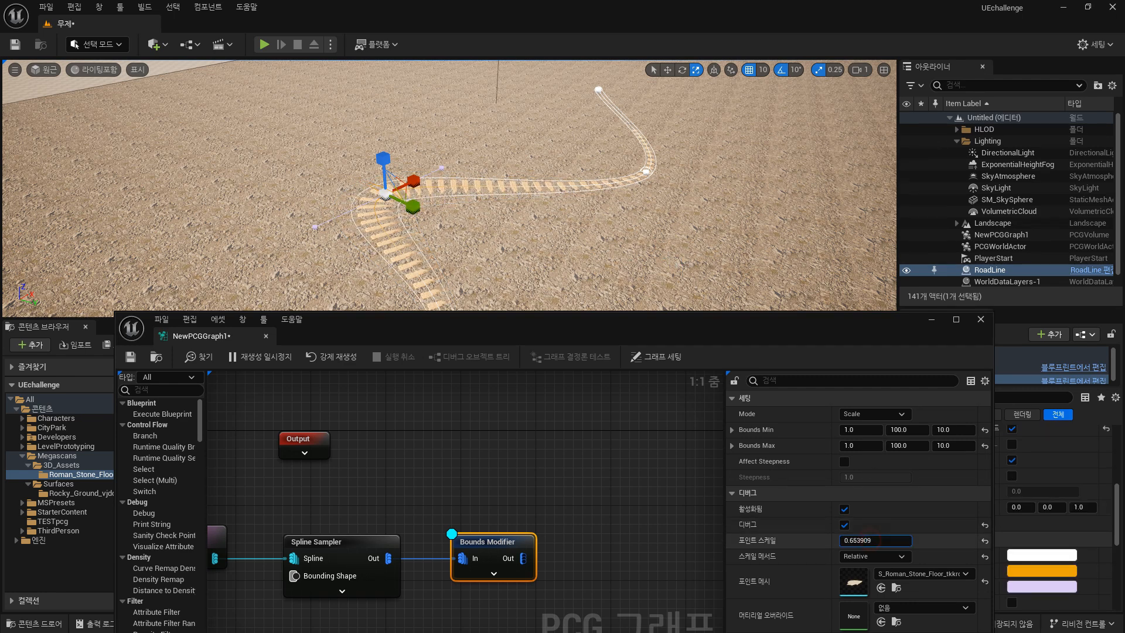
{"action": "mouse_move", "coordinate": [860, 540]}
{"action": "left_mouse_down"}
{"action": "mouse_move", "coordinate": [885, 540]}
{"action": "mouse_move", "coordinate": [862, 540]}
{"action": "left_mouse_up"}
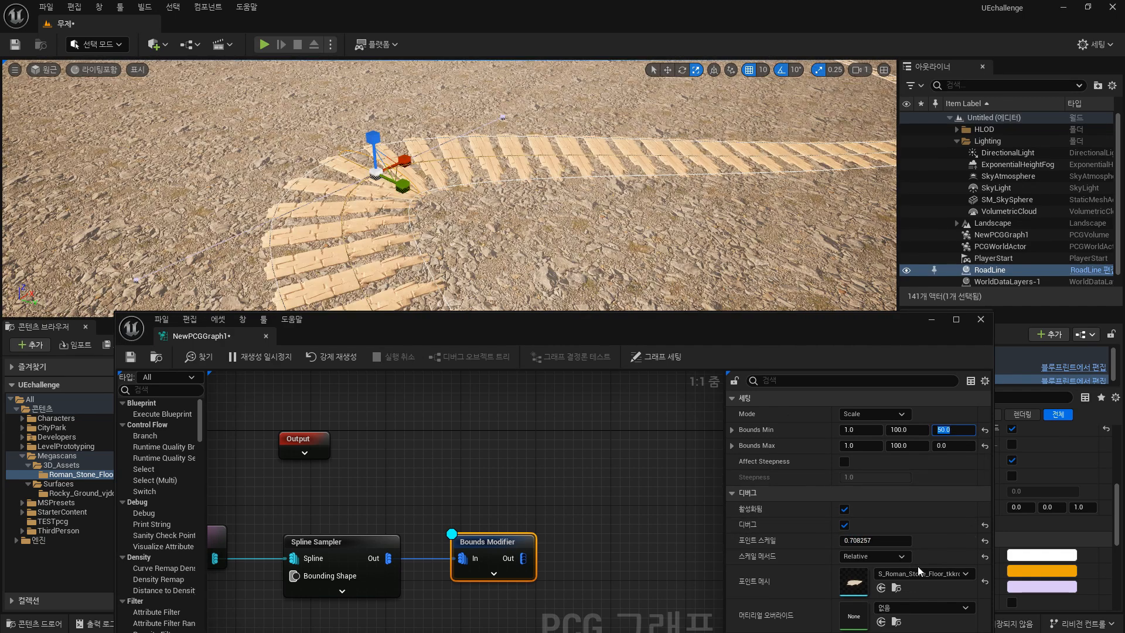
Try the Extents and Absolute debug scale methods, keep Relative, and raise the debug point scale to about 1.17.
{"action": "left_click", "coordinate": [880, 559]}
{"action": "left_click", "coordinate": [859, 591]}
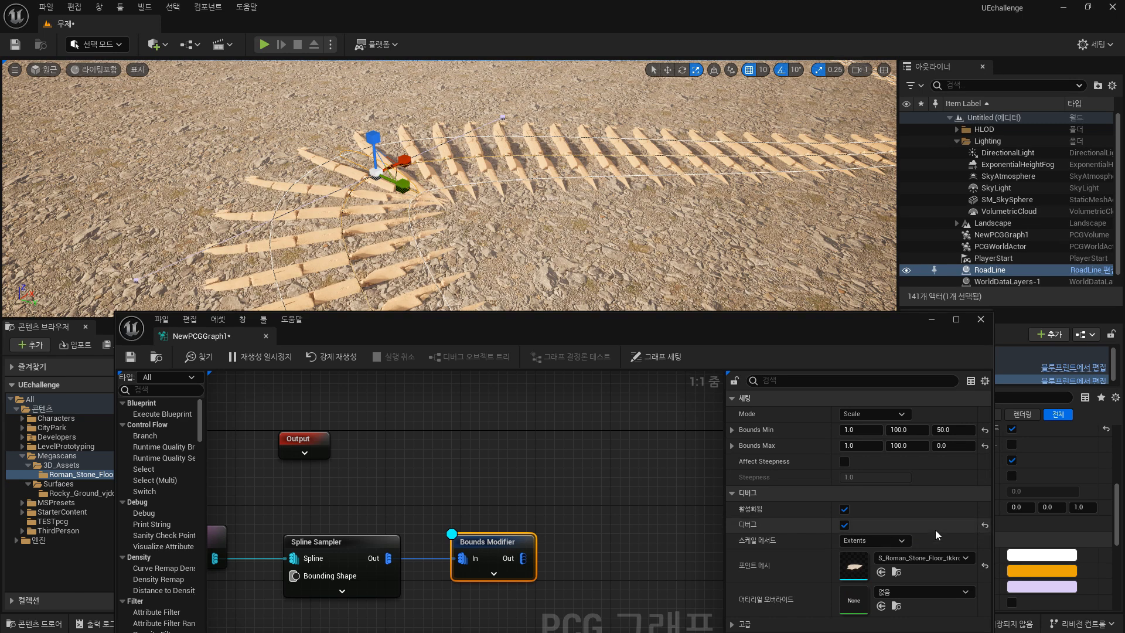
{"action": "left_click", "coordinate": [874, 541]}
{"action": "left_click", "coordinate": [862, 563]}
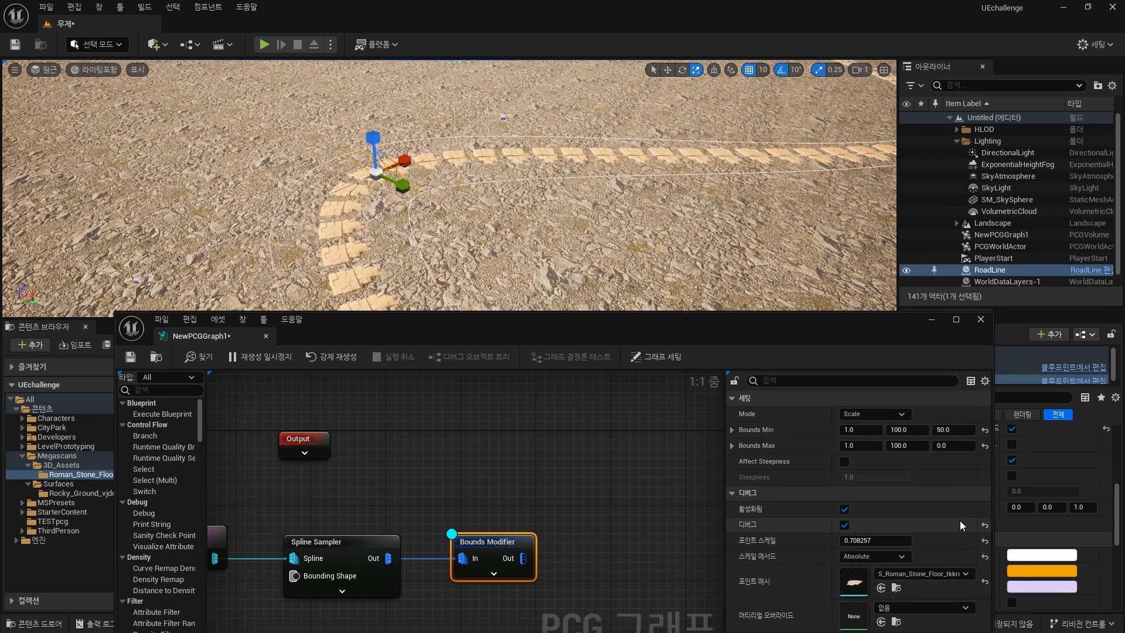
{"action": "left_click", "coordinate": [874, 556]}
{"action": "left_click", "coordinate": [872, 568]}
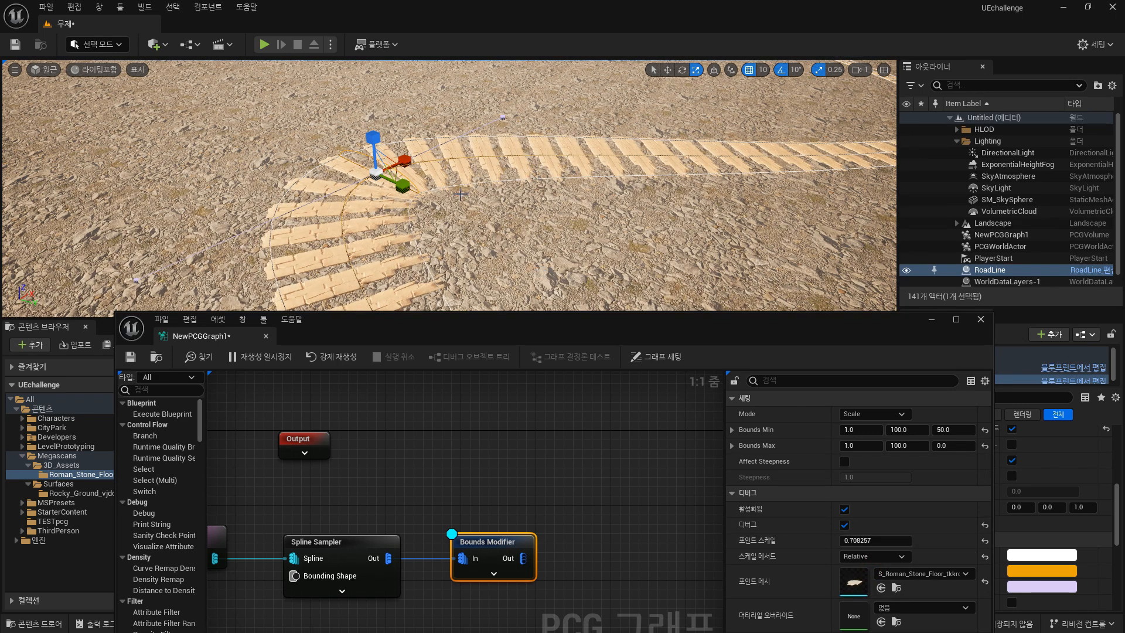
{"action": "left_click_drag", "start_coordinate": [401, 191], "coordinate": [405, 193]}
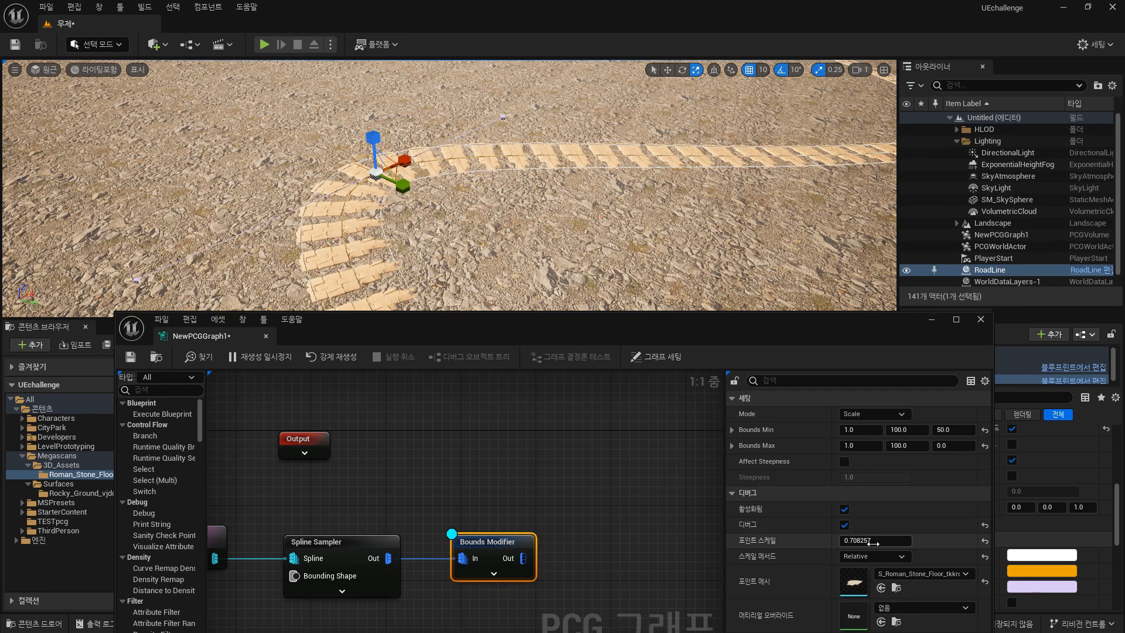
{"action": "mouse_move", "coordinate": [876, 541]}
{"action": "left_mouse_down"}
{"action": "mouse_move", "coordinate": [913, 541]}
{"action": "mouse_move", "coordinate": [861, 541]}
{"action": "left_mouse_up"}
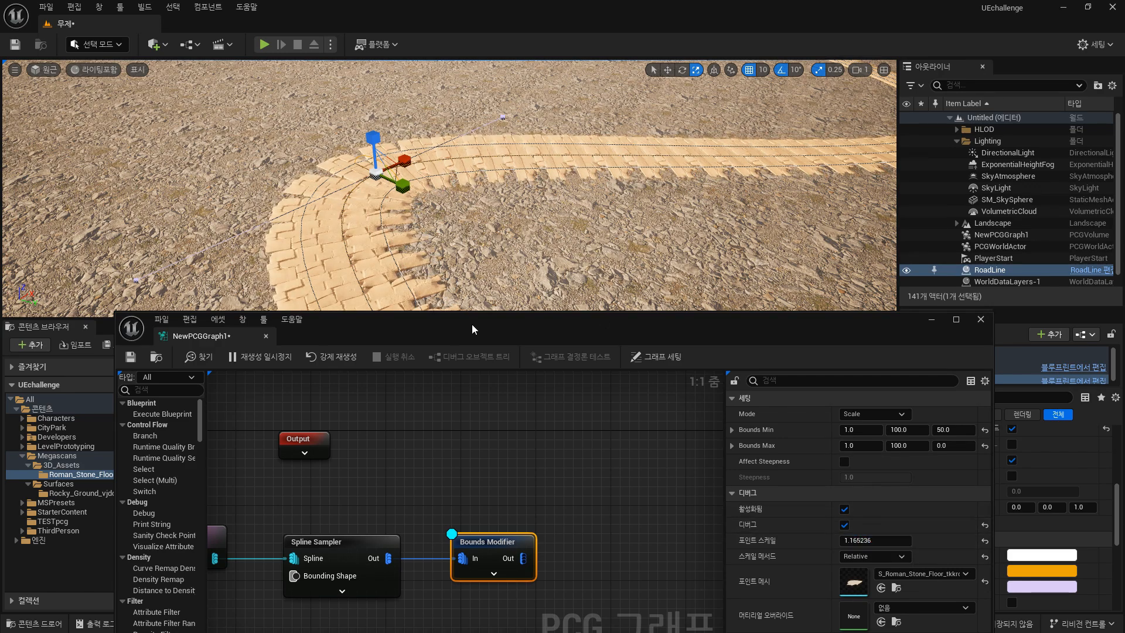
Add a Transform Points node connected to the Bounds Modifier's output.
{"action": "left_click_drag", "start_coordinate": [474, 330], "coordinate": [469, 371]}
{"action": "right_click_drag", "start_coordinate": [525, 223], "coordinate": [830, 306]}
{"action": "scroll", "coordinate": [707, 275], "scroll_direction": "up", "scroll_amount": 6}
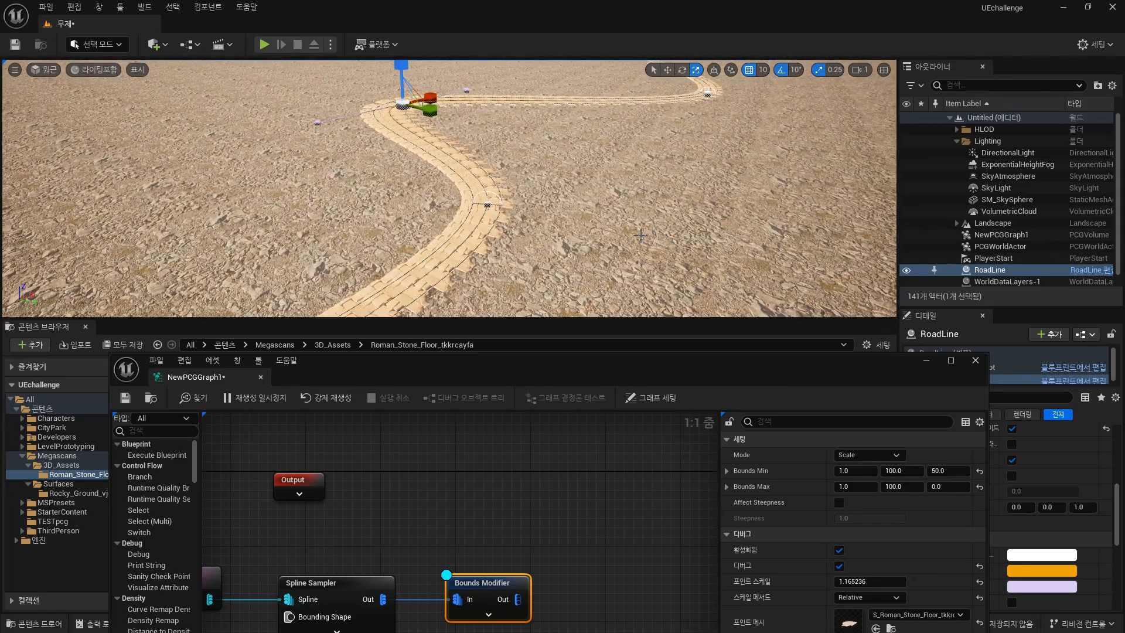
{"action": "left_click_drag", "start_coordinate": [741, 370], "coordinate": [807, 291]}
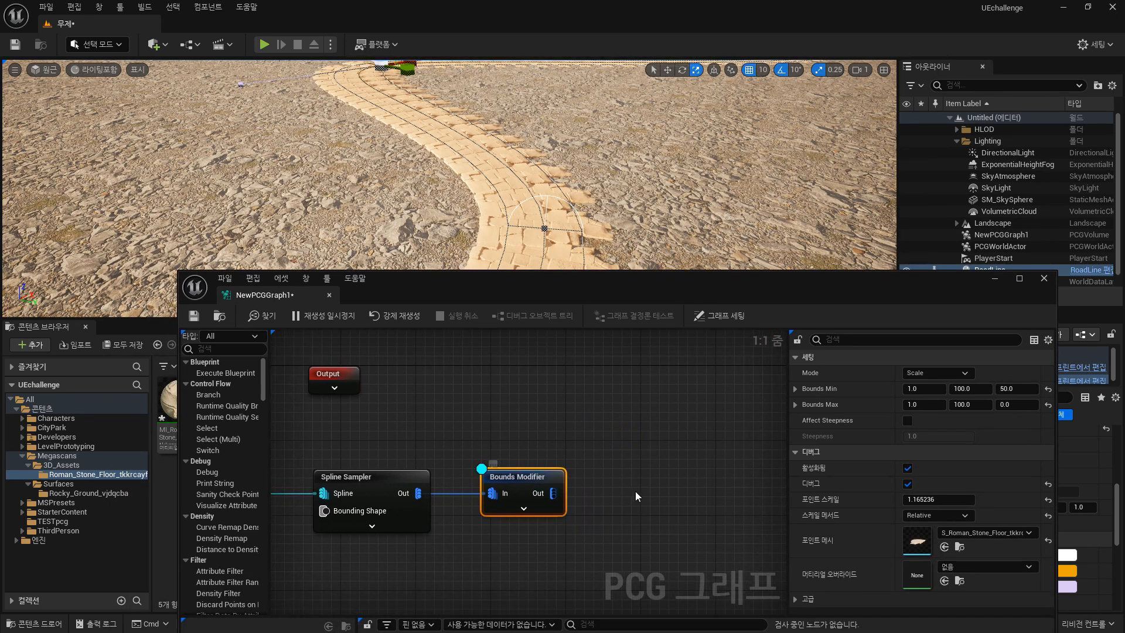
{"action": "left_click_drag", "start_coordinate": [554, 494], "coordinate": [599, 483]}
{"action": "type", "text": "trans"}
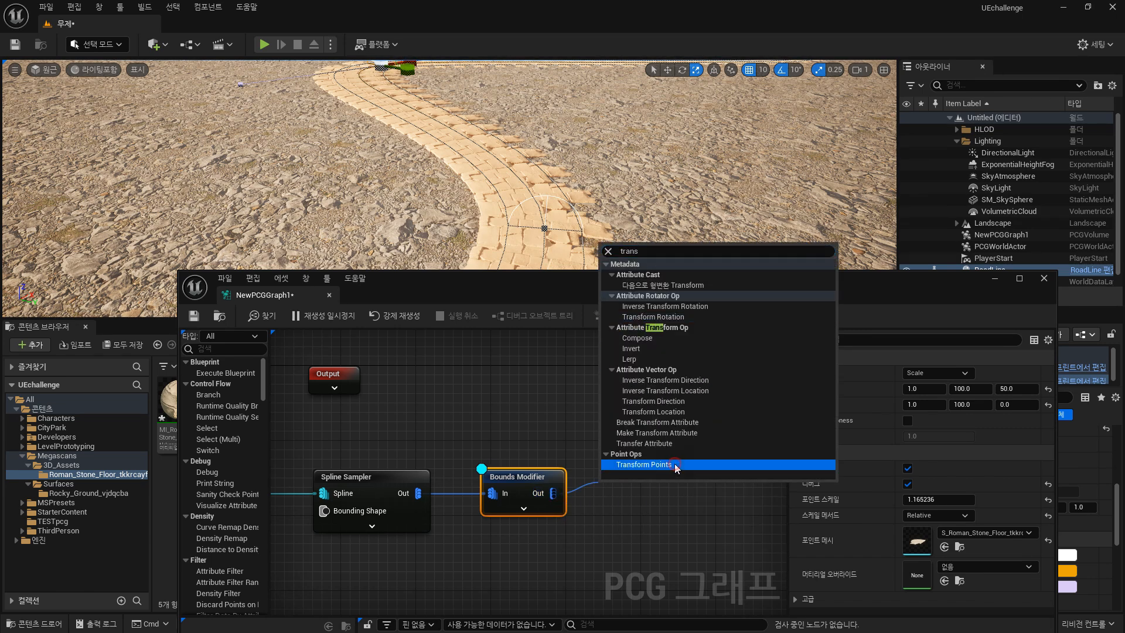
{"action": "left_click", "coordinate": [670, 464]}
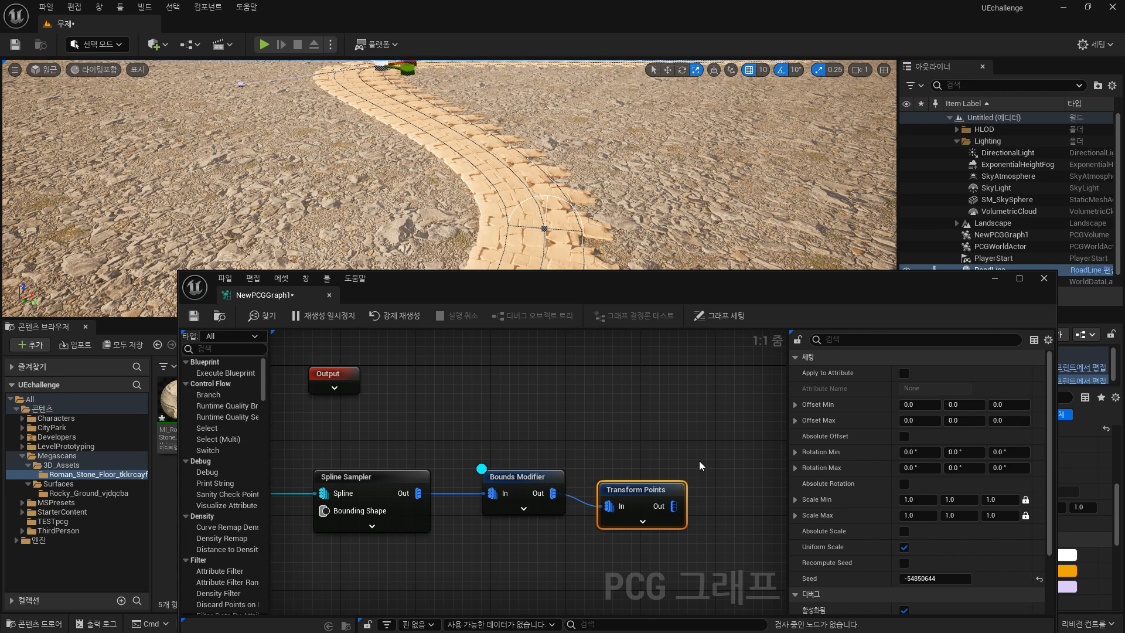
Assign the selected S_Roman_Stone_Floor mesh as the Transform Points debug point mesh.
{"action": "scroll", "coordinate": [1003, 441], "scroll_direction": "down", "scroll_amount": 4}
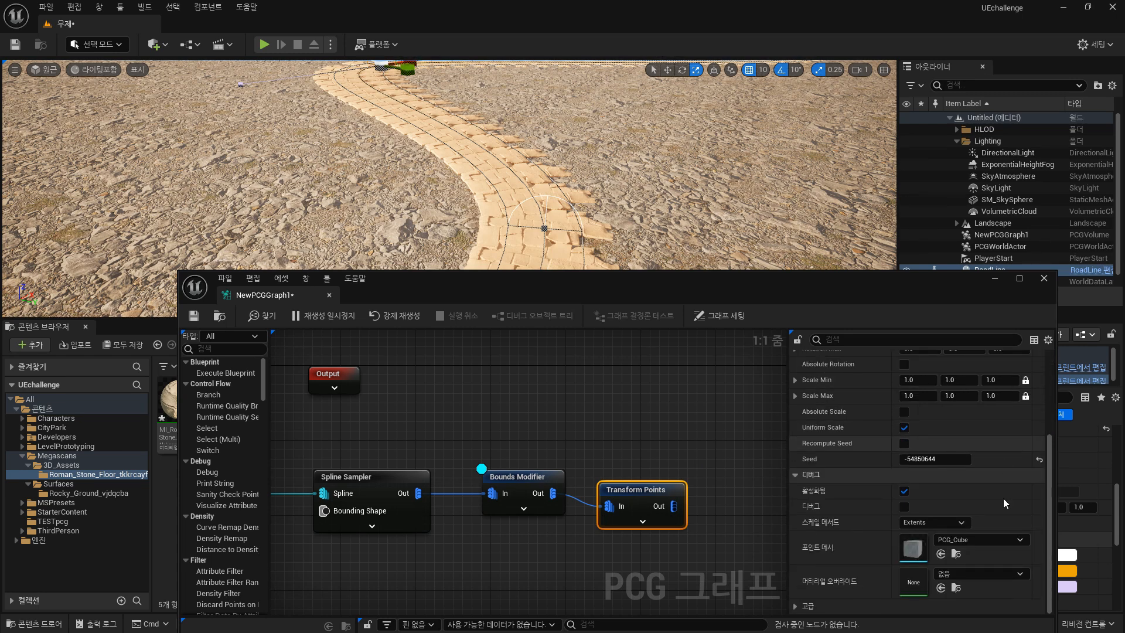
{"action": "left_click_drag", "start_coordinate": [664, 289], "coordinate": [407, 316]}
{"action": "left_click", "coordinate": [722, 578]}
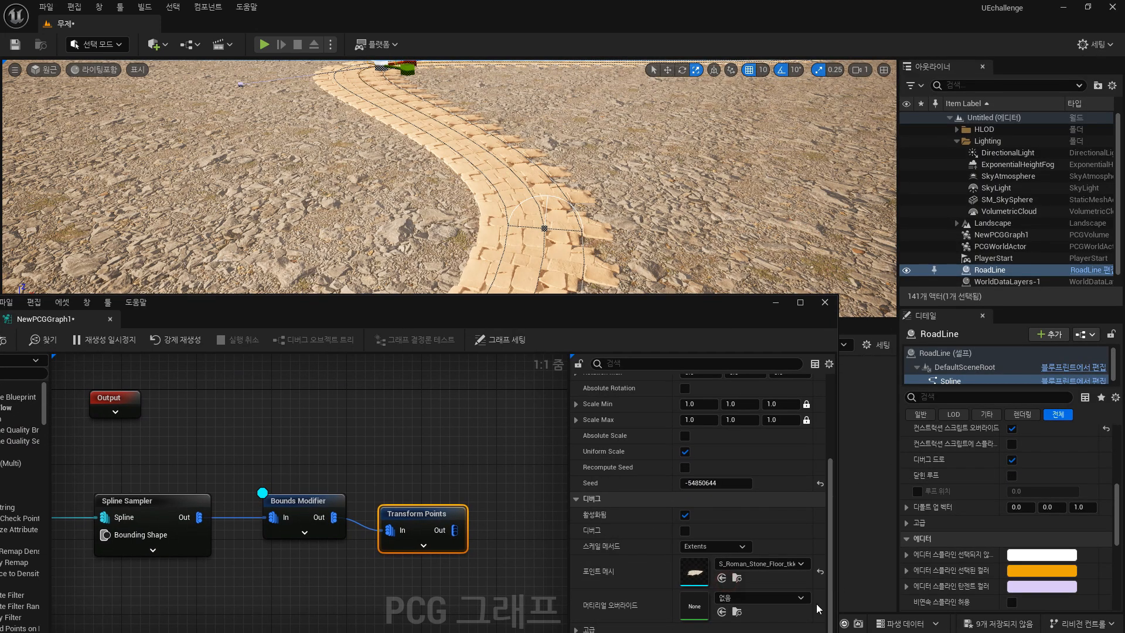
Turn off debug display on the Bounds Modifier and turn it on for Transform Points.
{"action": "left_click", "coordinate": [329, 503]}
{"action": "key", "text": "d"}
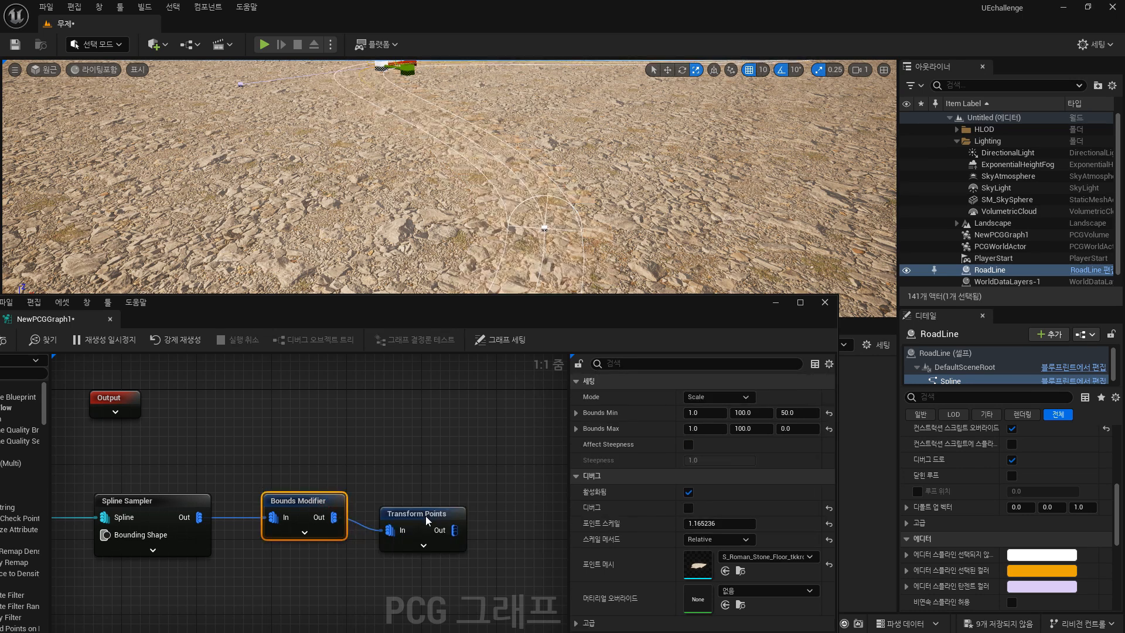
{"action": "left_click", "coordinate": [427, 519]}
{"action": "key", "text": "d"}
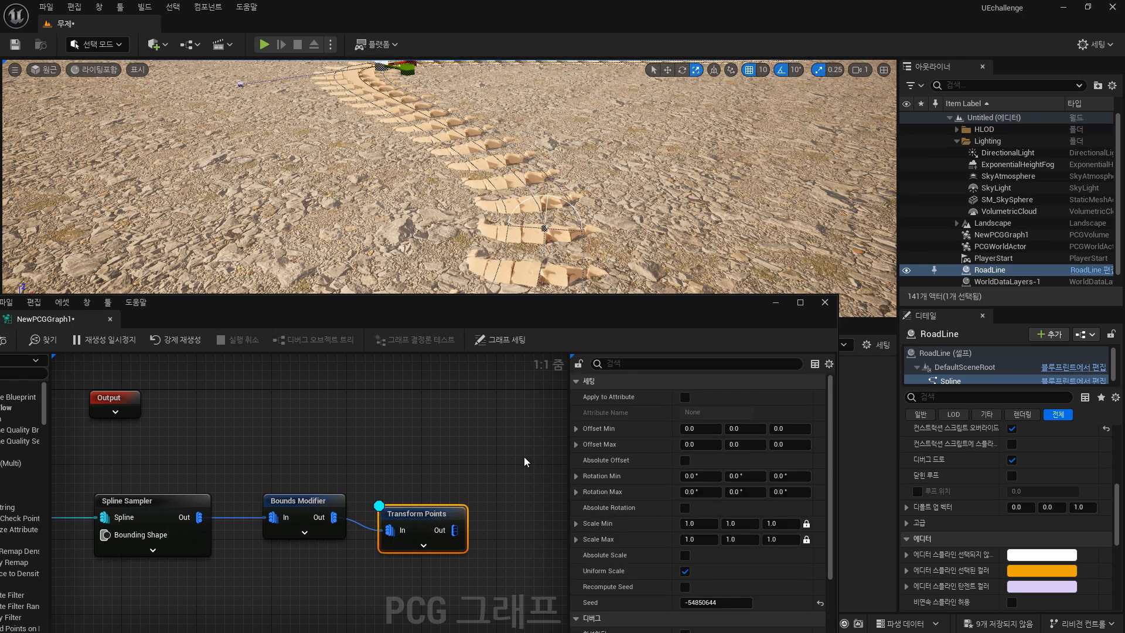
Set the Transform Points debug scale method to Relative and its point scale to about 1.0.
{"action": "scroll", "coordinate": [762, 539], "scroll_direction": "down", "scroll_amount": 4}
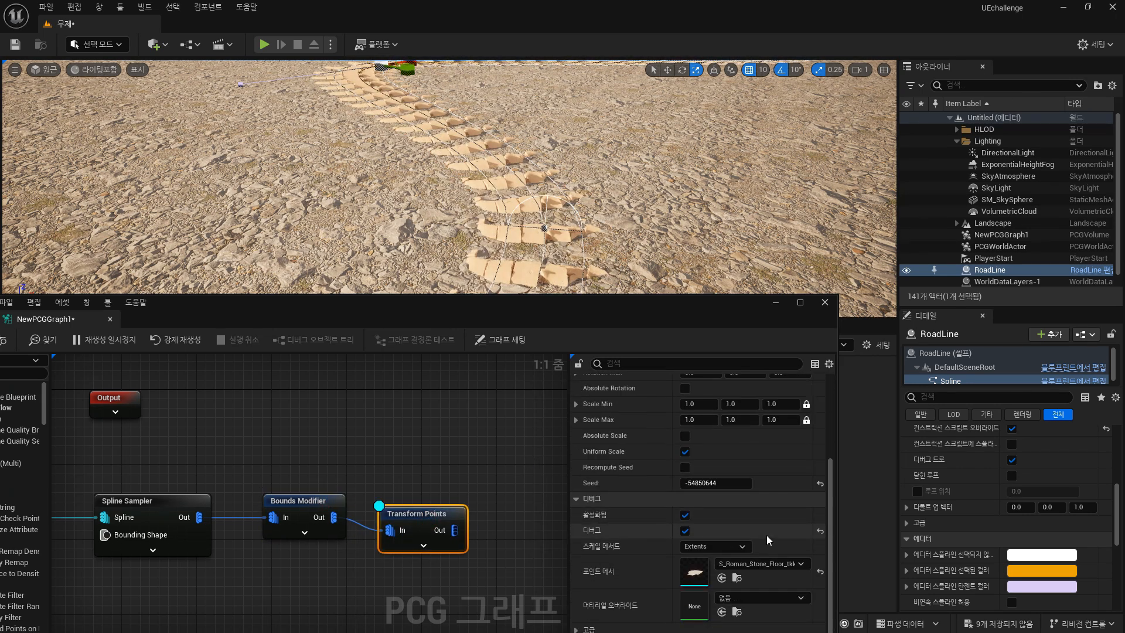
{"action": "left_click", "coordinate": [733, 549]}
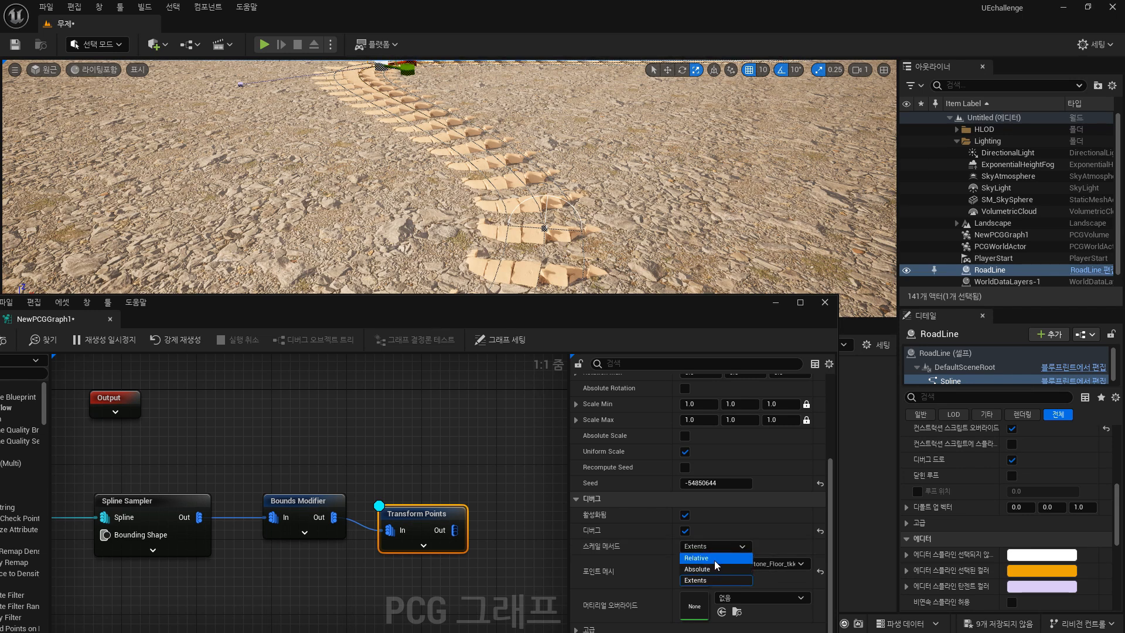
{"action": "left_click", "coordinate": [715, 559]}
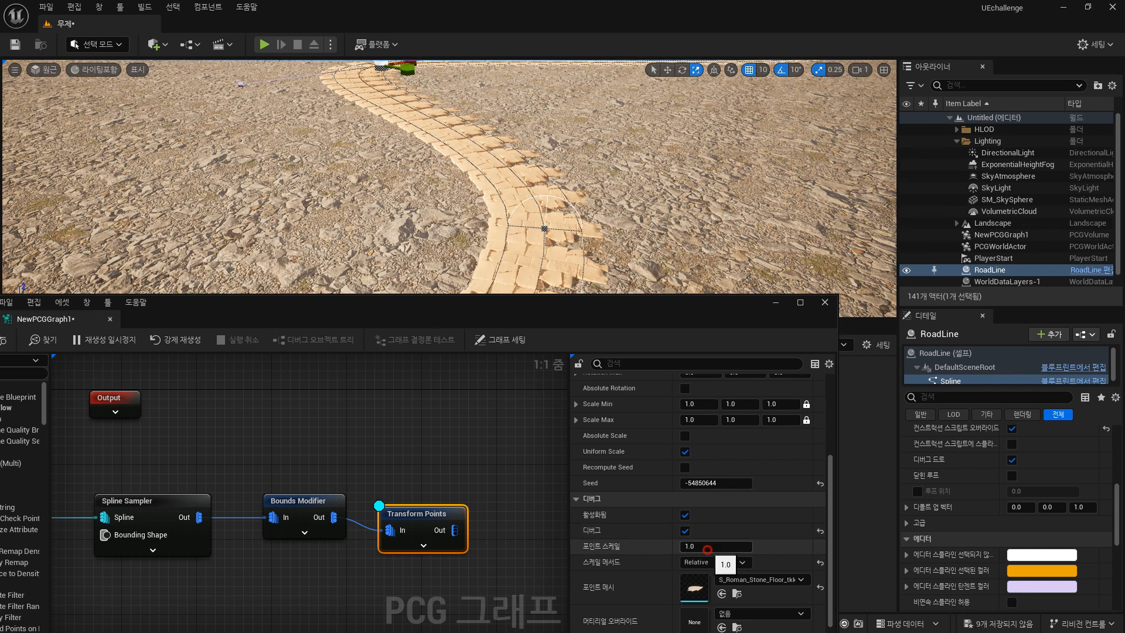
{"action": "left_click_drag", "start_coordinate": [731, 544], "coordinate": [727, 544]}
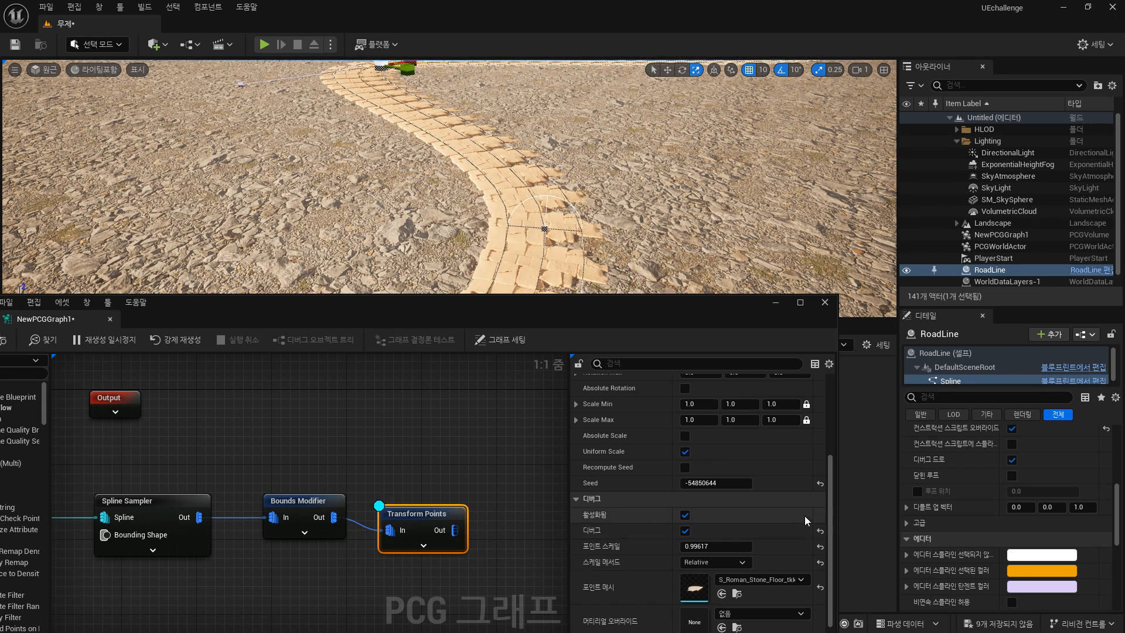
Try a Rotation Max Z of 180° on the Transform Points node.
{"action": "scroll", "coordinate": [807, 515], "scroll_direction": "up", "scroll_amount": 3}
{"action": "scroll", "coordinate": [808, 514], "scroll_direction": "up", "scroll_amount": 2}
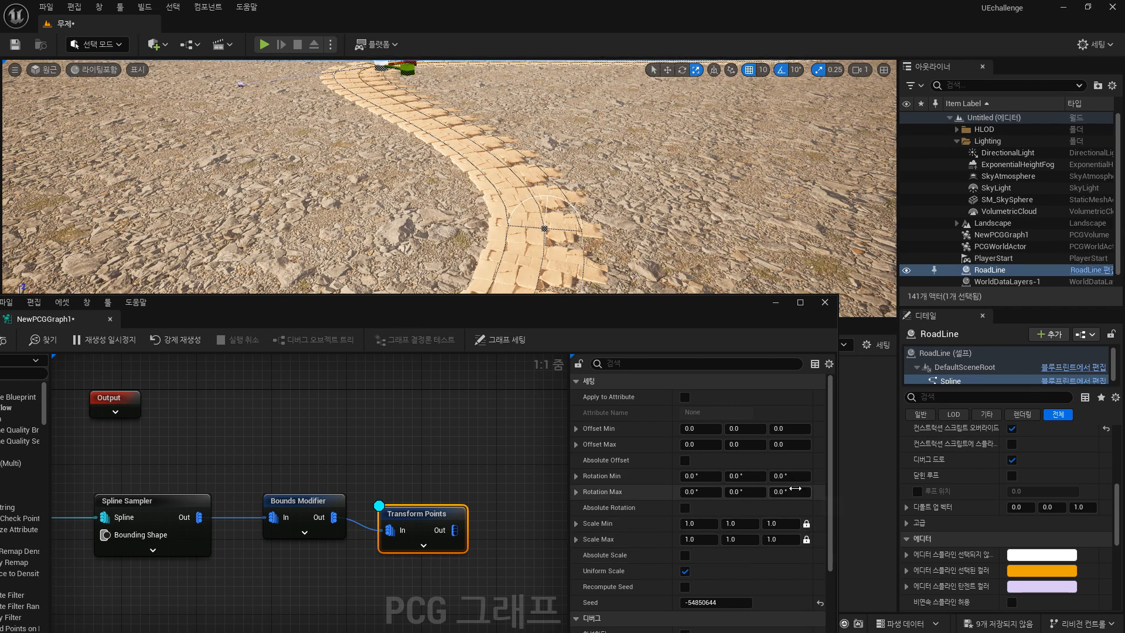
{"action": "left_click", "coordinate": [795, 492]}
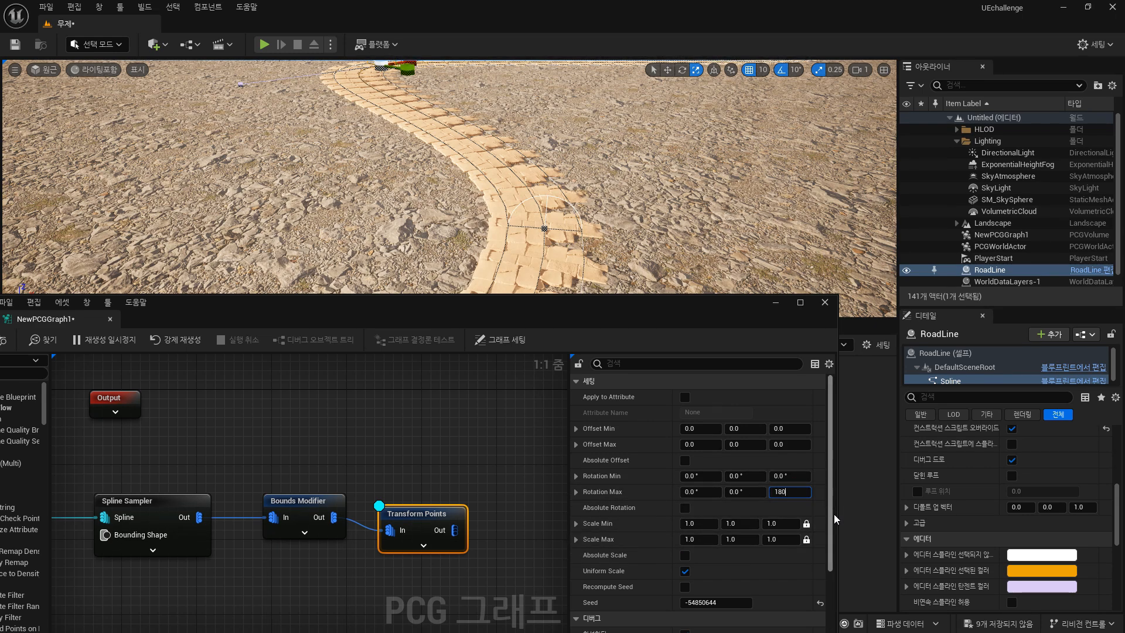
{"action": "type", "text": "180"}
{"action": "key", "text": "Return"}
Set the Transform Points Rotation Max Z to 90° and inspect the rotated stones along the road.
{"action": "right_click_drag", "start_coordinate": [633, 171], "coordinate": [579, 231]}
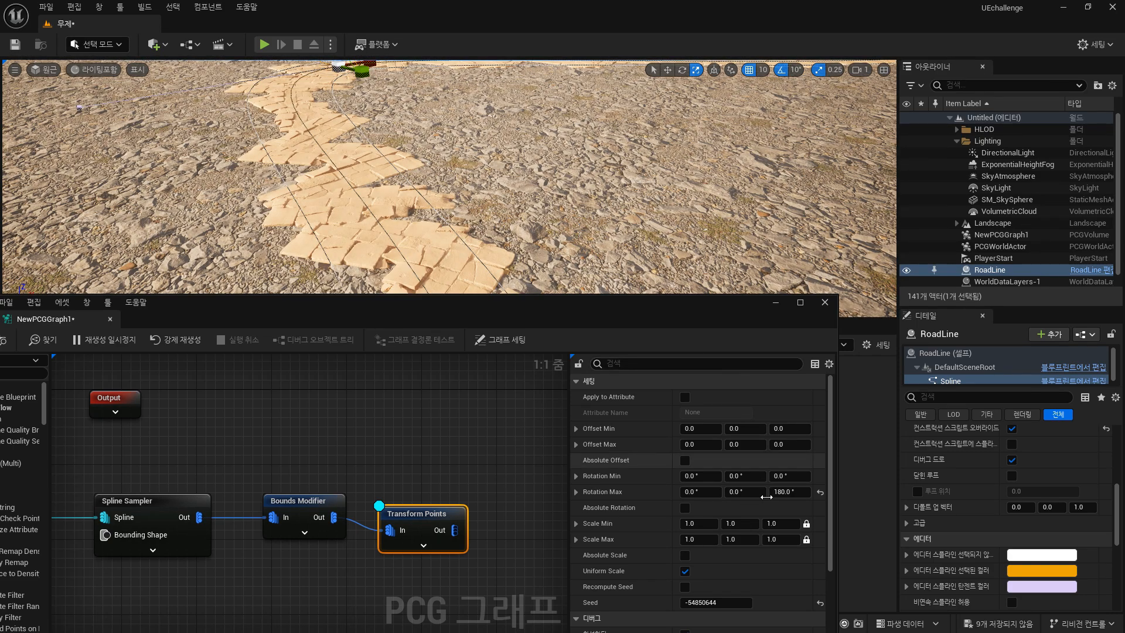
{"action": "left_click", "coordinate": [786, 492]}
{"action": "type", "text": "9"}
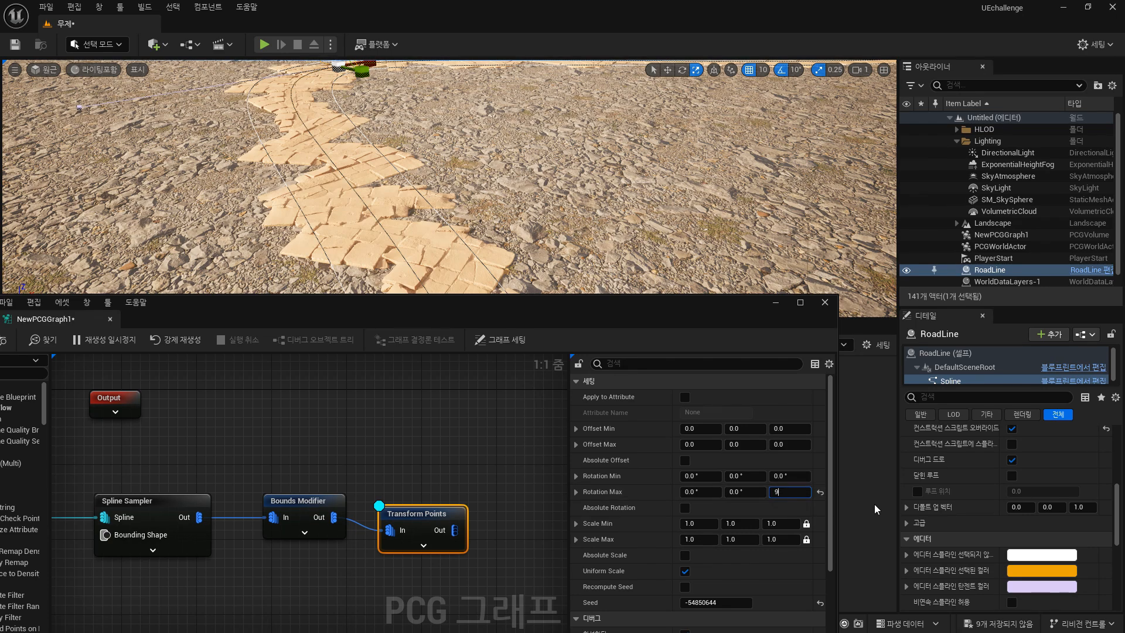
{"action": "type", "text": "0"}
{"action": "key", "text": "Return"}
{"action": "right_click_drag", "start_coordinate": [615, 187], "coordinate": [715, 224]}
{"action": "scroll", "coordinate": [493, 186], "scroll_direction": "up", "scroll_amount": 6}
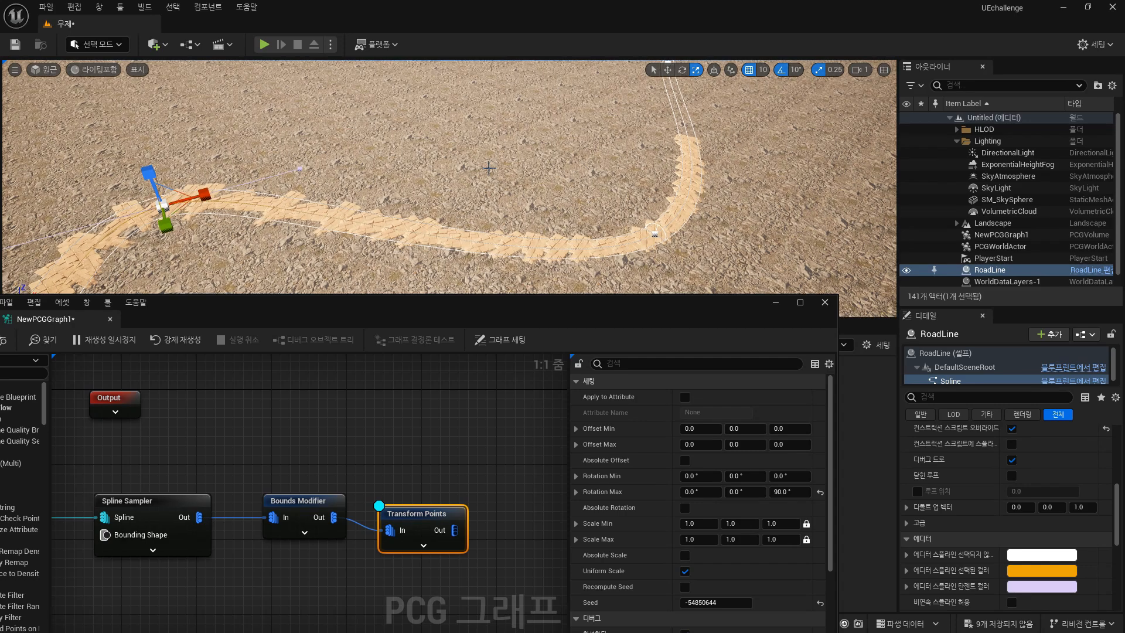
{"action": "right_click_drag", "start_coordinate": [493, 185], "coordinate": [551, 235]}
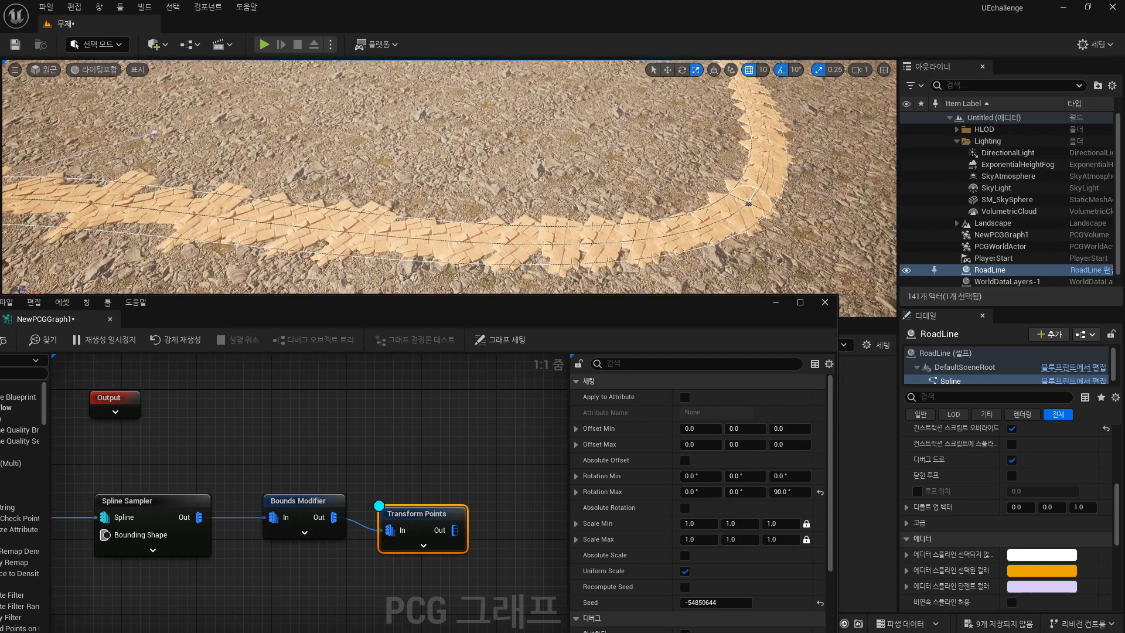
Set the Transform Points Rotation Min Z to 45°.
{"action": "left_click", "coordinate": [785, 475]}
{"action": "type", "text": "90"}
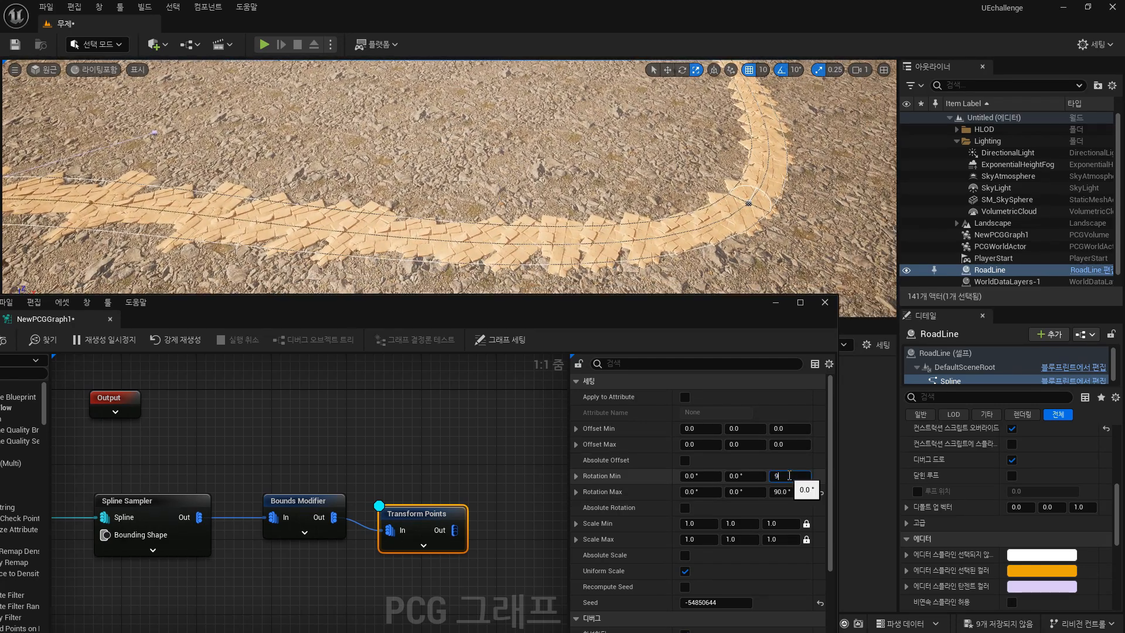
{"action": "left_click", "coordinate": [791, 493]}
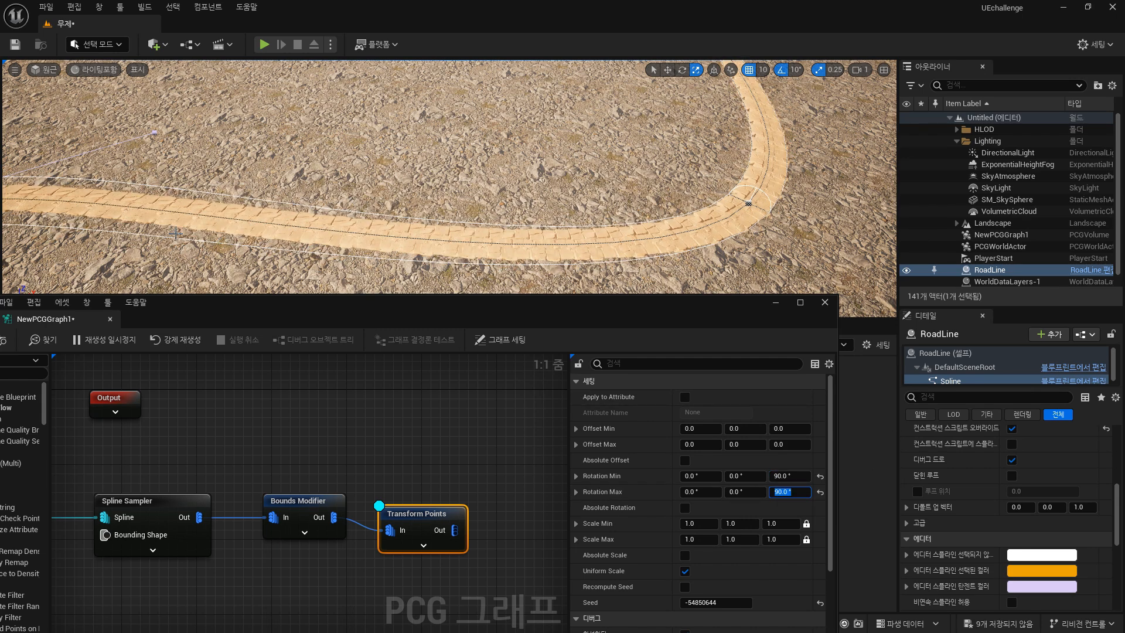
{"action": "left_click", "coordinate": [789, 476]}
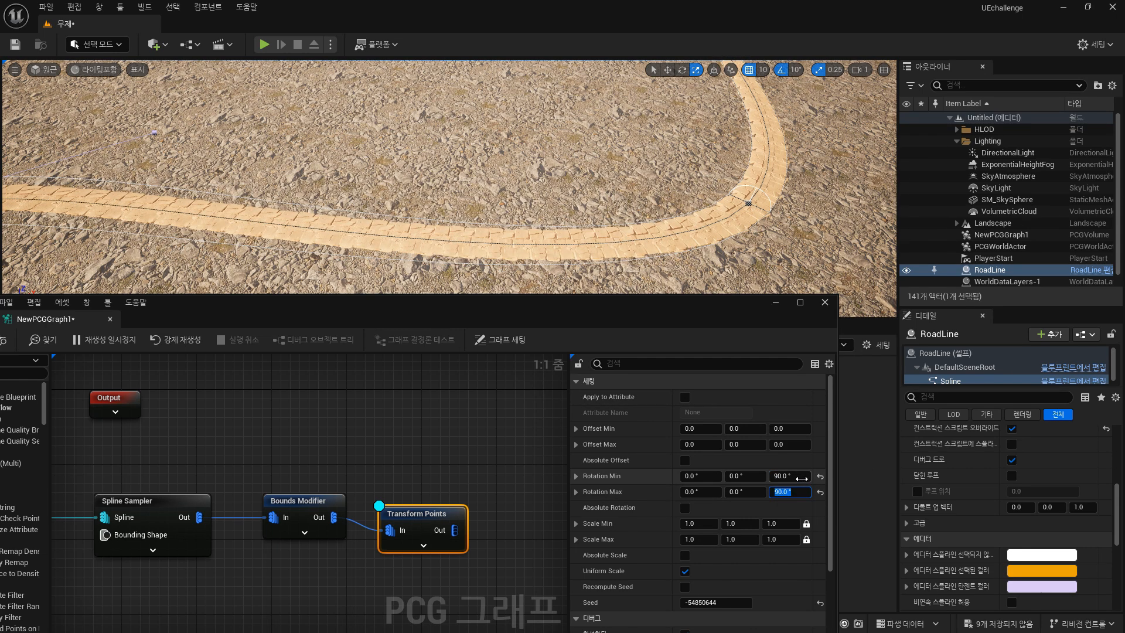
{"action": "type", "text": "45"}
{"action": "key", "text": "Return"}
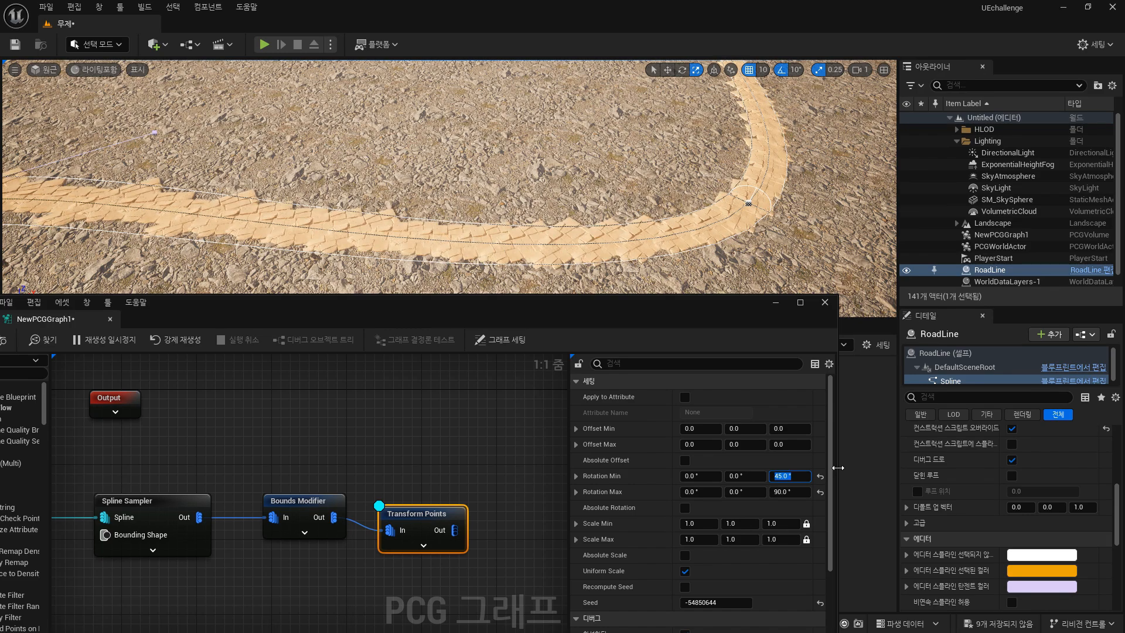
Select a spline point on the road and drag it along its Y axis.
{"action": "right_click_drag", "start_coordinate": [562, 182], "coordinate": [539, 173]}
{"action": "left_click", "coordinate": [545, 169]}
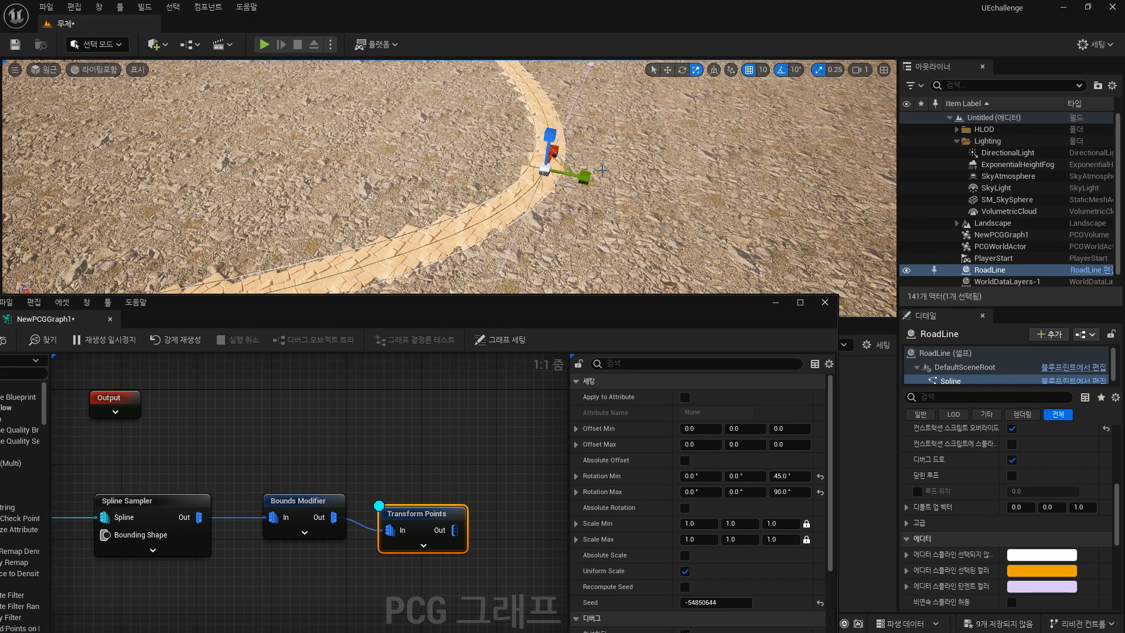
{"action": "left_click_drag", "start_coordinate": [586, 177], "coordinate": [607, 184]}
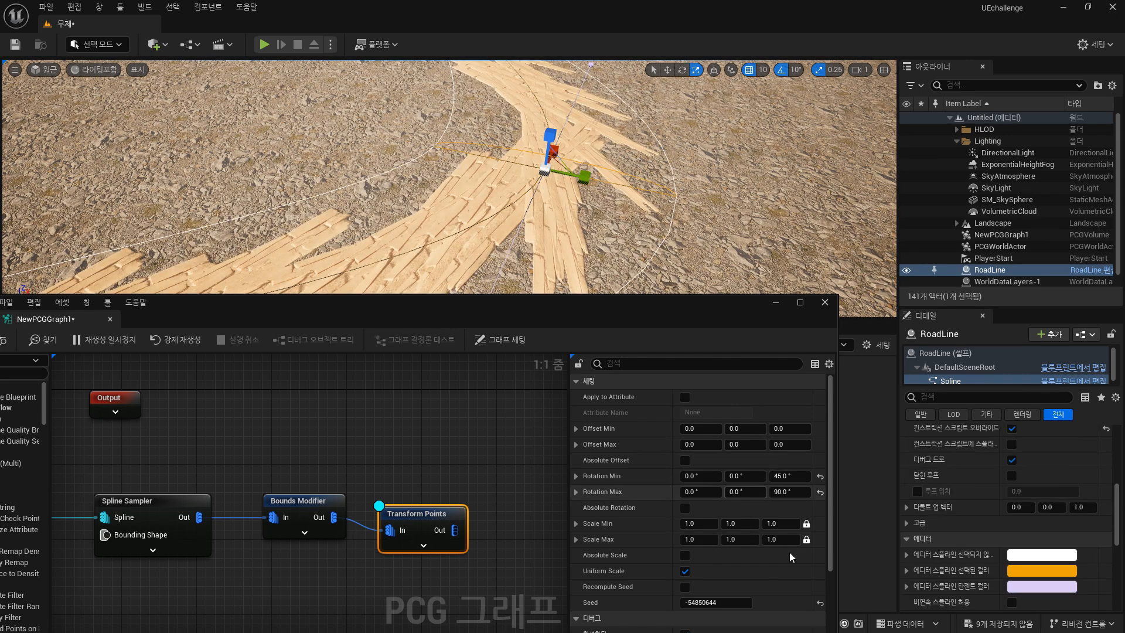
Try the Absolute and Extents debug scale methods, returning to Relative.
{"action": "scroll", "coordinate": [783, 509], "scroll_direction": "down", "scroll_amount": 5}
{"action": "left_click", "coordinate": [735, 547]}
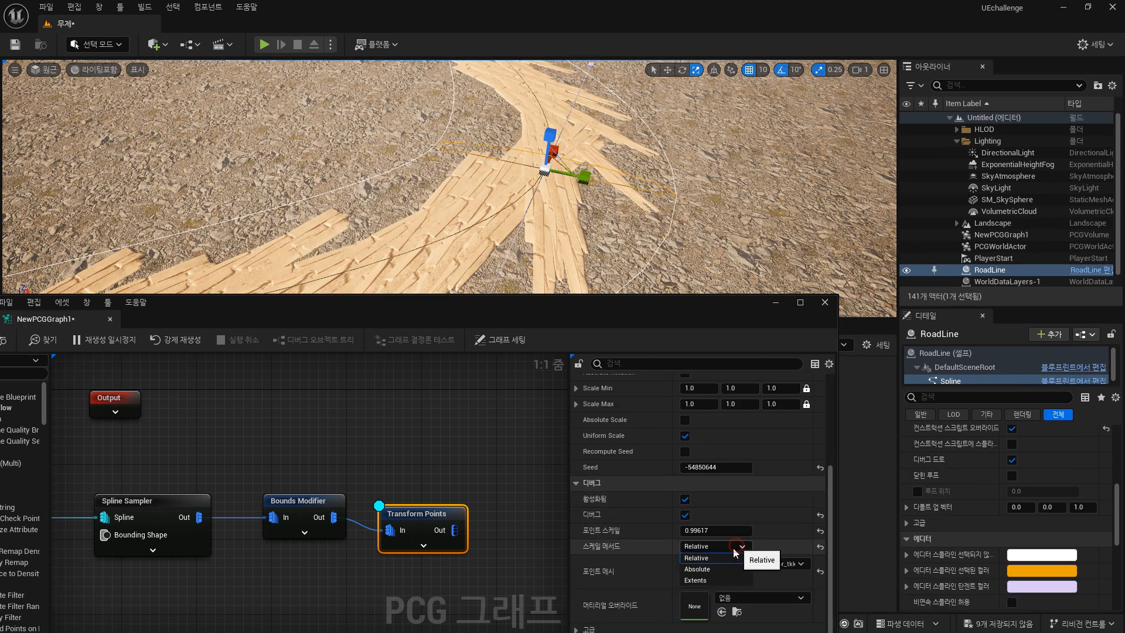
{"action": "left_click", "coordinate": [721, 569]}
{"action": "left_click", "coordinate": [737, 551]}
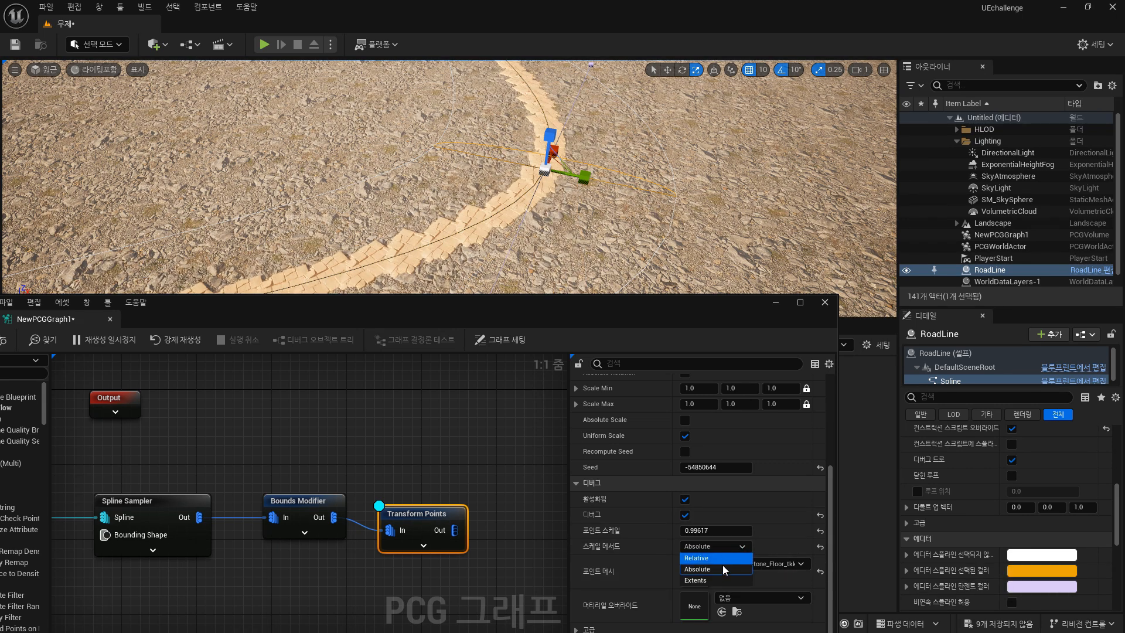
{"action": "left_click", "coordinate": [721, 566]}
{"action": "left_click", "coordinate": [725, 551]}
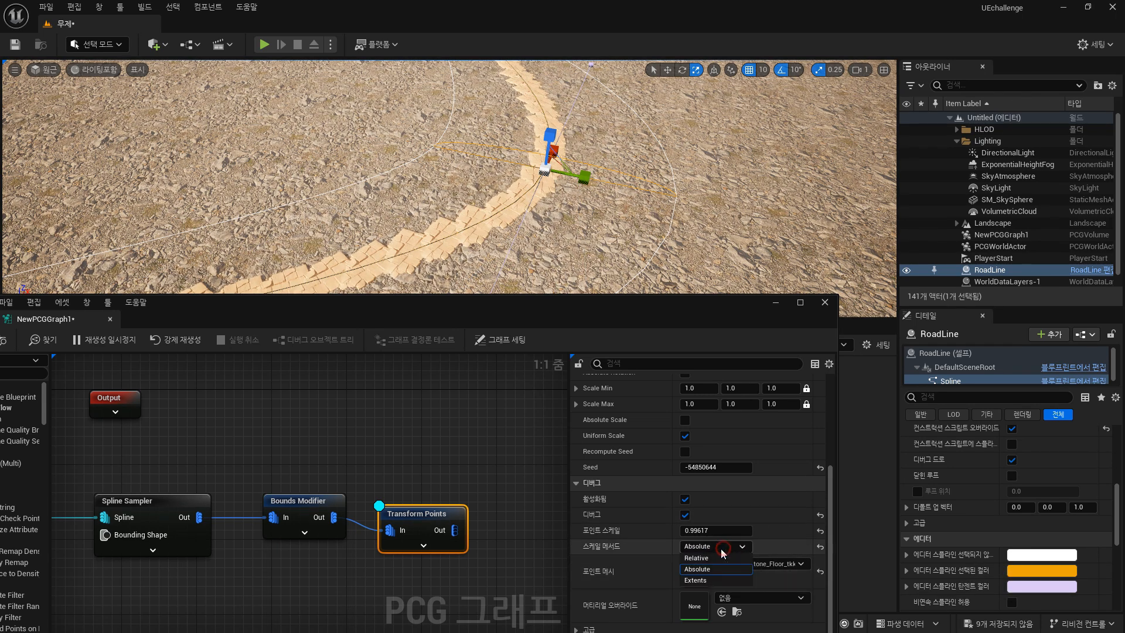
{"action": "left_click", "coordinate": [698, 579]}
{"action": "scroll", "coordinate": [792, 516], "scroll_direction": "up", "scroll_amount": 5}
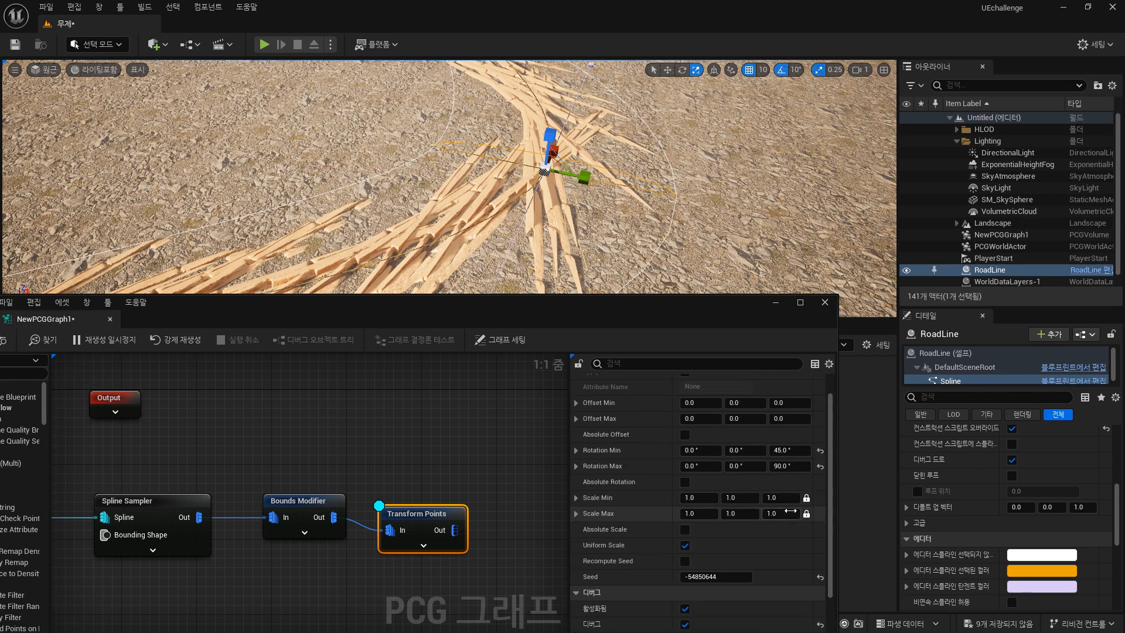
{"action": "scroll", "coordinate": [792, 516], "scroll_direction": "down", "scroll_amount": 5}
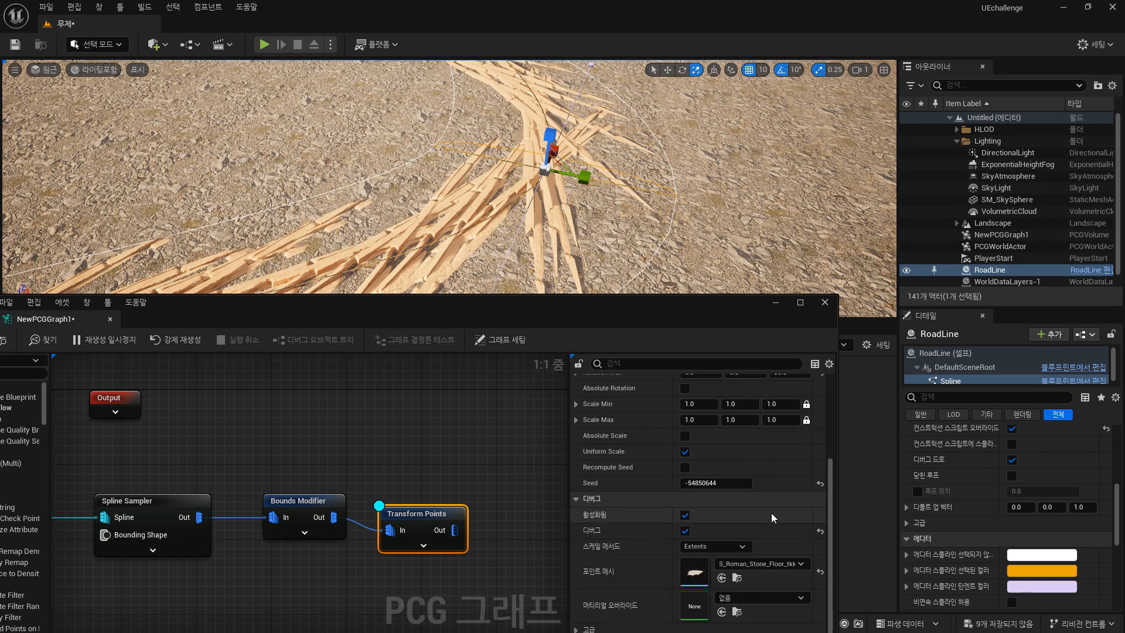
{"action": "scroll", "coordinate": [776, 513], "scroll_direction": "up", "scroll_amount": 2}
{"action": "scroll", "coordinate": [776, 512], "scroll_direction": "down", "scroll_amount": 2}
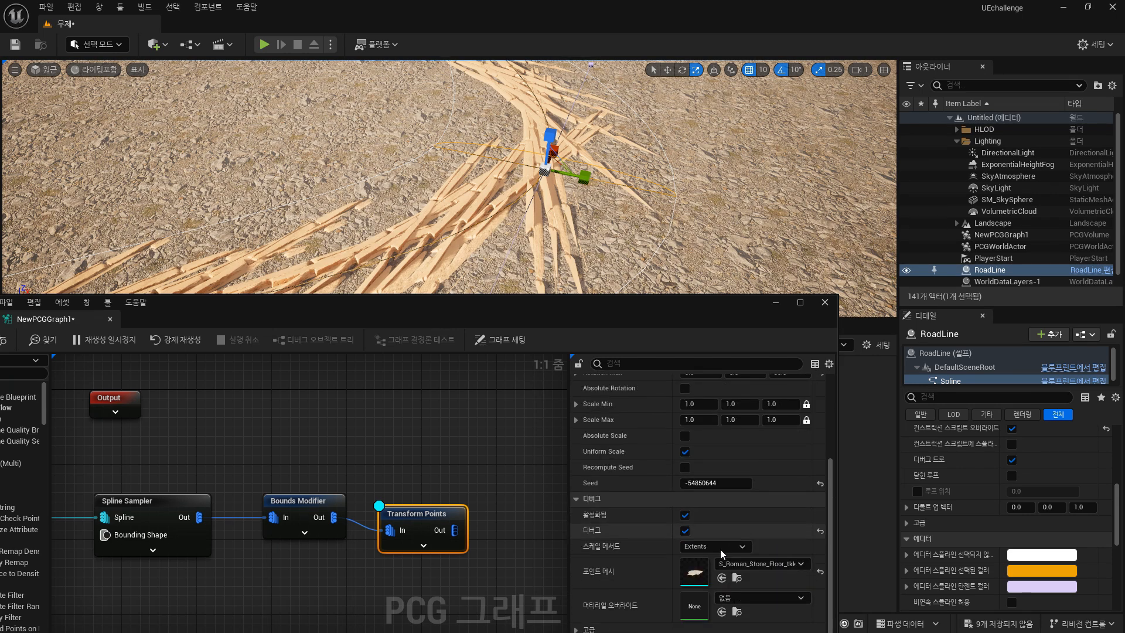
{"action": "left_click", "coordinate": [718, 548]}
{"action": "left_click", "coordinate": [708, 559]}
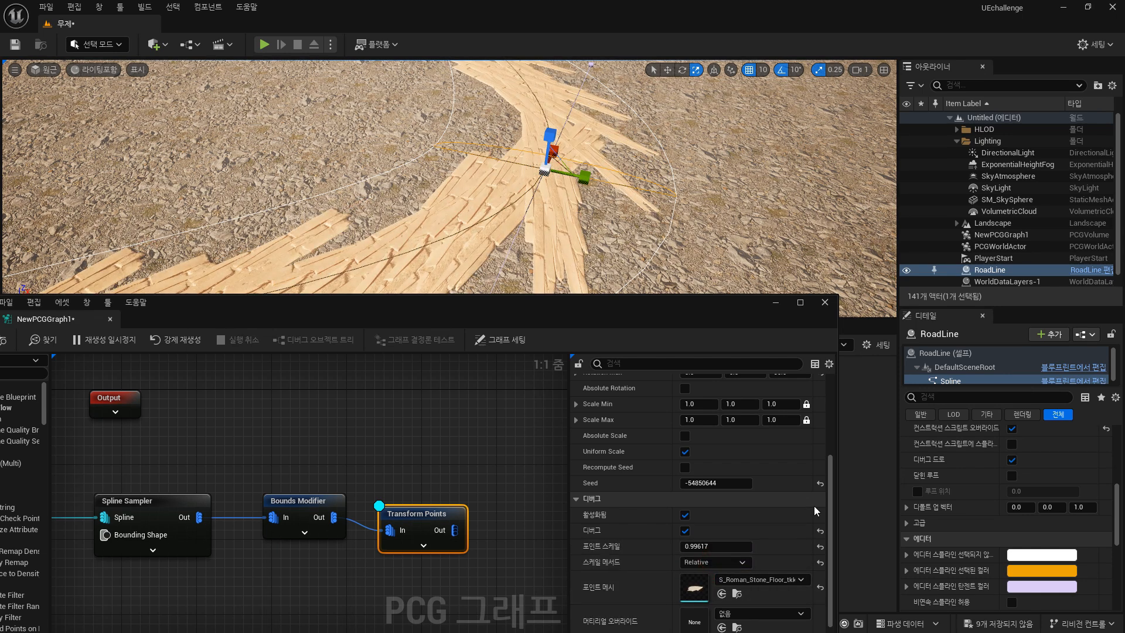
Drag the selected spline point back along its Y axis.
{"action": "scroll", "coordinate": [708, 449], "scroll_direction": "up", "scroll_amount": 5}
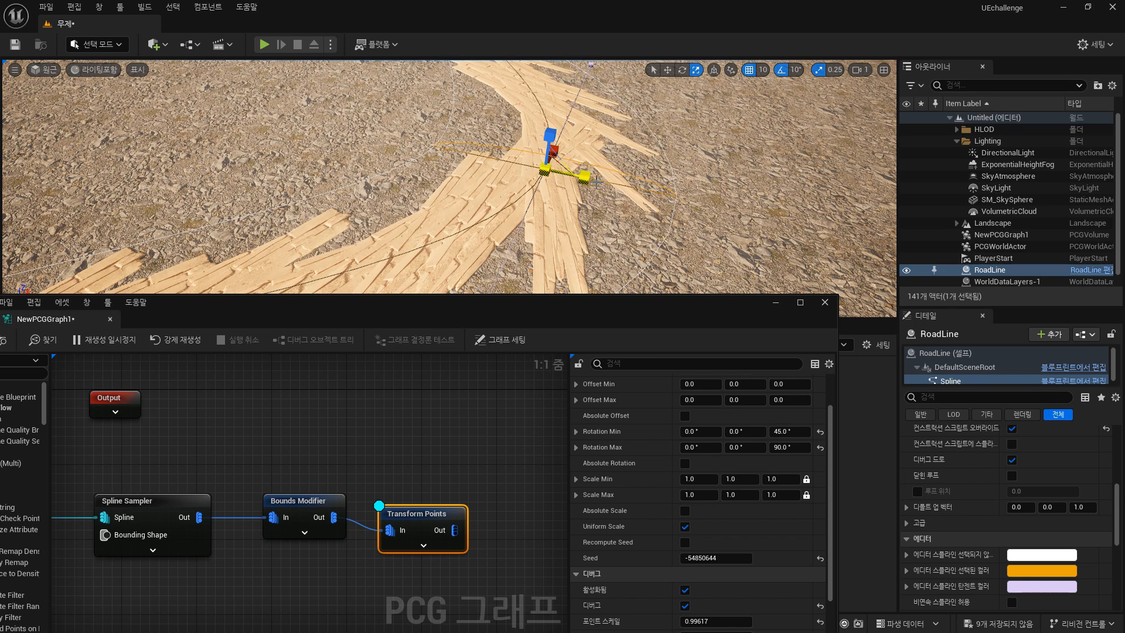
{"action": "left_click_drag", "start_coordinate": [586, 182], "coordinate": [551, 173]}
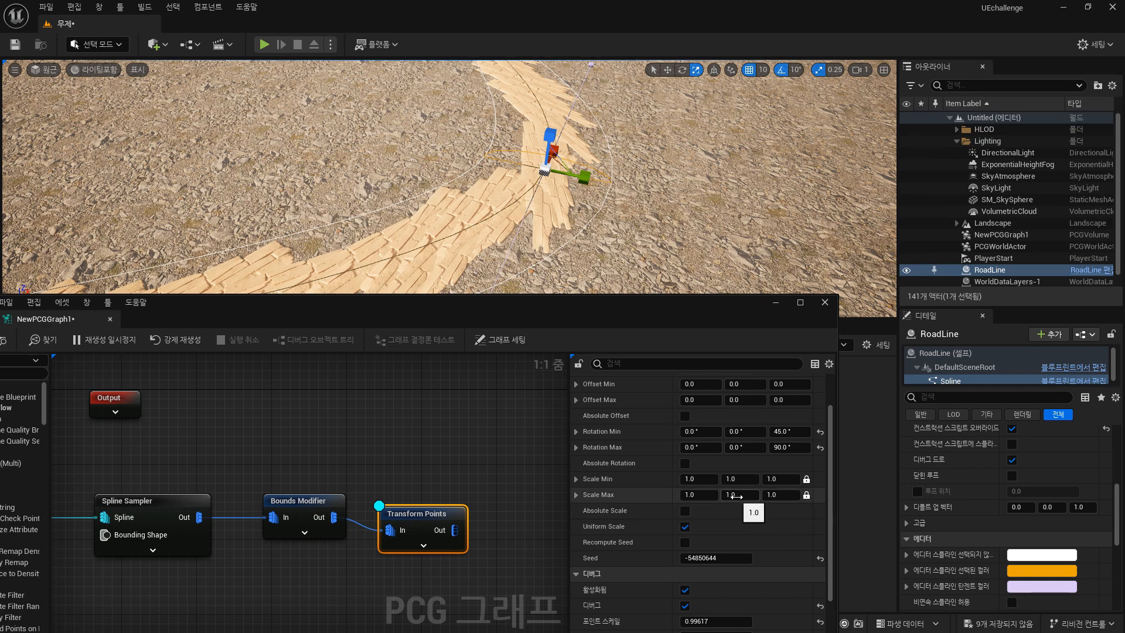
Set the Transform Points Scale Max to 3 on all axes.
{"action": "type", "text": "3"}
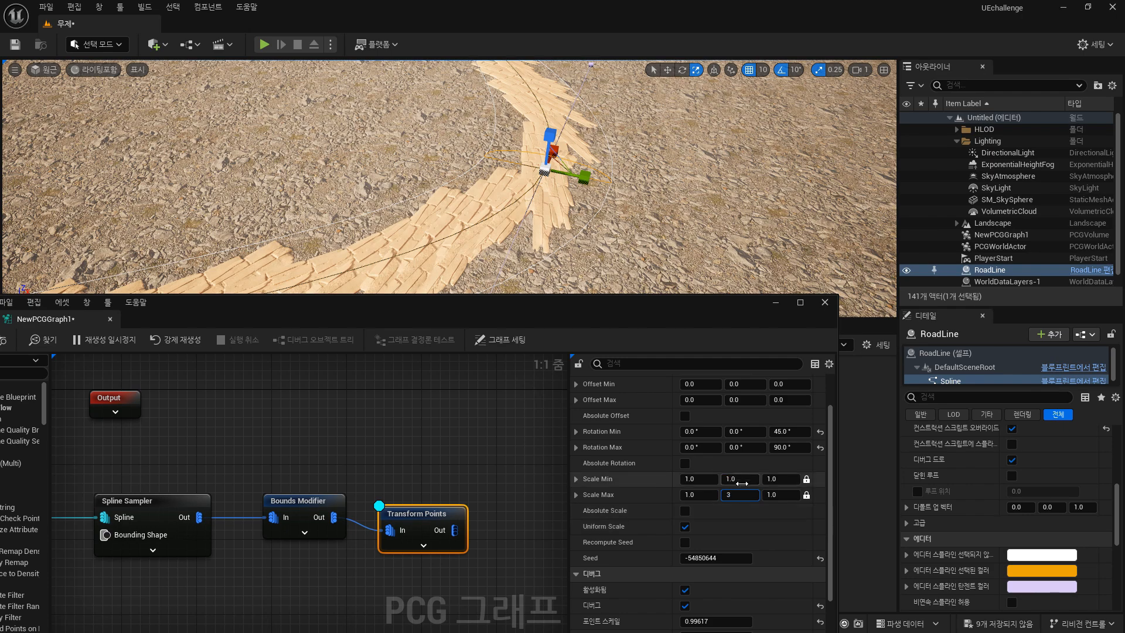
{"action": "left_click", "coordinate": [740, 479]}
{"action": "scroll", "coordinate": [535, 215], "scroll_direction": "down", "scroll_amount": 6}
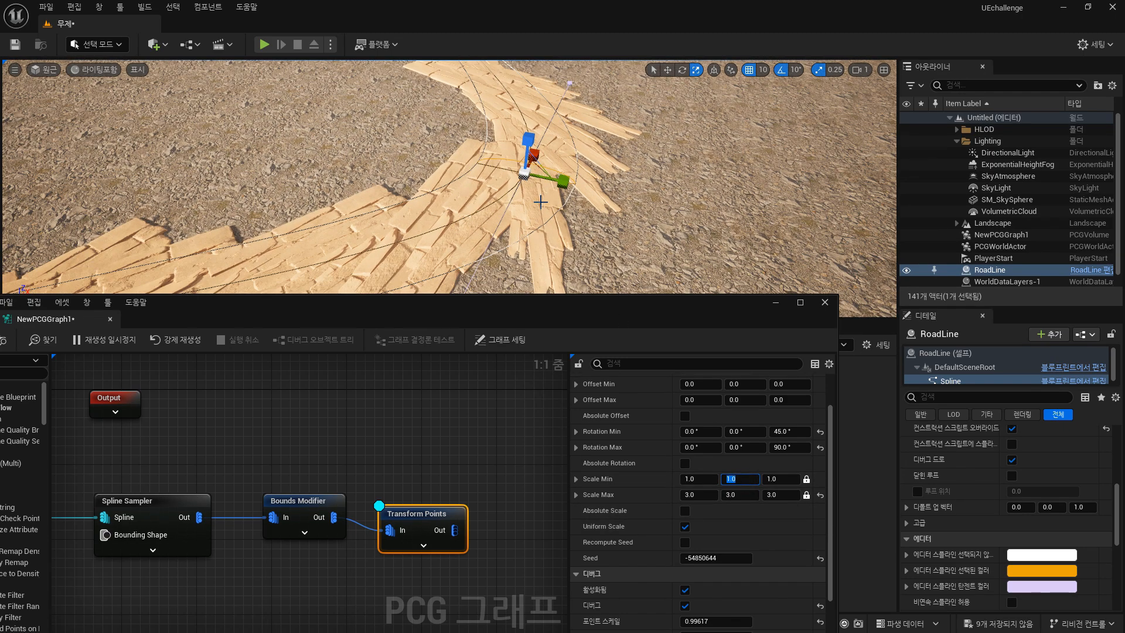
{"action": "scroll", "coordinate": [535, 214], "scroll_direction": "down", "scroll_amount": 2}
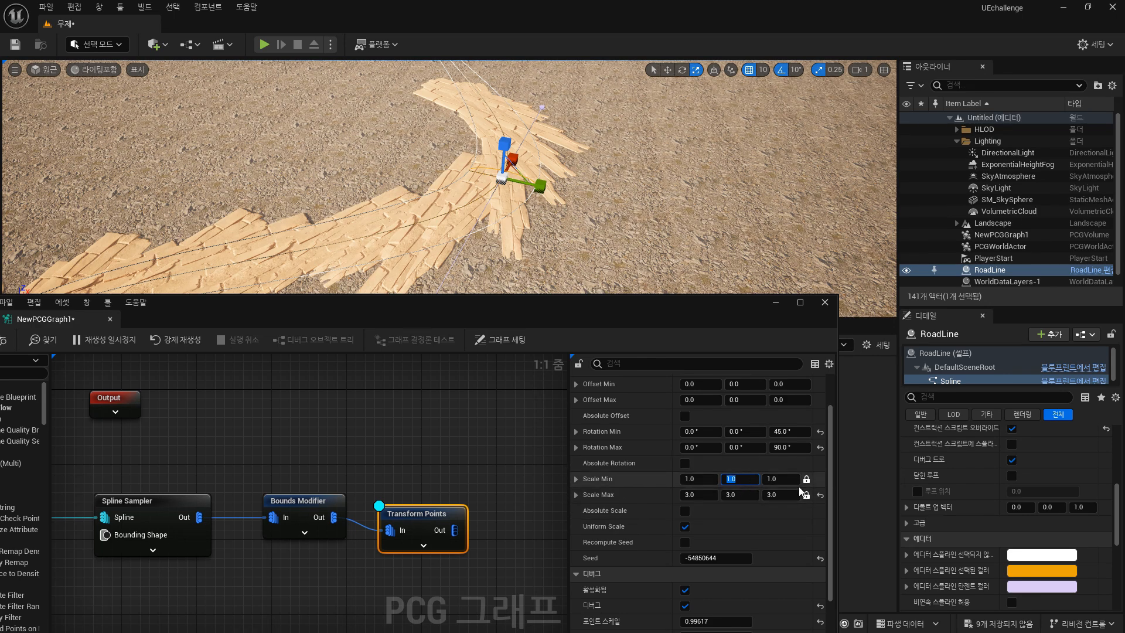
Turn off Uniform Scale and reset the Scale Max to 1.
{"action": "left_click", "coordinate": [686, 528]}
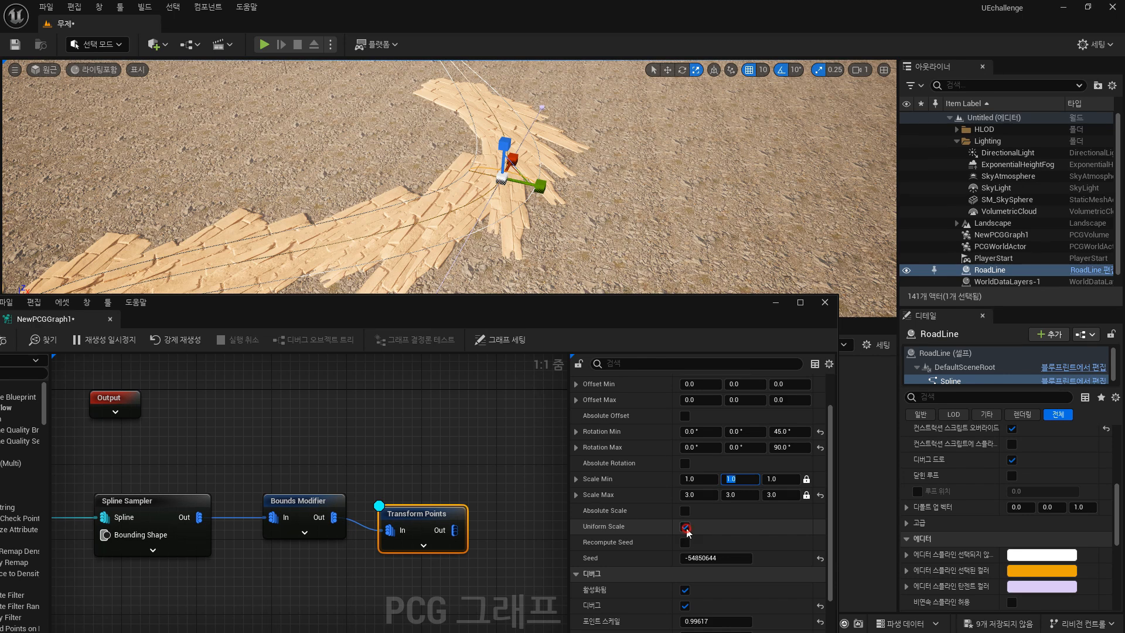
{"action": "left_click", "coordinate": [699, 495]}
{"action": "type", "text": "1"}
{"action": "left_click", "coordinate": [706, 479]}
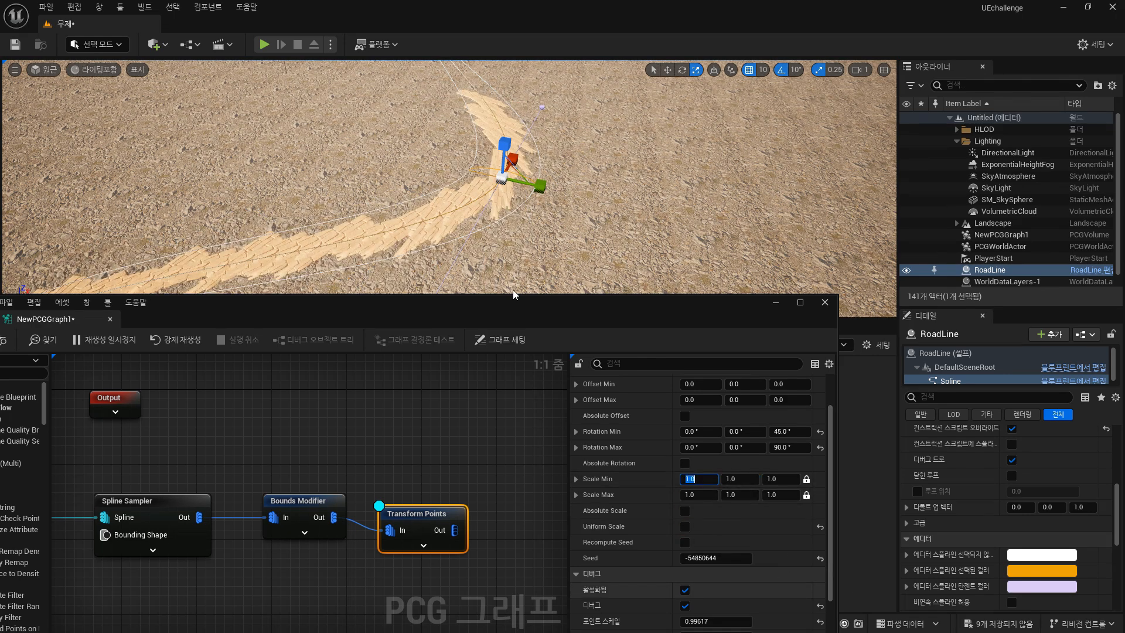
{"action": "left_click", "coordinate": [740, 495]}
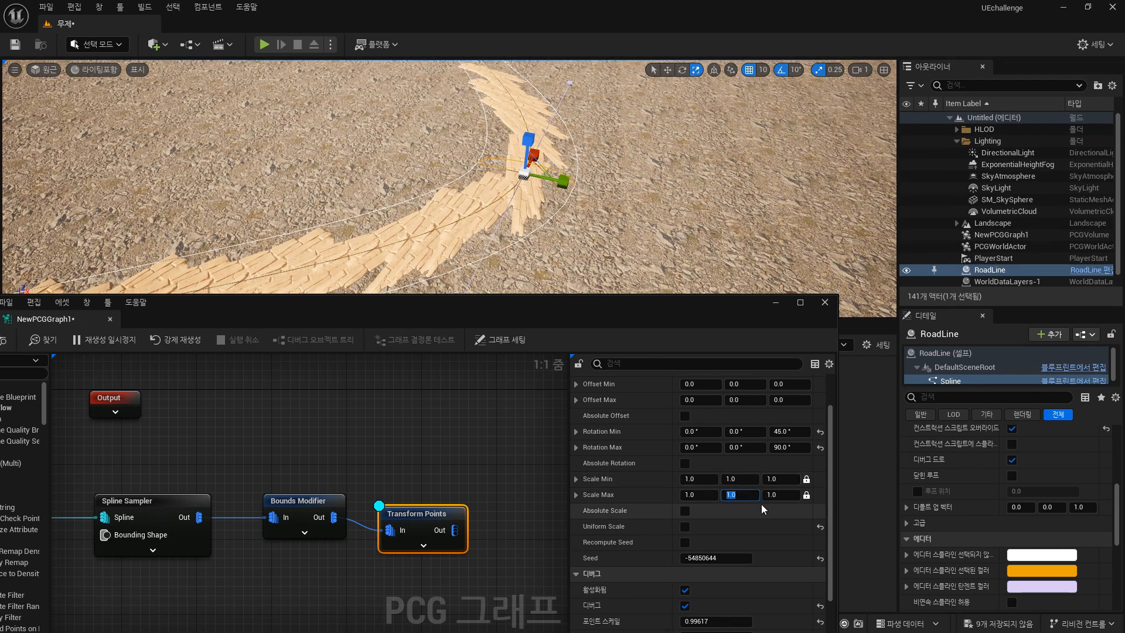
Unlock the per-axis values of Scale Min and Scale Max.
{"action": "left_click", "coordinate": [808, 497]}
{"action": "left_click", "coordinate": [807, 480]}
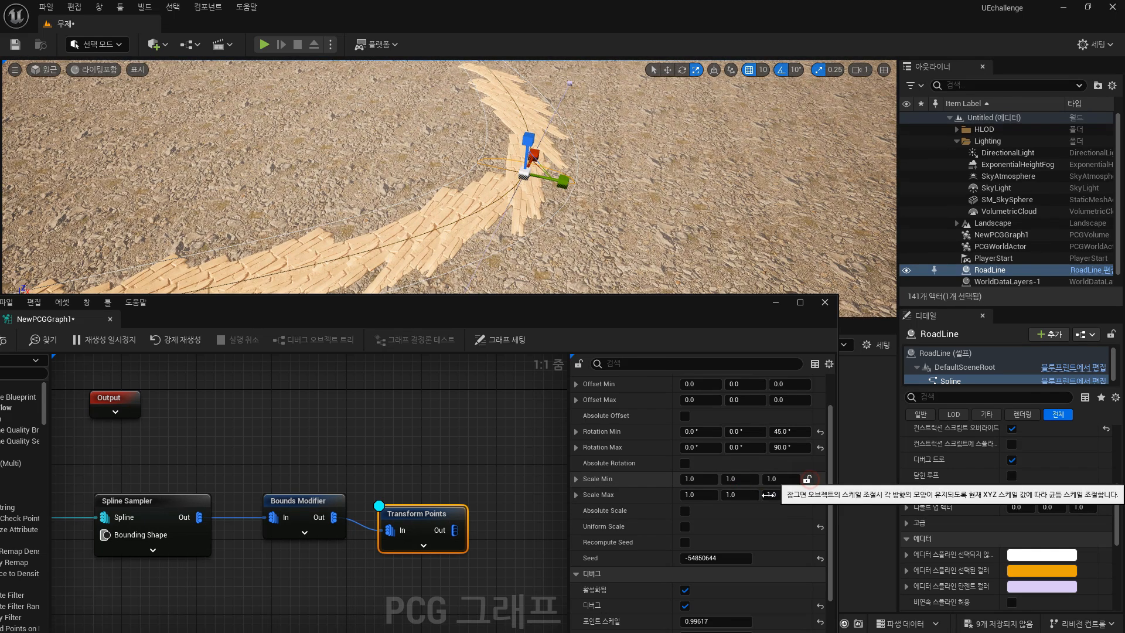
{"action": "type", "text": "3"}
{"action": "key", "text": "Return"}
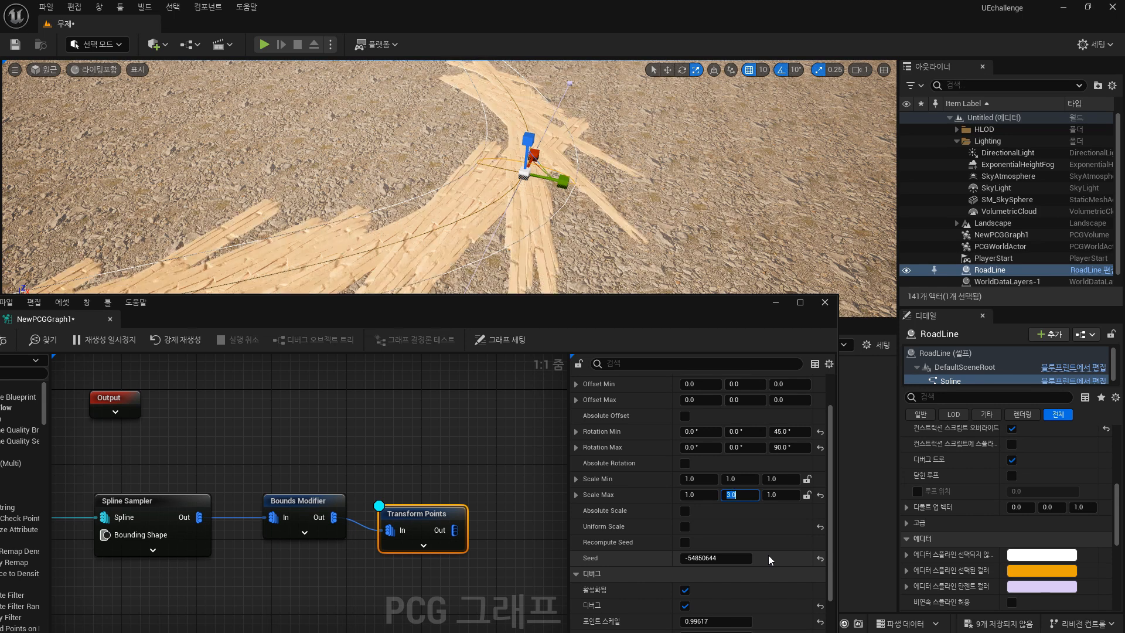
{"action": "type", "text": "1"}
{"action": "key", "text": "Return"}
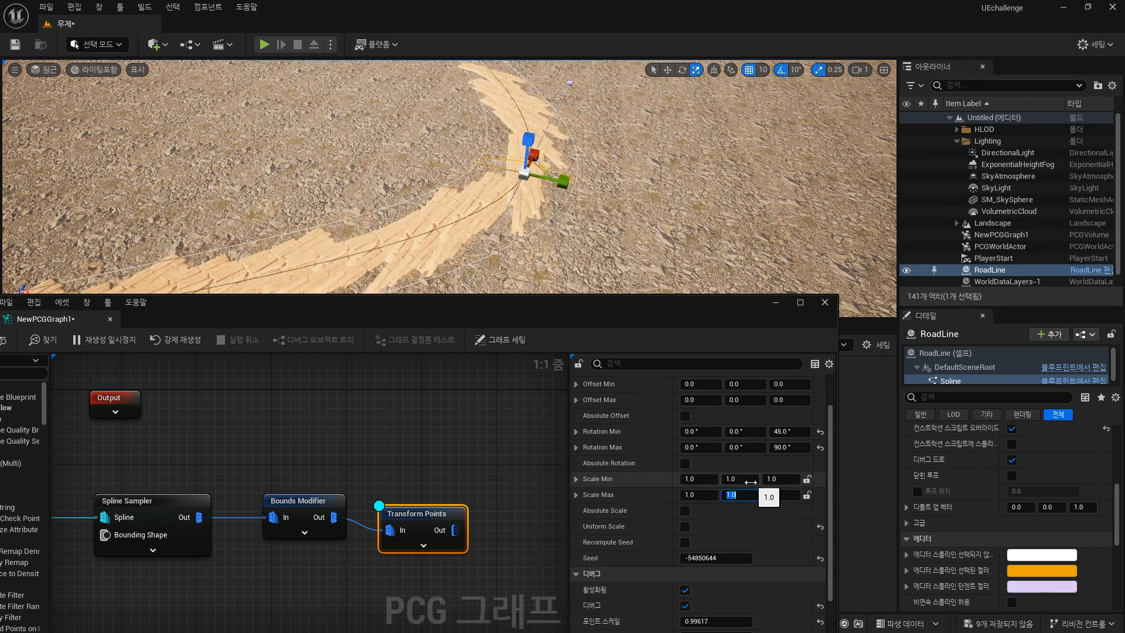
Set the X scale range to a minimum of 2 and a maximum of 5.
{"action": "left_click", "coordinate": [711, 496]}
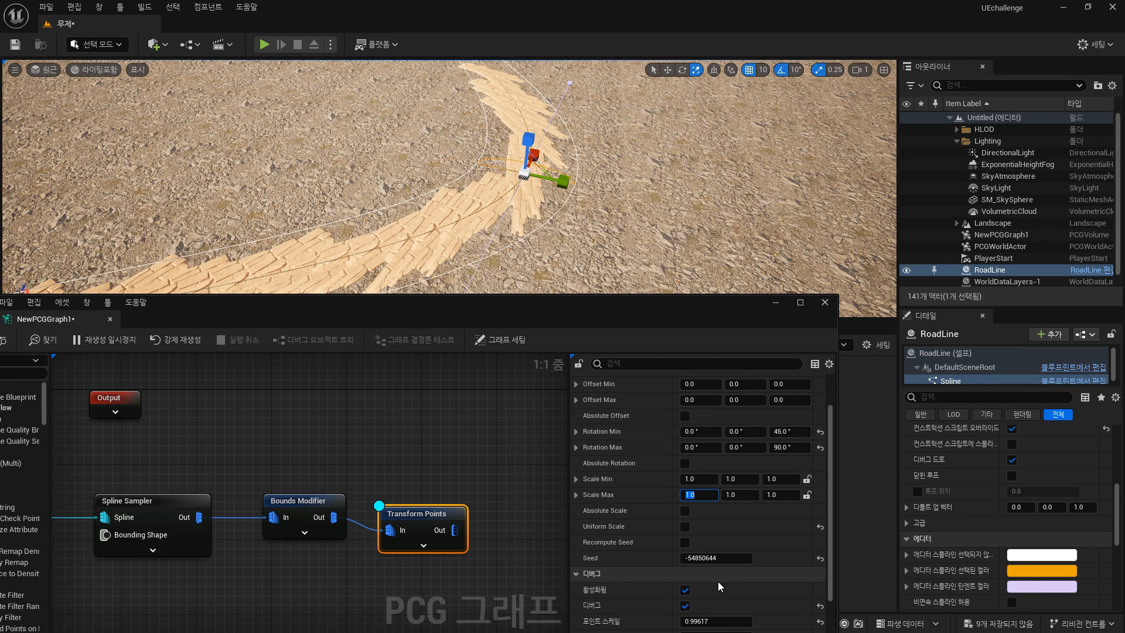
{"action": "type", "text": "3"}
{"action": "key", "text": "Return"}
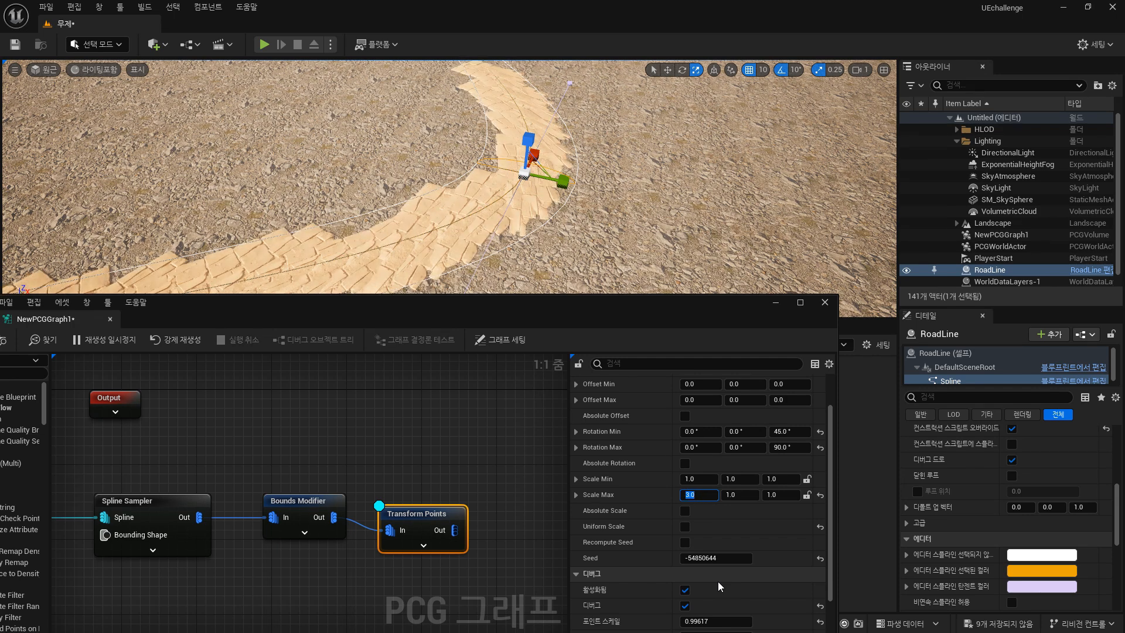
{"action": "type", "text": "5"}
{"action": "key", "text": "Return"}
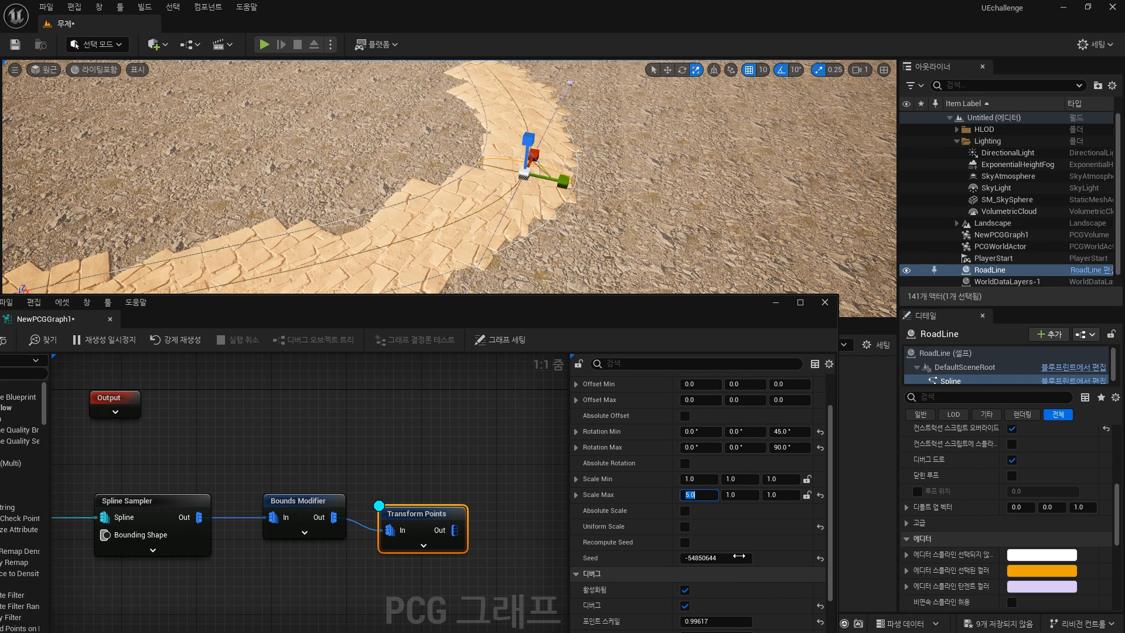
{"action": "left_click", "coordinate": [698, 479]}
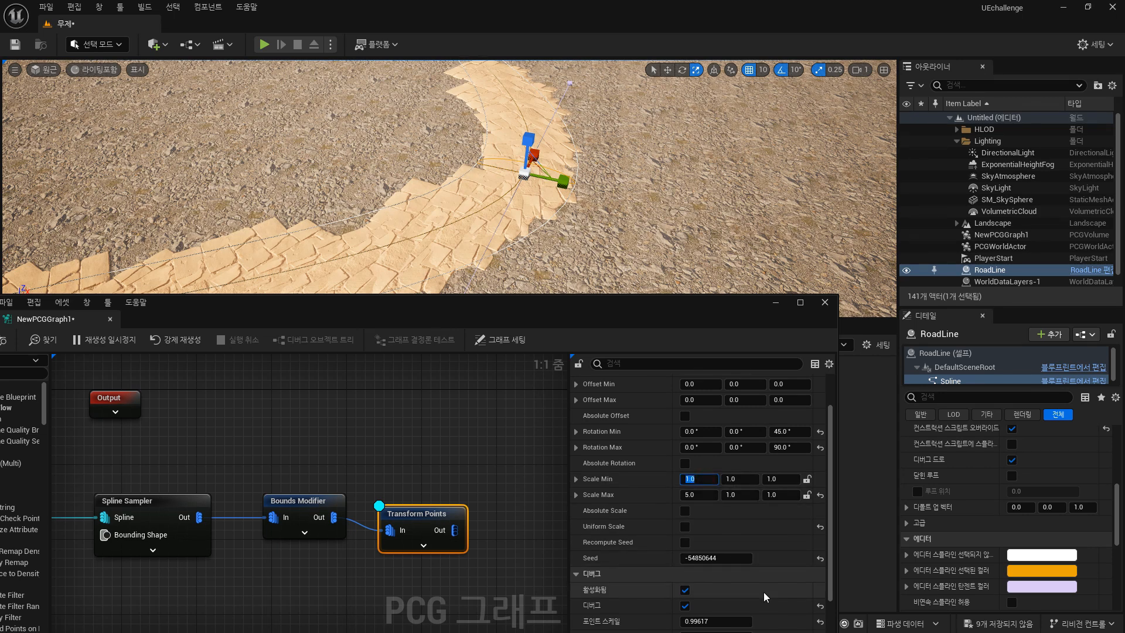
{"action": "type", "text": "2"}
{"action": "key", "text": "Return"}
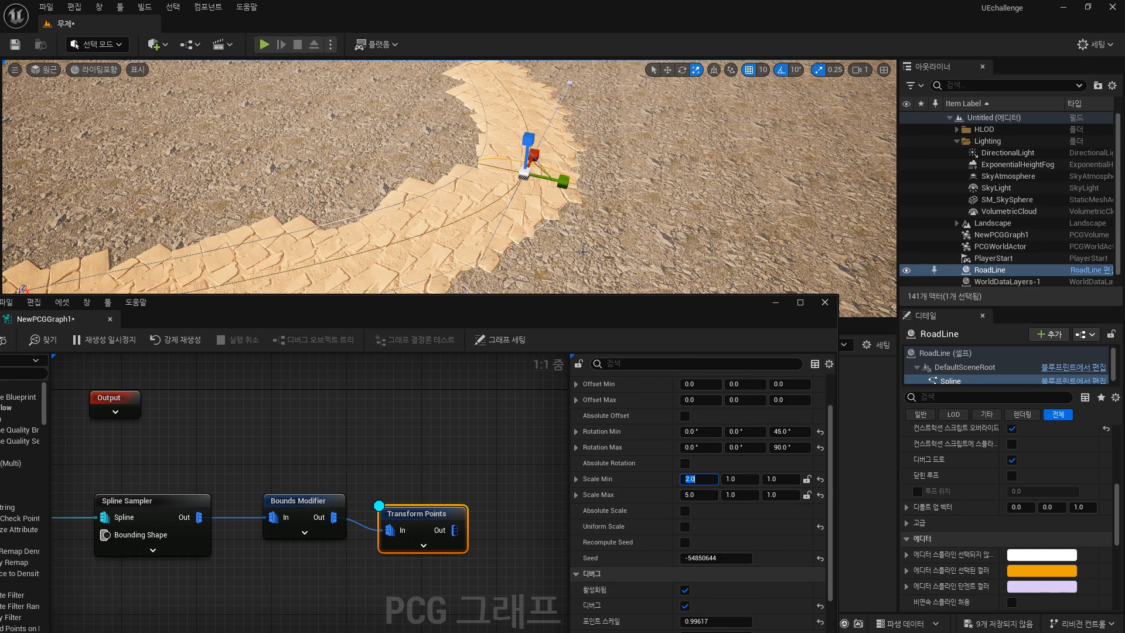
Set the Transform Points Rotation Max Z to 180°.
{"action": "right_click_drag", "start_coordinate": [582, 252], "coordinate": [584, 252]}
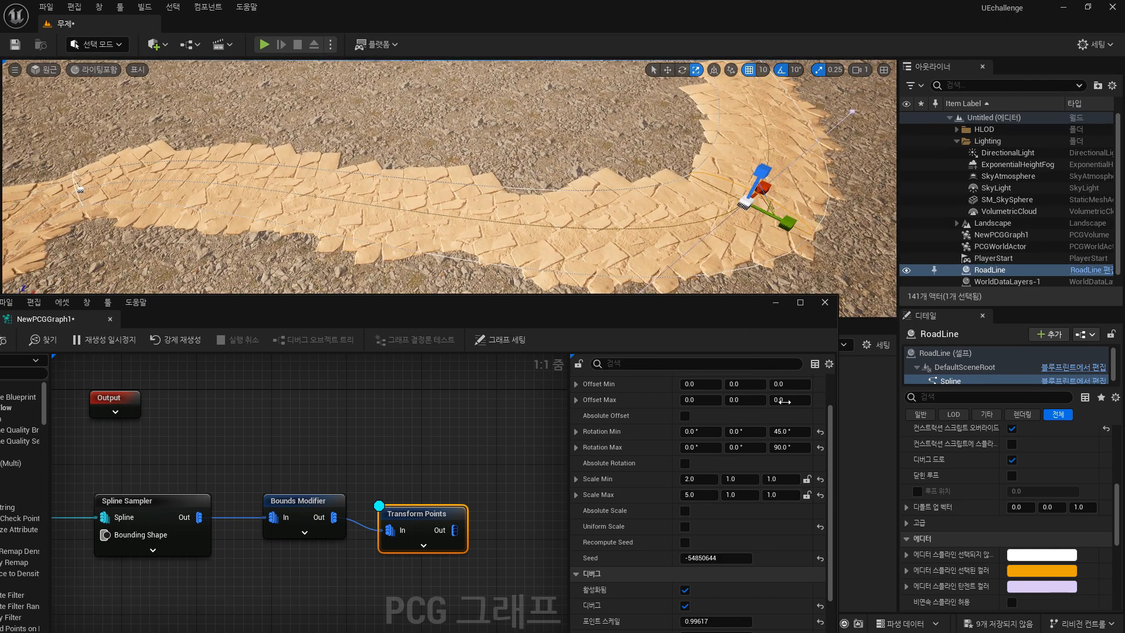
{"action": "left_click", "coordinate": [785, 447]}
{"action": "type", "text": "180"}
{"action": "key", "text": "Return"}
{"action": "right_click_drag", "start_coordinate": [396, 219], "coordinate": [501, 230]}
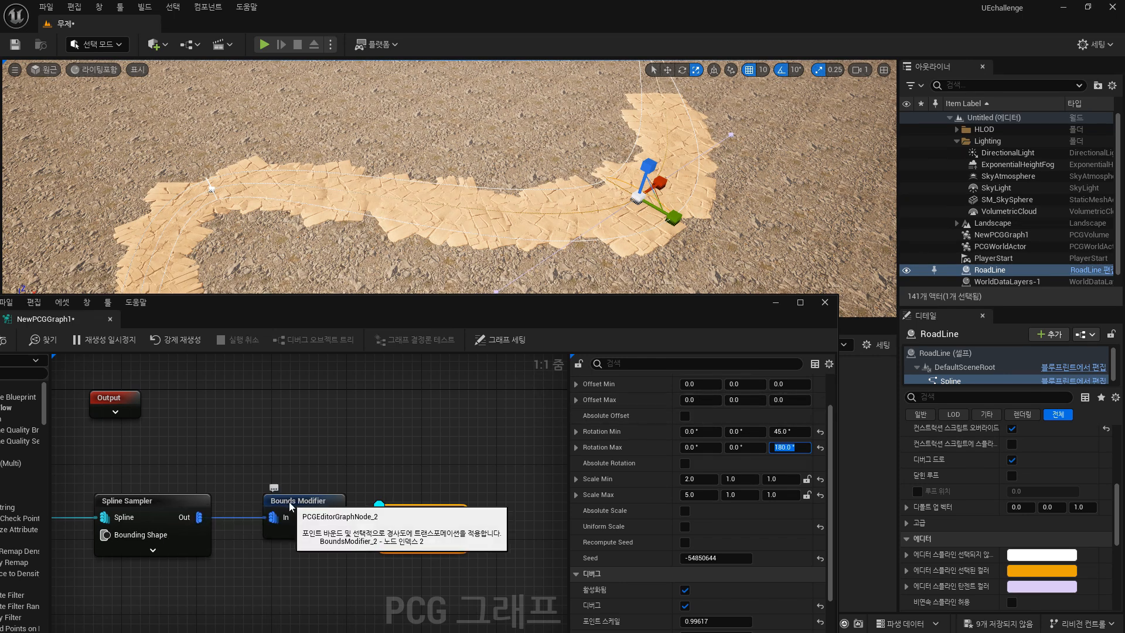
Set the Spline Sampler's Distance Increment to 400.
{"action": "left_click", "coordinate": [166, 500]}
{"action": "left_click", "coordinate": [717, 416]}
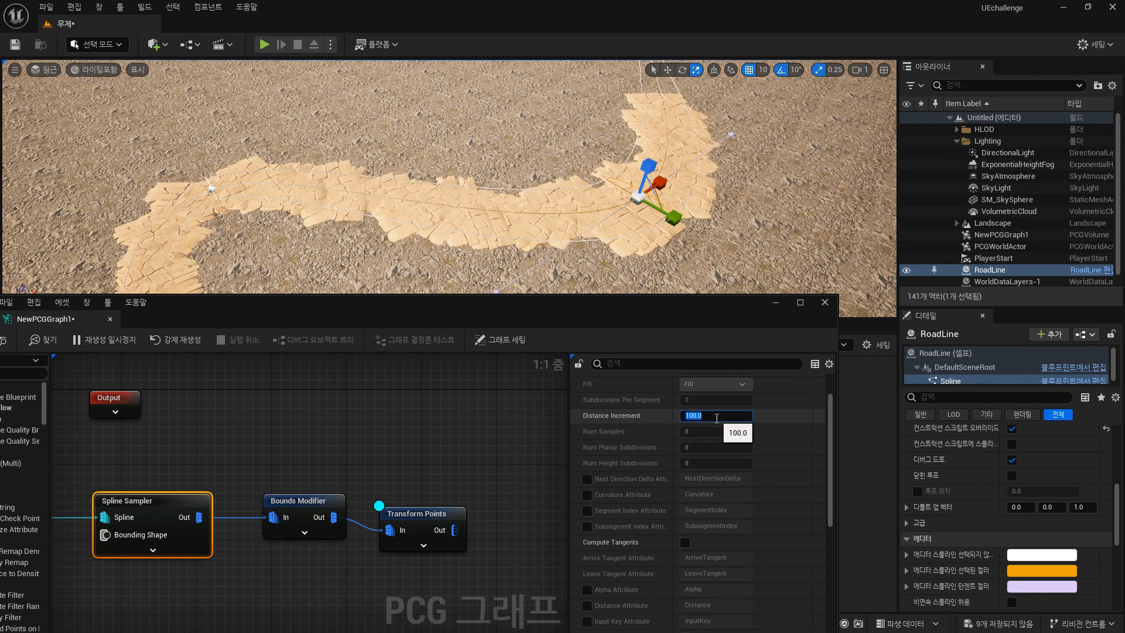
{"action": "type", "text": "200"}
{"action": "key", "text": "Return"}
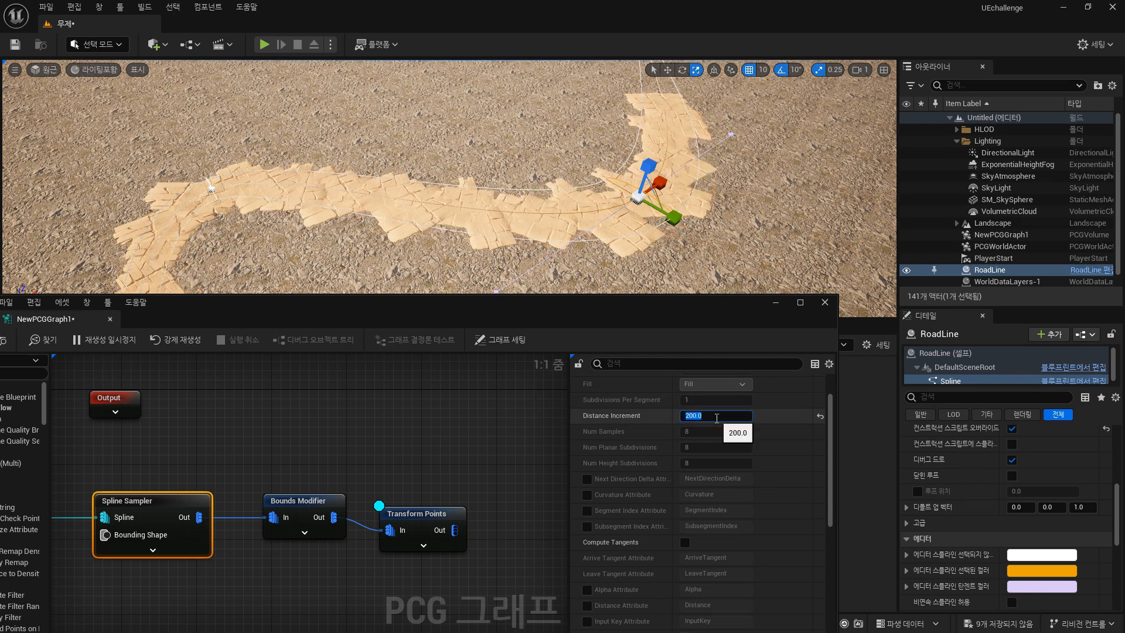
{"action": "scroll", "coordinate": [699, 216], "scroll_direction": "up", "scroll_amount": 2}
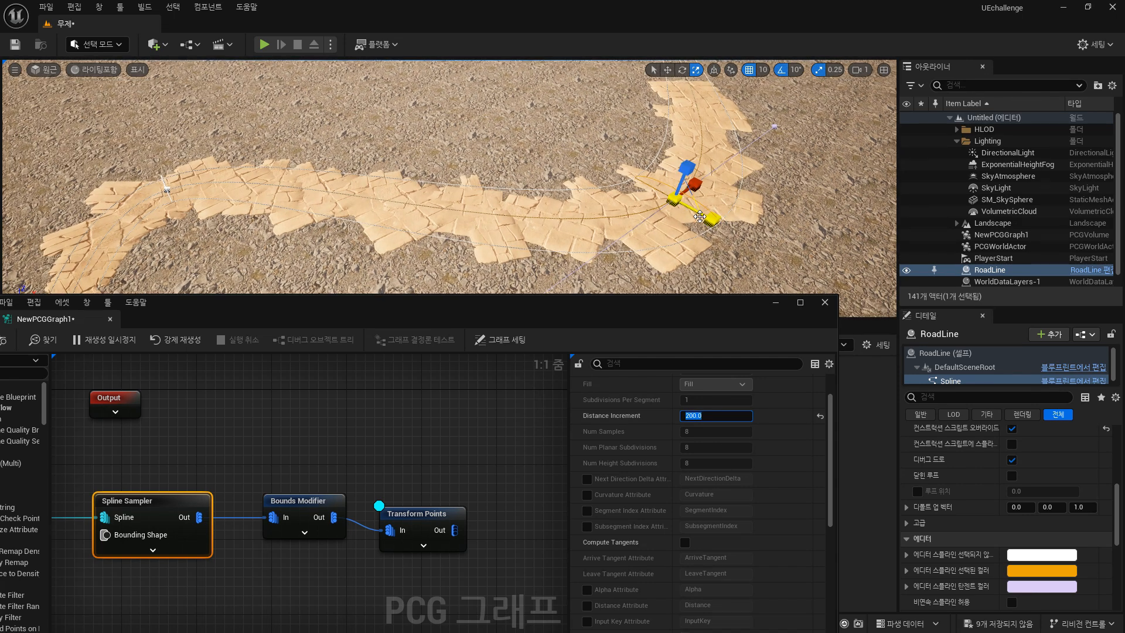
{"action": "type", "text": "300"}
{"action": "key", "text": "Return"}
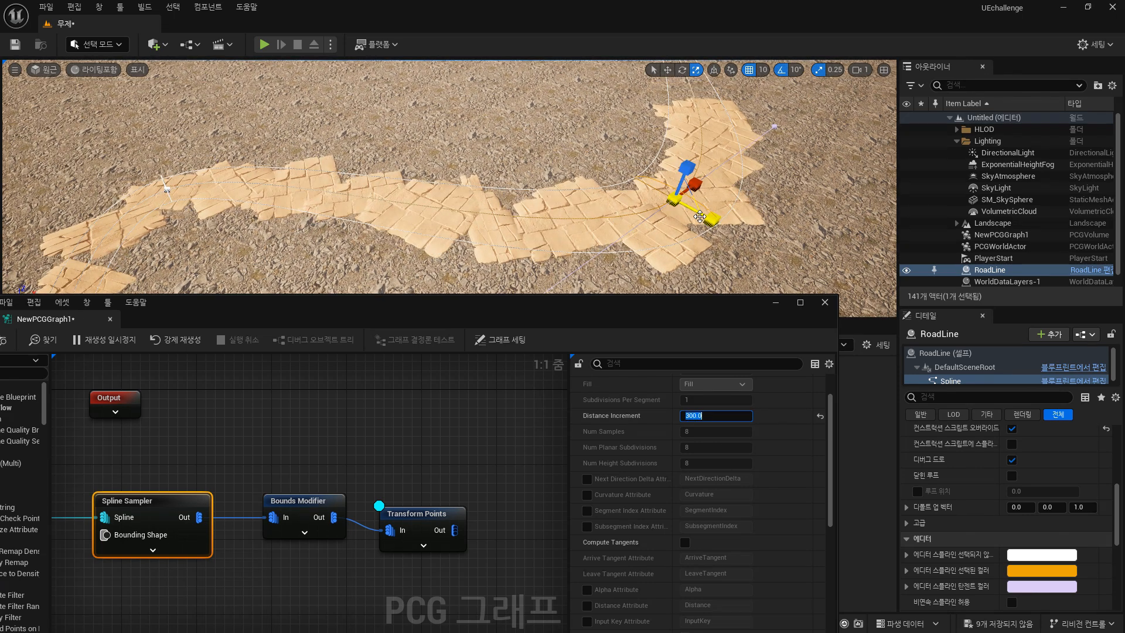
{"action": "type", "text": "400"}
{"action": "key", "text": "Return"}
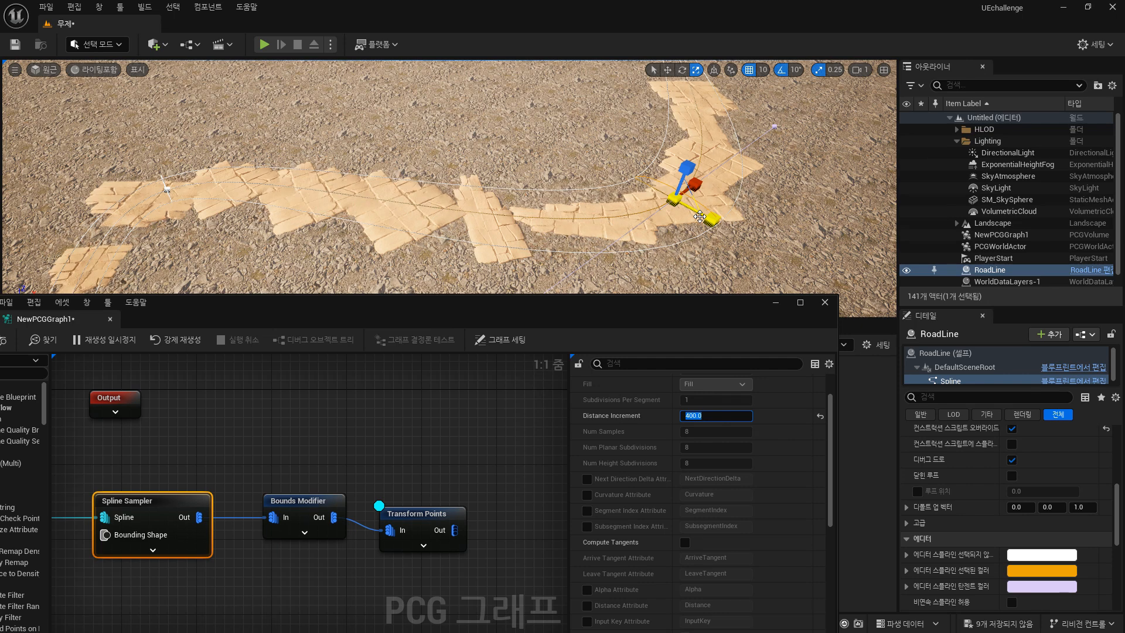
Set the Spline Sampler's Distance Increment to 300.
{"action": "type", "text": "500"}
{"action": "key", "text": "Return"}
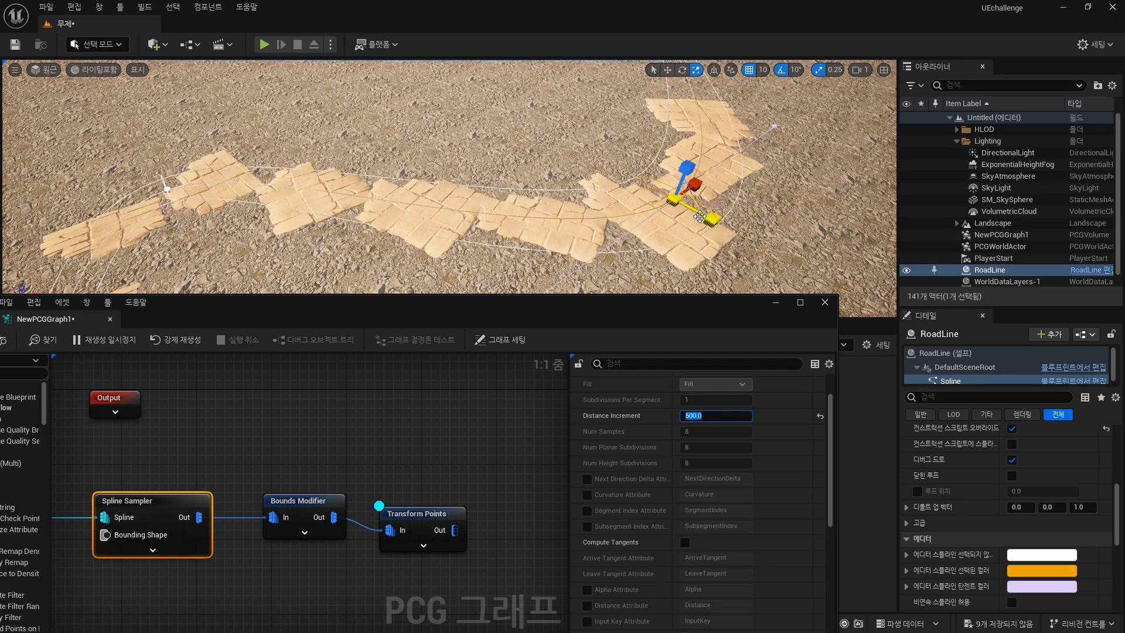
{"action": "type", "text": "300"}
{"action": "key", "text": "Return"}
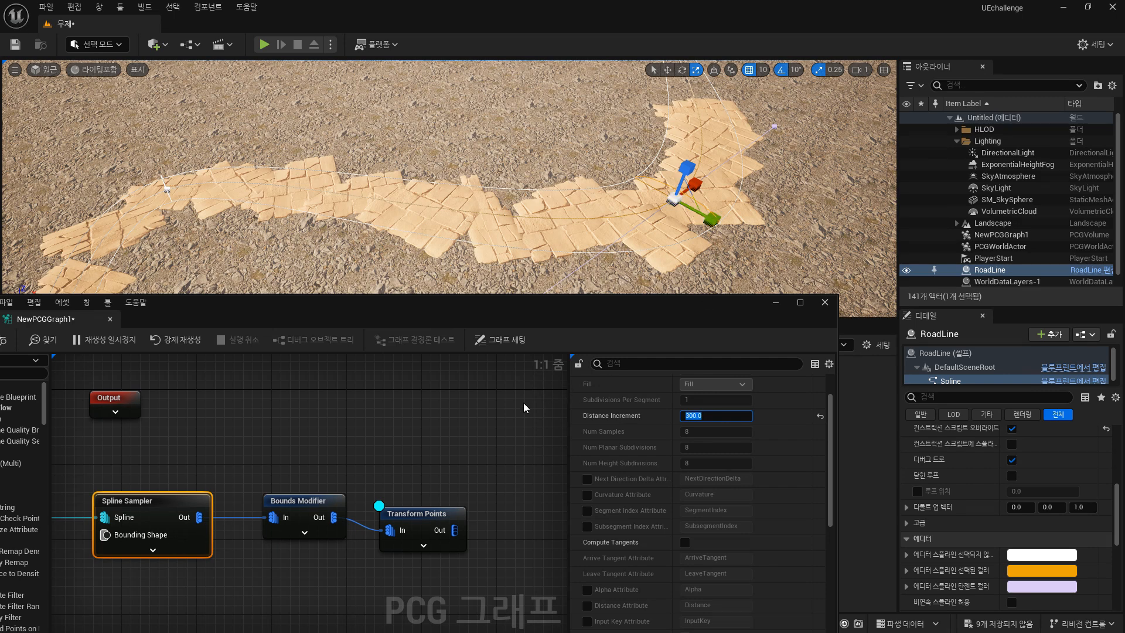
Set the Transform Points node's Offset Max Z to 500.
{"action": "left_click", "coordinate": [441, 514]}
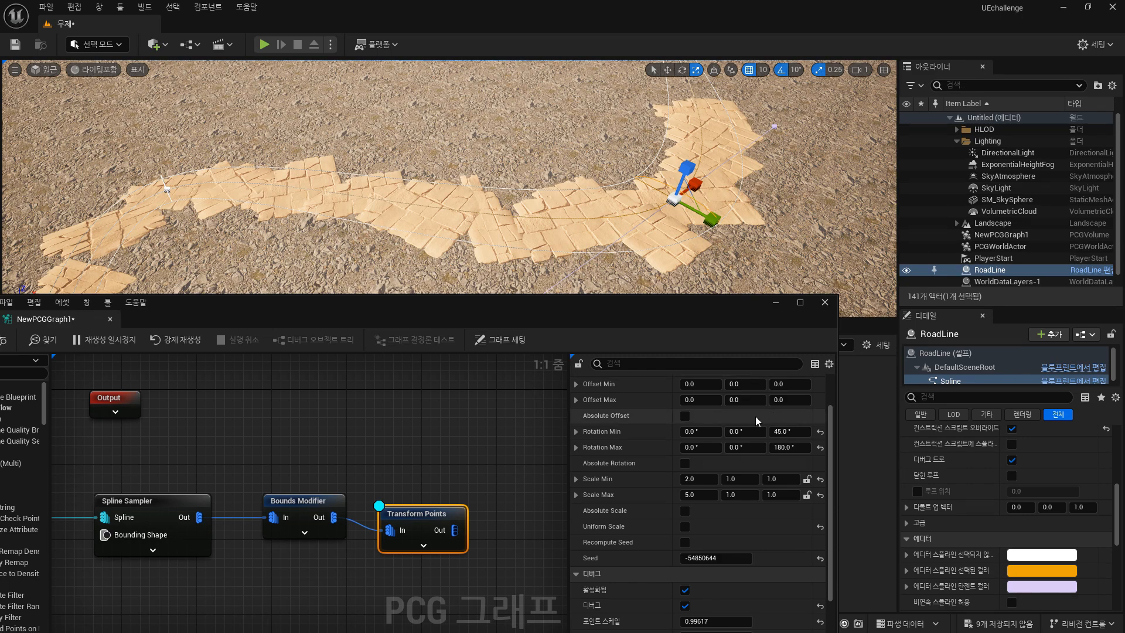
{"action": "middle_click_drag", "start_coordinate": [631, 230], "coordinate": [613, 265]}
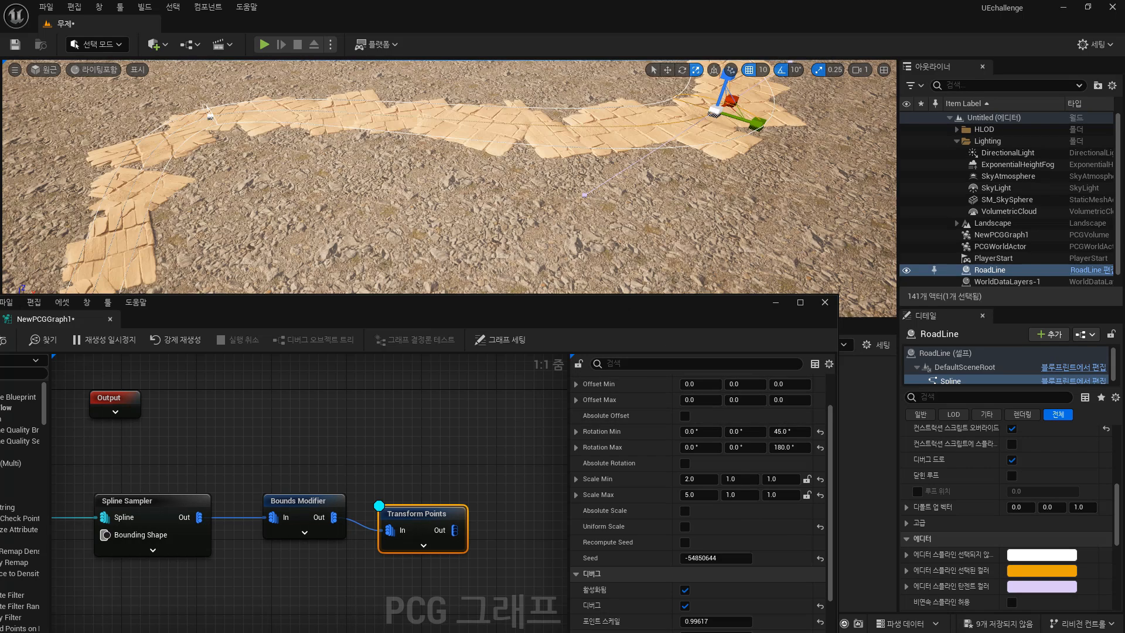
{"action": "mouse_move", "coordinate": [604, 229]}
{"action": "right_mouse_down"}
{"action": "mouse_move", "coordinate": [599, 244]}
{"action": "mouse_move", "coordinate": [610, 186]}
{"action": "mouse_move", "coordinate": [604, 230]}
{"action": "right_mouse_up"}
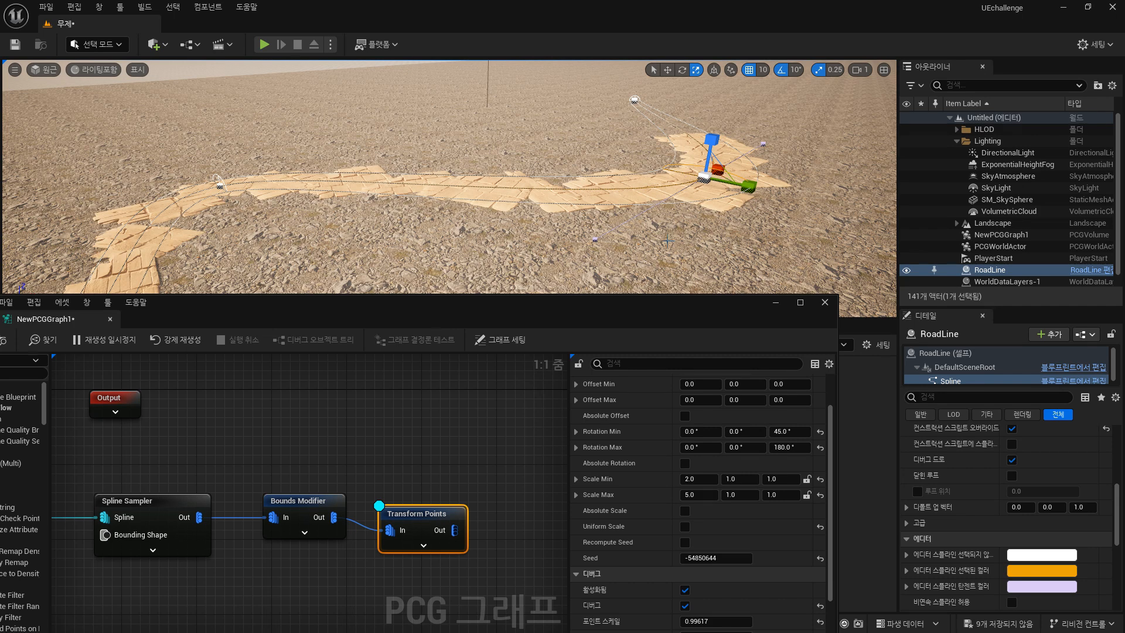
{"action": "right_click_drag", "start_coordinate": [668, 240], "coordinate": [669, 241]}
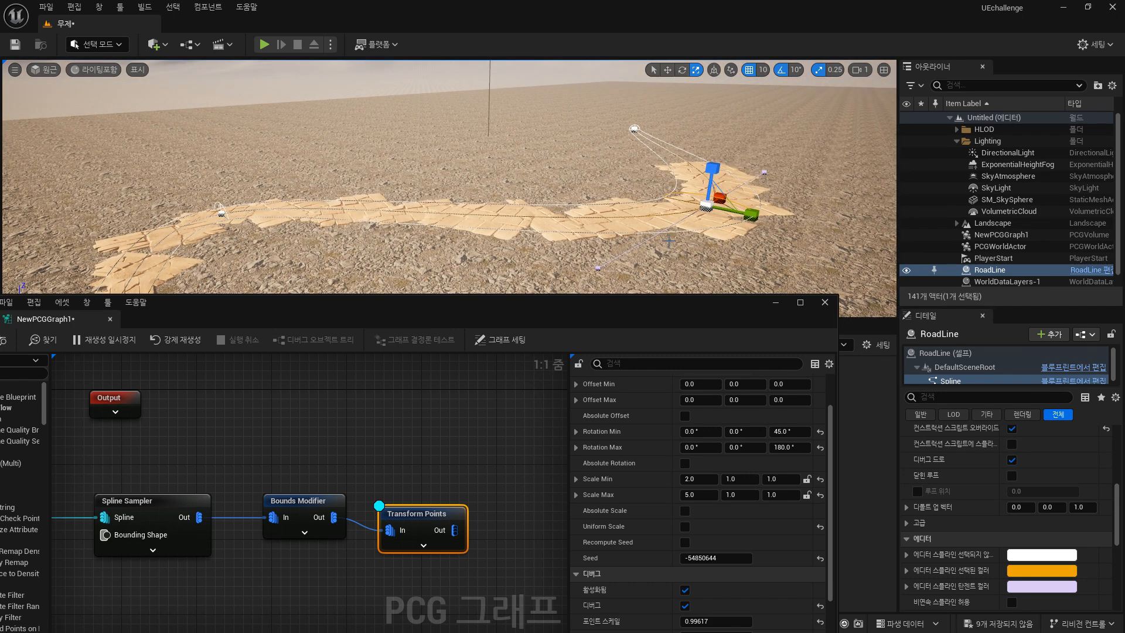
{"action": "left_click", "coordinate": [789, 400]}
{"action": "type", "text": "50"}
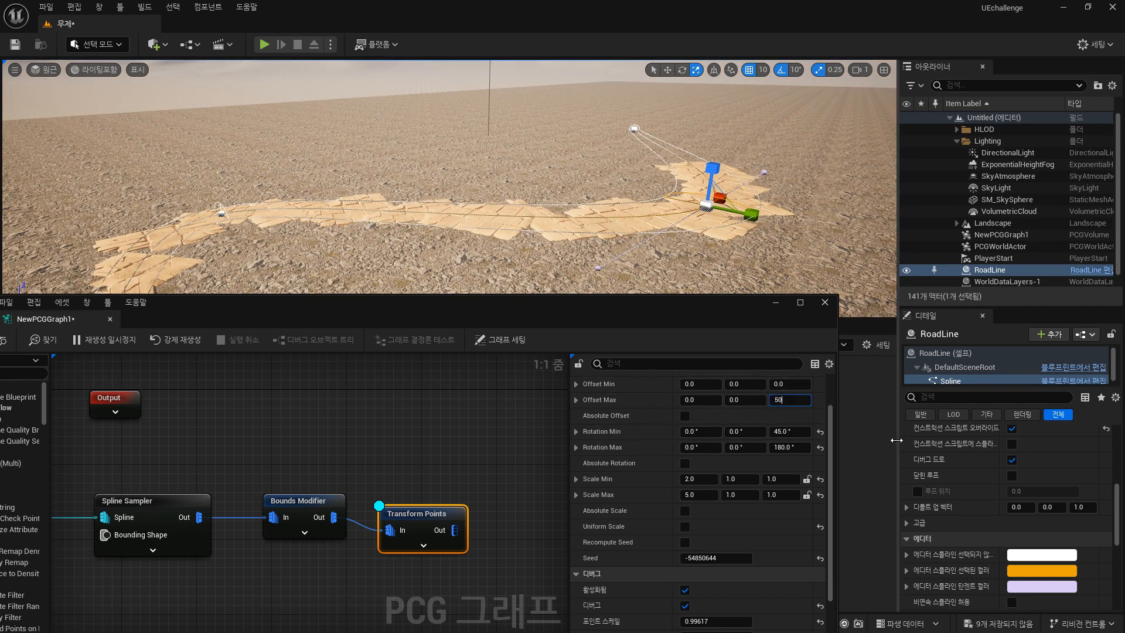
{"action": "type", "text": "0"}
{"action": "key", "text": "Return"}
{"action": "right_click_drag", "start_coordinate": [431, 230], "coordinate": [460, 226]}
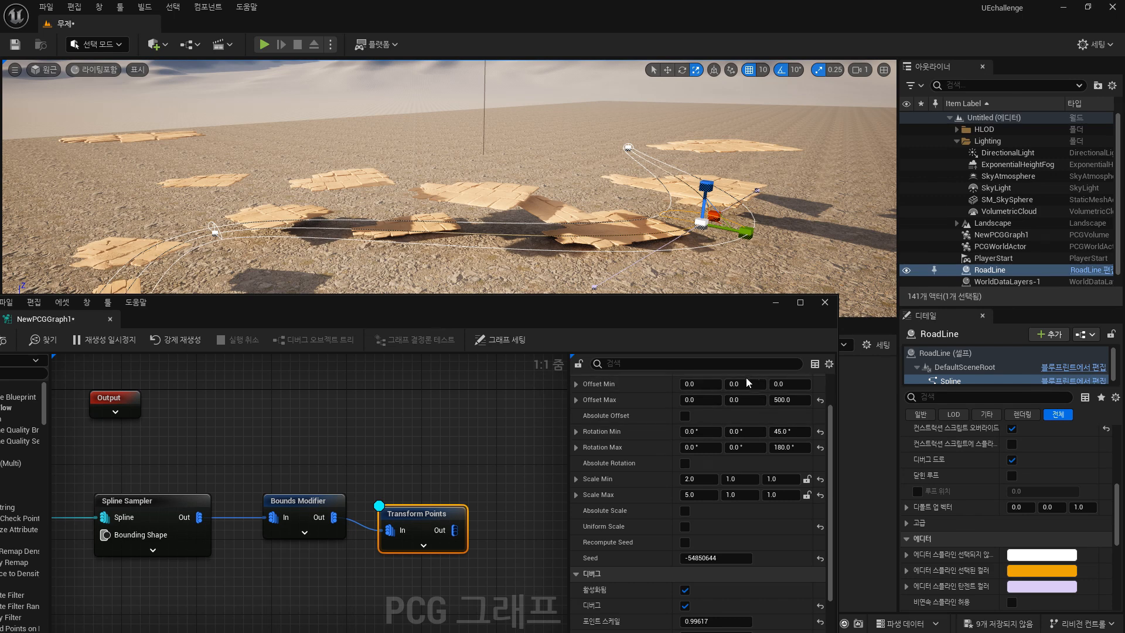
Set the Transform Points node's Offset Min Z to 200.
{"action": "left_click", "coordinate": [773, 384]}
{"action": "type", "text": "20"}
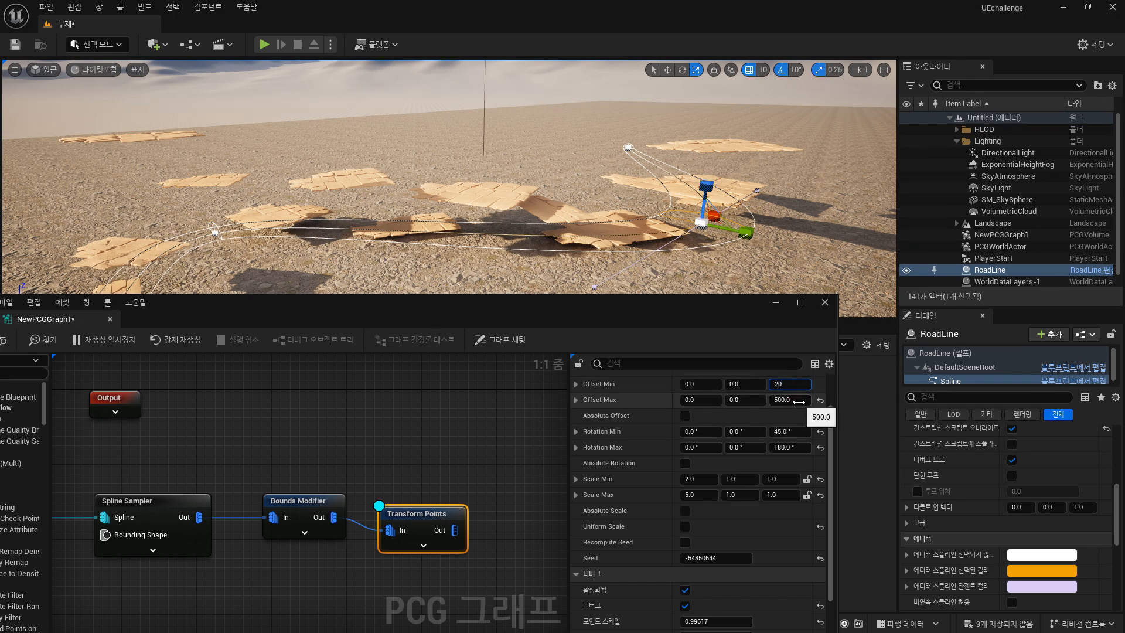
{"action": "type", "text": "0"}
{"action": "key", "text": "Return"}
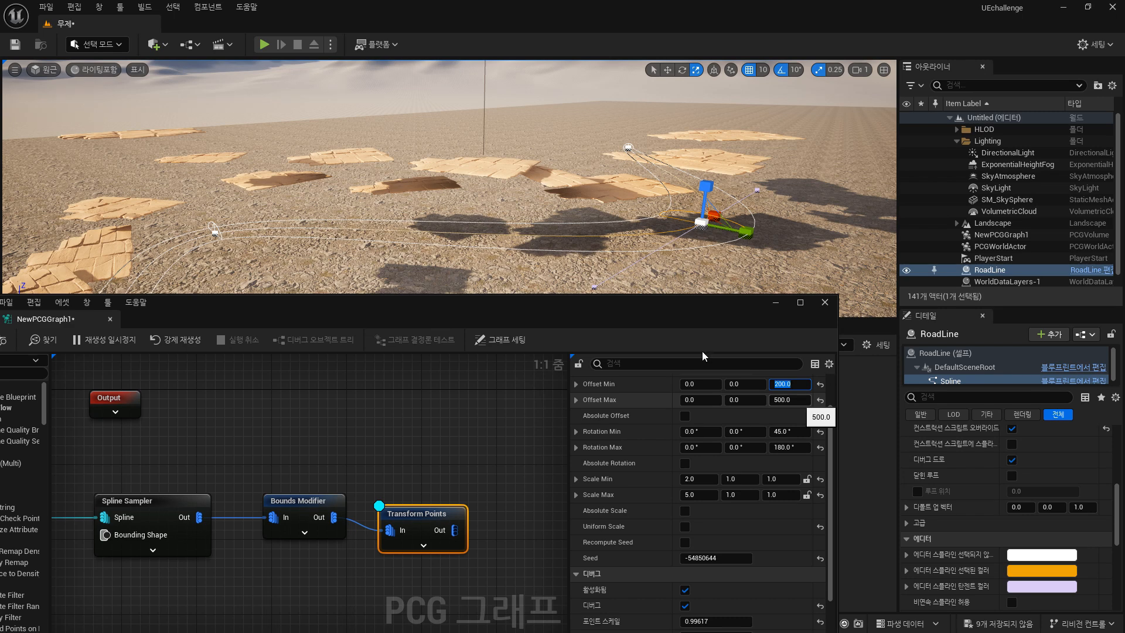
{"action": "scroll", "coordinate": [607, 170], "scroll_direction": "down", "scroll_amount": 3}
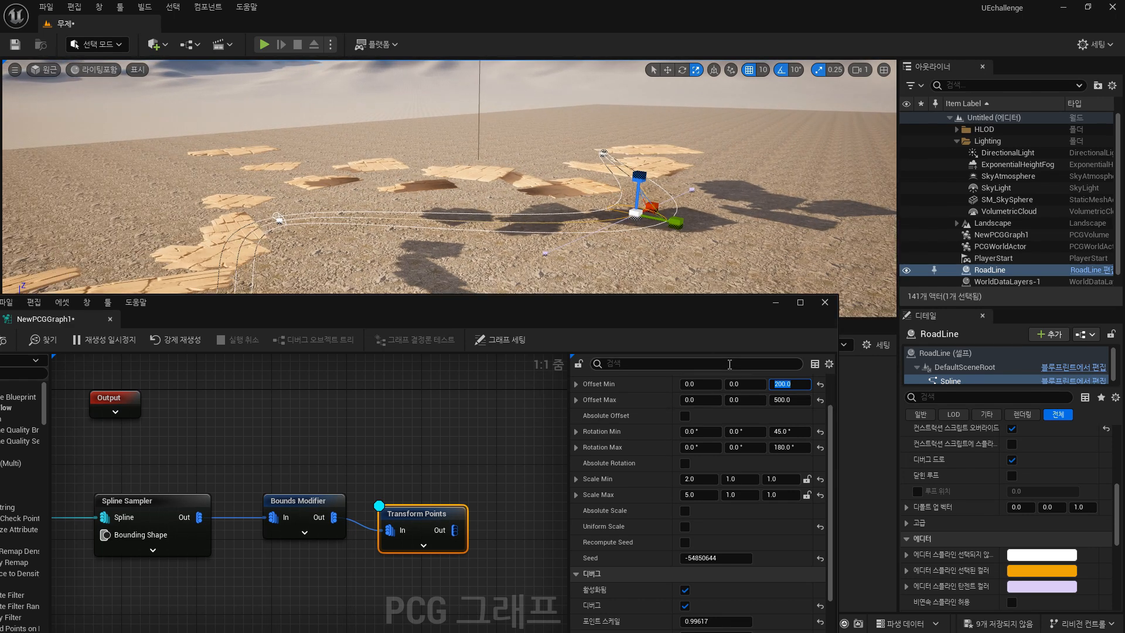
Set the Transform Points Offset Max Z to 0 and Offset Min Z to 10.
{"action": "type", "text": "0"}
{"action": "key", "text": "Return"}
{"action": "left_click", "coordinate": [791, 400]}
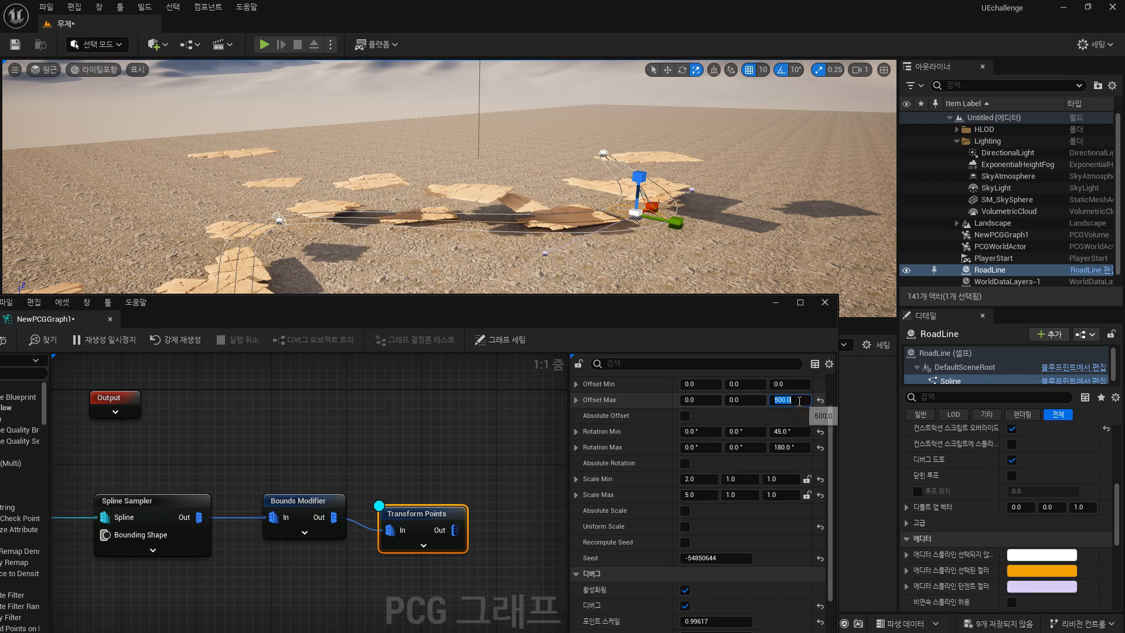
{"action": "type", "text": "0"}
{"action": "key", "text": "Return"}
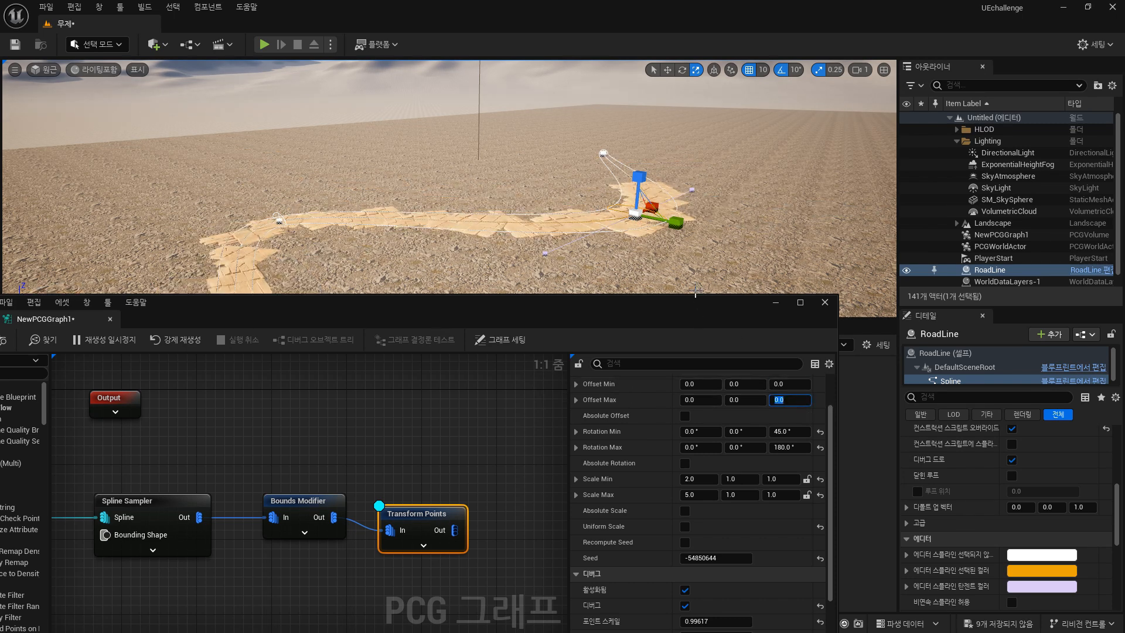
{"action": "left_click", "coordinate": [792, 384]}
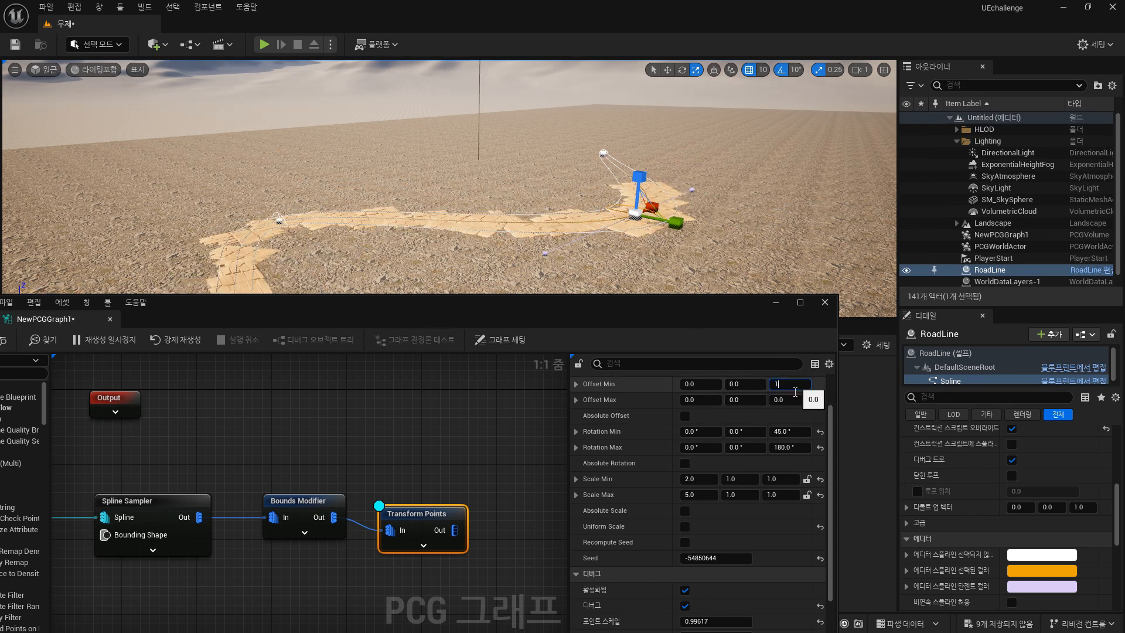
{"action": "type", "text": "10"}
{"action": "key", "text": "Return"}
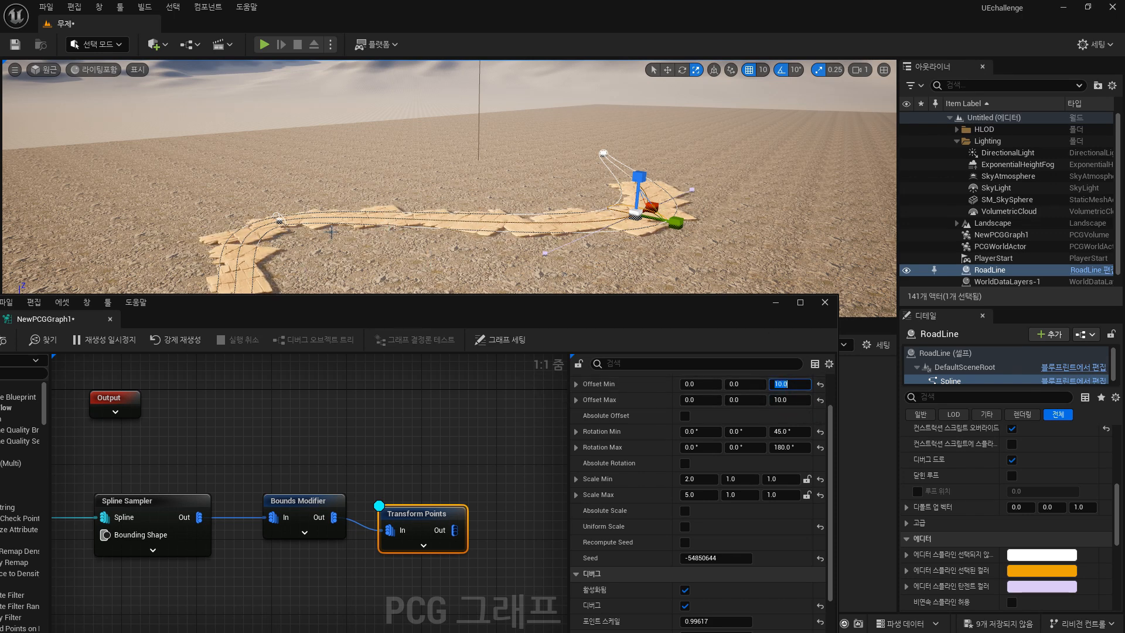
Inspect the stone floor tiles placed along the road spline in the viewport.
{"action": "right_click_drag", "start_coordinate": [332, 232], "coordinate": [316, 270]}
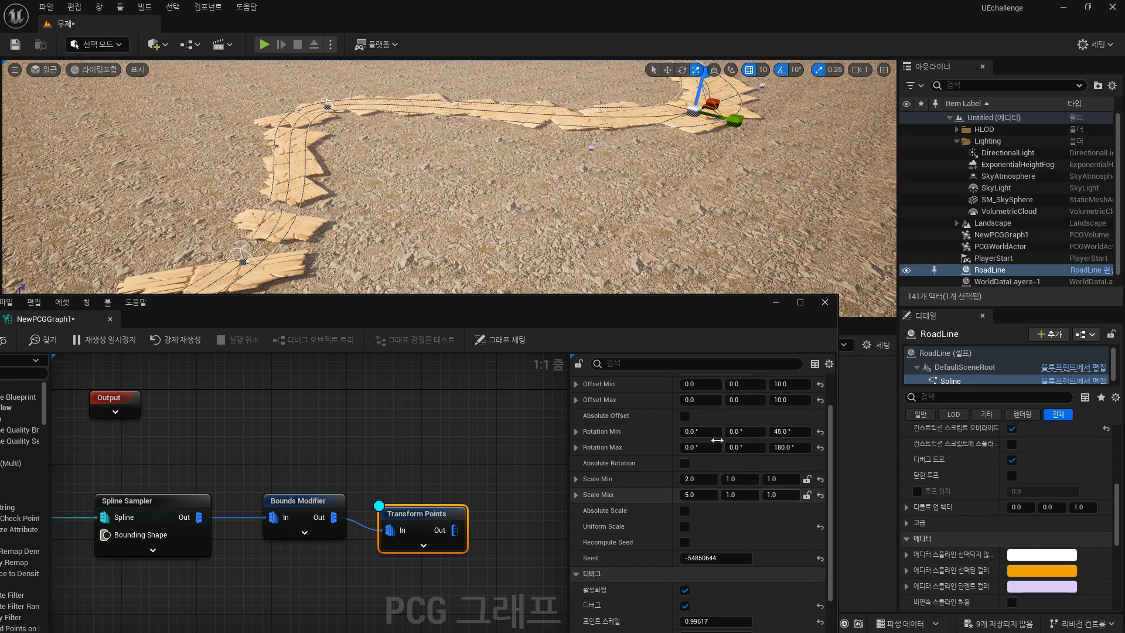
{"action": "right_click_drag", "start_coordinate": [592, 170], "coordinate": [515, 187]}
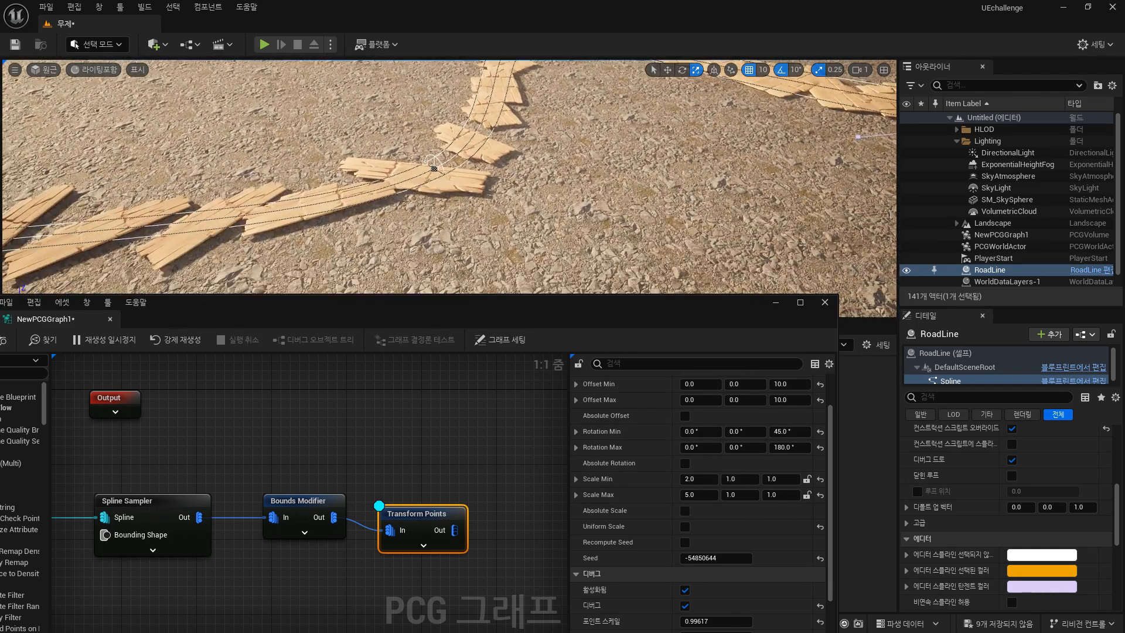
{"action": "scroll", "coordinate": [466, 463], "scroll_direction": "down", "scroll_amount": 5}
{"action": "right_click_drag", "start_coordinate": [475, 450], "coordinate": [446, 456]}
{"action": "scroll", "coordinate": [597, 252], "scroll_direction": "down", "scroll_amount": 4}
{"action": "scroll", "coordinate": [597, 249], "scroll_direction": "down", "scroll_amount": 4}
{"action": "left_click_drag", "start_coordinate": [477, 310], "coordinate": [1124, 333]}
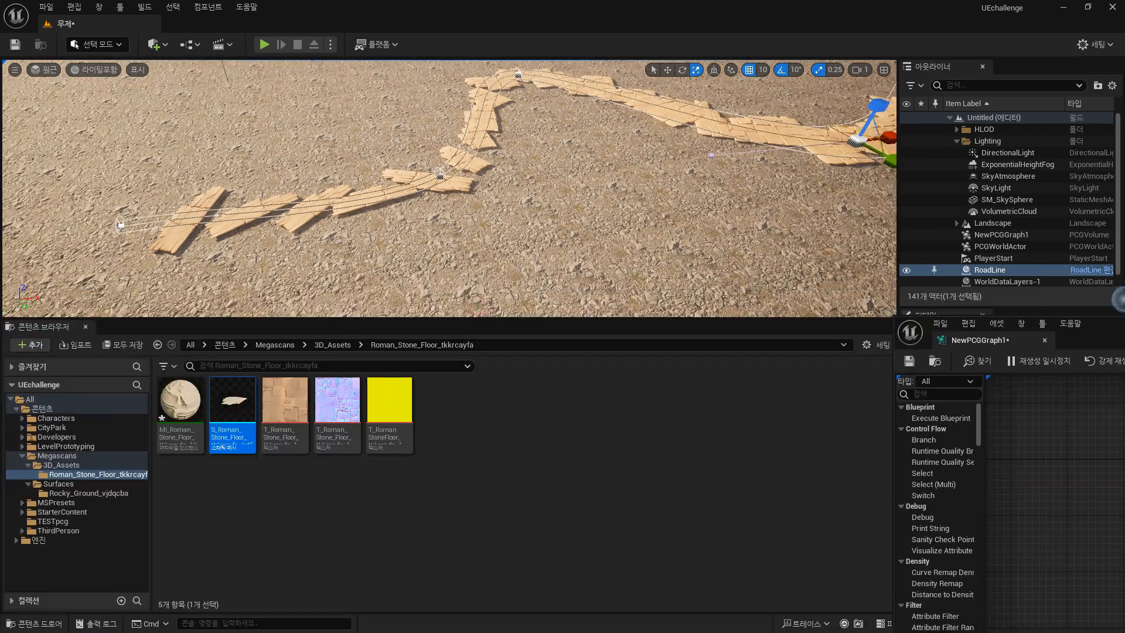
{"action": "scroll", "coordinate": [612, 250], "scroll_direction": "down", "scroll_amount": 5}
{"action": "scroll", "coordinate": [612, 250], "scroll_direction": "down", "scroll_amount": 8}
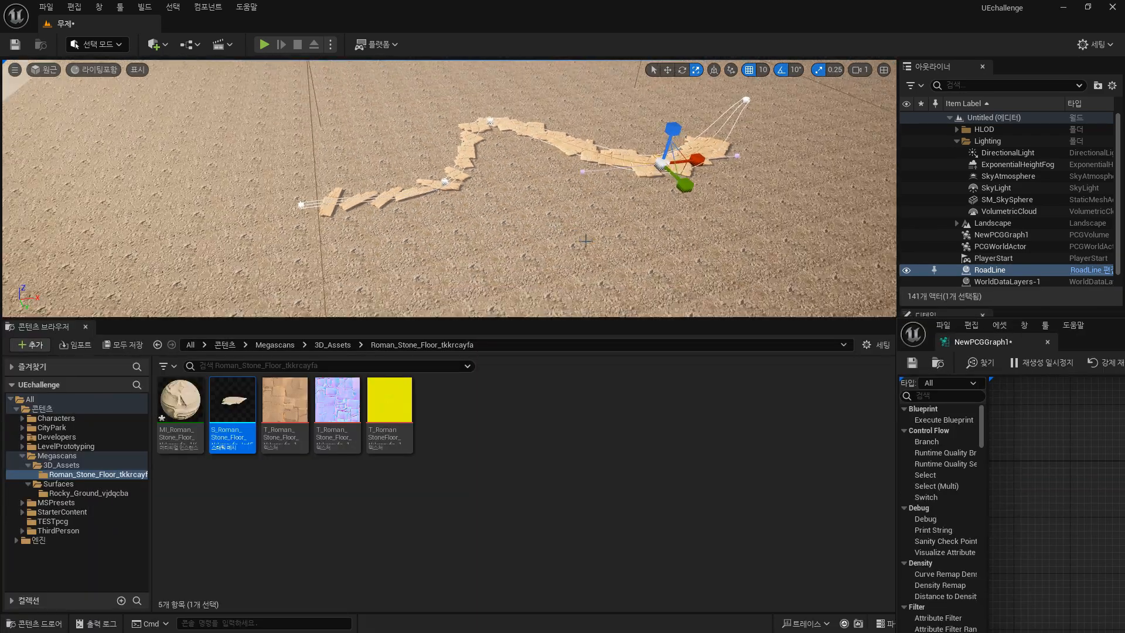
{"action": "right_click_drag", "start_coordinate": [611, 250], "coordinate": [729, 248]}
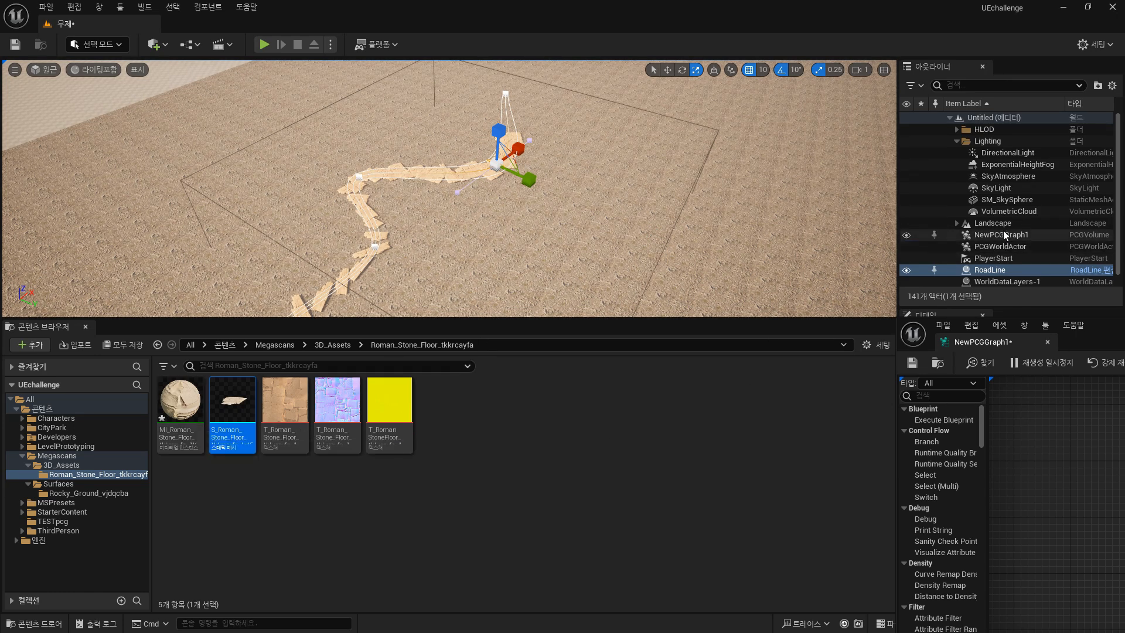
Select the RoadLine actor and duplicate it by dragging a copy along the ground.
{"action": "left_click", "coordinate": [996, 258]}
{"action": "left_click", "coordinate": [992, 269]}
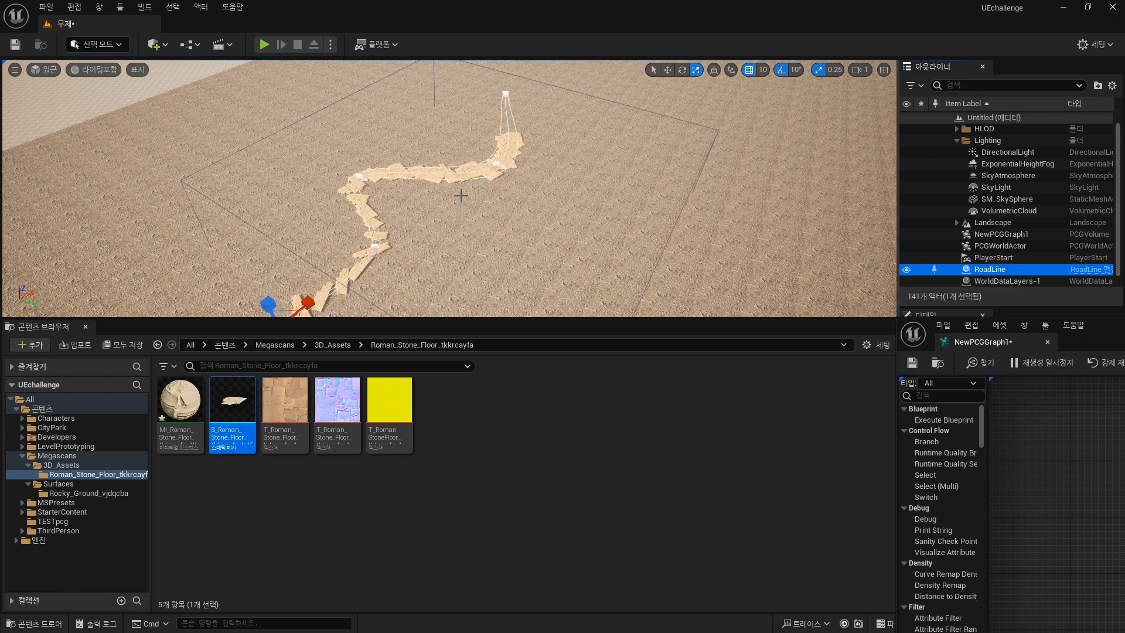
{"action": "scroll", "coordinate": [370, 282], "scroll_direction": "down", "scroll_amount": 4}
{"action": "scroll", "coordinate": [347, 312], "scroll_direction": "down", "scroll_amount": 1}
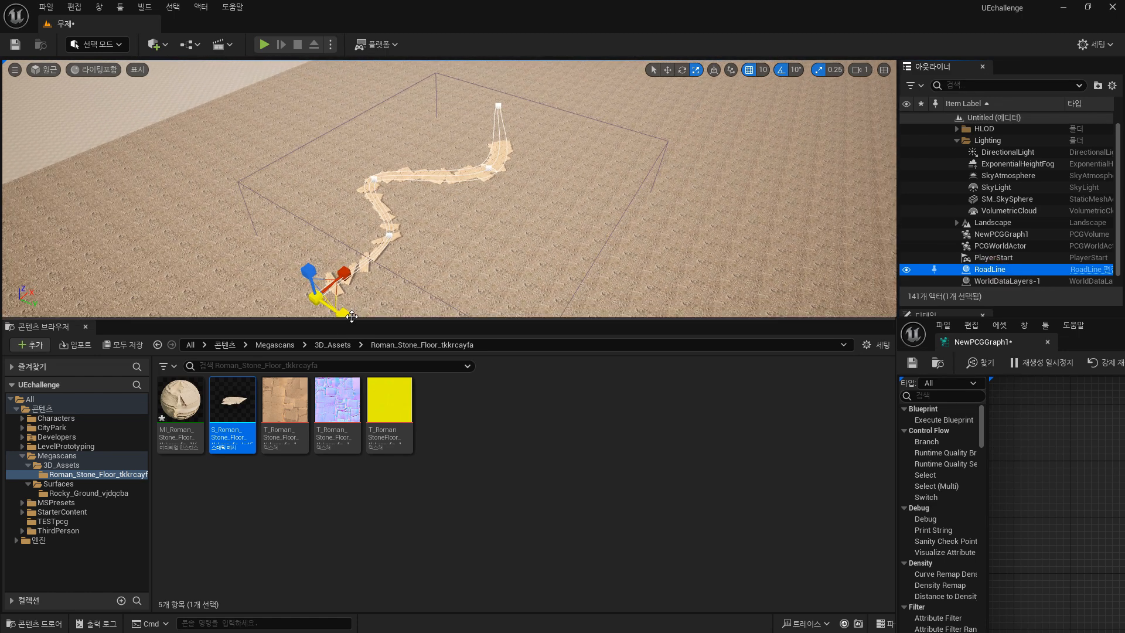
{"action": "key", "text": "w"}
{"action": "left_click_drag", "start_coordinate": [349, 313], "coordinate": [428, 342], "text": "alt"}
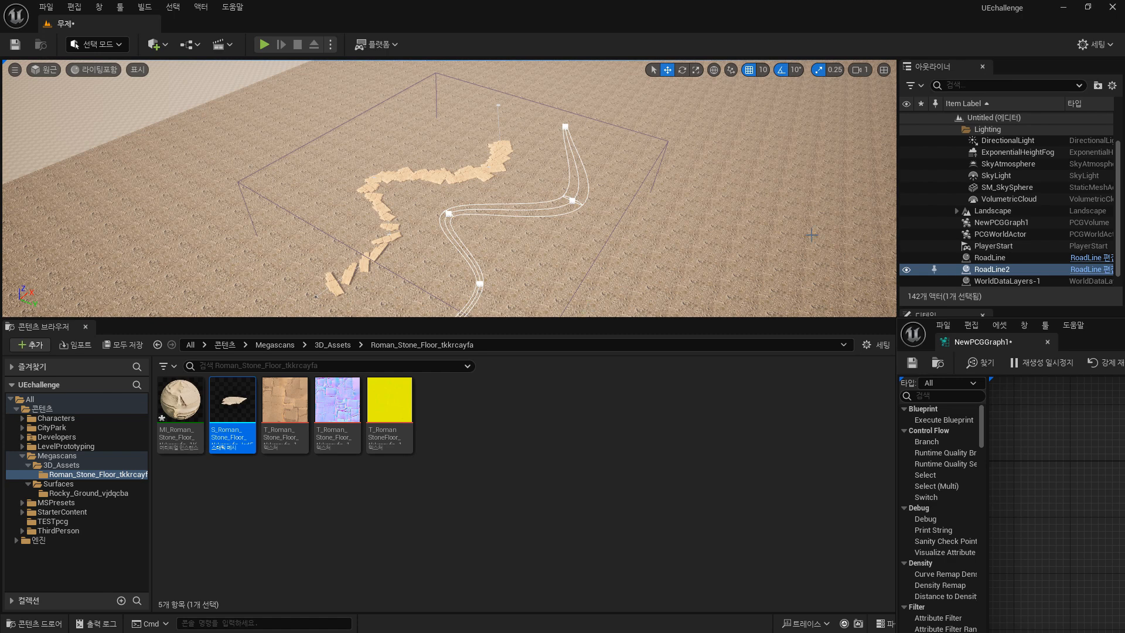
Enable multiple actor selection on the Get Spline Data node in the PCG graph.
{"action": "left_click_drag", "start_coordinate": [1084, 340], "coordinate": [640, 320]}
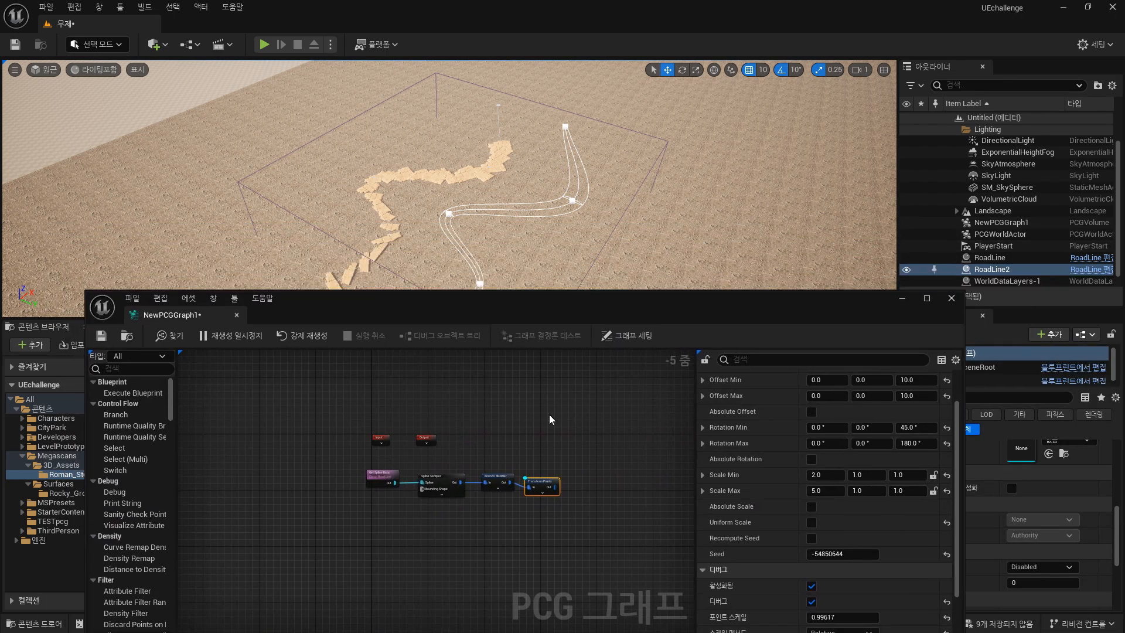
{"action": "scroll", "coordinate": [416, 452], "scroll_direction": "up", "scroll_amount": 5}
{"action": "right_click_drag", "start_coordinate": [572, 473], "coordinate": [474, 460]}
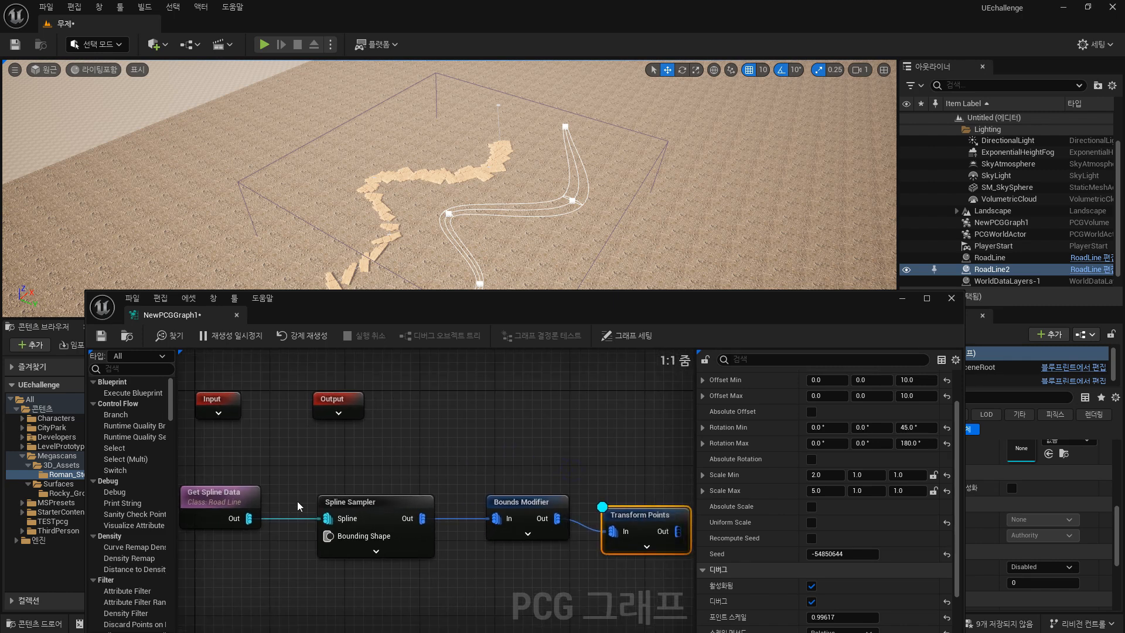
{"action": "left_click", "coordinate": [232, 495]}
{"action": "right_click_drag", "start_coordinate": [649, 436], "coordinate": [624, 449]}
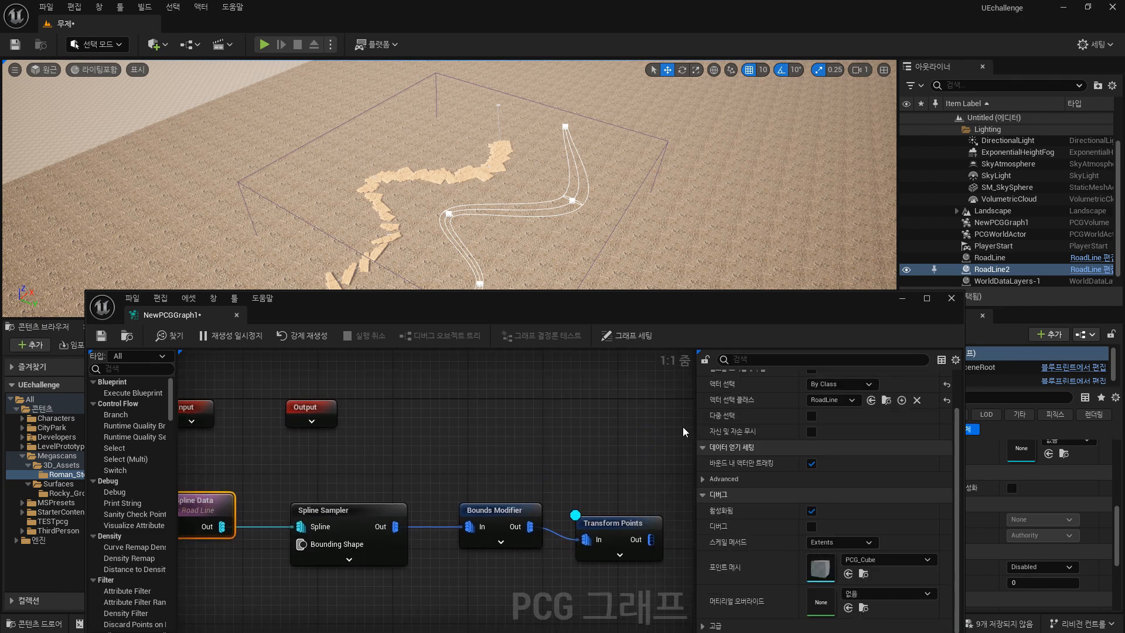
{"action": "left_click", "coordinate": [812, 417]}
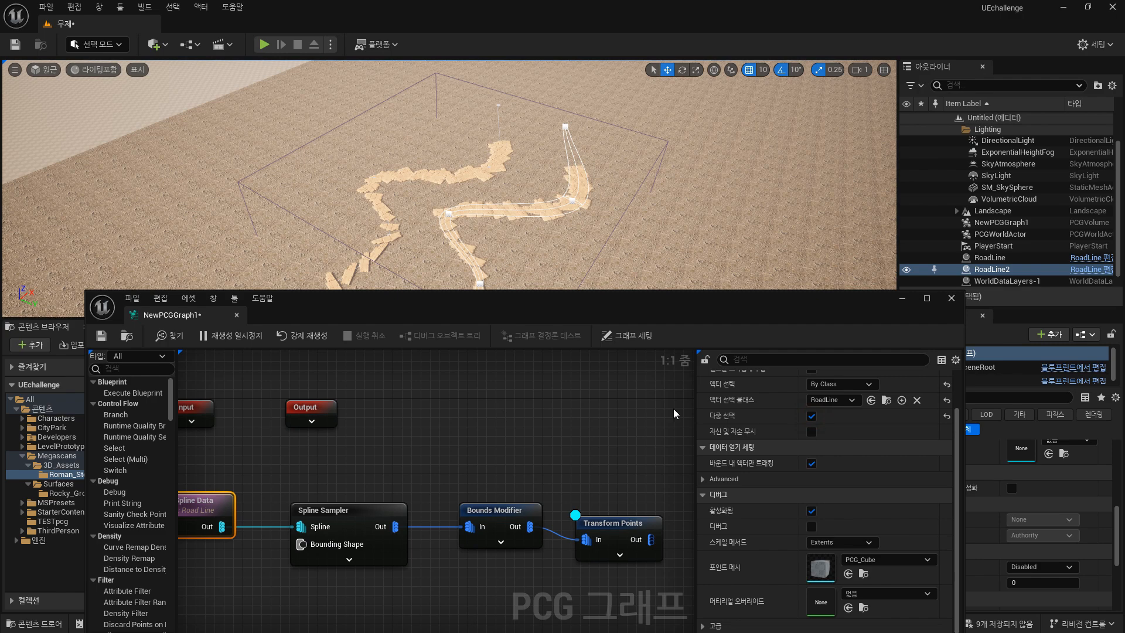
Reshape the duplicated road by moving one of its spline points in the viewport.
{"action": "middle_click_drag", "start_coordinate": [617, 249], "coordinate": [541, 258]}
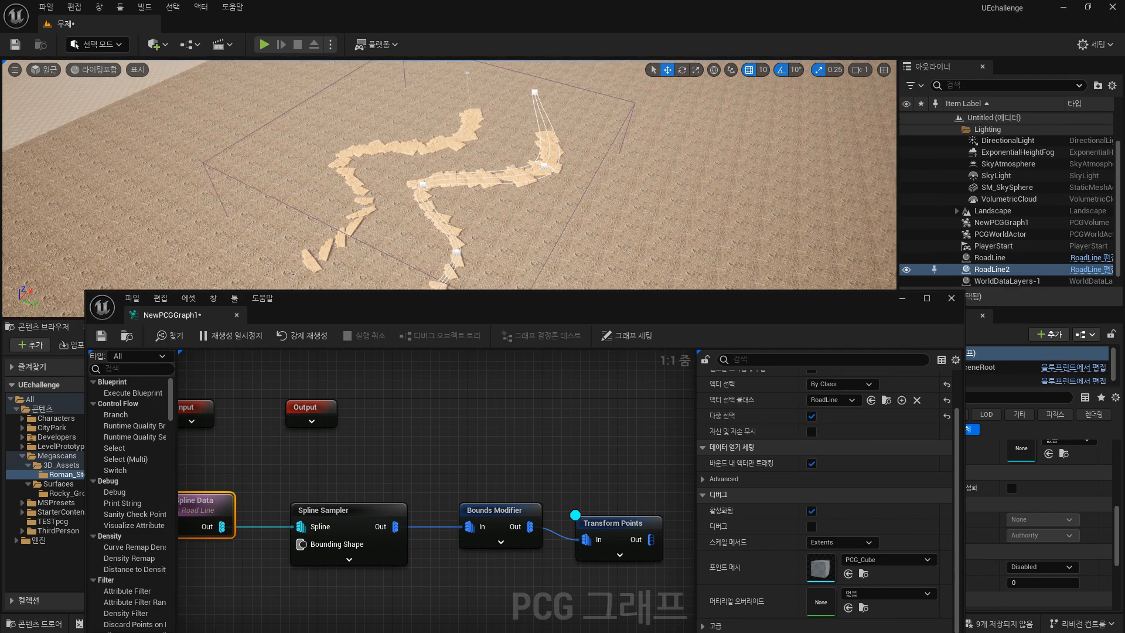
{"action": "left_click_drag", "start_coordinate": [531, 303], "coordinate": [963, 340]}
{"action": "middle_click_drag", "start_coordinate": [586, 221], "coordinate": [480, 253]}
{"action": "left_click_drag", "start_coordinate": [481, 254], "coordinate": [504, 299], "text": "alt"}
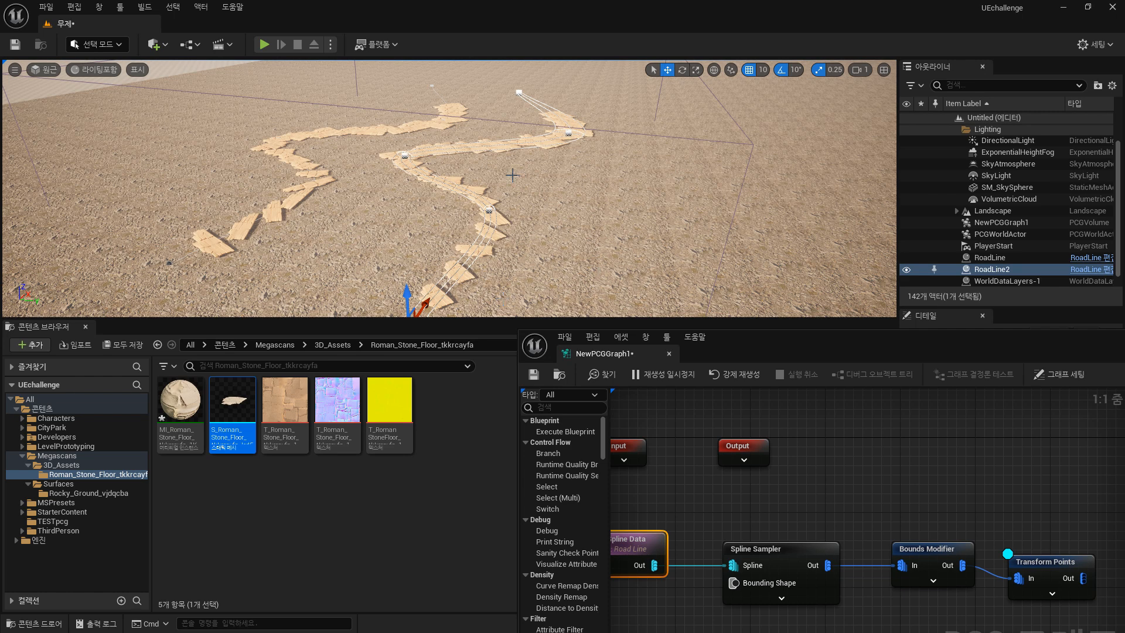
{"action": "left_click", "coordinate": [410, 149]}
{"action": "left_click_drag", "start_coordinate": [405, 154], "coordinate": [635, 216]}
{"action": "mouse_move", "coordinate": [607, 226]}
{"action": "right_mouse_down"}
{"action": "mouse_move", "coordinate": [527, 235]}
{"action": "mouse_move", "coordinate": [607, 235]}
{"action": "right_mouse_up"}
{"action": "left_click_drag", "start_coordinate": [929, 342], "coordinate": [449, 344]}
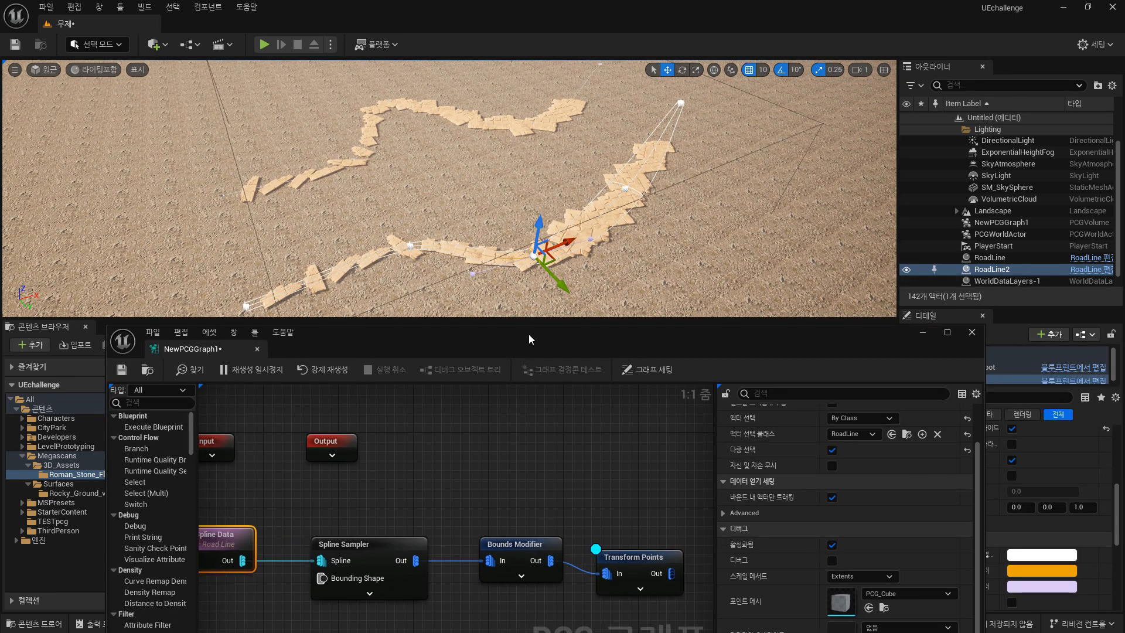
{"action": "left_click_drag", "start_coordinate": [530, 336], "coordinate": [1124, 293]}
{"action": "mouse_move", "coordinate": [714, 241]}
{"action": "right_mouse_down"}
{"action": "mouse_move", "coordinate": [743, 215]}
{"action": "mouse_move", "coordinate": [727, 249]}
{"action": "right_mouse_up"}
Switch to Landscape mode and undo a test sculpt stroke on the terrain.
{"action": "left_click", "coordinate": [89, 44]}
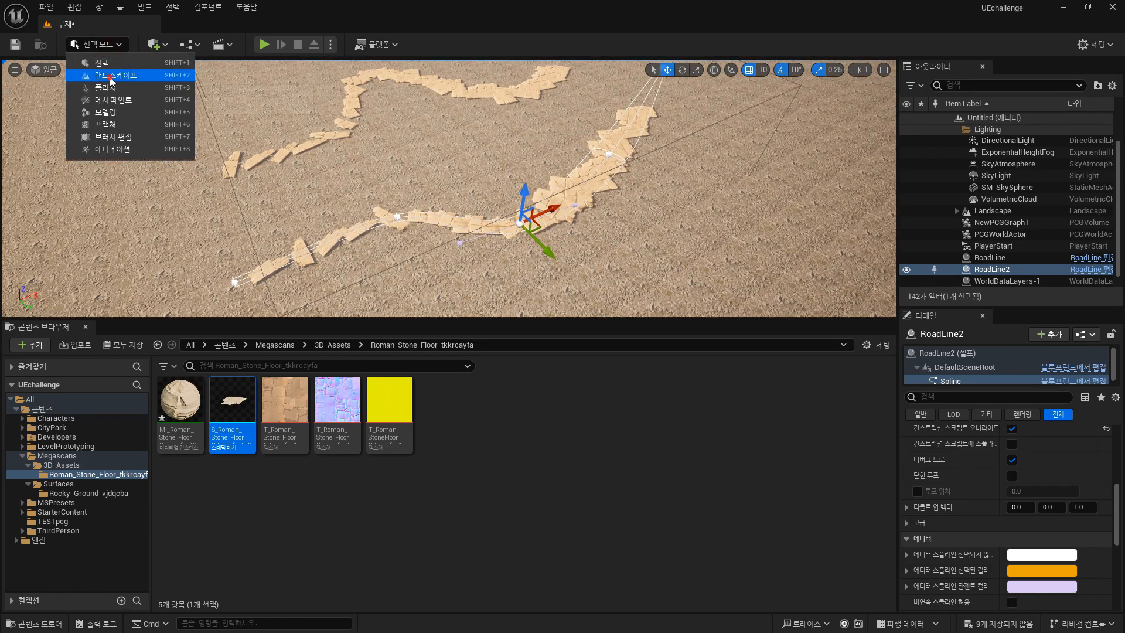
{"action": "left_click", "coordinate": [110, 77]}
{"action": "mouse_move", "coordinate": [692, 182]}
{"action": "left_mouse_down"}
{"action": "mouse_move", "coordinate": [739, 190]}
{"action": "mouse_move", "coordinate": [873, 76]}
{"action": "left_mouse_up"}
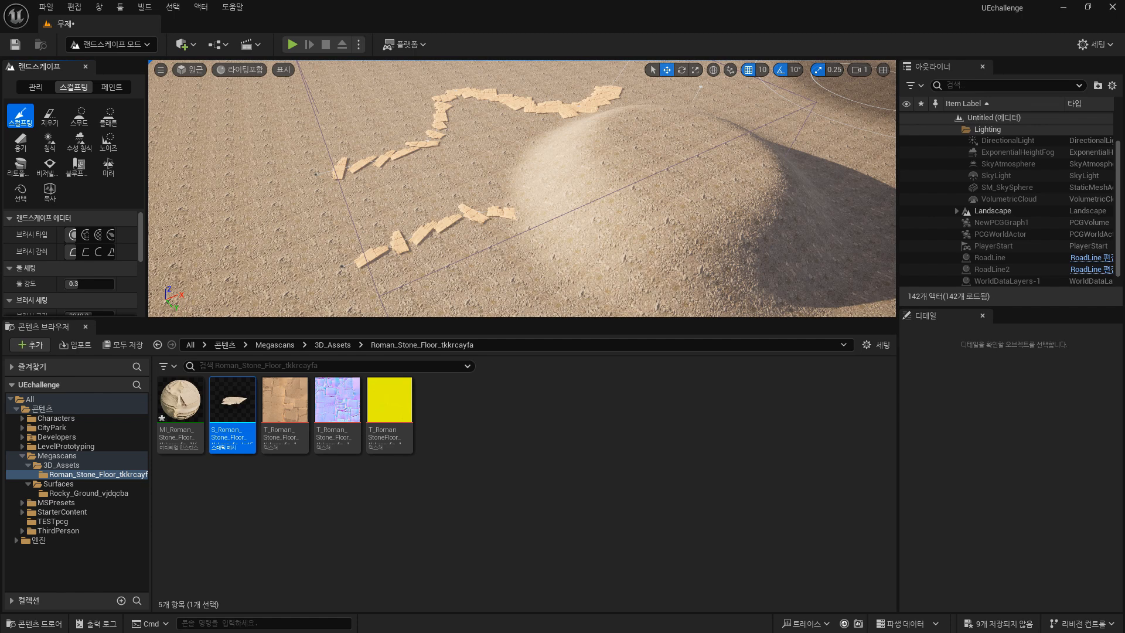
{"action": "key", "text": "ctrl+z"}
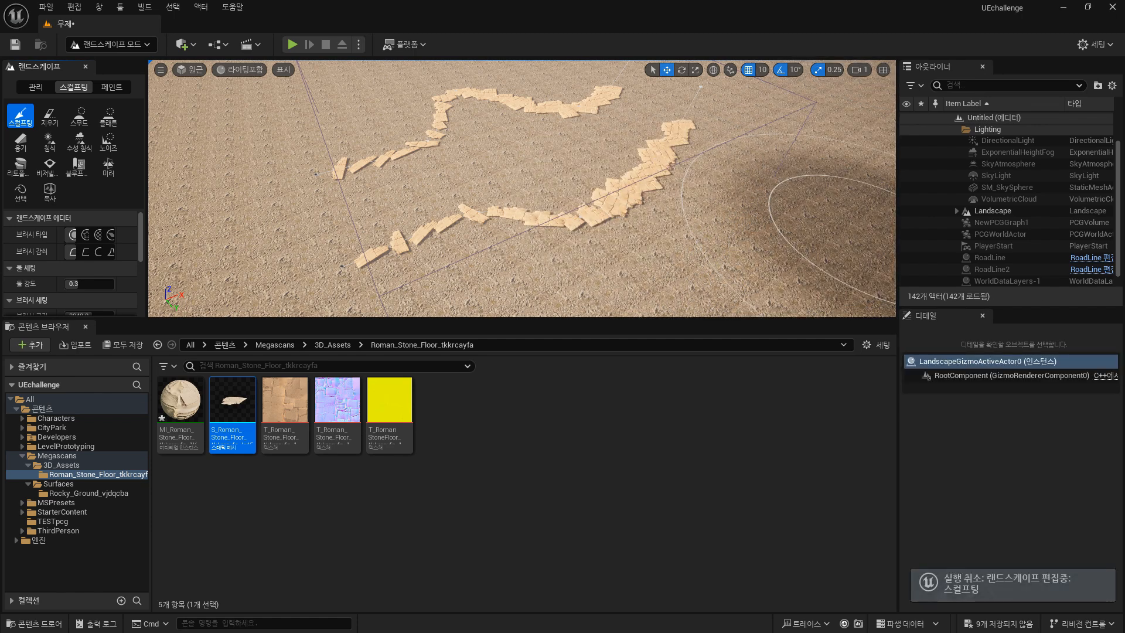
Label the PCG graph Input node's first pin Landscape.
{"action": "left_click_drag", "start_coordinate": [1124, 199], "coordinate": [472, 165]}
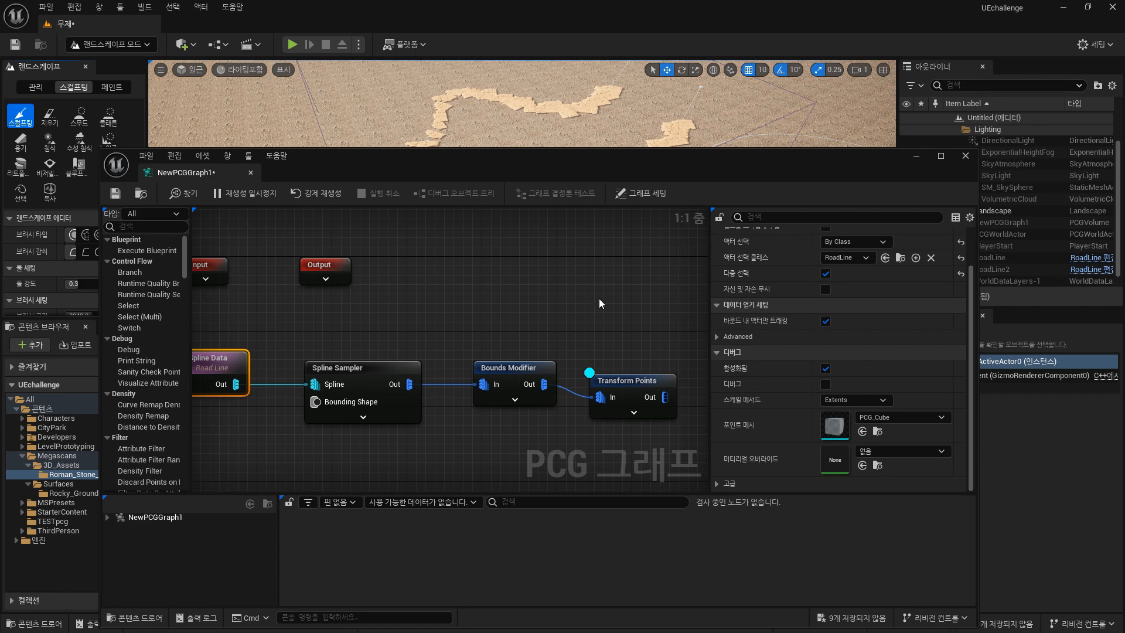
{"action": "right_click_drag", "start_coordinate": [599, 297], "coordinate": [544, 276]}
{"action": "scroll", "coordinate": [513, 372], "scroll_direction": "down", "scroll_amount": 2}
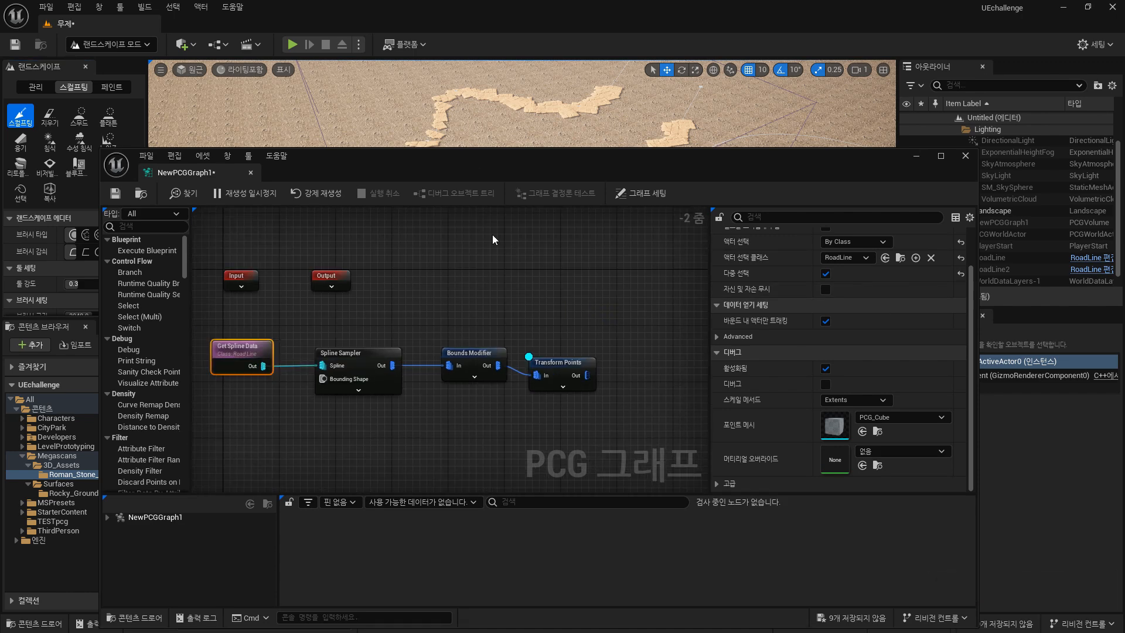
{"action": "right_click_drag", "start_coordinate": [388, 276], "coordinate": [452, 277]}
{"action": "left_click", "coordinate": [305, 282]}
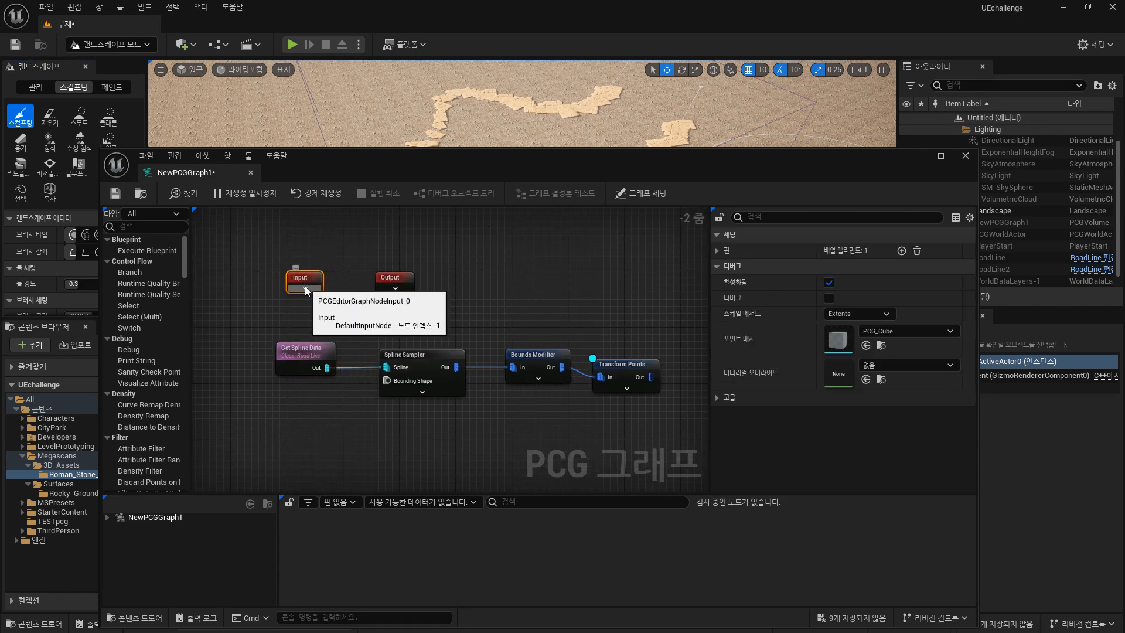
{"action": "left_click", "coordinate": [306, 289]}
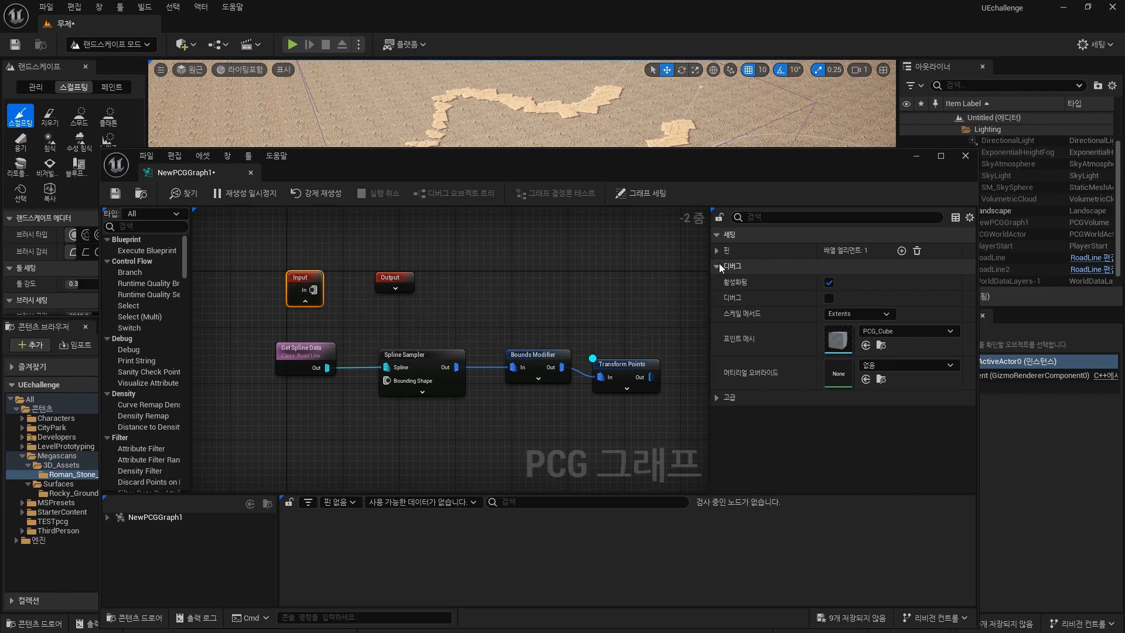
{"action": "left_click", "coordinate": [716, 250]}
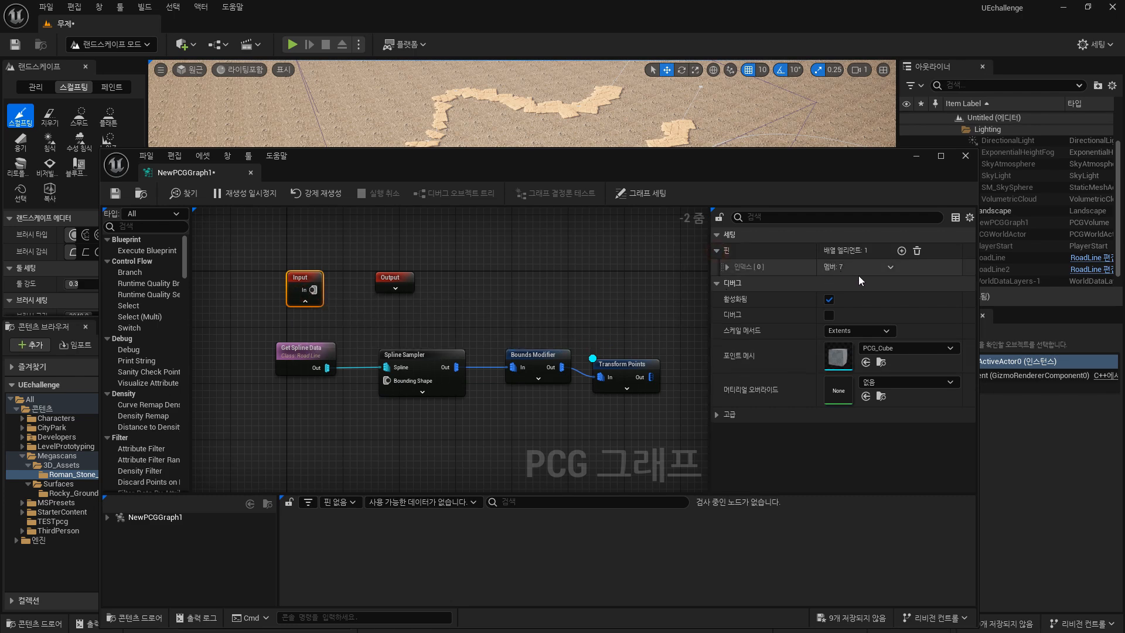
{"action": "left_click", "coordinate": [728, 268]}
{"action": "type", "text": "Landscape"}
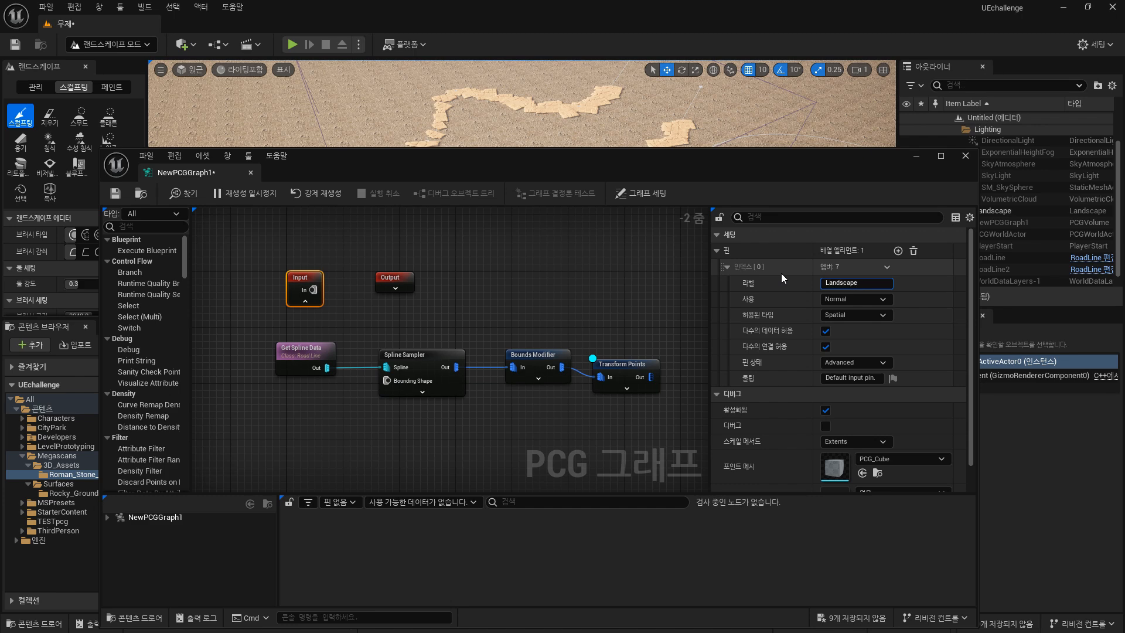
{"action": "key", "text": "Return"}
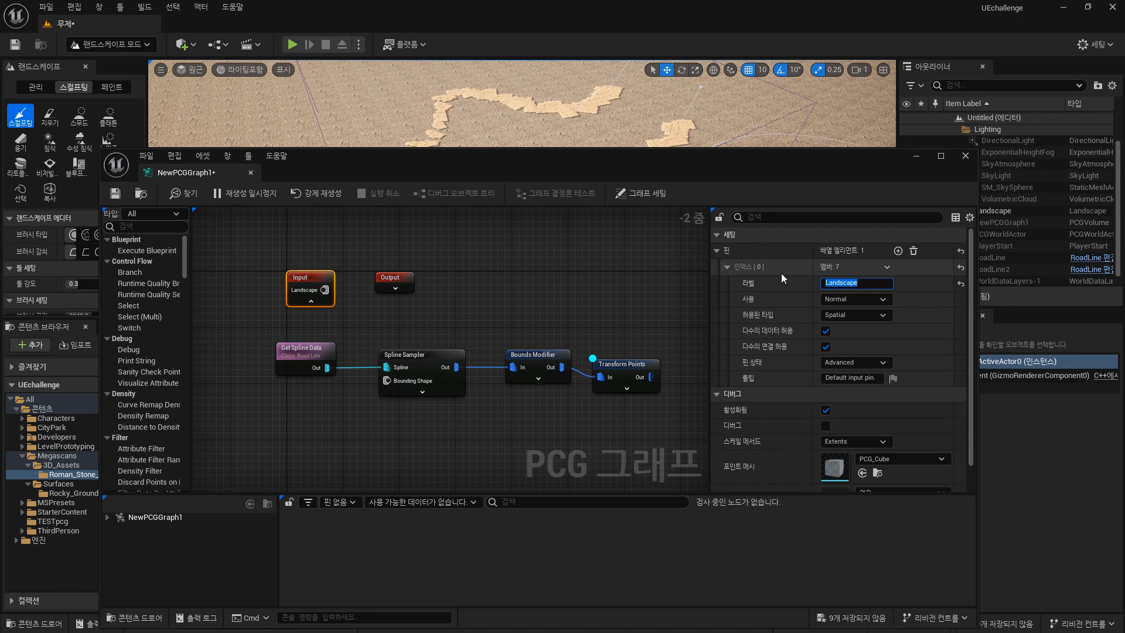
Add a Projection node to the PCG graph.
{"action": "right_click_drag", "start_coordinate": [612, 261], "coordinate": [527, 284]}
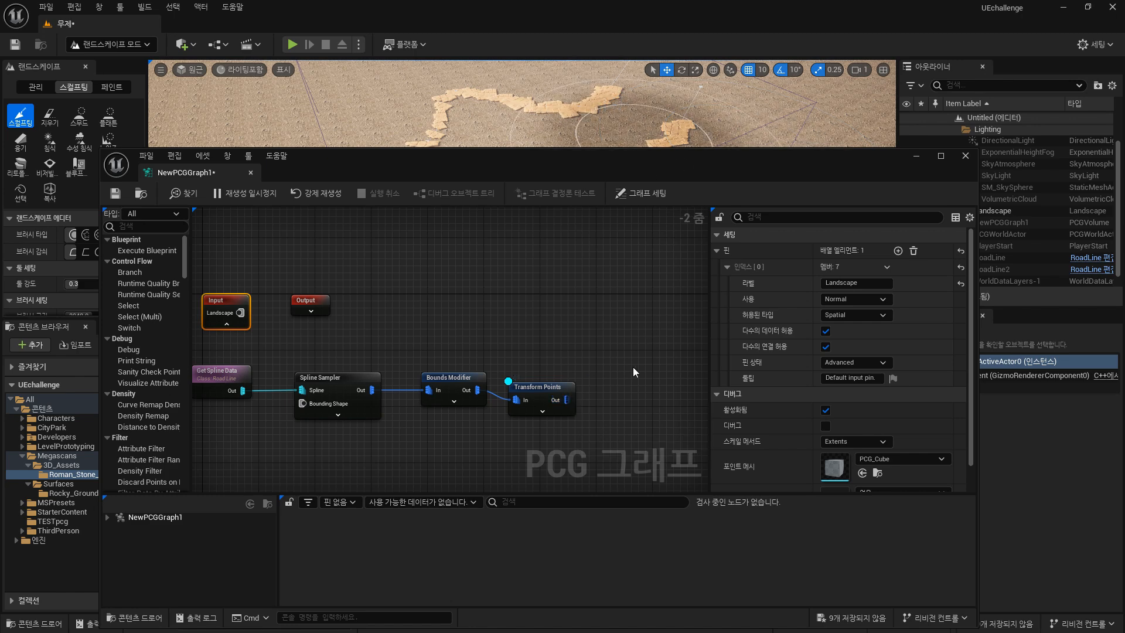
{"action": "right_click", "coordinate": [600, 308]}
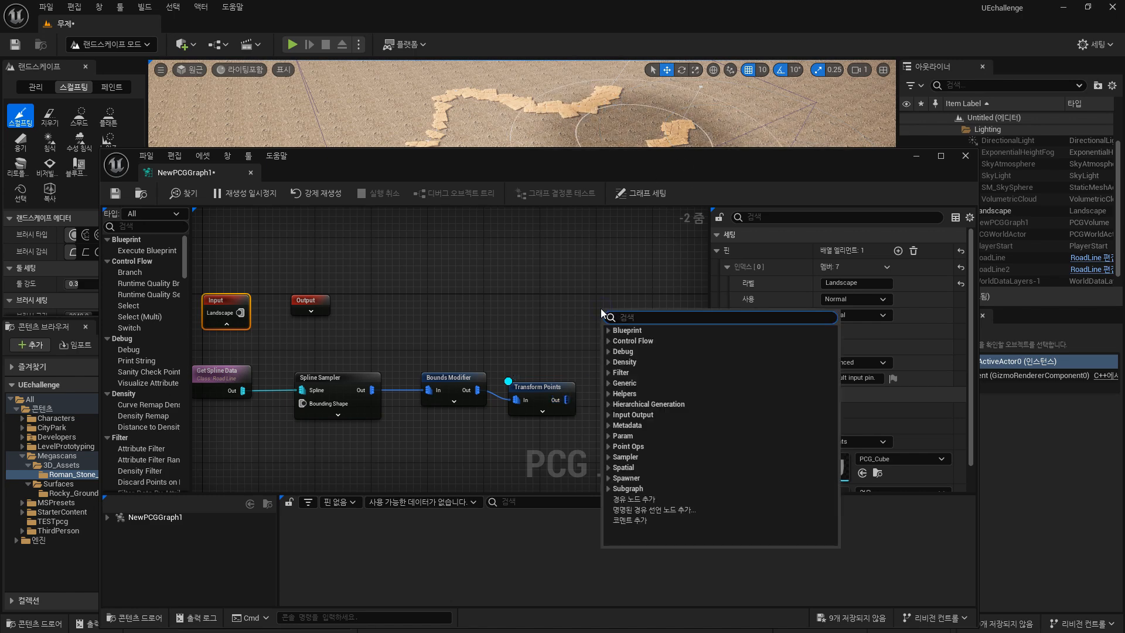
{"action": "type", "text": "proje"}
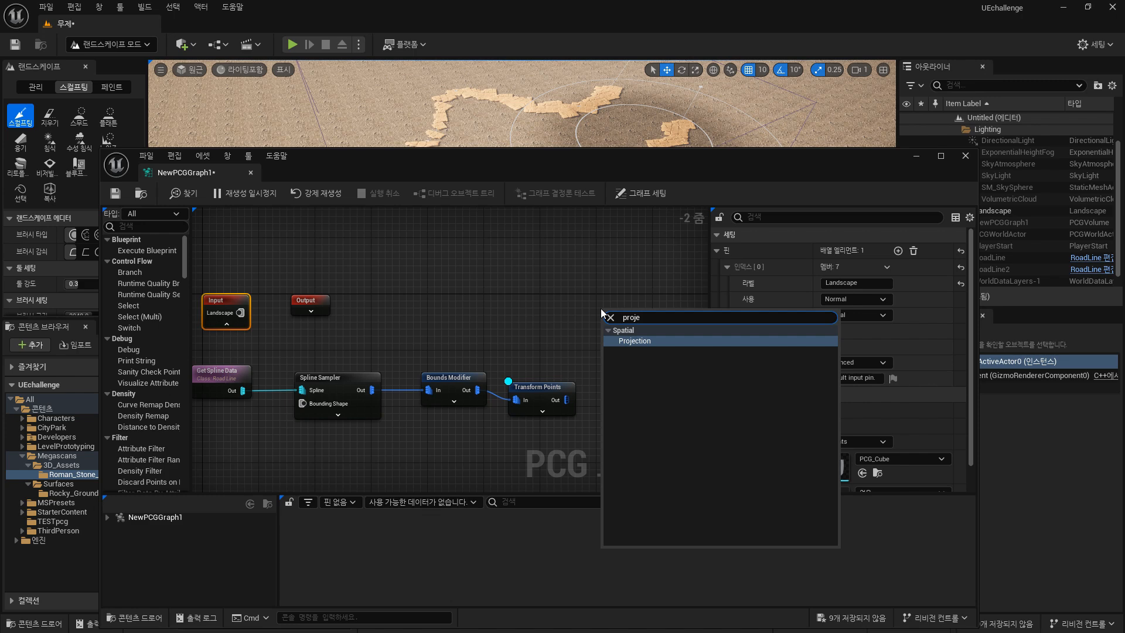
{"action": "key", "text": "Return"}
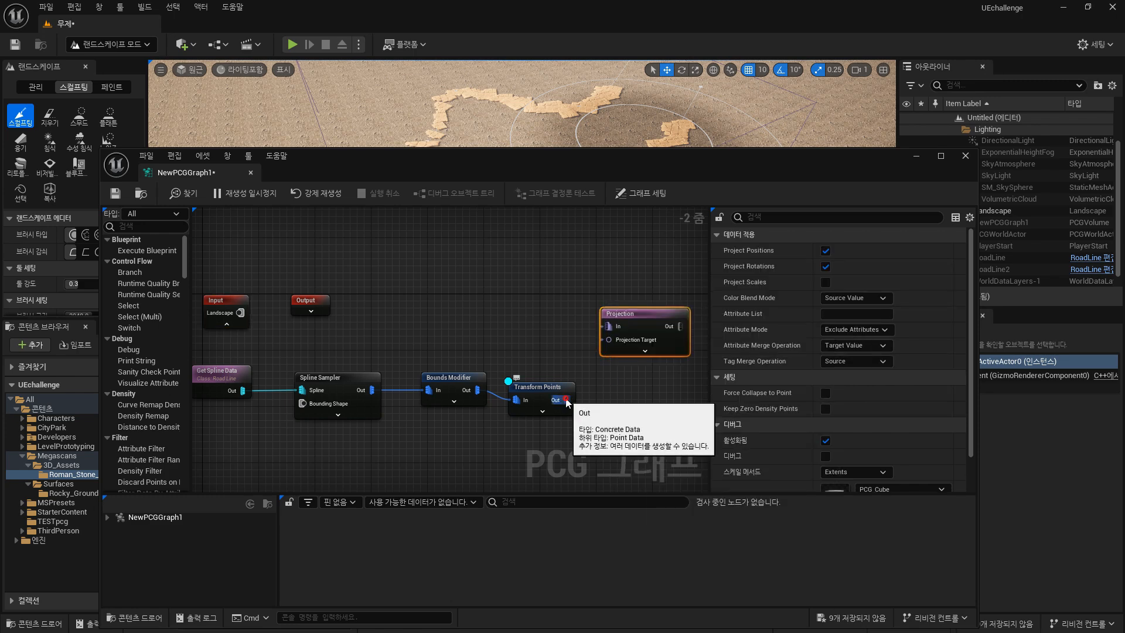
Connect the Transform Points output to the Projection input and the Landscape input pin to the Projection Target.
{"action": "left_click_drag", "start_coordinate": [567, 404], "coordinate": [606, 329]}
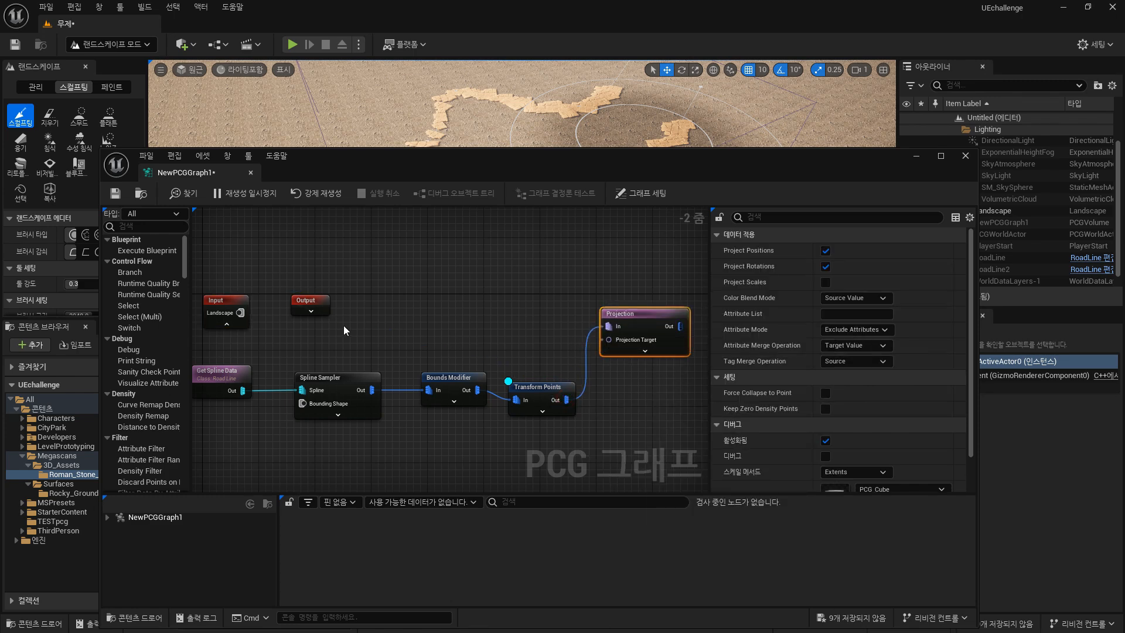
{"action": "left_click_drag", "start_coordinate": [241, 311], "coordinate": [423, 339]}
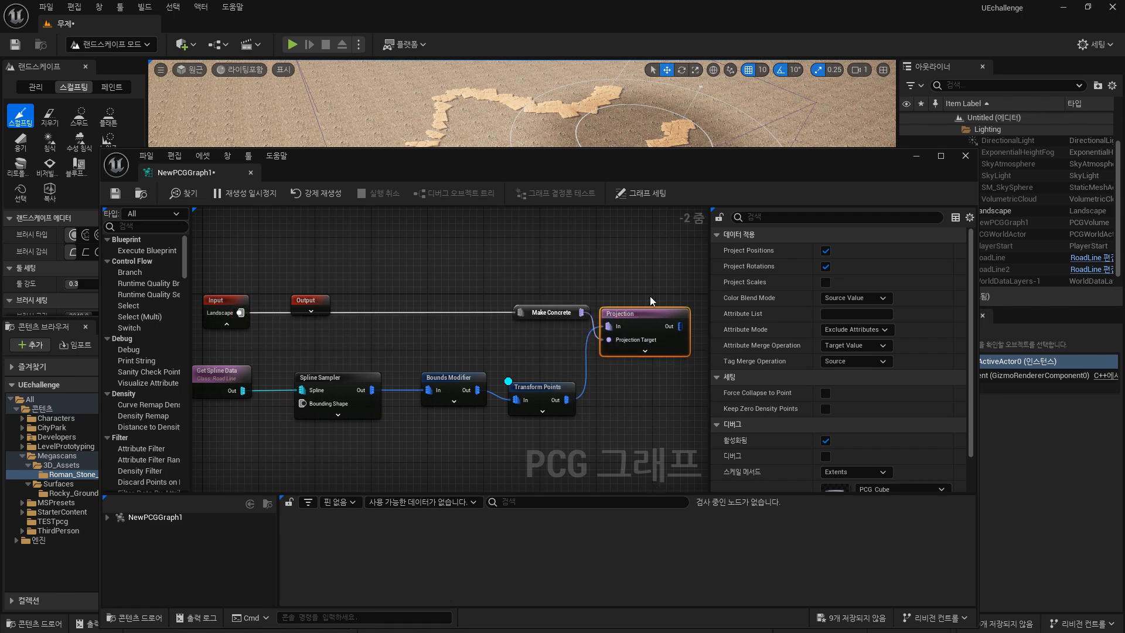
Turn on debug display for the Projection node to preview the projected points on the landscape.
{"action": "key", "text": "d"}
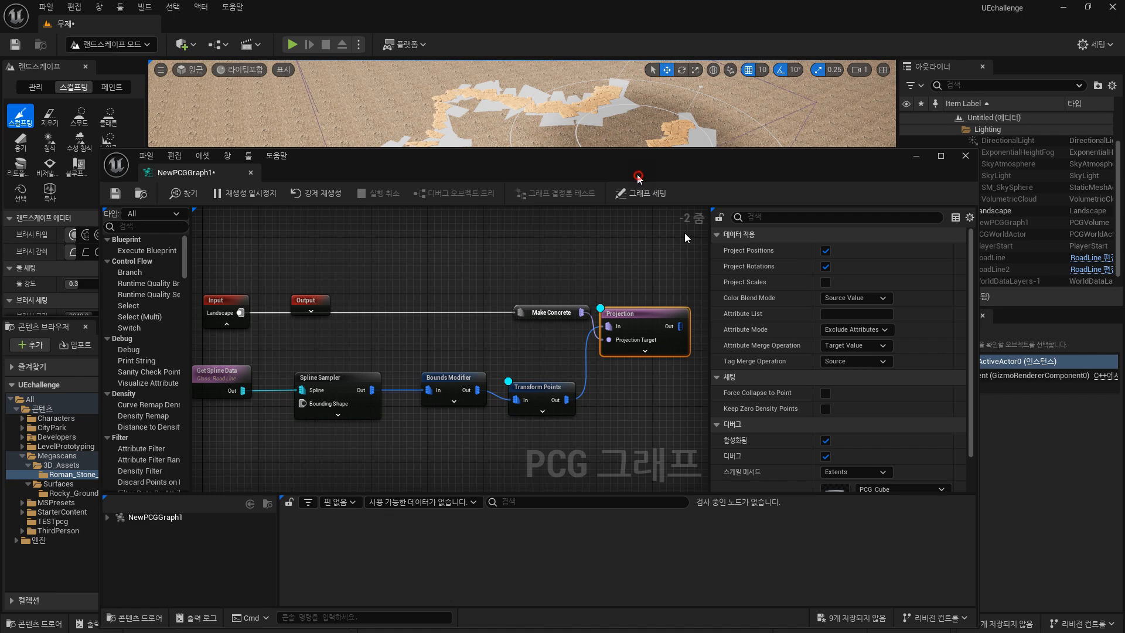
{"action": "left_click_drag", "start_coordinate": [638, 176], "coordinate": [782, 285]}
{"action": "left_click_drag", "start_coordinate": [620, 131], "coordinate": [641, 140]}
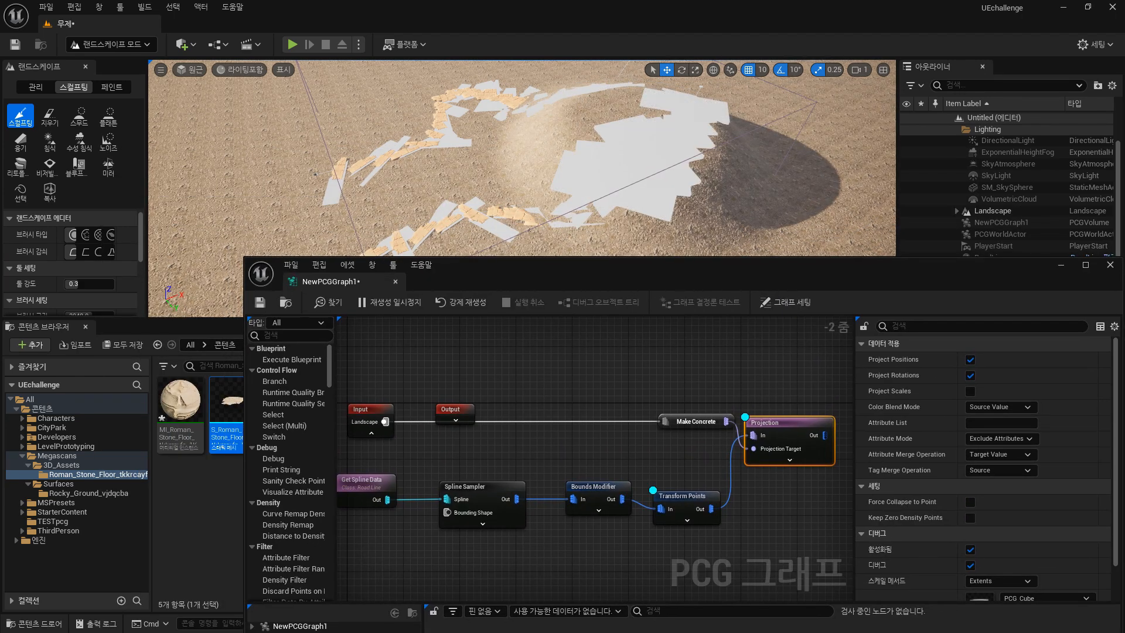
{"action": "right_click_drag", "start_coordinate": [502, 94], "coordinate": [578, 73]}
{"action": "mouse_move", "coordinate": [600, 132]}
{"action": "left_mouse_down"}
{"action": "mouse_move", "coordinate": [679, 186]}
{"action": "mouse_move", "coordinate": [799, 107]}
{"action": "left_mouse_up"}
{"action": "mouse_move", "coordinate": [799, 108]}
{"action": "right_mouse_down"}
{"action": "mouse_move", "coordinate": [733, 88]}
{"action": "mouse_move", "coordinate": [674, 105]}
{"action": "right_mouse_up"}
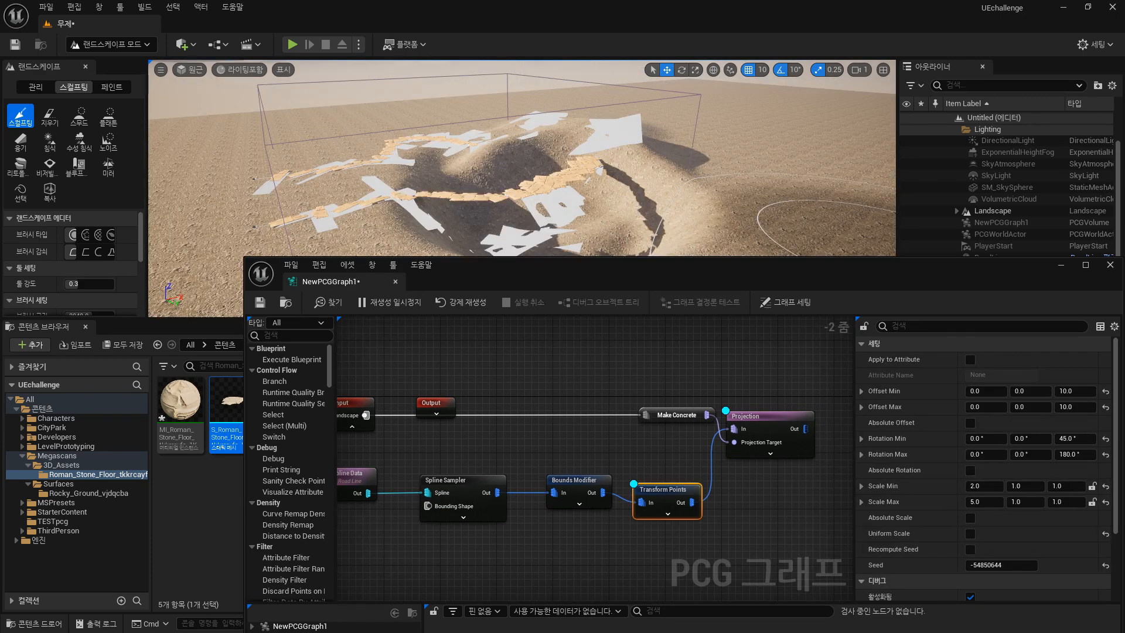
{"action": "mouse_move", "coordinate": [648, 159]}
{"action": "right_mouse_down"}
{"action": "mouse_move", "coordinate": [609, 151]}
{"action": "mouse_move", "coordinate": [648, 158]}
{"action": "right_mouse_up"}
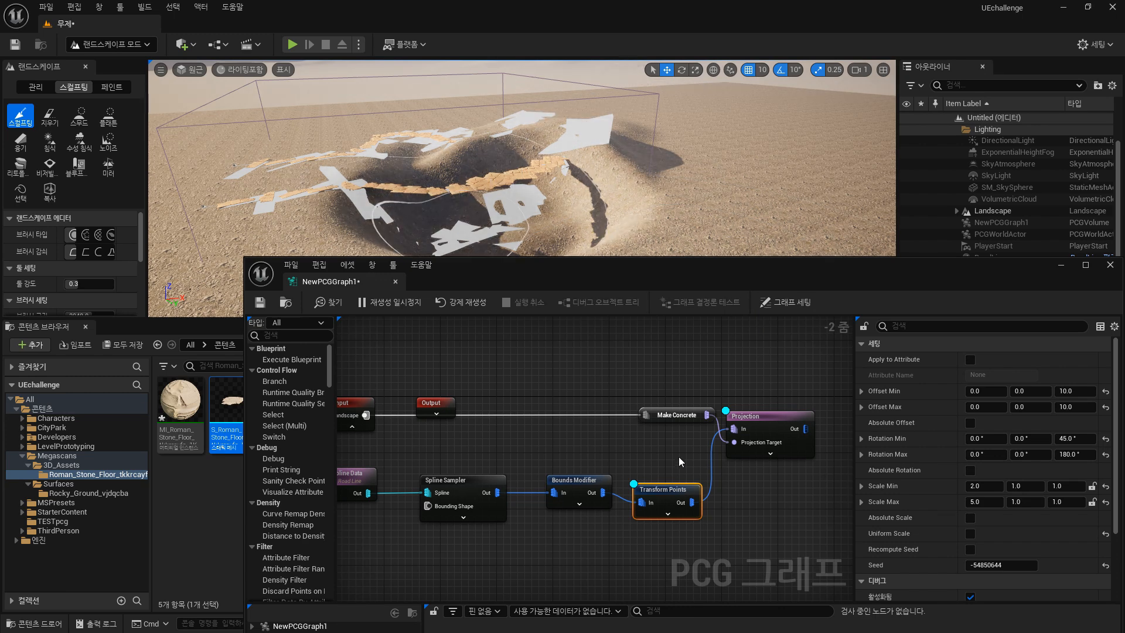
Set the Projection node's debug point mesh to the selected S_Roman_Stone_Floor asset from the content browser.
{"action": "left_click", "coordinate": [789, 424]}
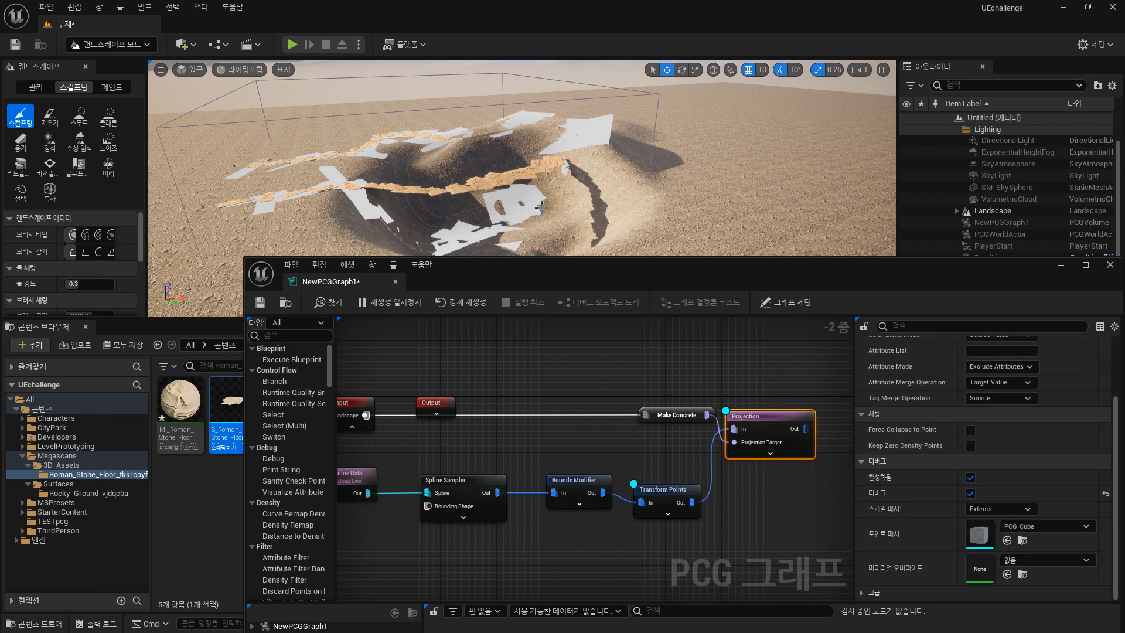
{"action": "left_click", "coordinate": [675, 492]}
{"action": "left_click_drag", "start_coordinate": [492, 280], "coordinate": [592, 343]}
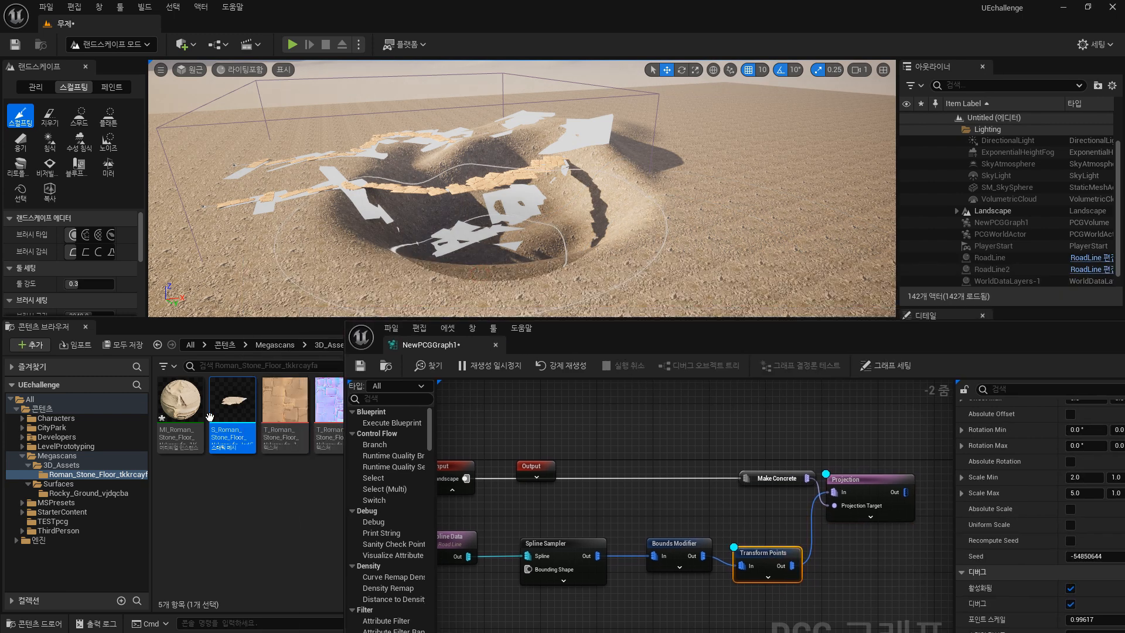
{"action": "left_click_drag", "start_coordinate": [809, 343], "coordinate": [591, 275]}
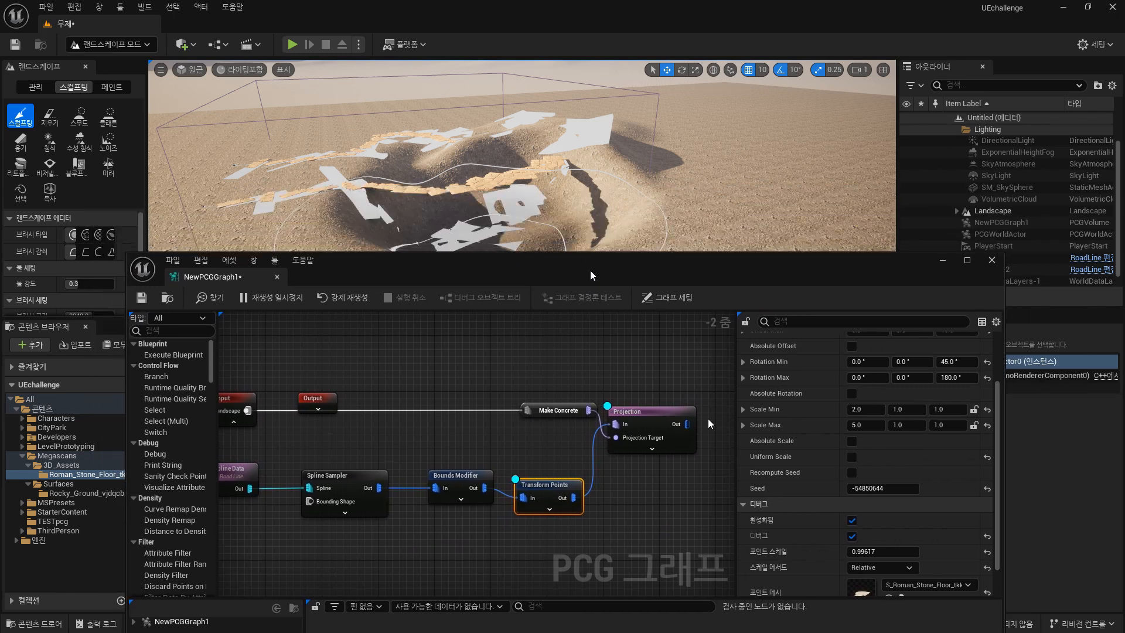
{"action": "left_click", "coordinate": [666, 411]}
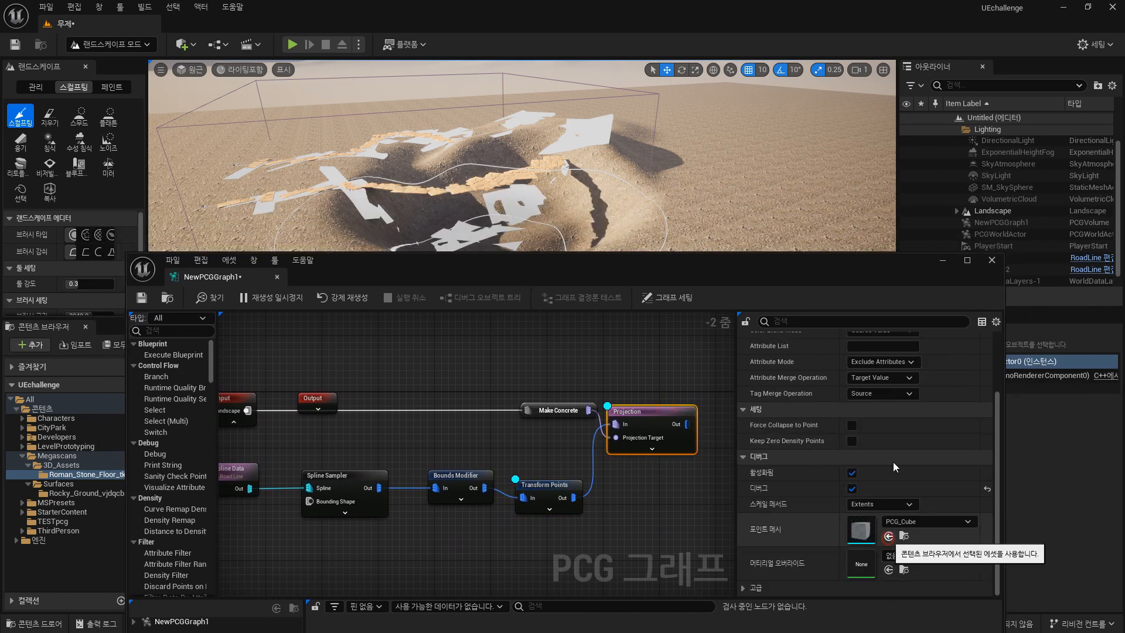
{"action": "left_click", "coordinate": [889, 537]}
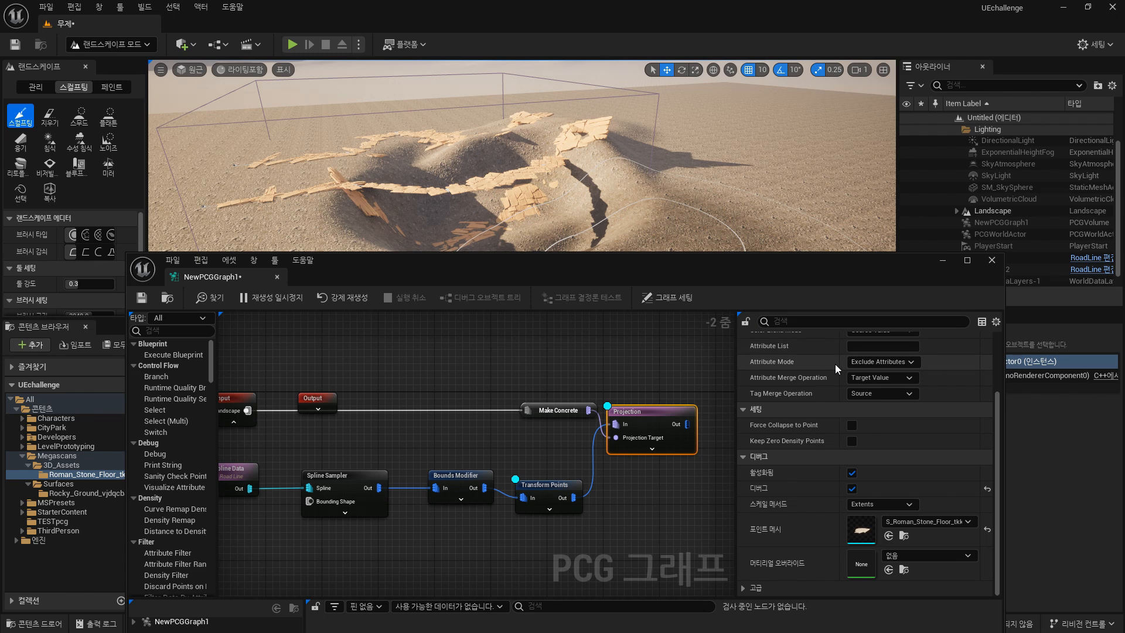
Turn off debug display on the Transform Points node.
{"action": "left_click", "coordinate": [548, 492]}
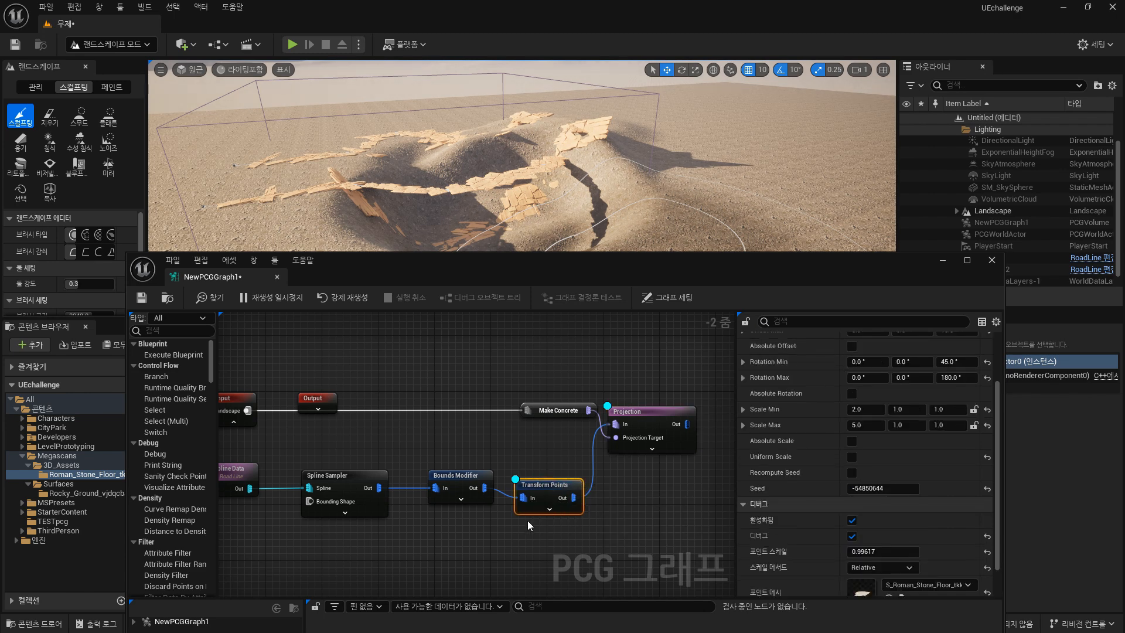
{"action": "right_click_drag", "start_coordinate": [663, 195], "coordinate": [621, 187]}
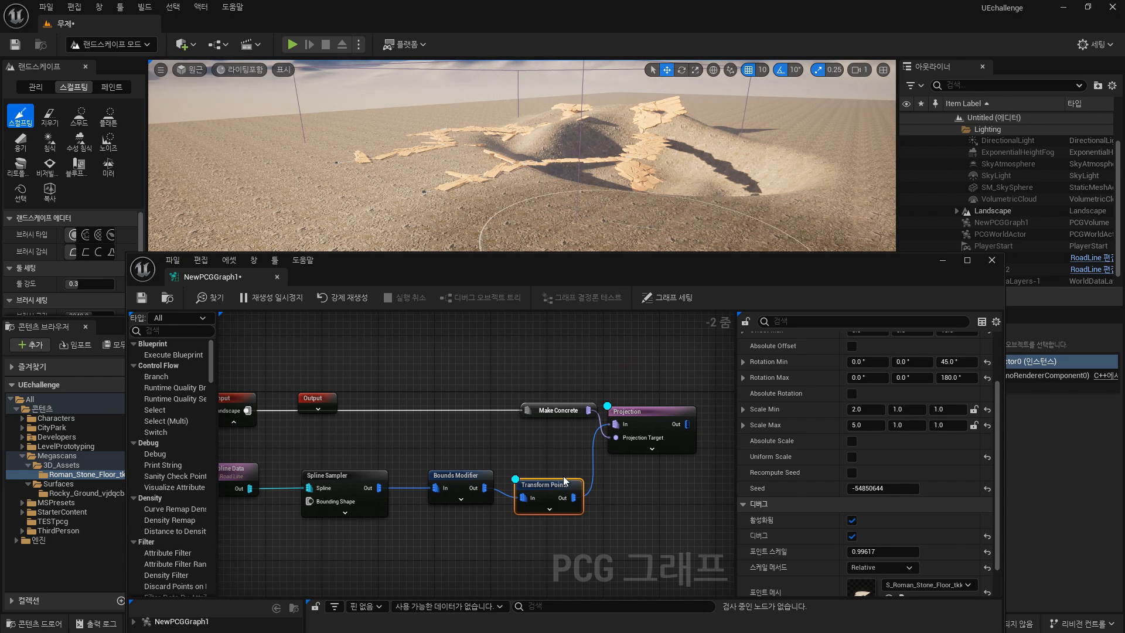
{"action": "left_click_drag", "start_coordinate": [564, 480], "coordinate": [547, 486]}
{"action": "key", "text": "d"}
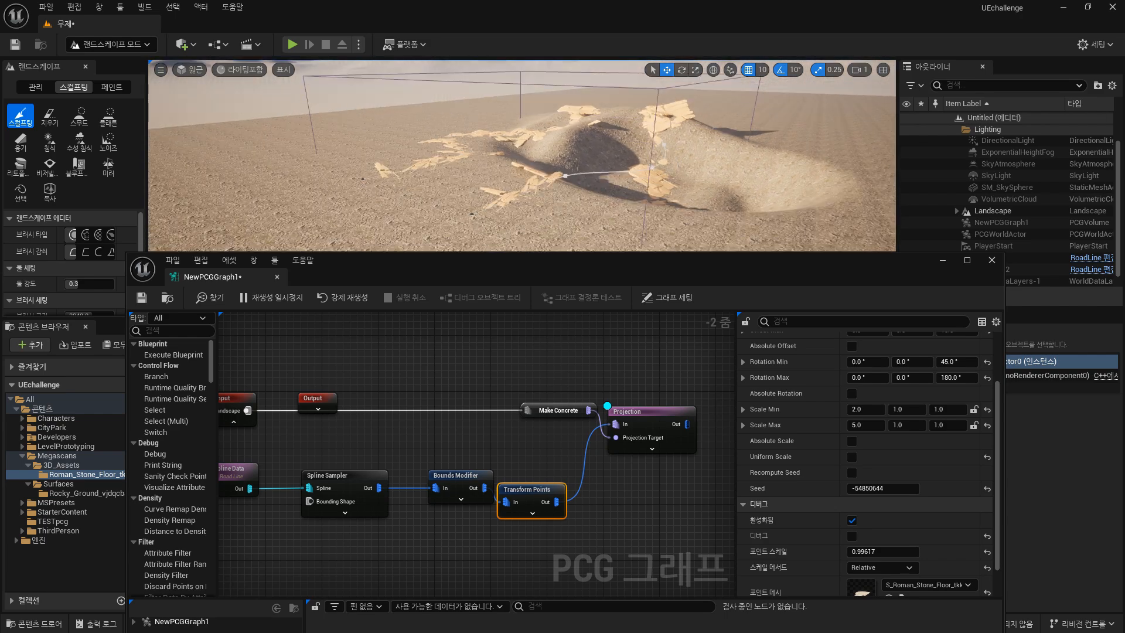
{"action": "right_click_drag", "start_coordinate": [576, 161], "coordinate": [576, 196]}
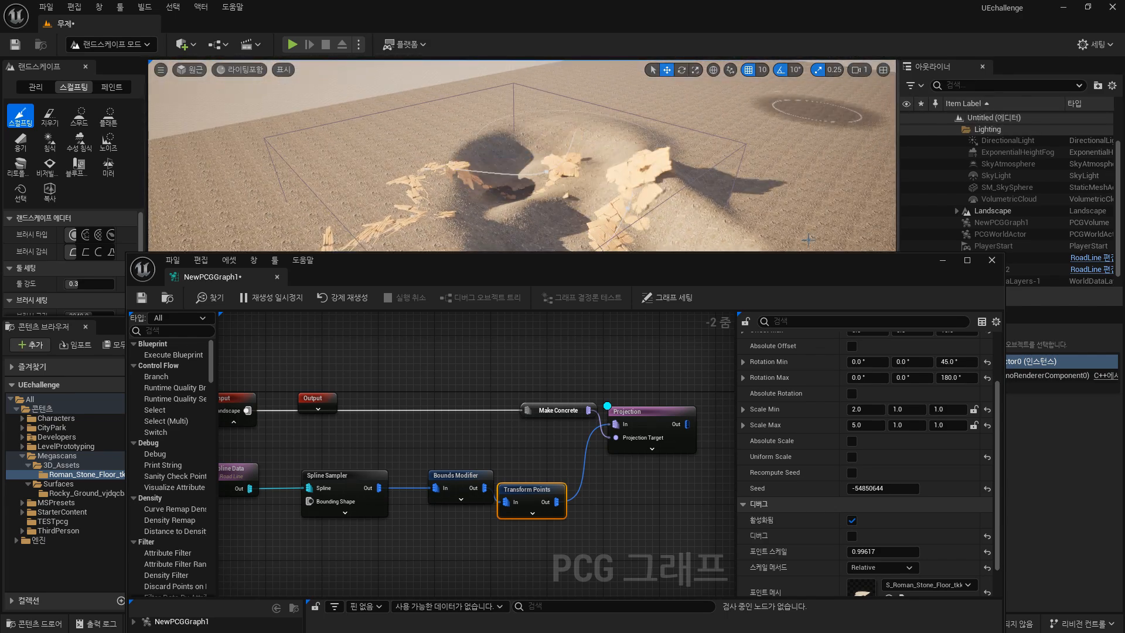
Set the Projection node's debug scale method to Relative and its point scale to 1.585694.
{"action": "left_click_drag", "start_coordinate": [649, 413], "coordinate": [658, 422]}
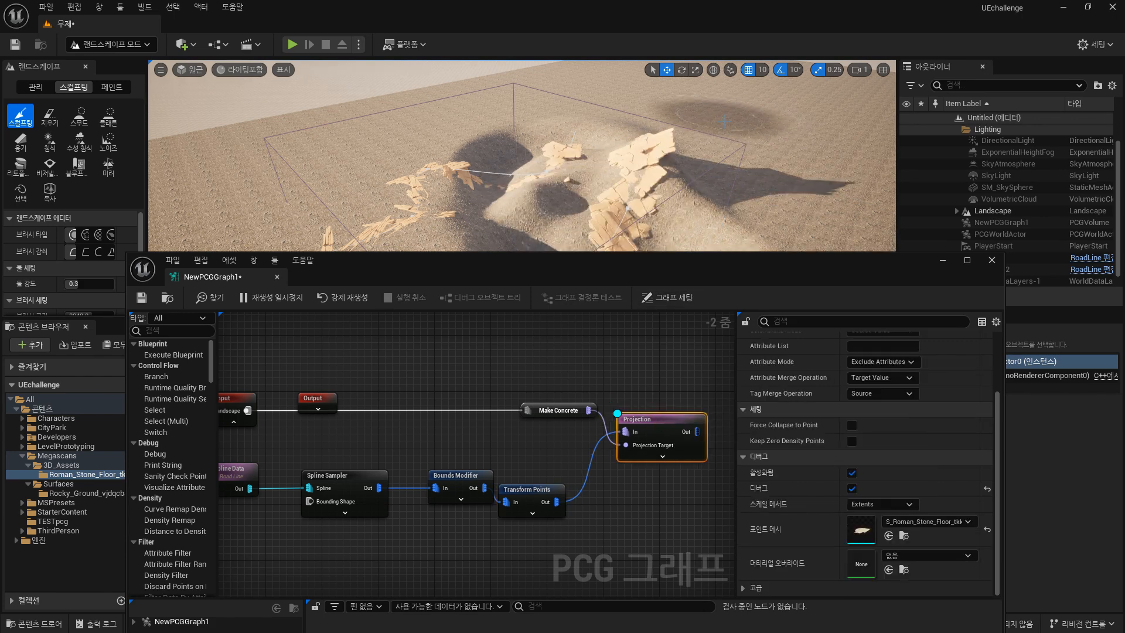
{"action": "mouse_move", "coordinate": [778, 176]}
{"action": "right_mouse_down"}
{"action": "mouse_move", "coordinate": [768, 129]}
{"action": "mouse_move", "coordinate": [776, 120]}
{"action": "mouse_move", "coordinate": [741, 151]}
{"action": "right_mouse_up"}
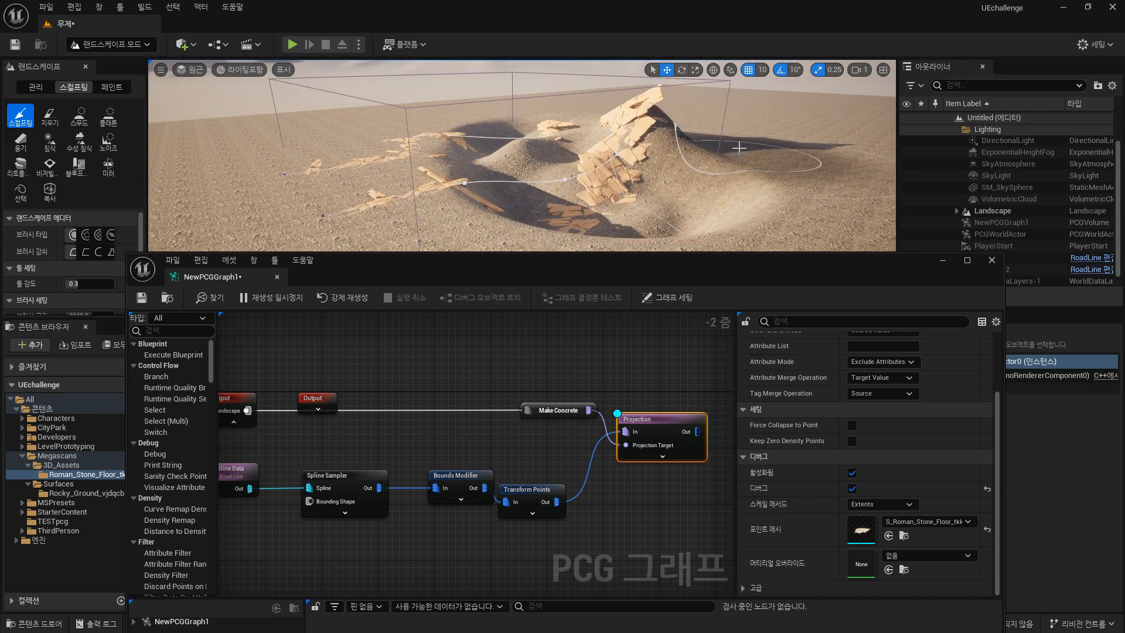
{"action": "scroll", "coordinate": [750, 146], "scroll_direction": "up", "scroll_amount": 6}
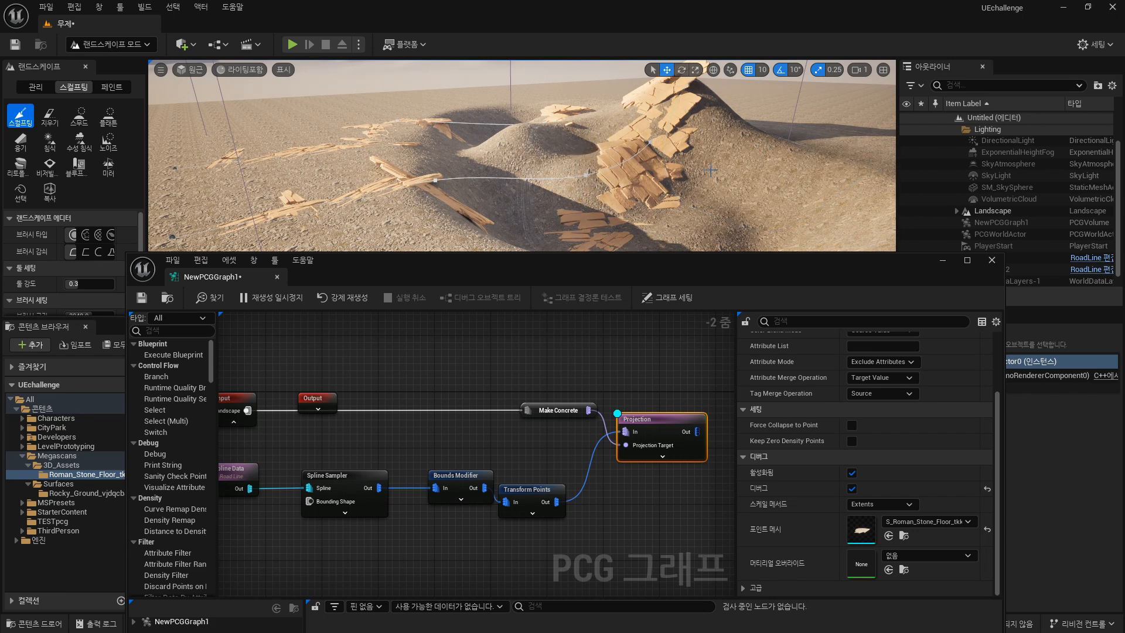
{"action": "scroll", "coordinate": [751, 149], "scroll_direction": "up", "scroll_amount": 5}
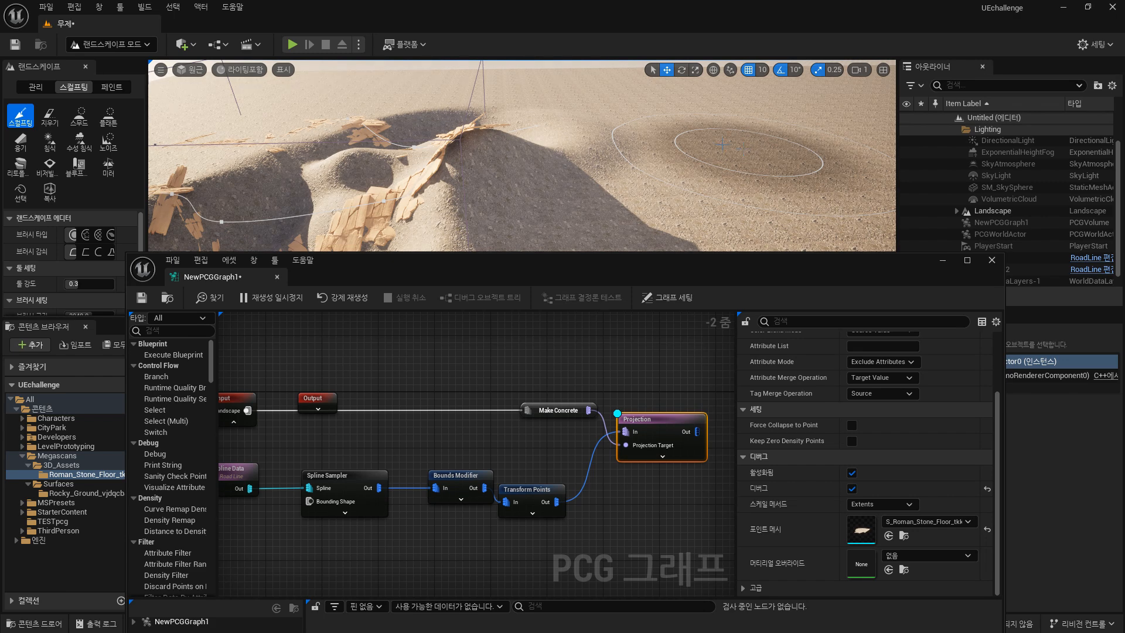
{"action": "left_click_drag", "start_coordinate": [500, 148], "coordinate": [505, 168]}
{"action": "mouse_move", "coordinate": [505, 168]}
{"action": "right_mouse_down"}
{"action": "mouse_move", "coordinate": [531, 107]}
{"action": "mouse_move", "coordinate": [636, 150]}
{"action": "right_mouse_up"}
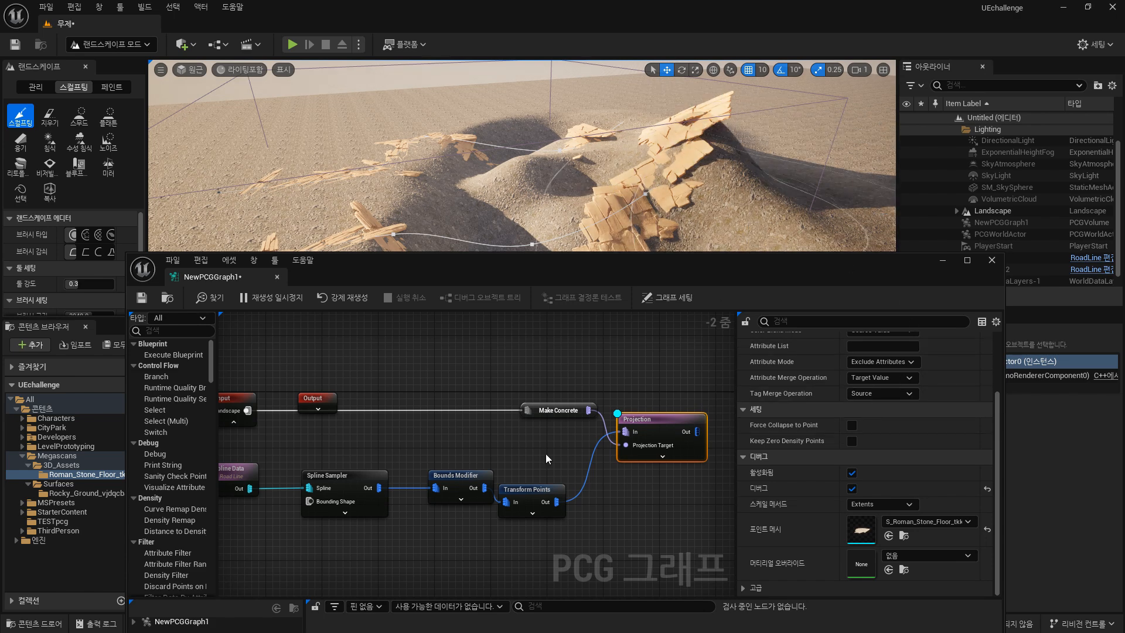
{"action": "left_click", "coordinate": [881, 504]}
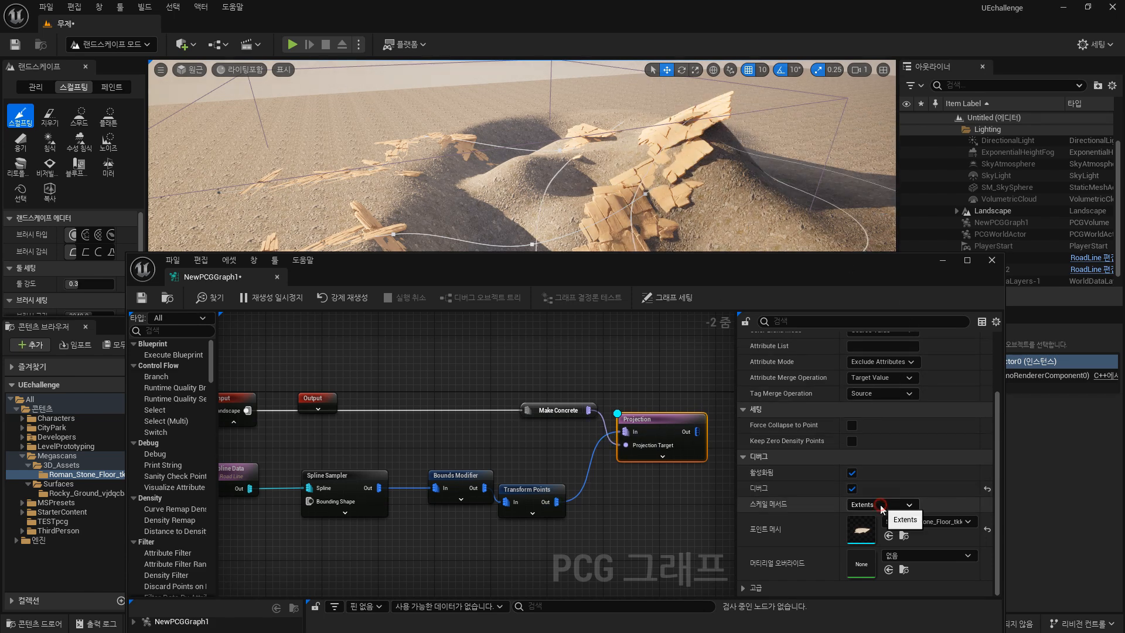
{"action": "left_click", "coordinate": [869, 517]}
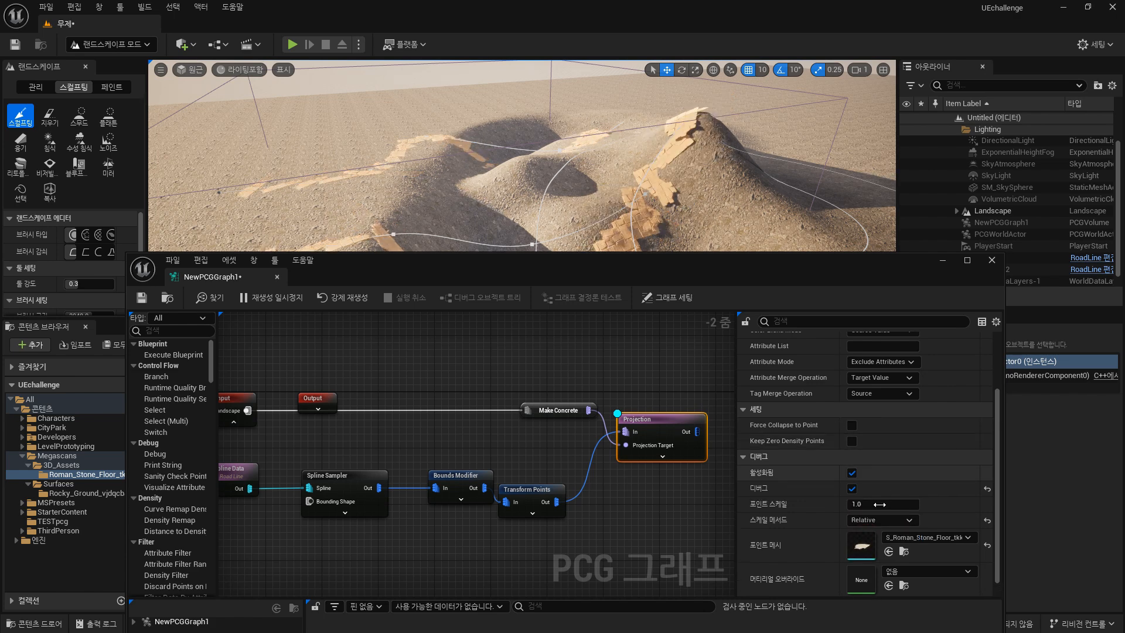
{"action": "left_click_drag", "start_coordinate": [864, 504], "coordinate": [839, 332]}
{"action": "left_click_drag", "start_coordinate": [701, 269], "coordinate": [699, 329]}
{"action": "left_click_drag", "start_coordinate": [858, 564], "coordinate": [878, 568]}
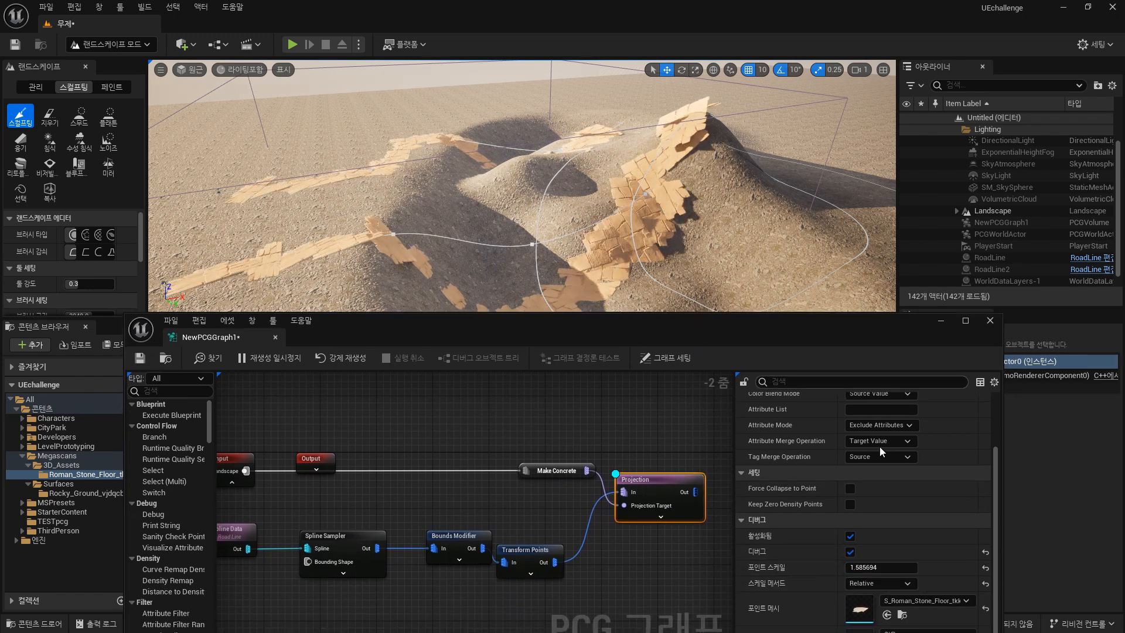
{"action": "mouse_move", "coordinate": [592, 202]}
{"action": "right_mouse_down"}
{"action": "mouse_move", "coordinate": [556, 181]}
{"action": "mouse_move", "coordinate": [586, 196]}
{"action": "right_mouse_up"}
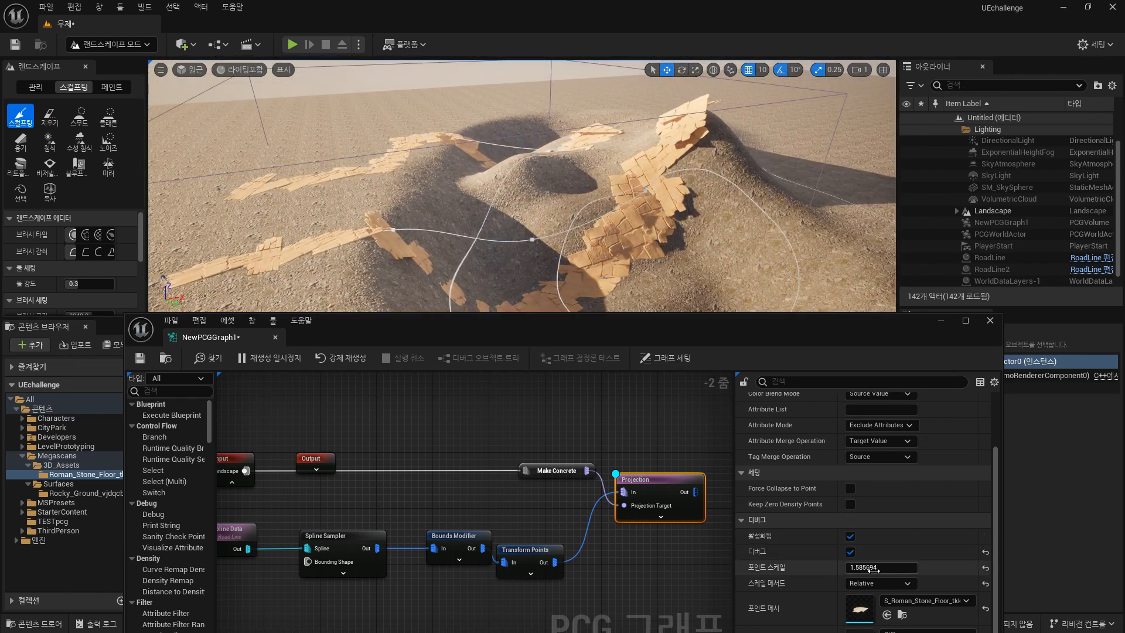